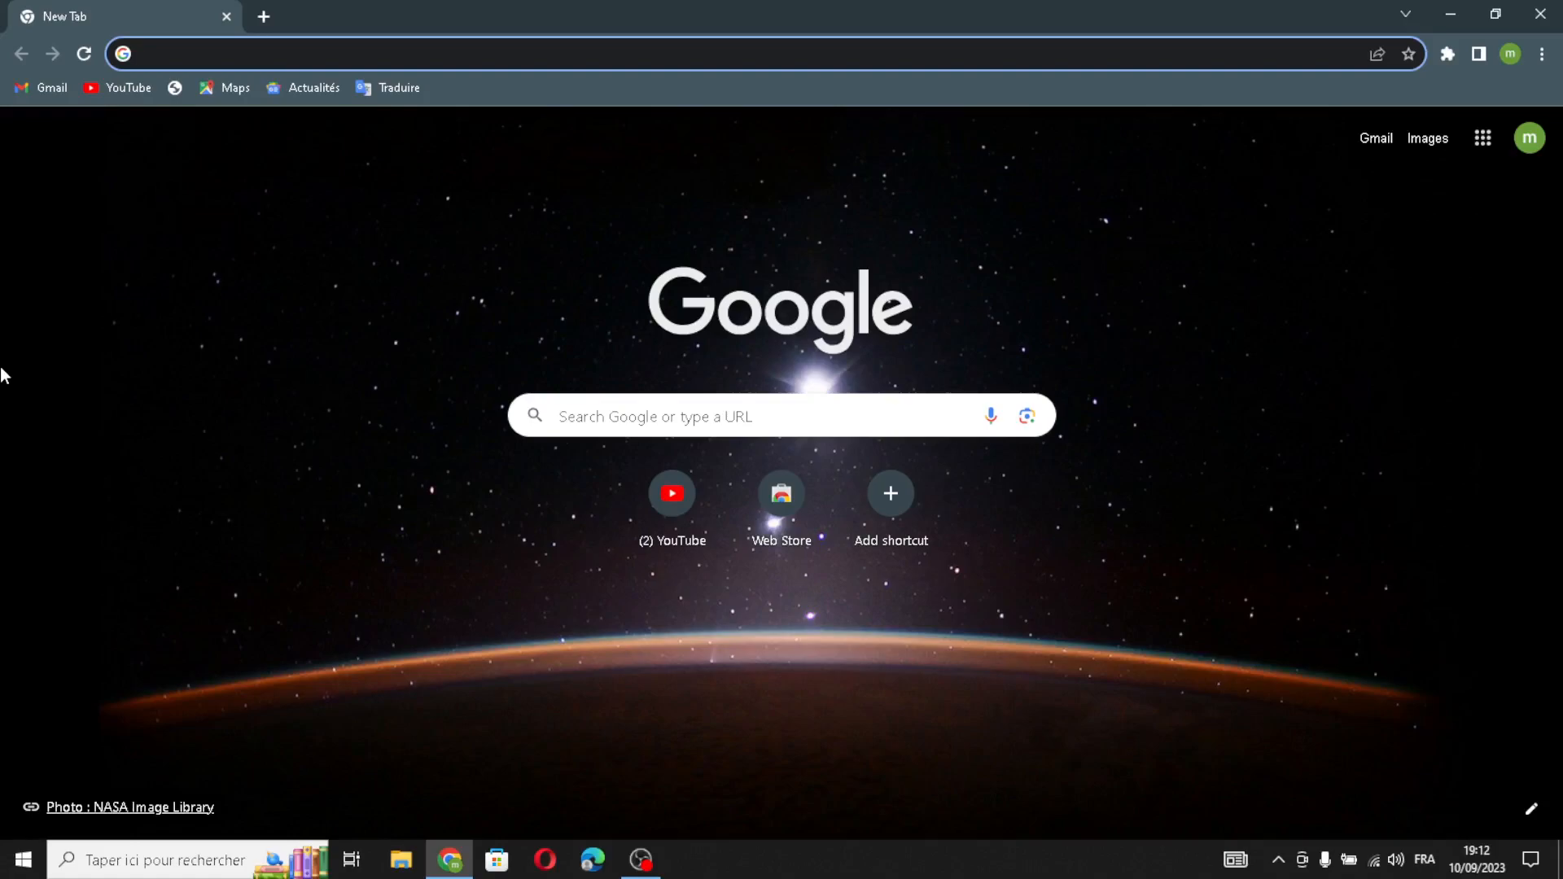
# Search Google for 'shopify' using the address bar suggestion.
pyautogui.write('shopify')
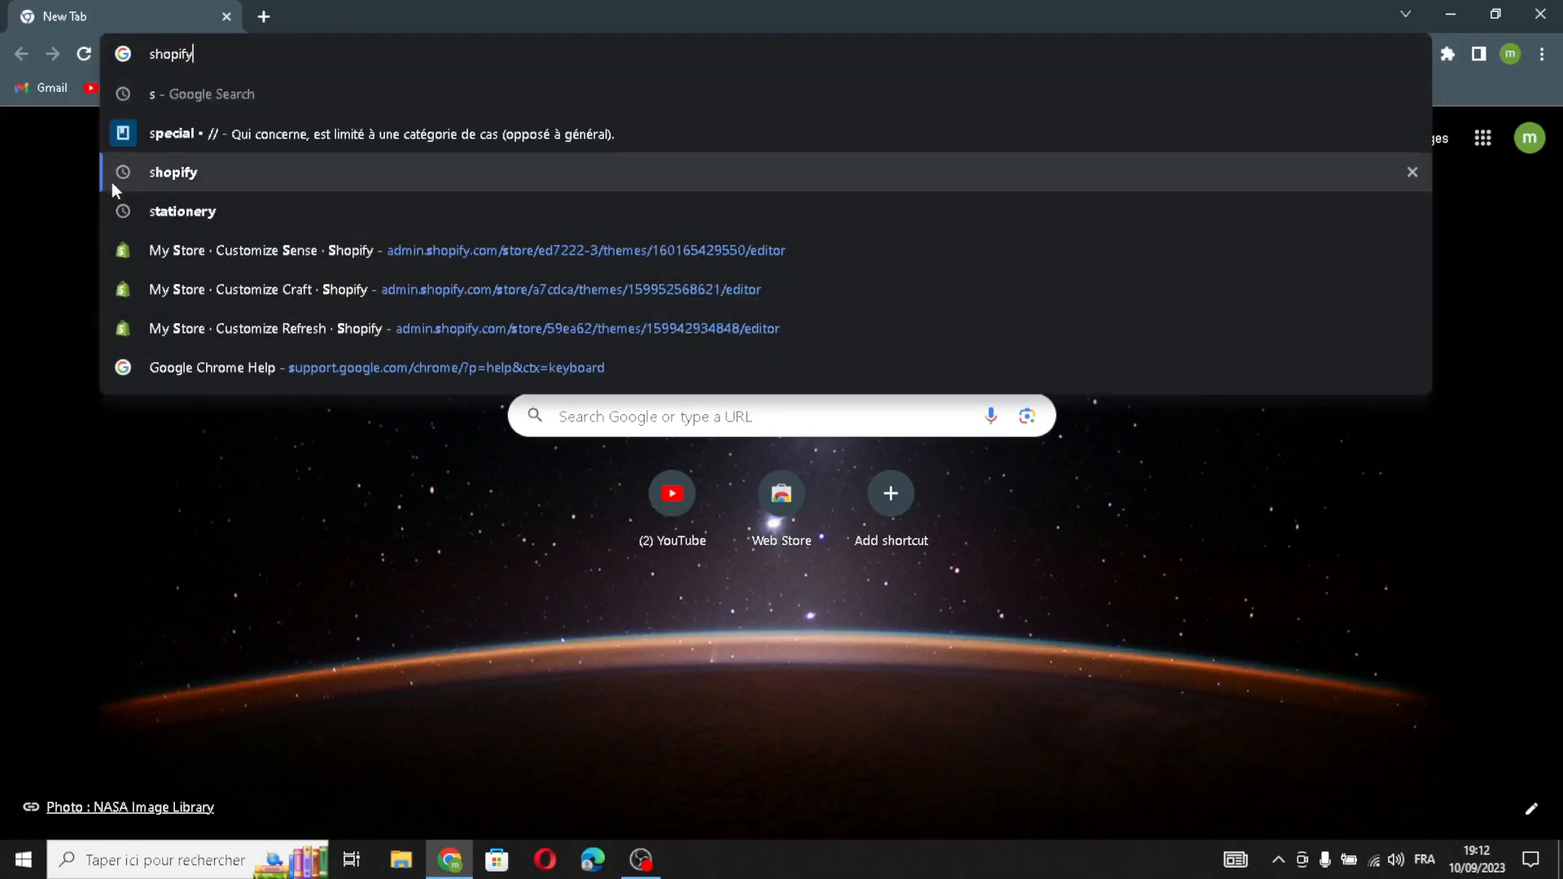
pyautogui.click(110, 181)
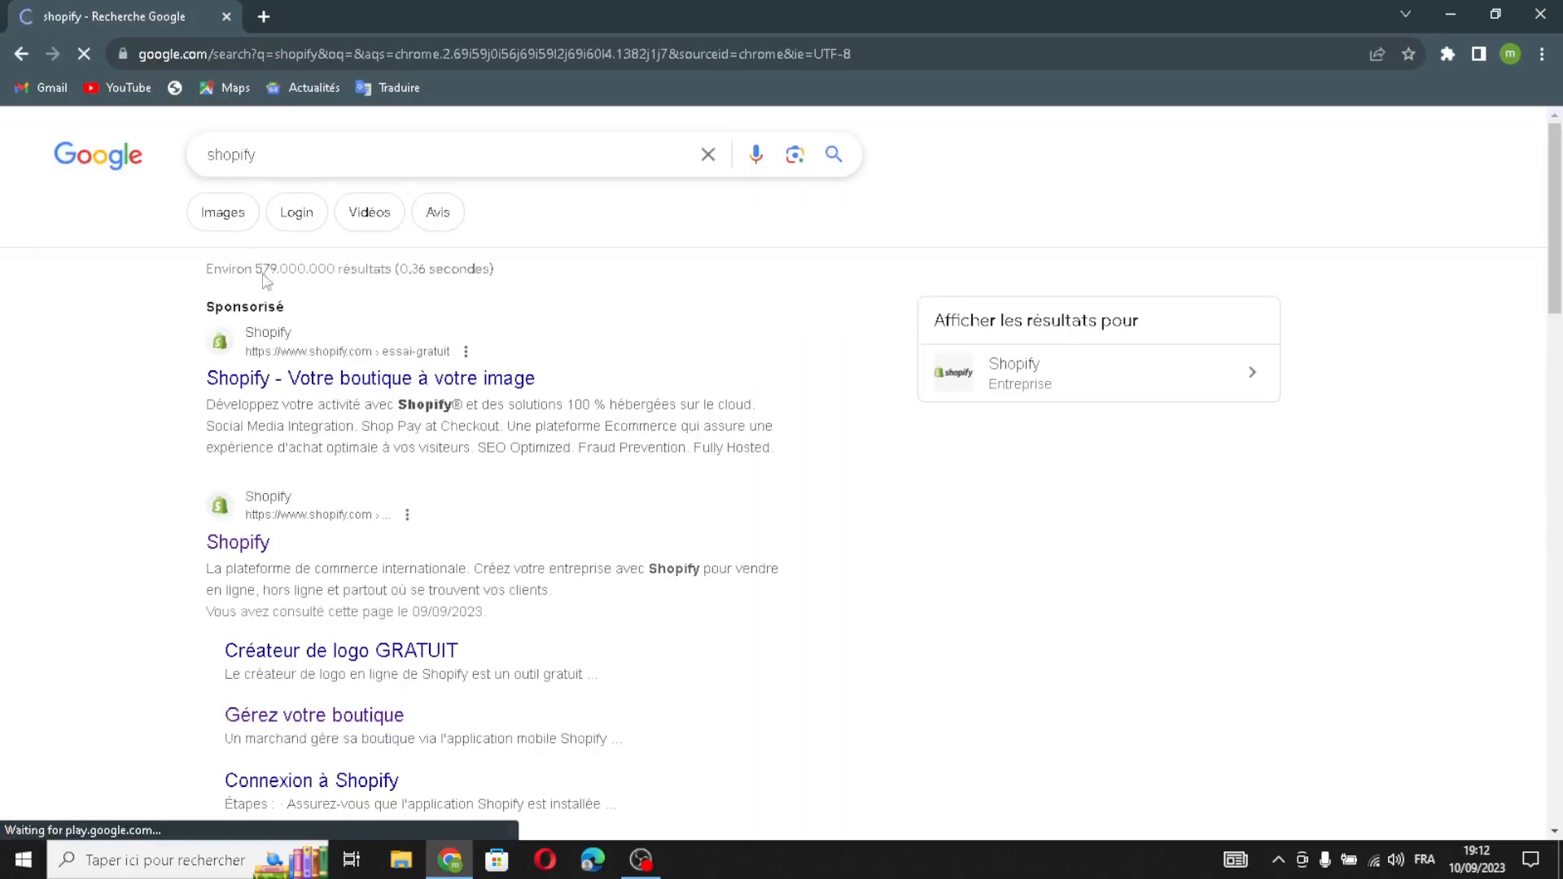
# Open the sponsored Shopify sign-up page and start a free trial with the saved e-mail address.
pyautogui.click(84, 54)
pyautogui.click(311, 379)
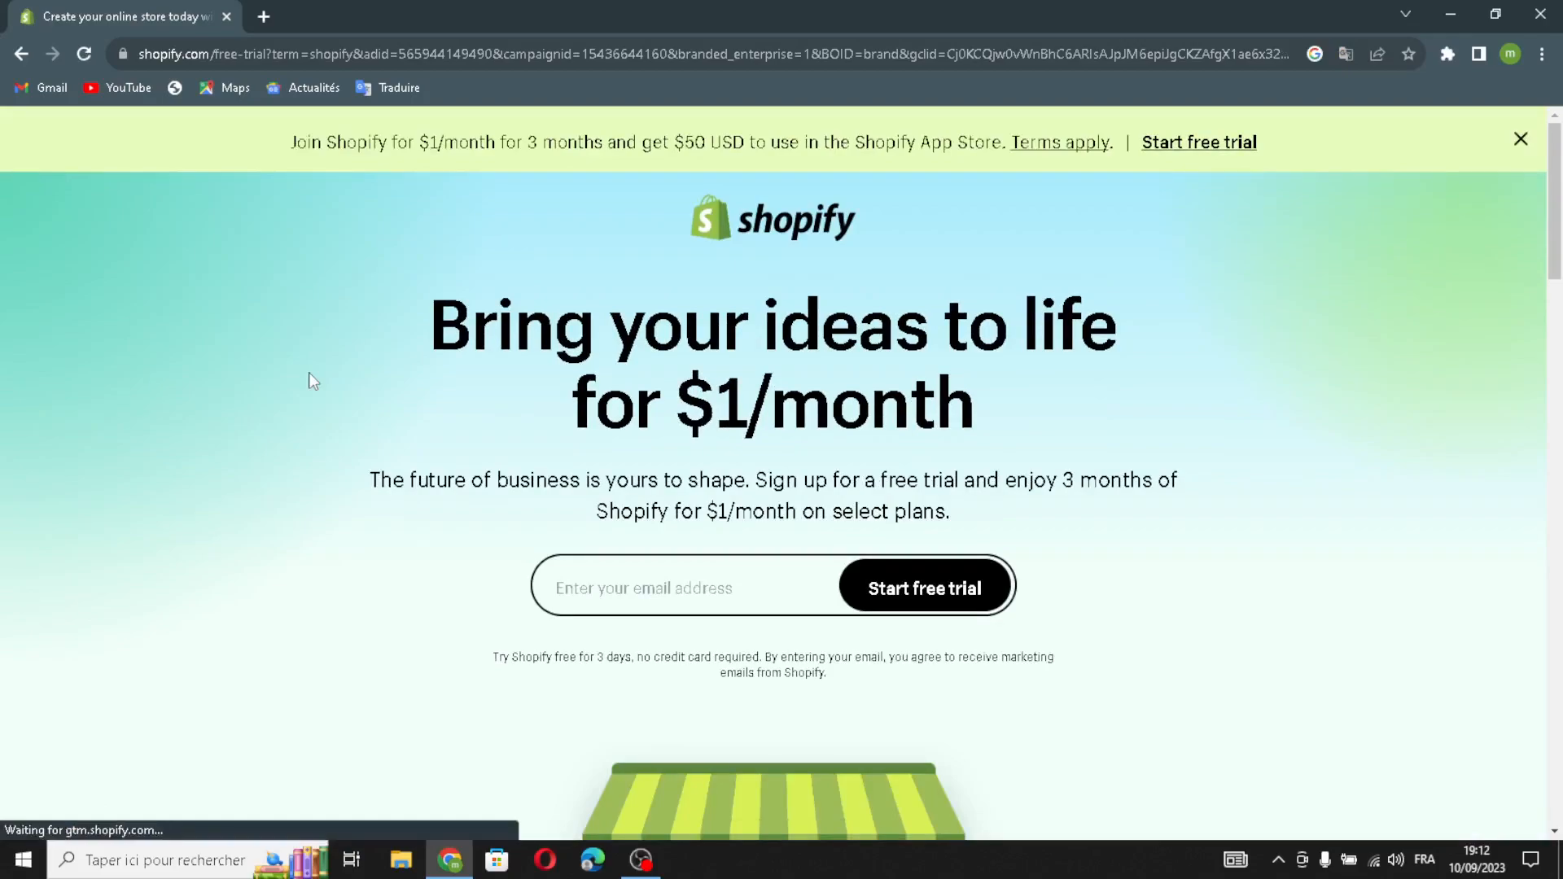
pyautogui.click(640, 598)
pyautogui.click(691, 641)
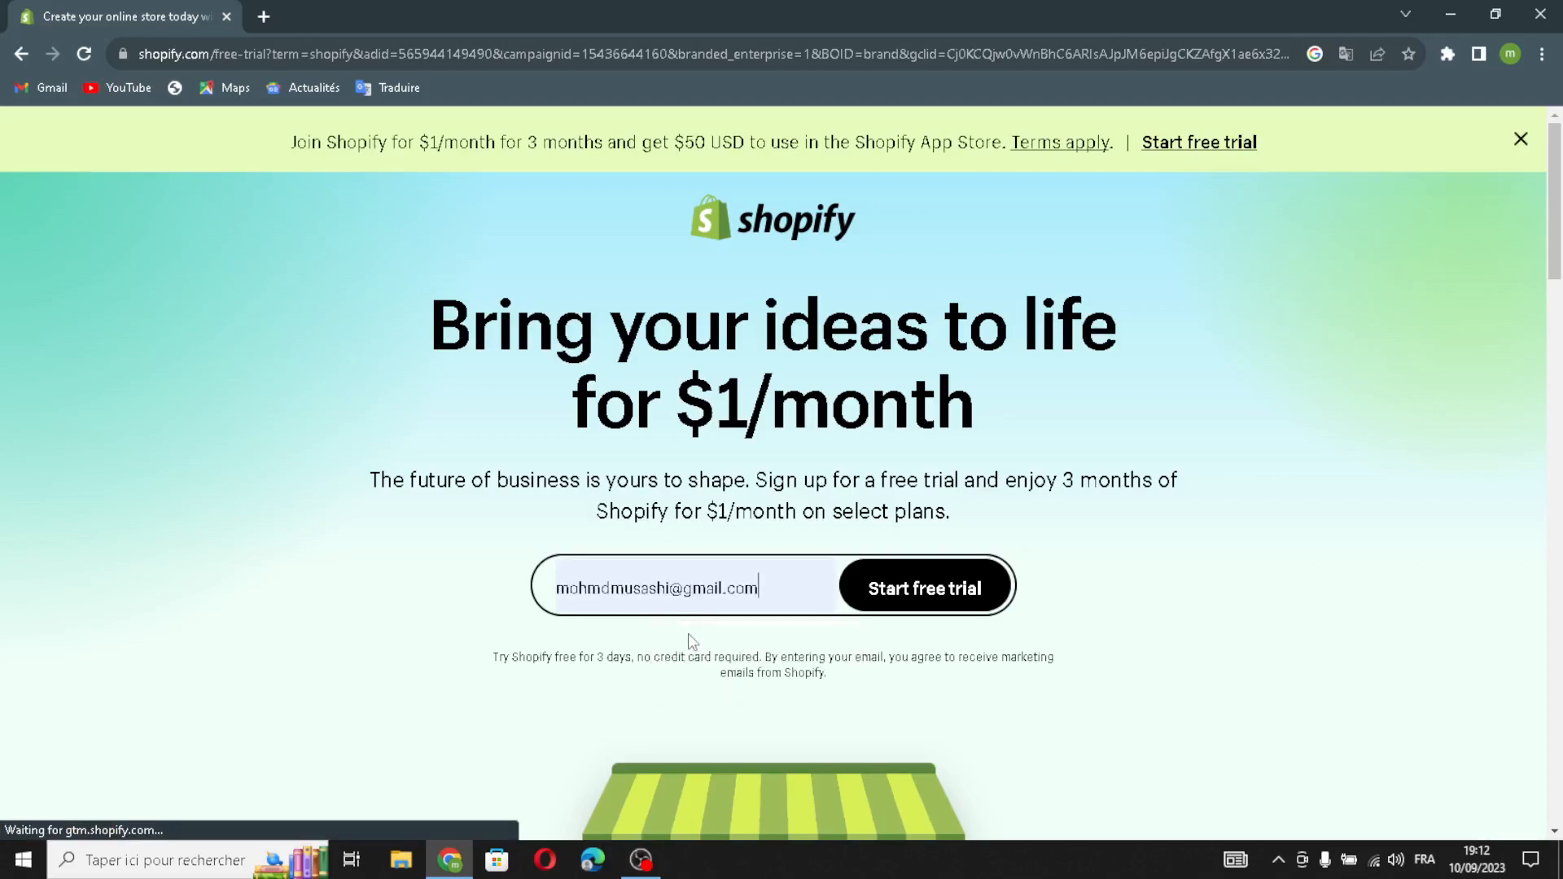
pyautogui.click(882, 591)
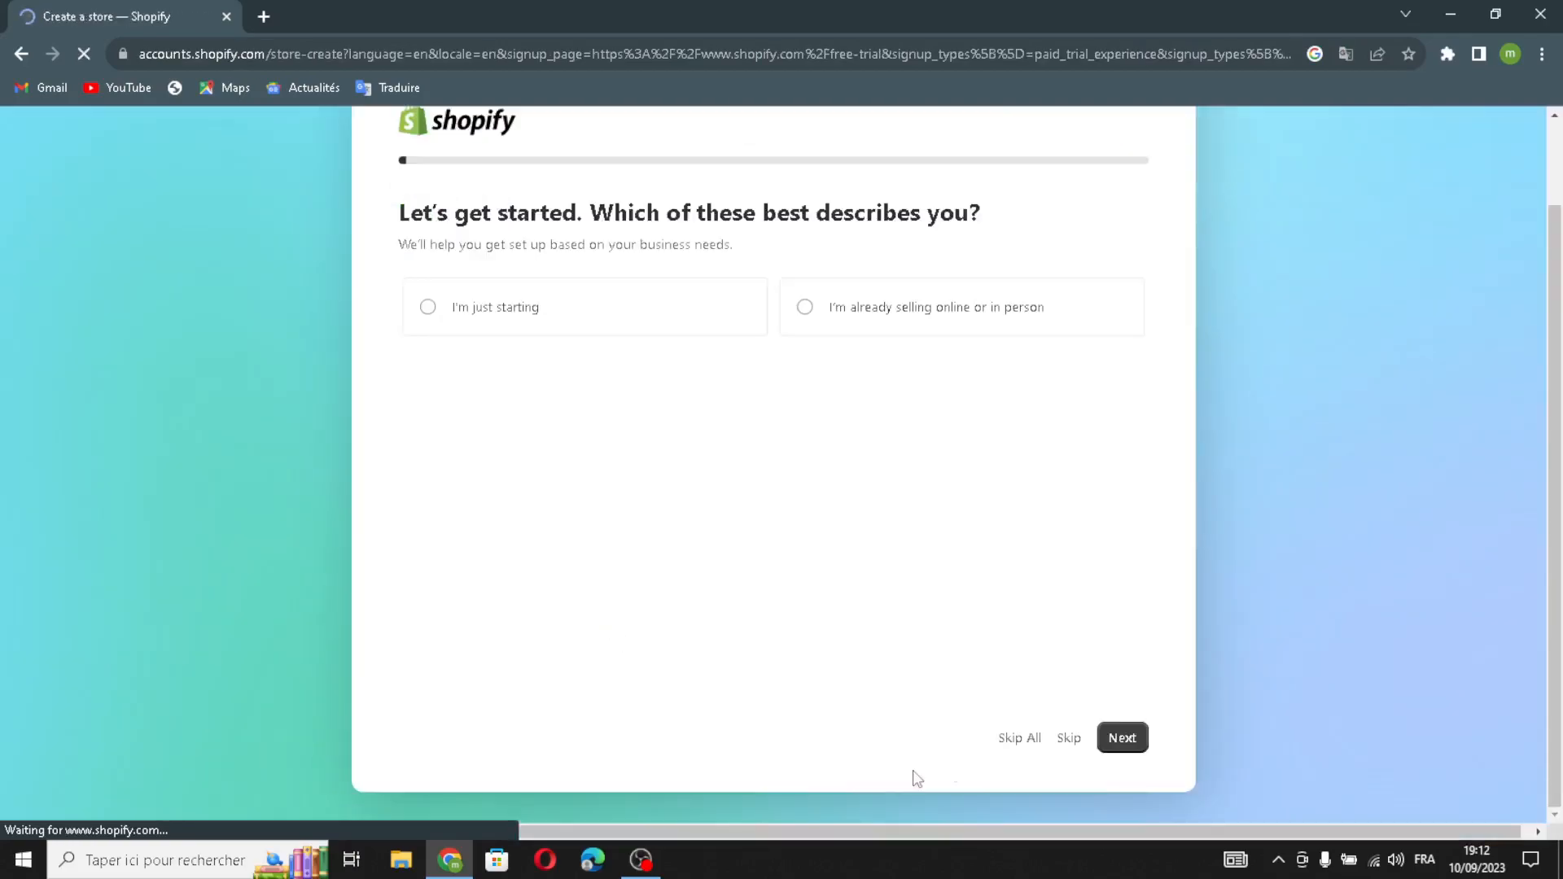
# Skip the onboarding questions, keep Morocco as the business location, and choose the account.
pyautogui.click(1015, 741)
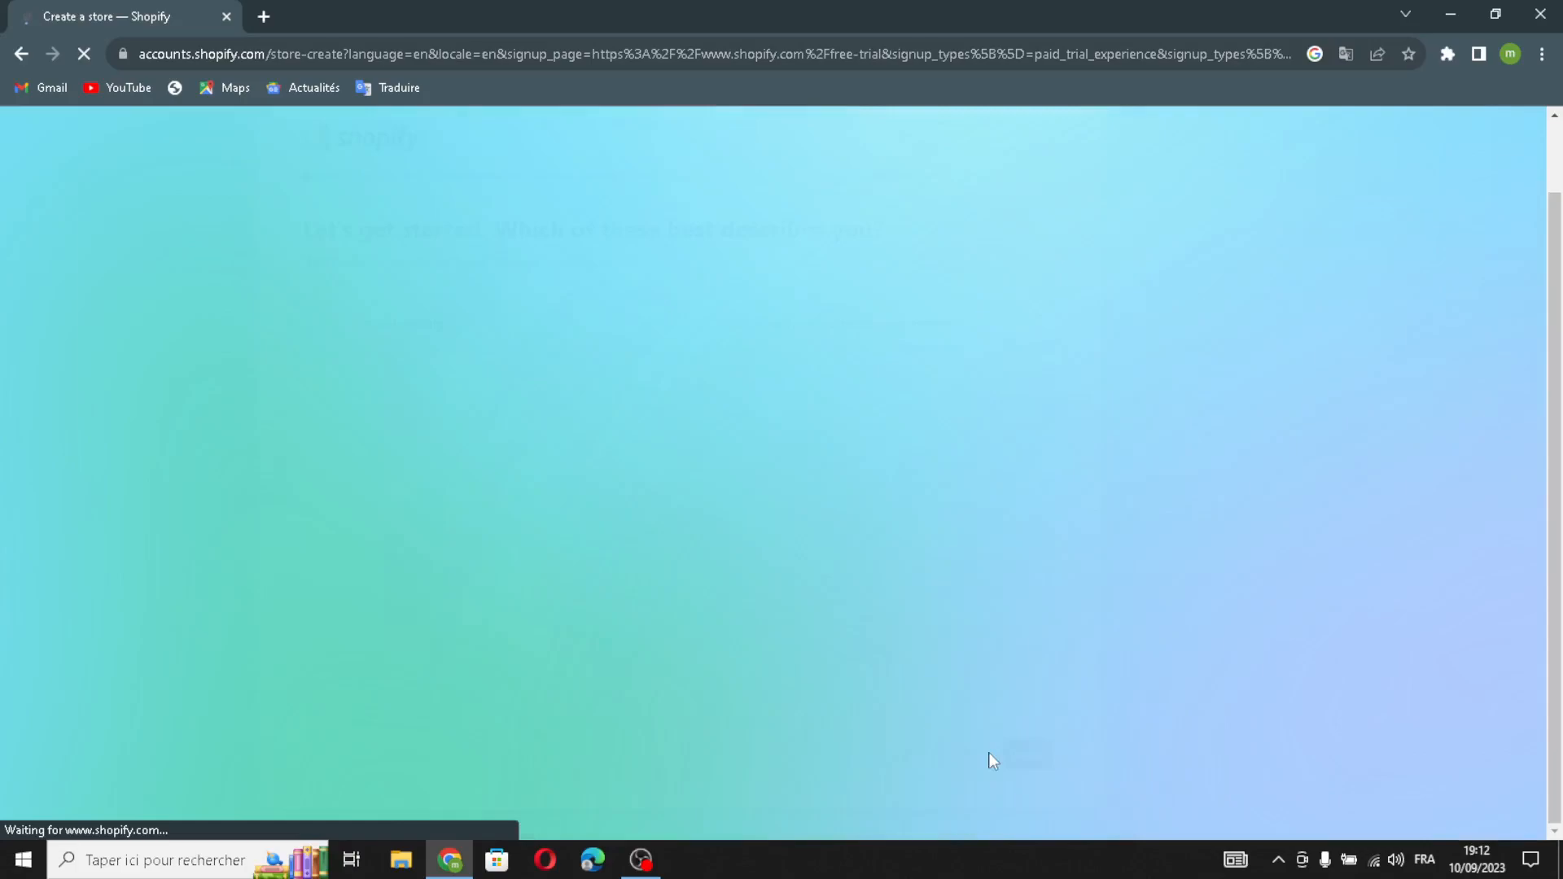
pyautogui.click(954, 618)
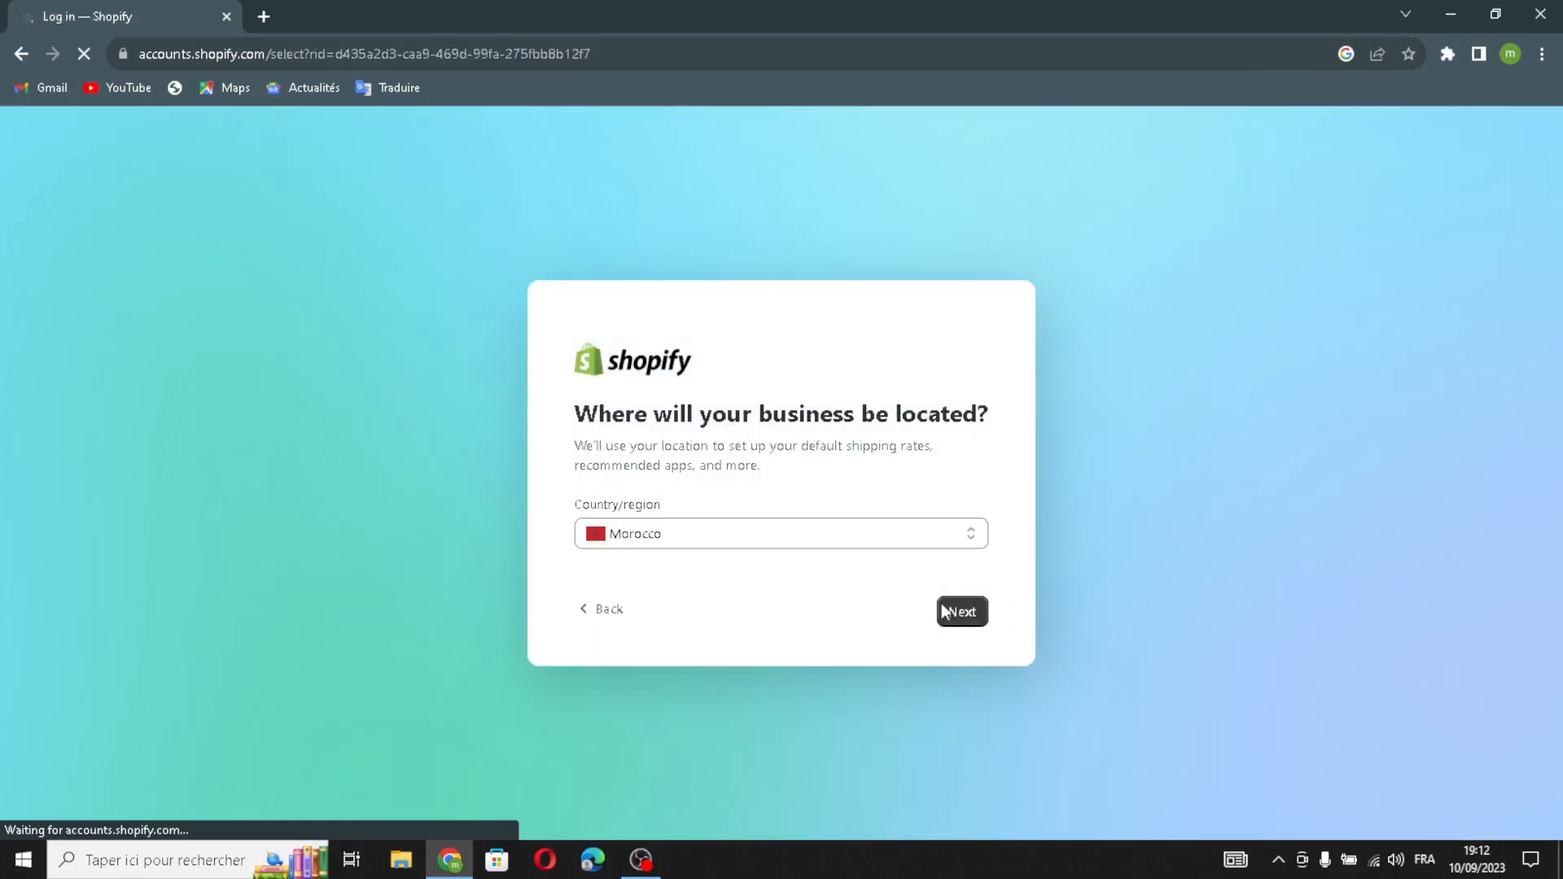
pyautogui.click(735, 513)
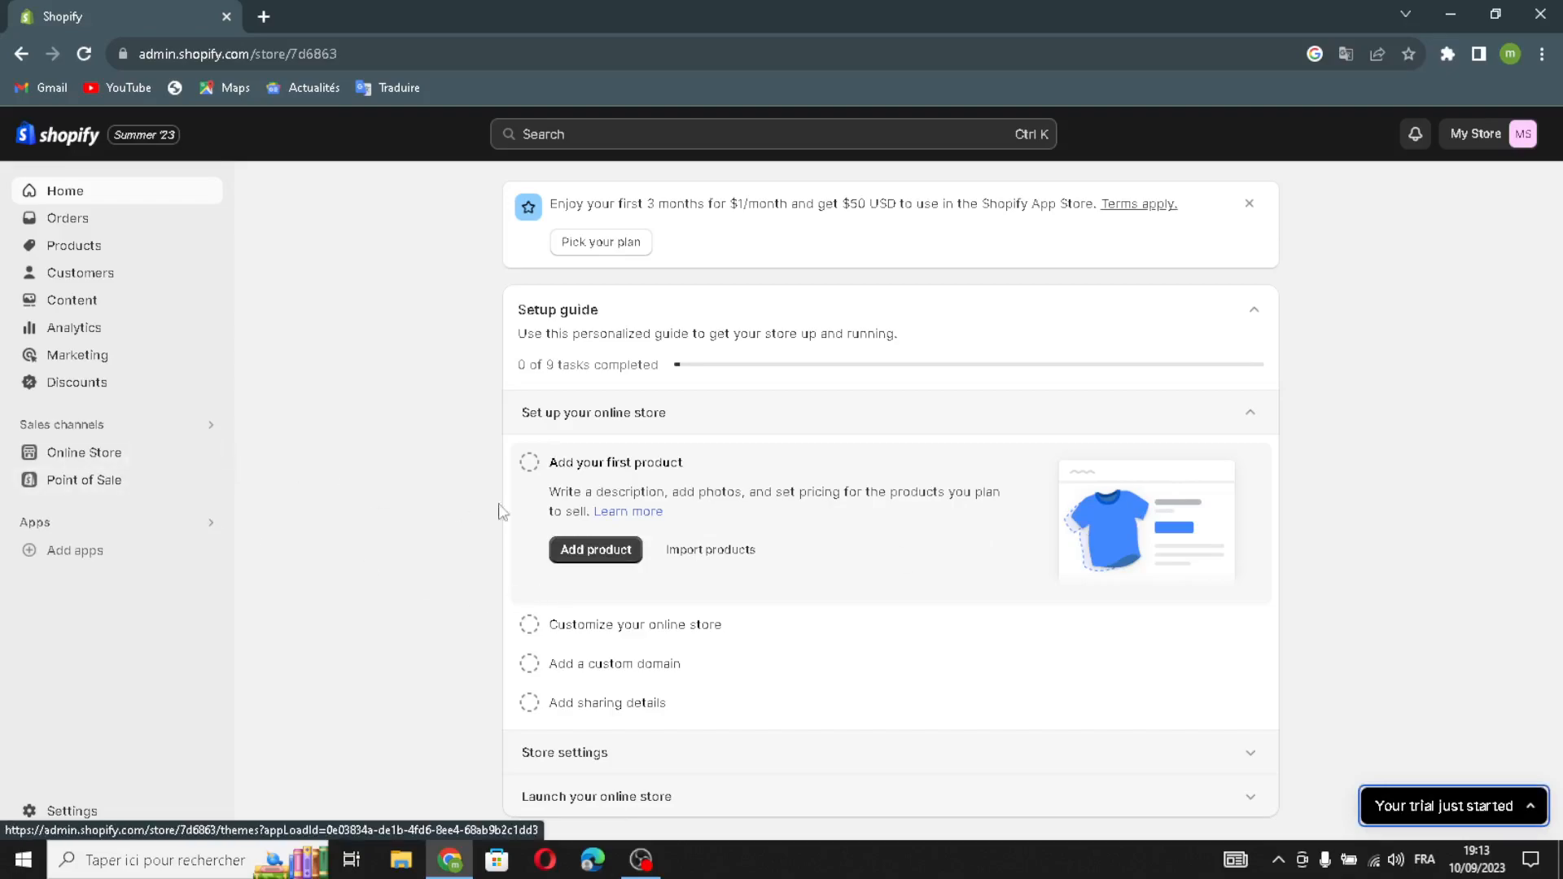
# Add the Dawn theme from Popular free themes to the theme library.
pyautogui.click(59, 452)
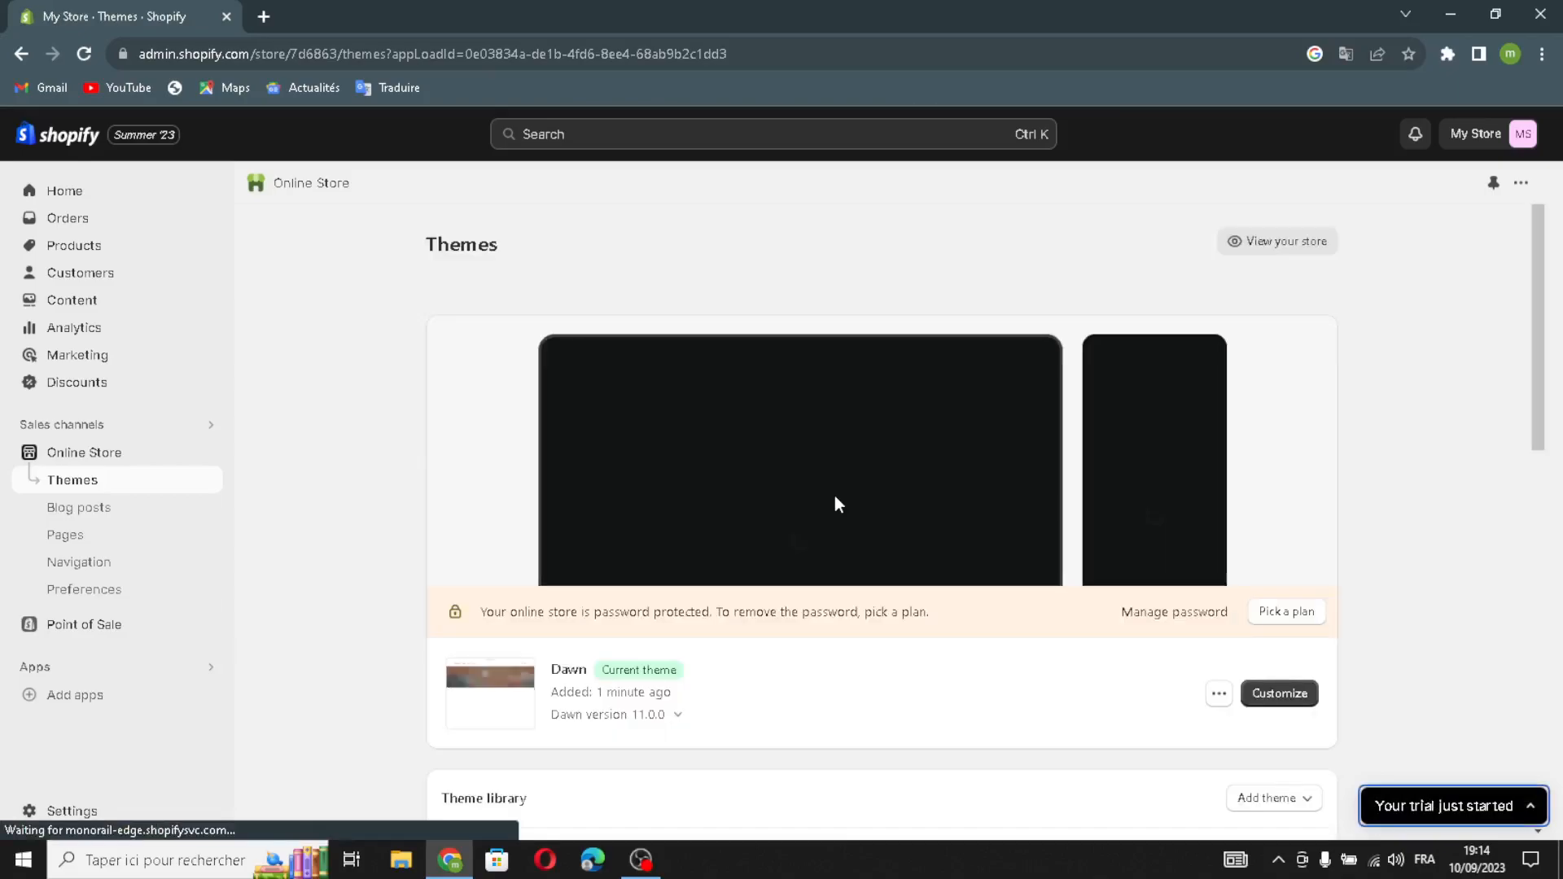
pyautogui.scroll(-5, 835, 503)
pyautogui.scroll(-5, 839, 521)
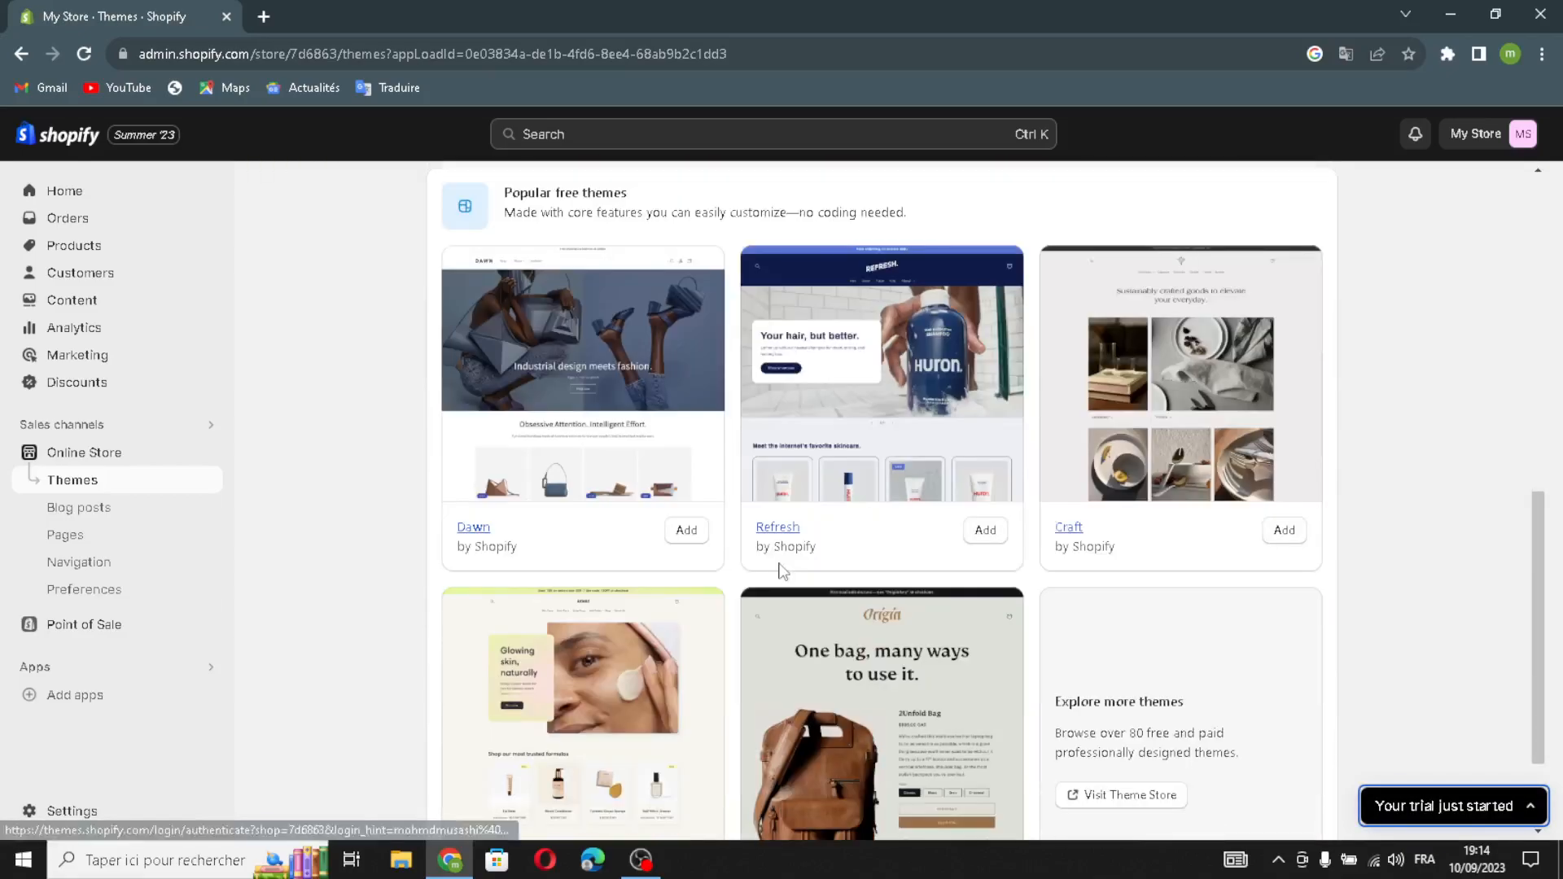
pyautogui.scroll(-2, 948, 700)
pyautogui.scroll(1, 947, 686)
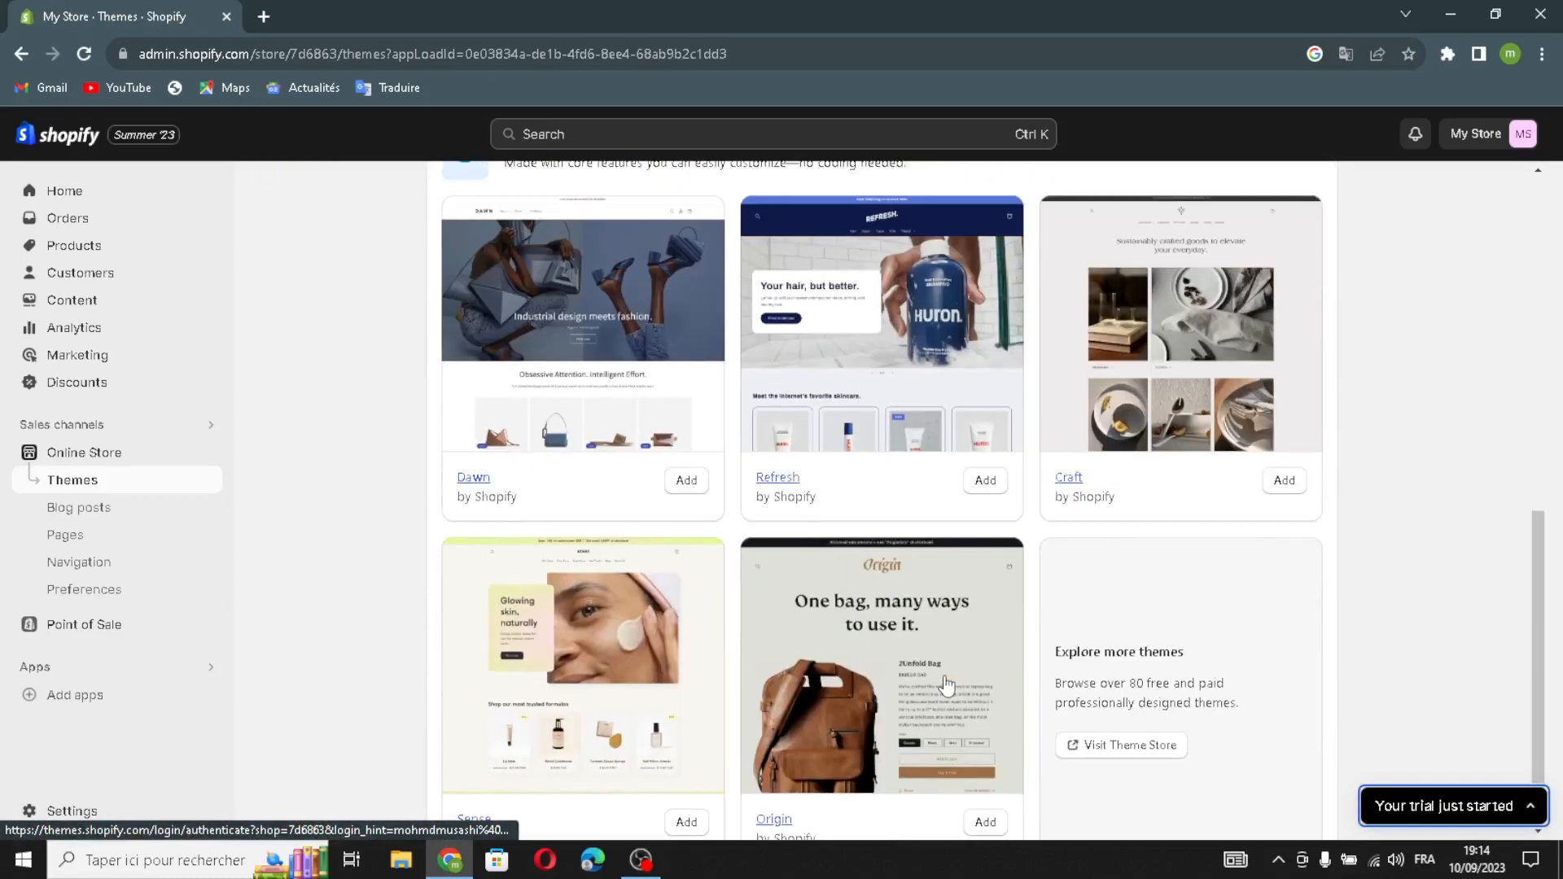
pyautogui.click(686, 481)
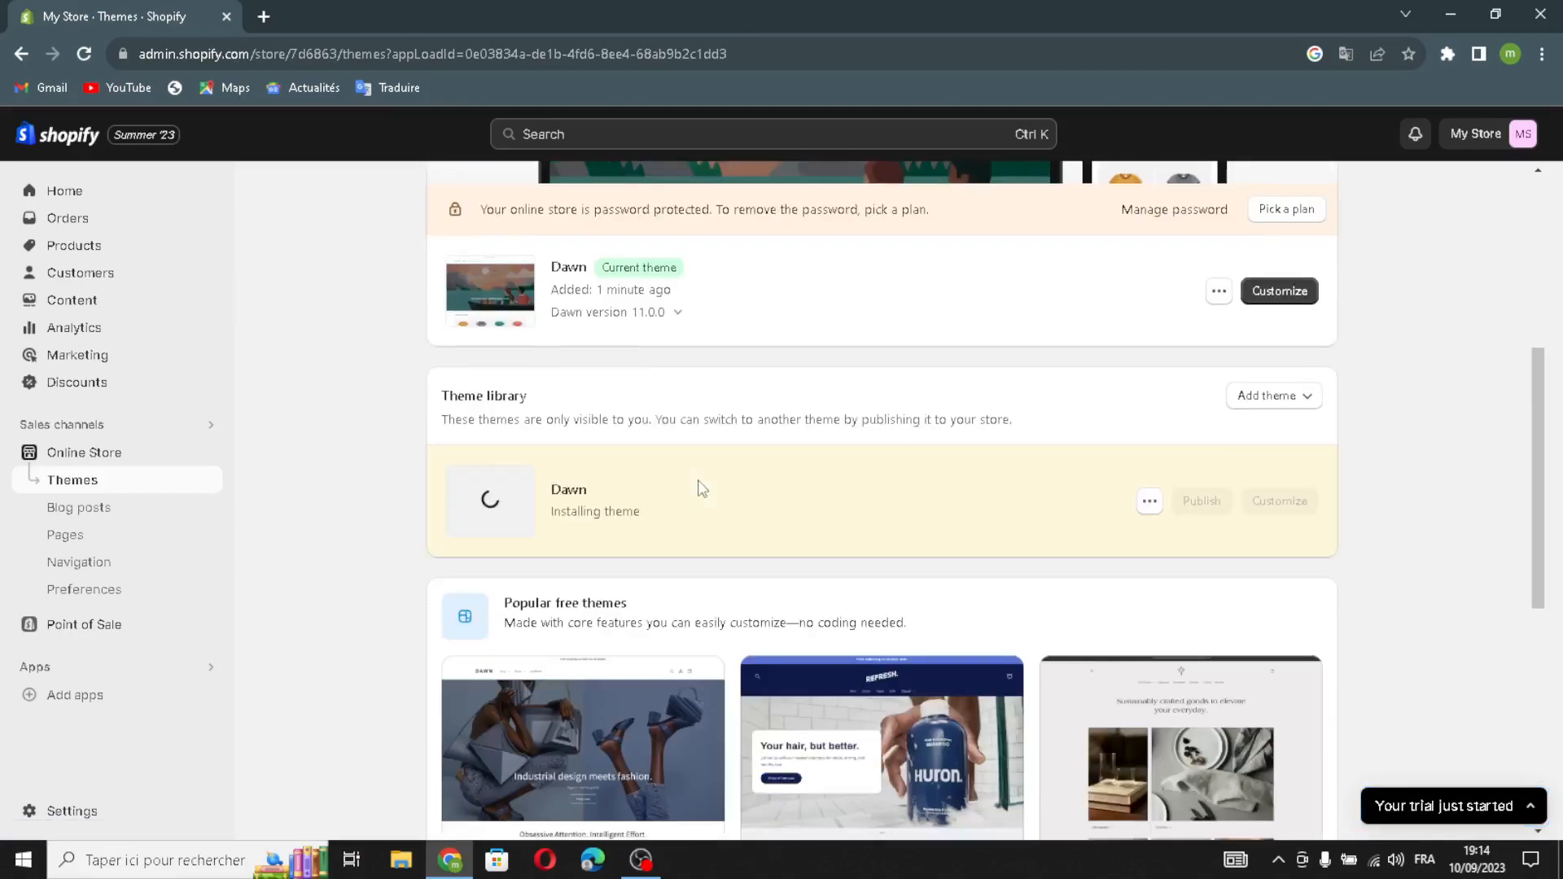
# Publish the newly added Dawn copy as the live theme.
pyautogui.scroll(-5, 698, 489)
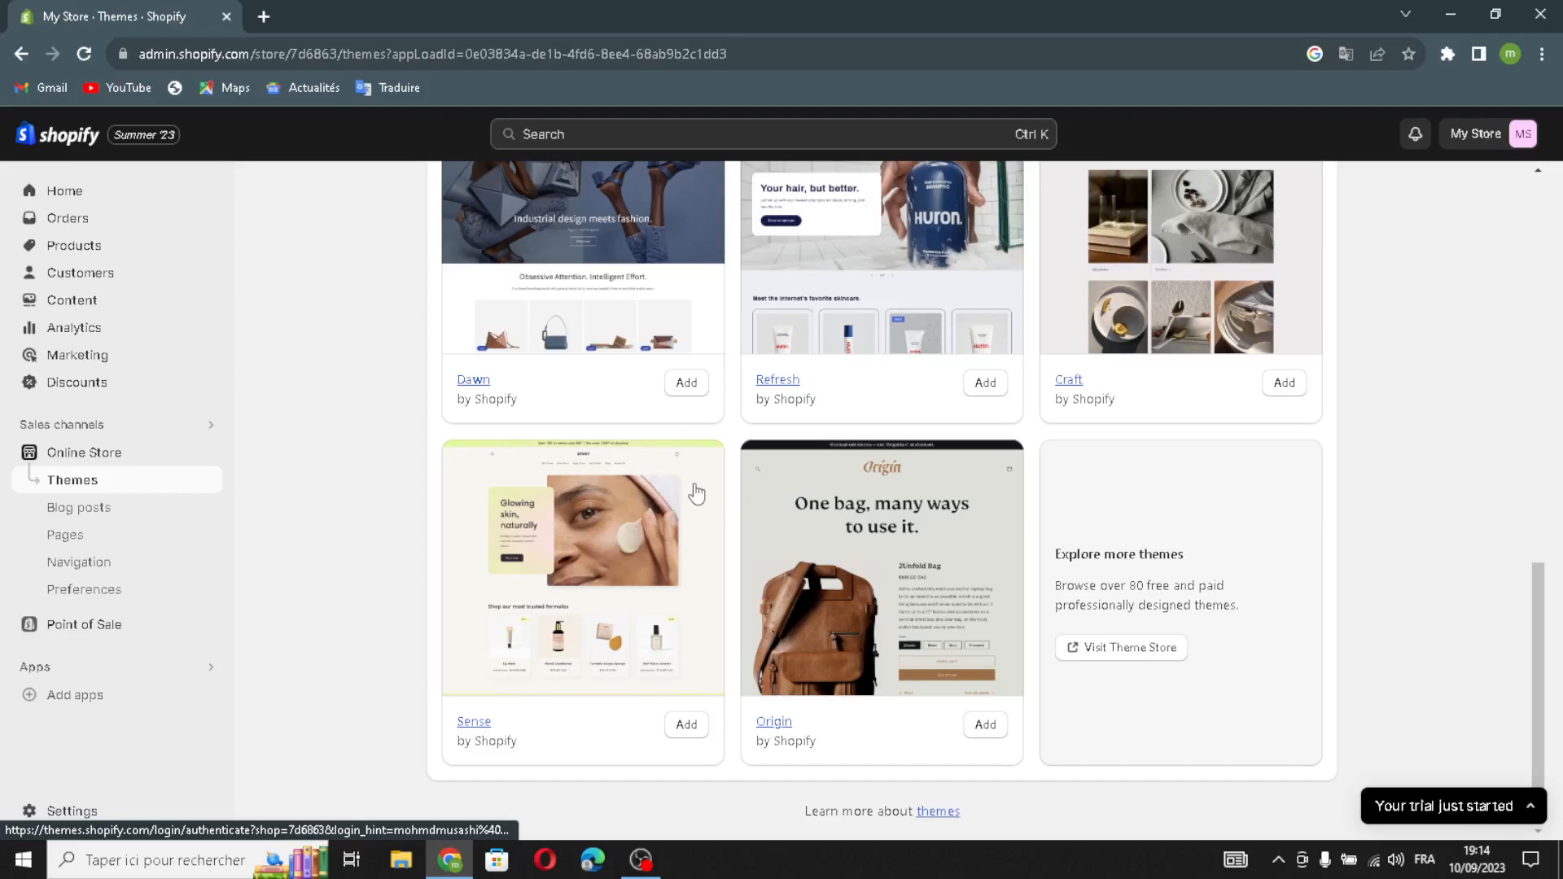
pyautogui.scroll(10, 696, 492)
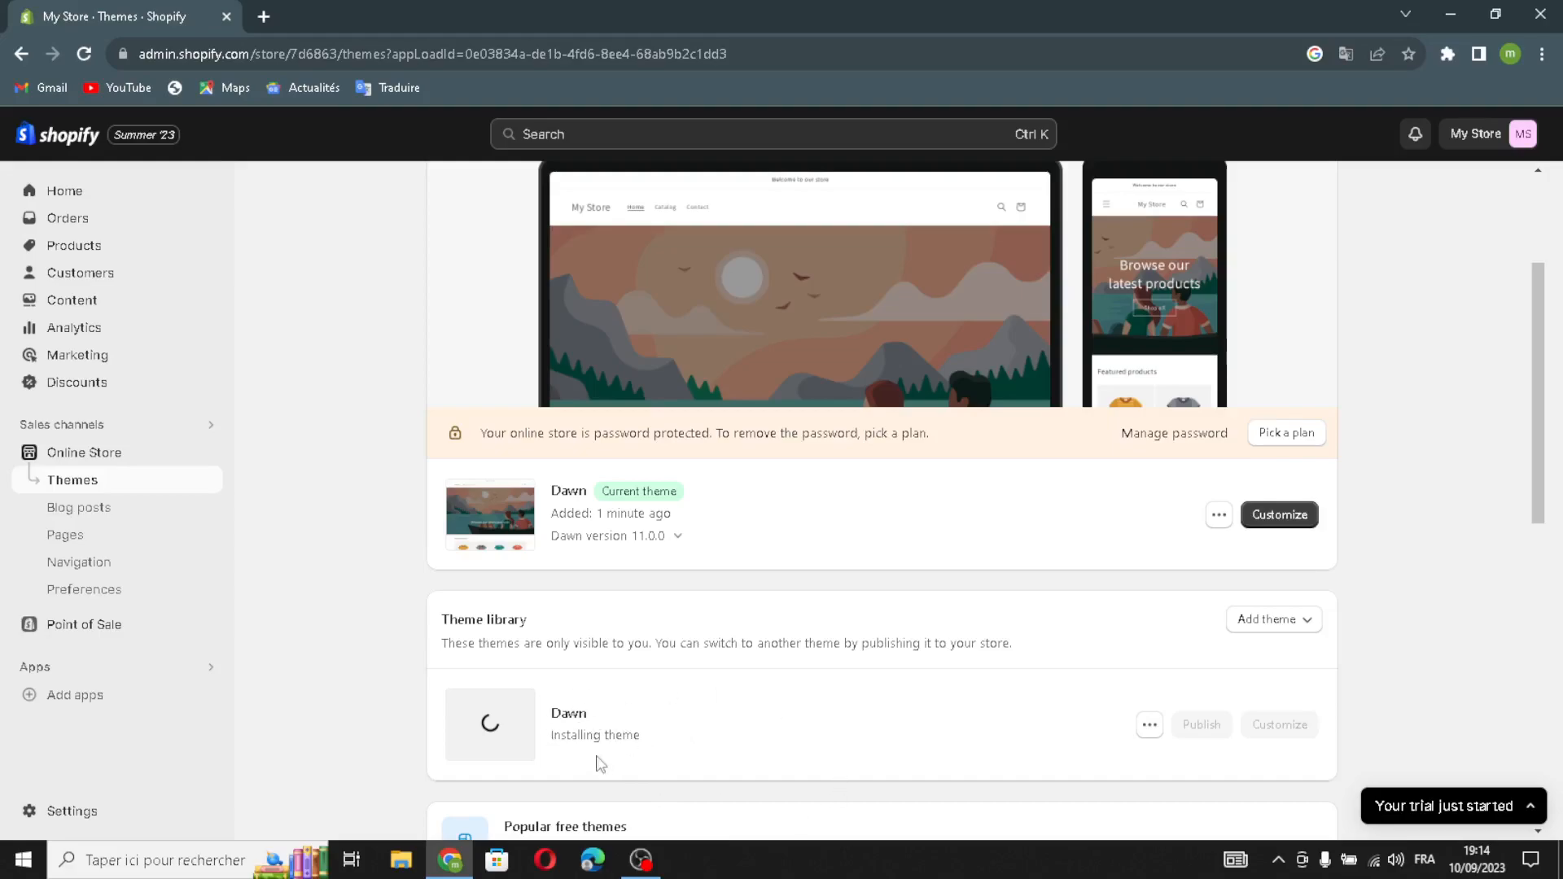
pyautogui.scroll(-1, 670, 742)
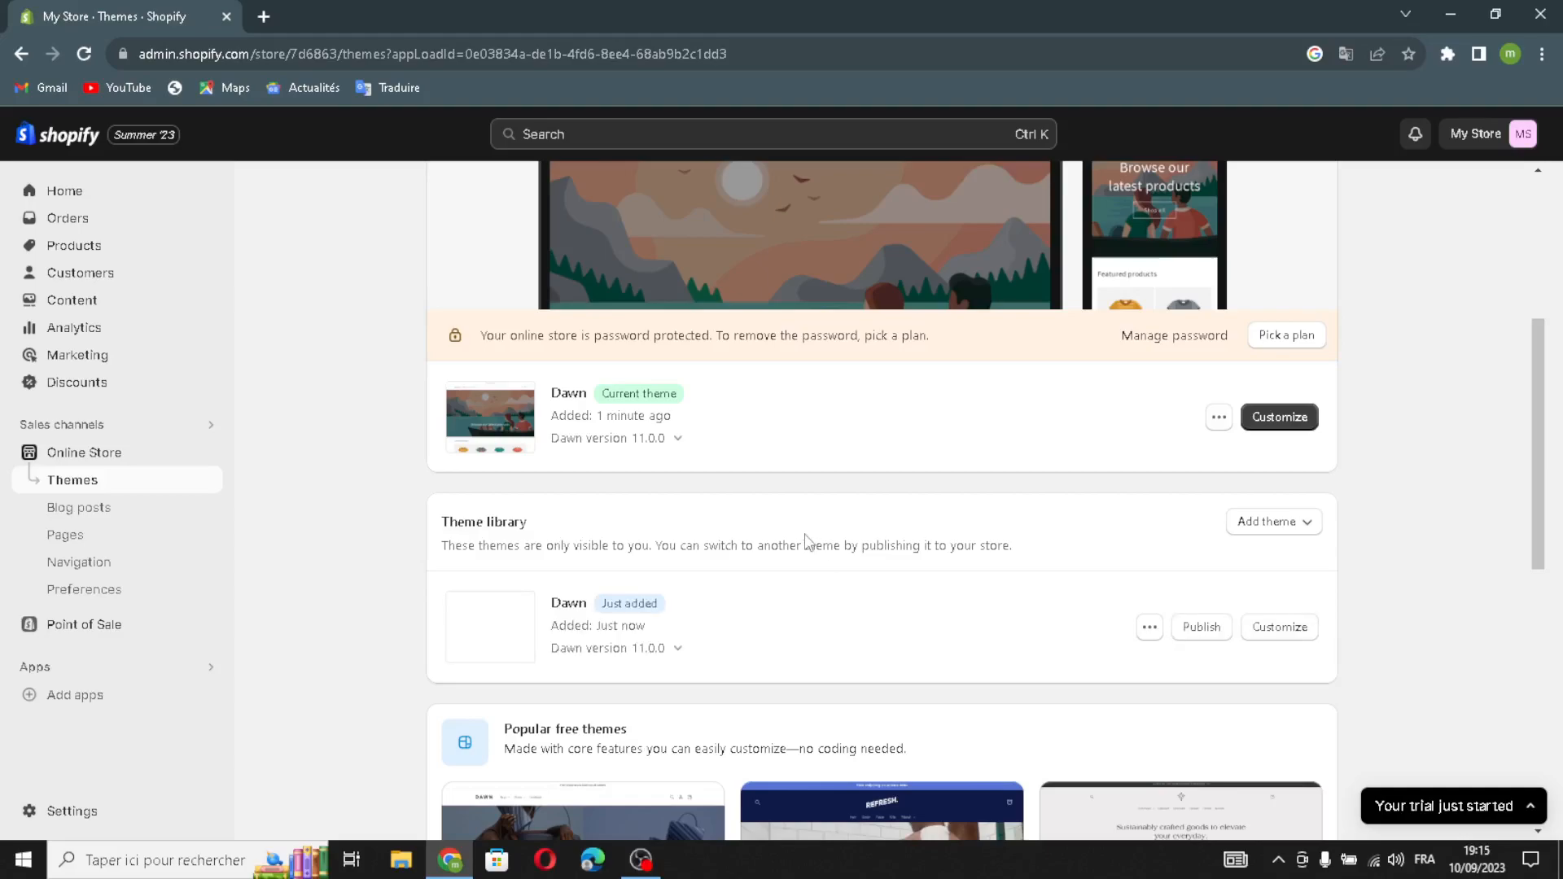
pyautogui.click(1202, 627)
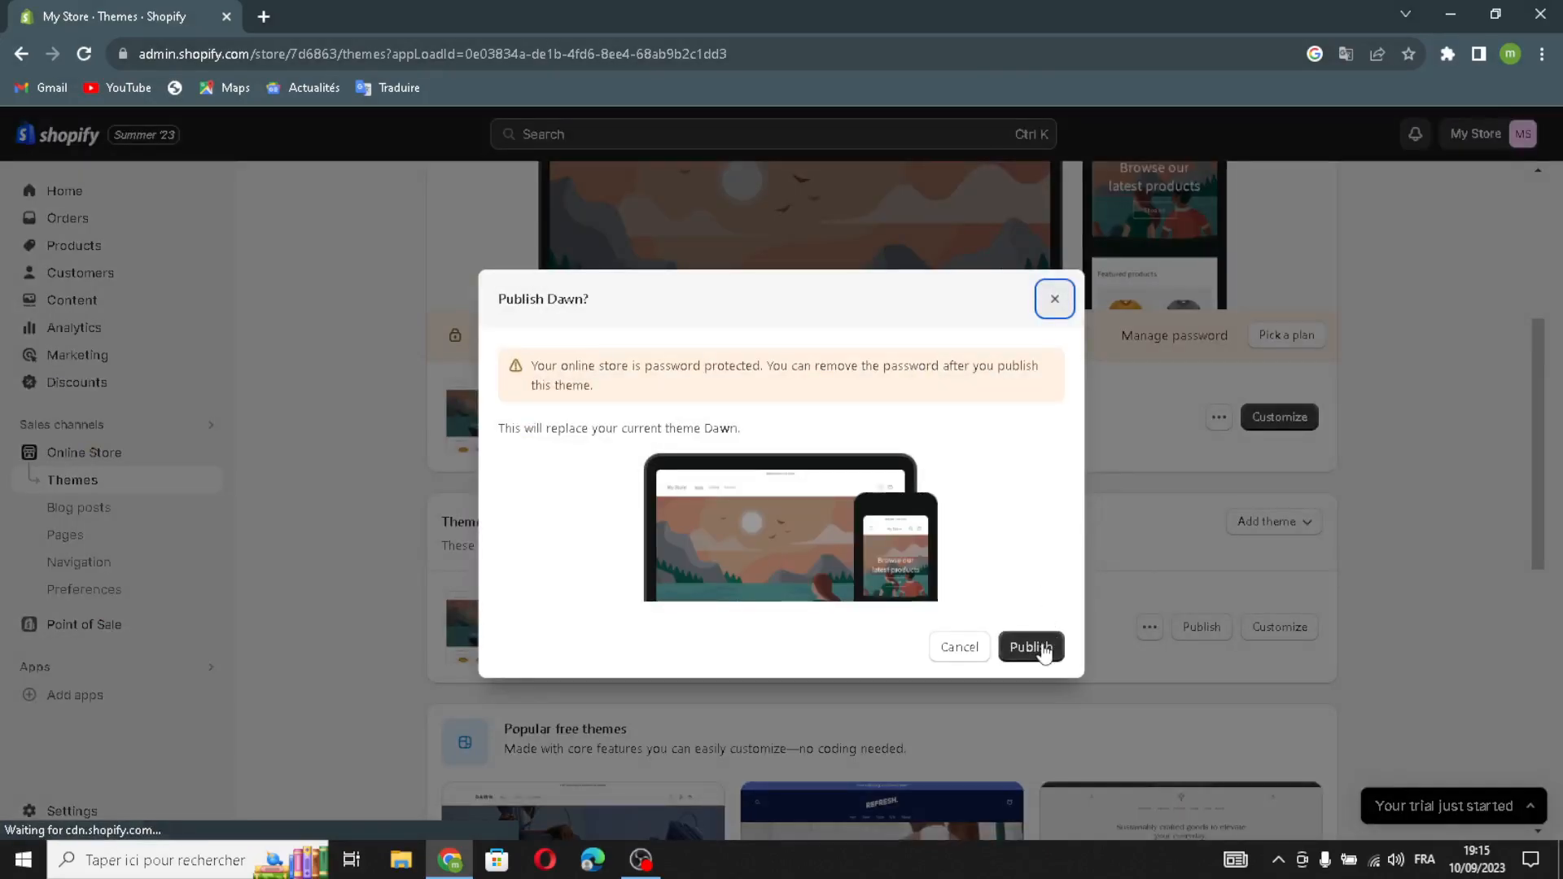
pyautogui.click(1036, 647)
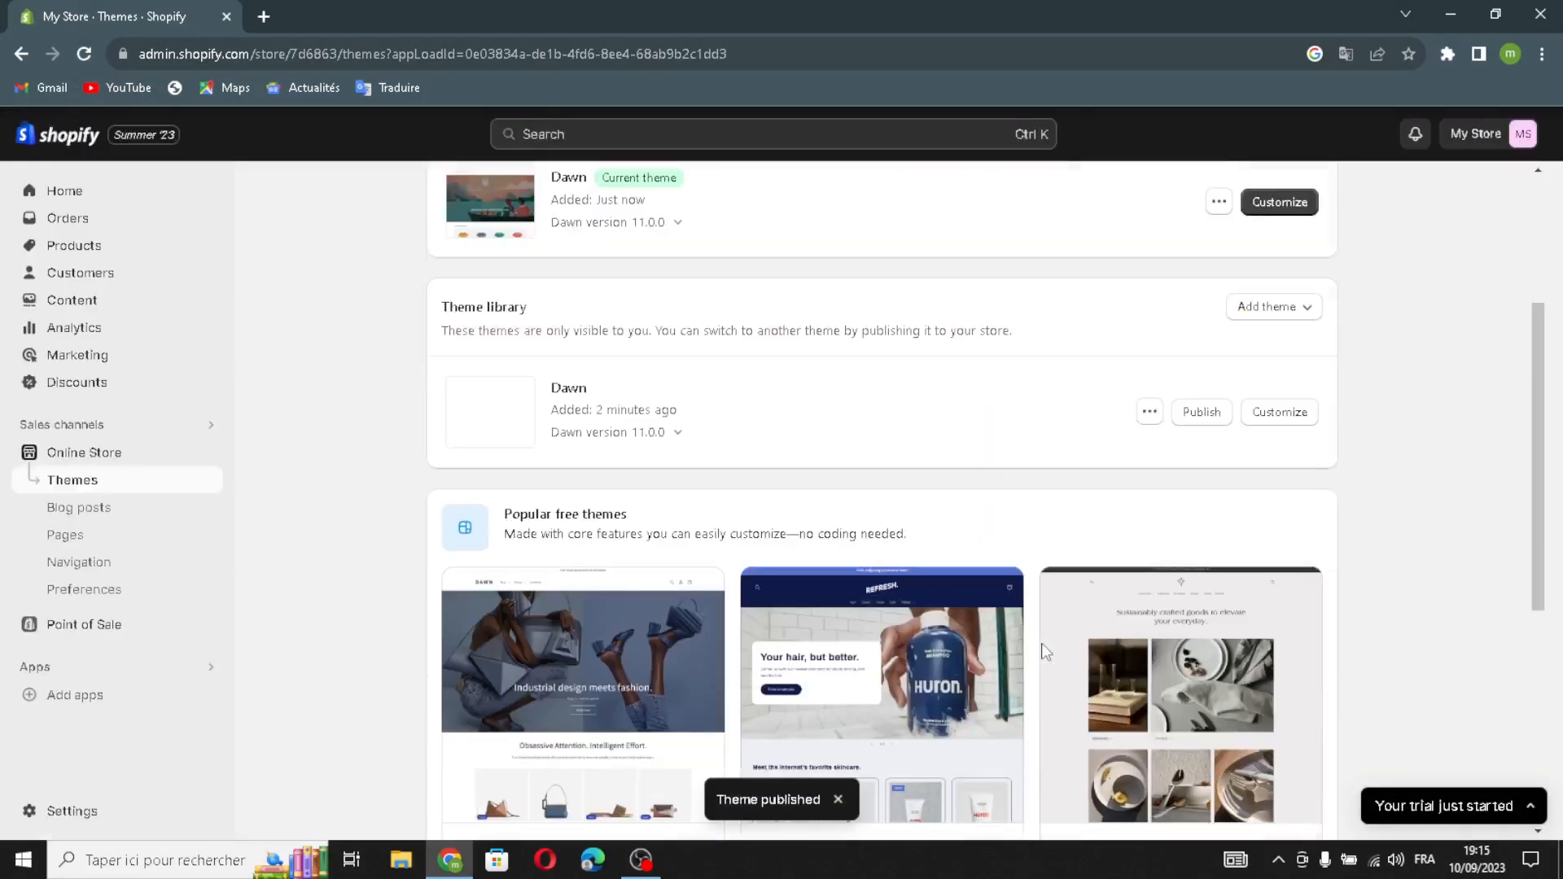
# Customize the current Dawn theme, previewing mobile and full-width layouts before returning to desktop.
pyautogui.click(1277, 422)
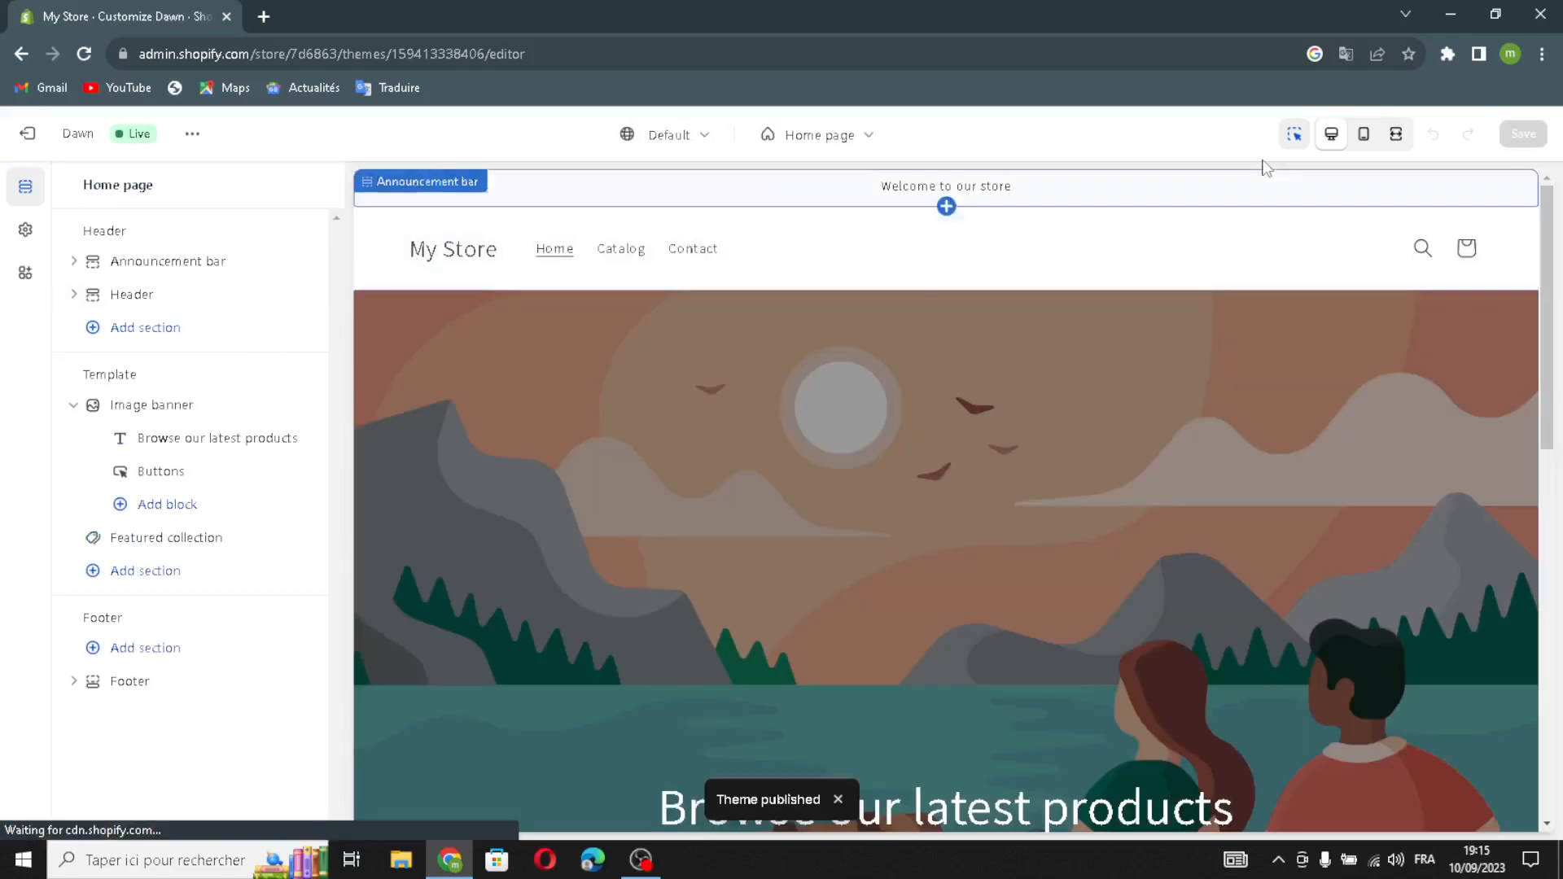
pyautogui.click(1364, 134)
pyautogui.scroll(-5, 918, 460)
pyautogui.scroll(5, 918, 460)
pyautogui.click(1396, 134)
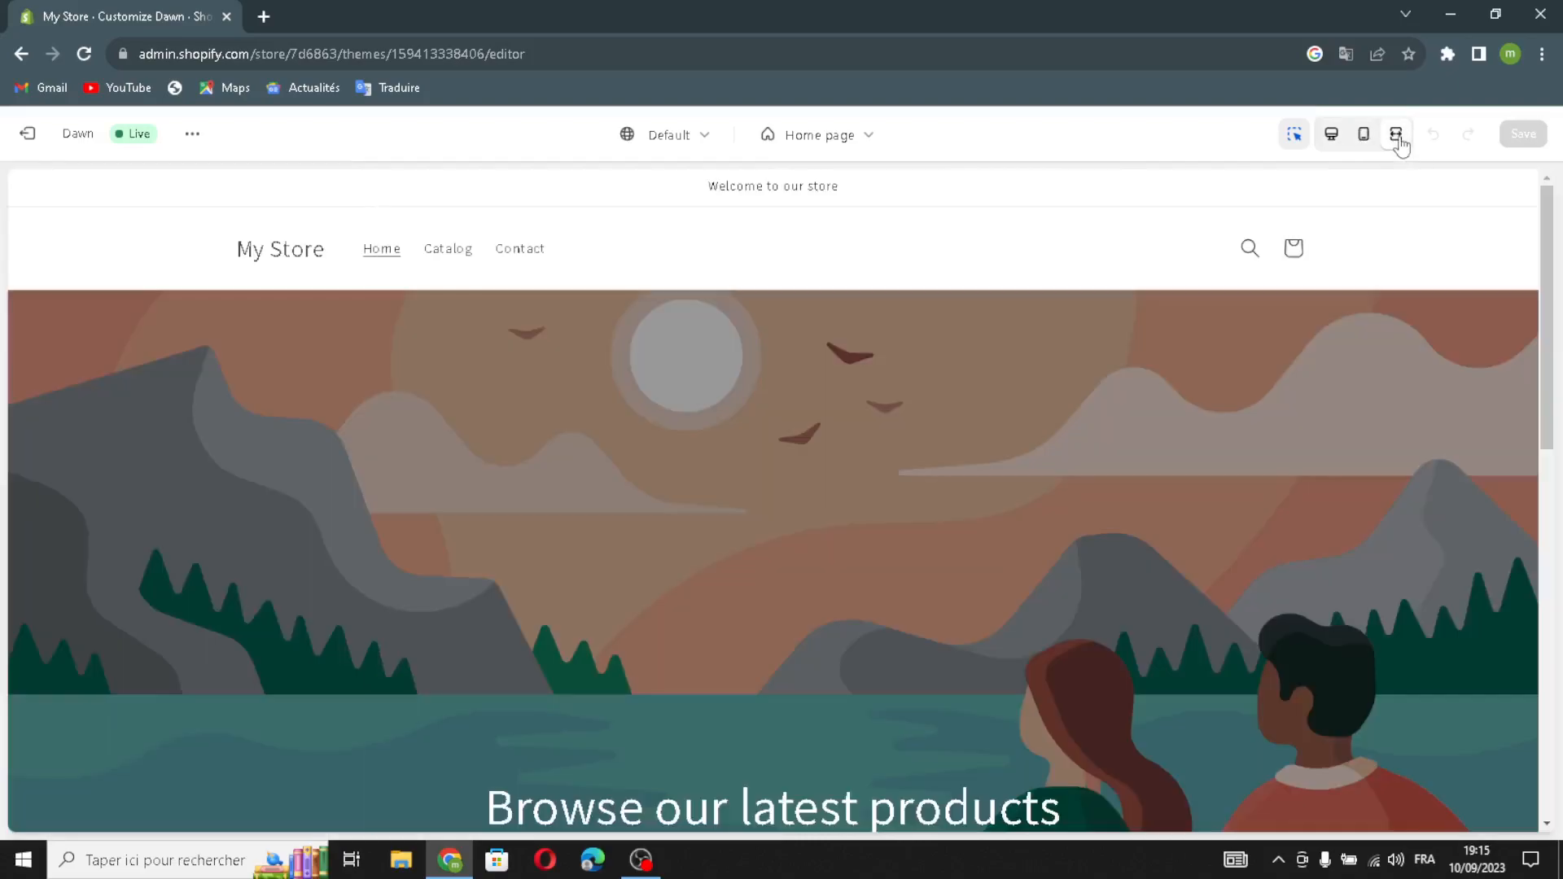
pyautogui.click(1333, 139)
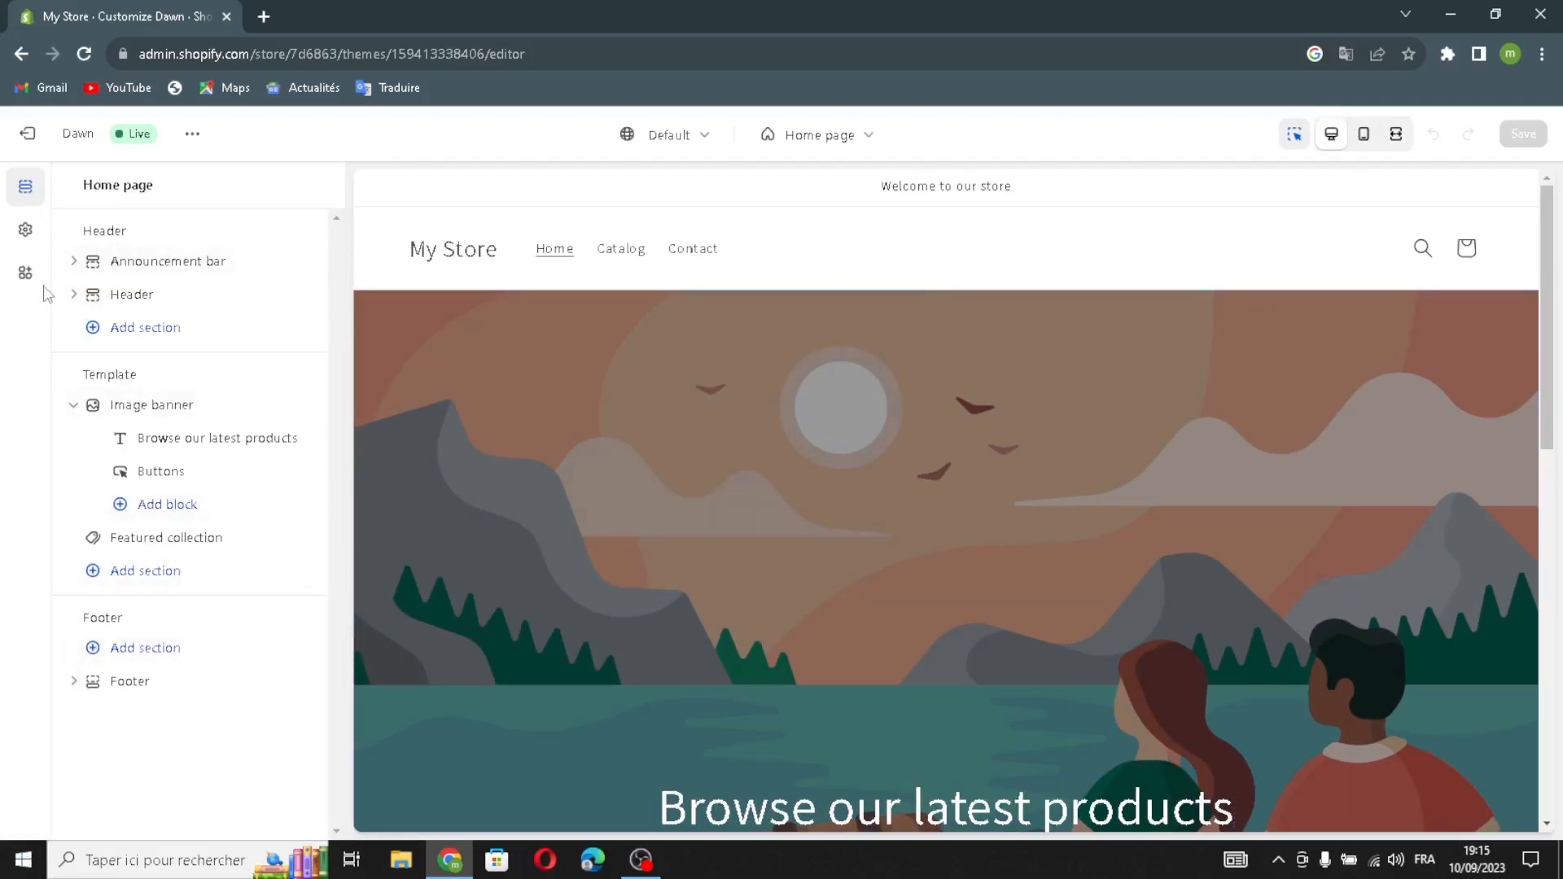
# Give the announcement bar Scheme 3 colours with social icons, auto-rotate, country and language selectors enabled.
pyautogui.click(156, 270)
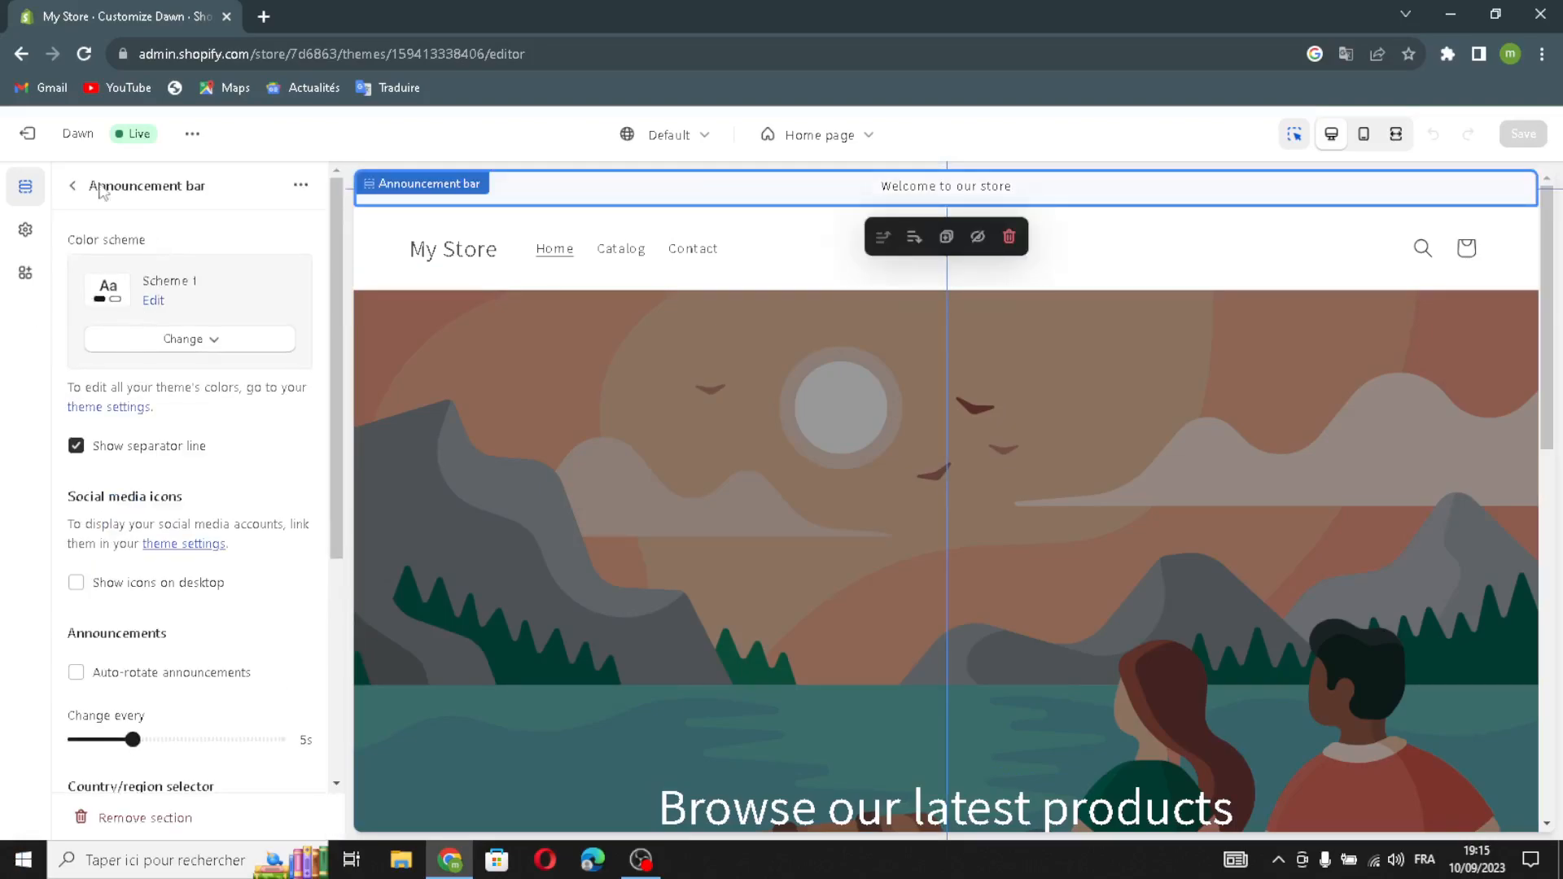
pyautogui.click(112, 349)
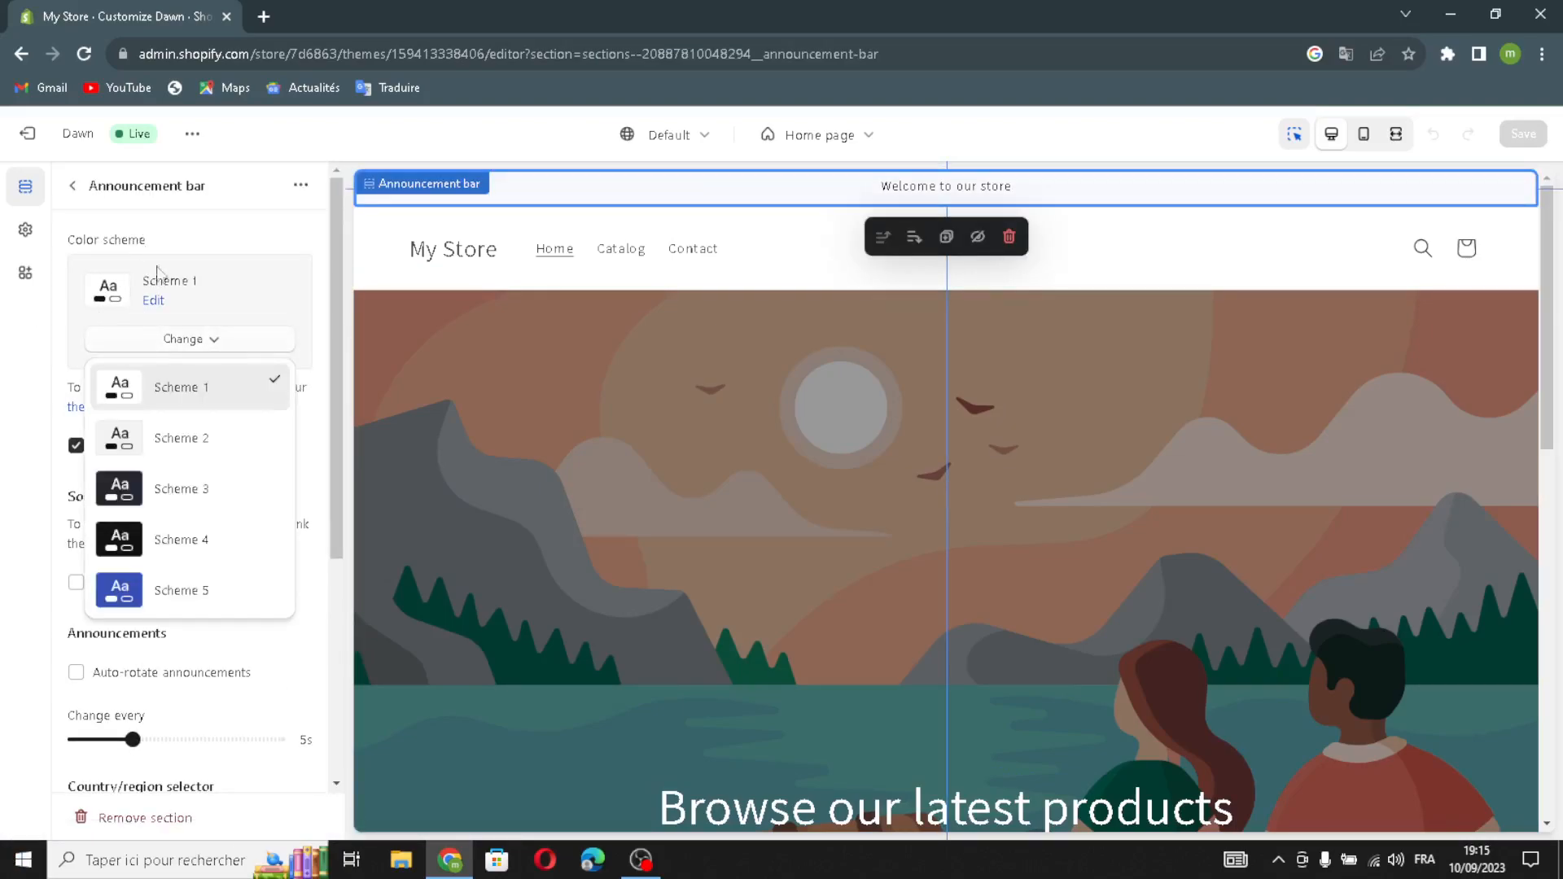
pyautogui.click(162, 489)
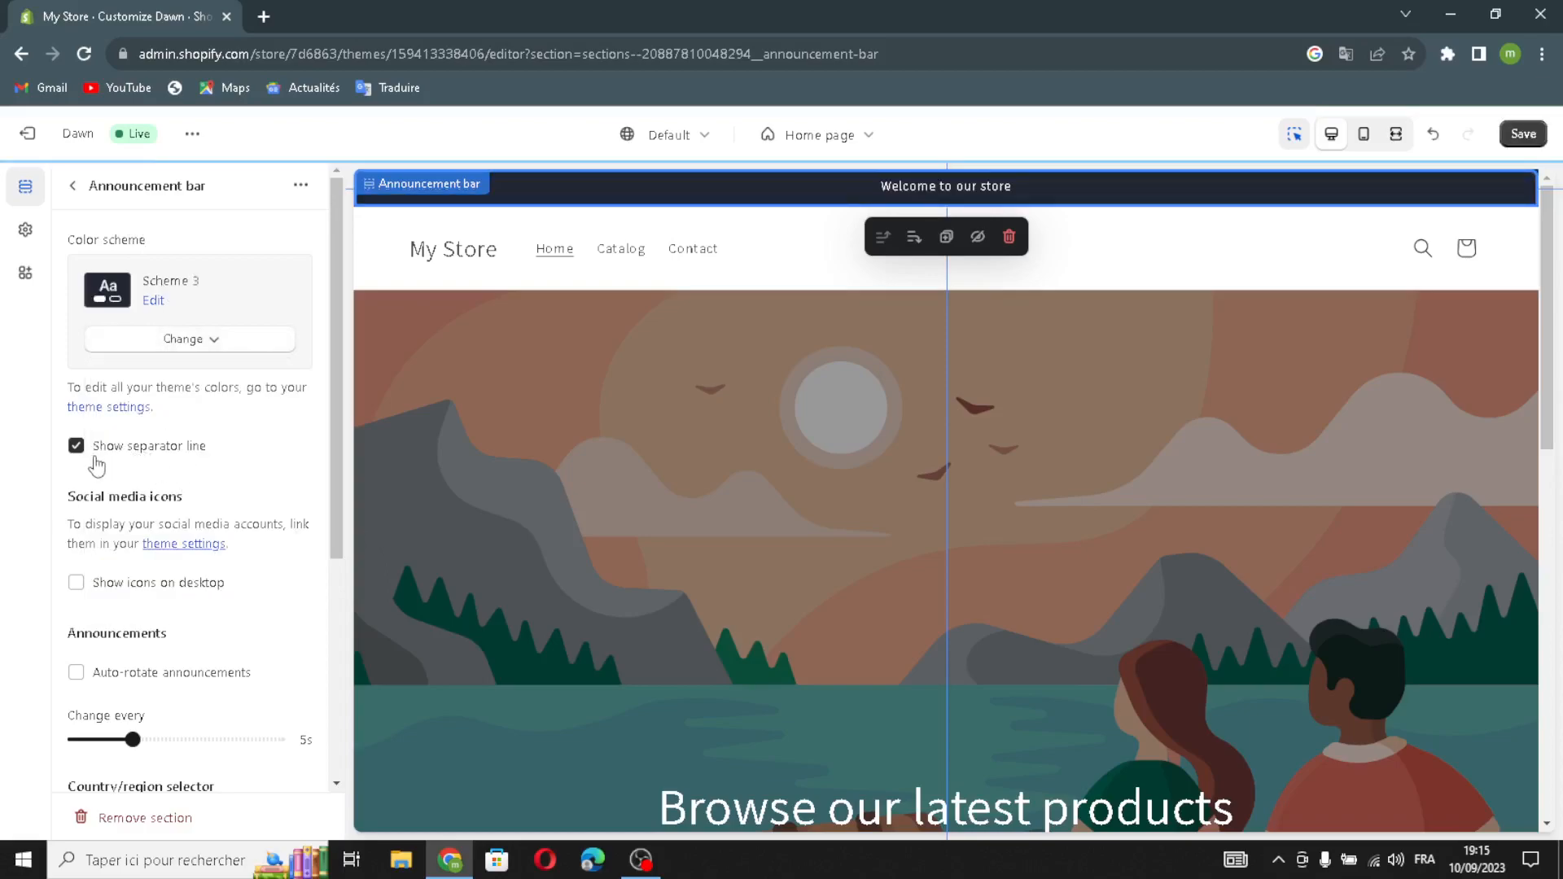
pyautogui.click(76, 582)
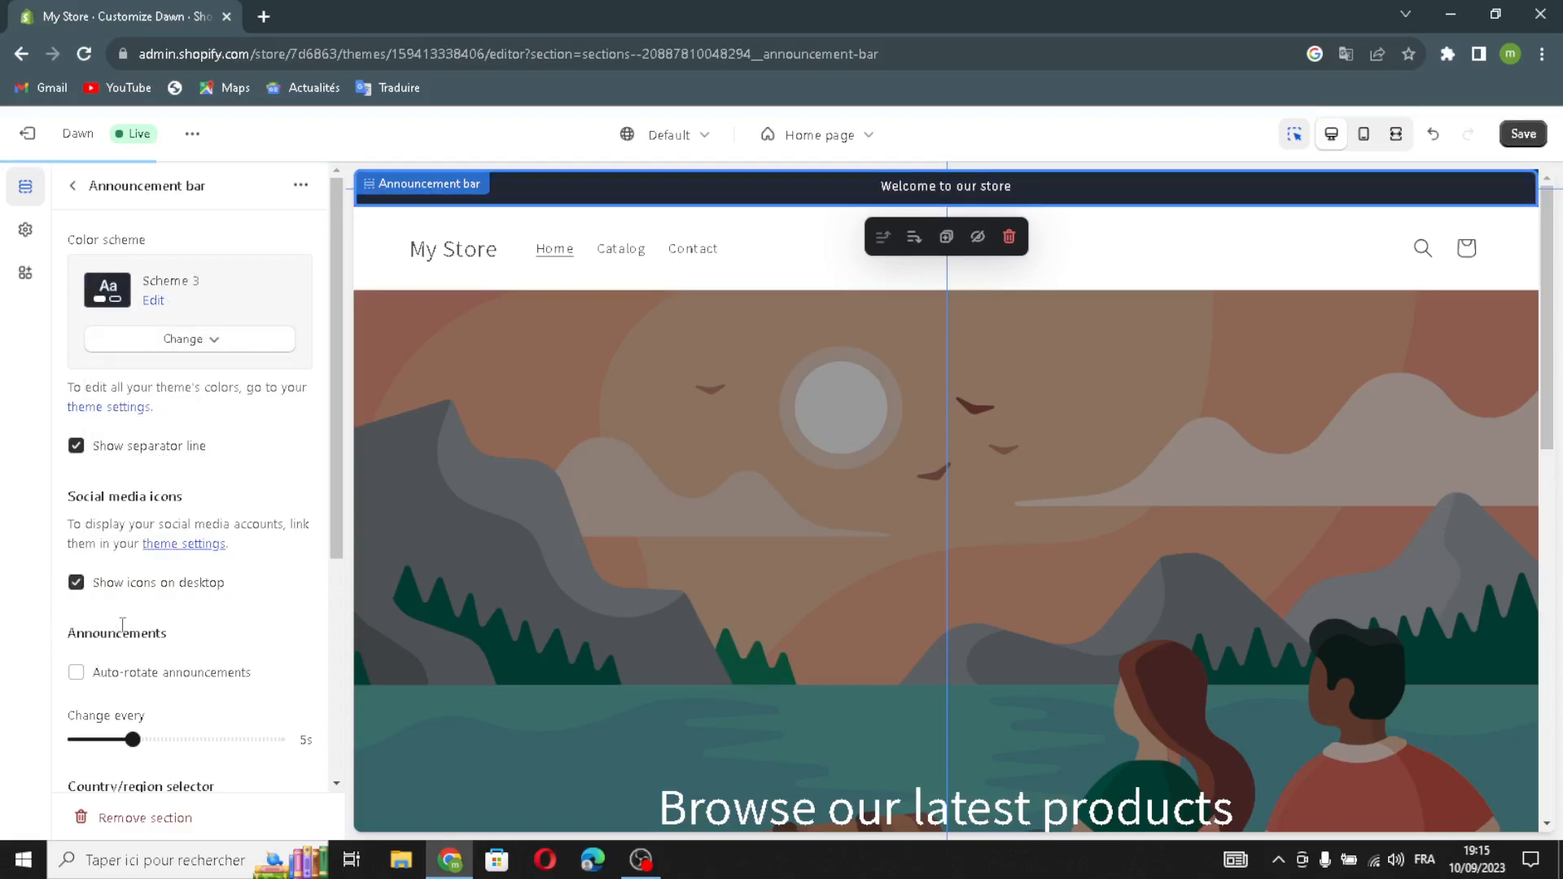
pyautogui.click(77, 673)
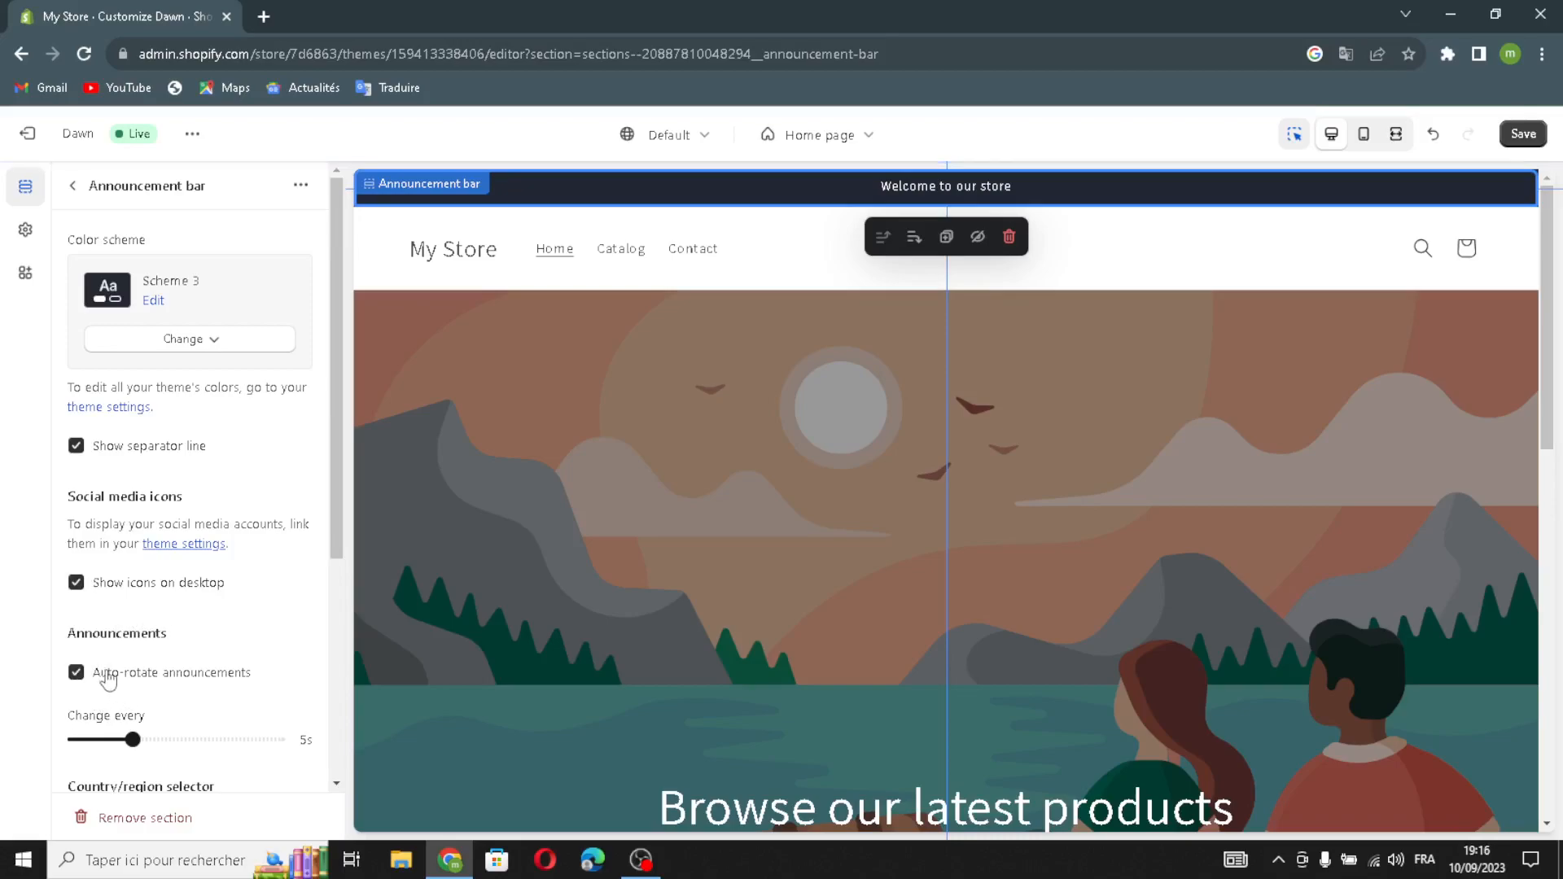
pyautogui.scroll(-2, 147, 694)
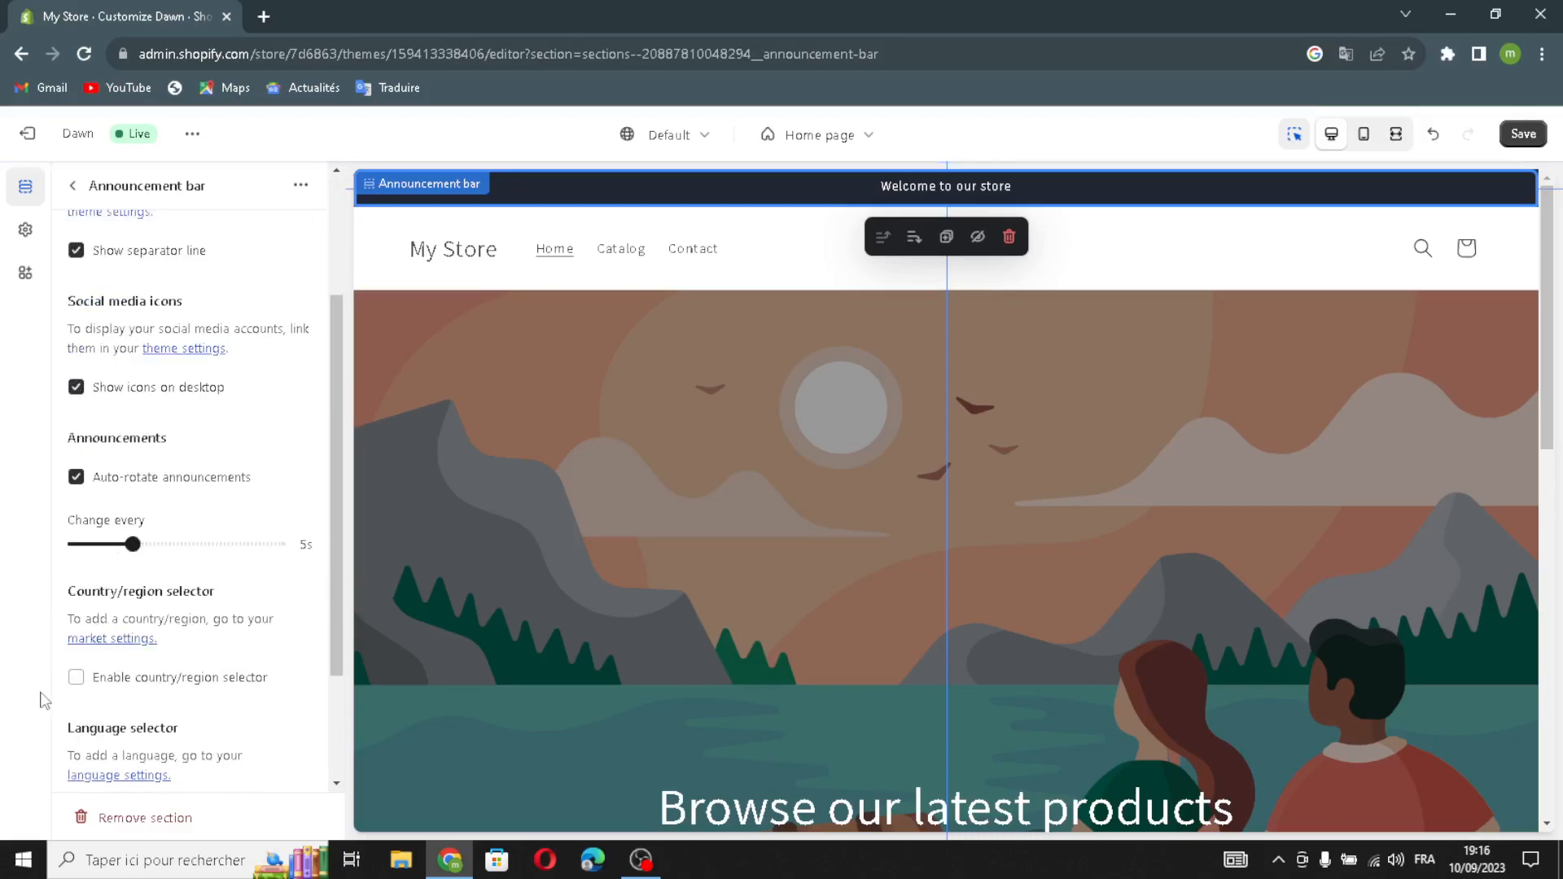
pyautogui.click(76, 677)
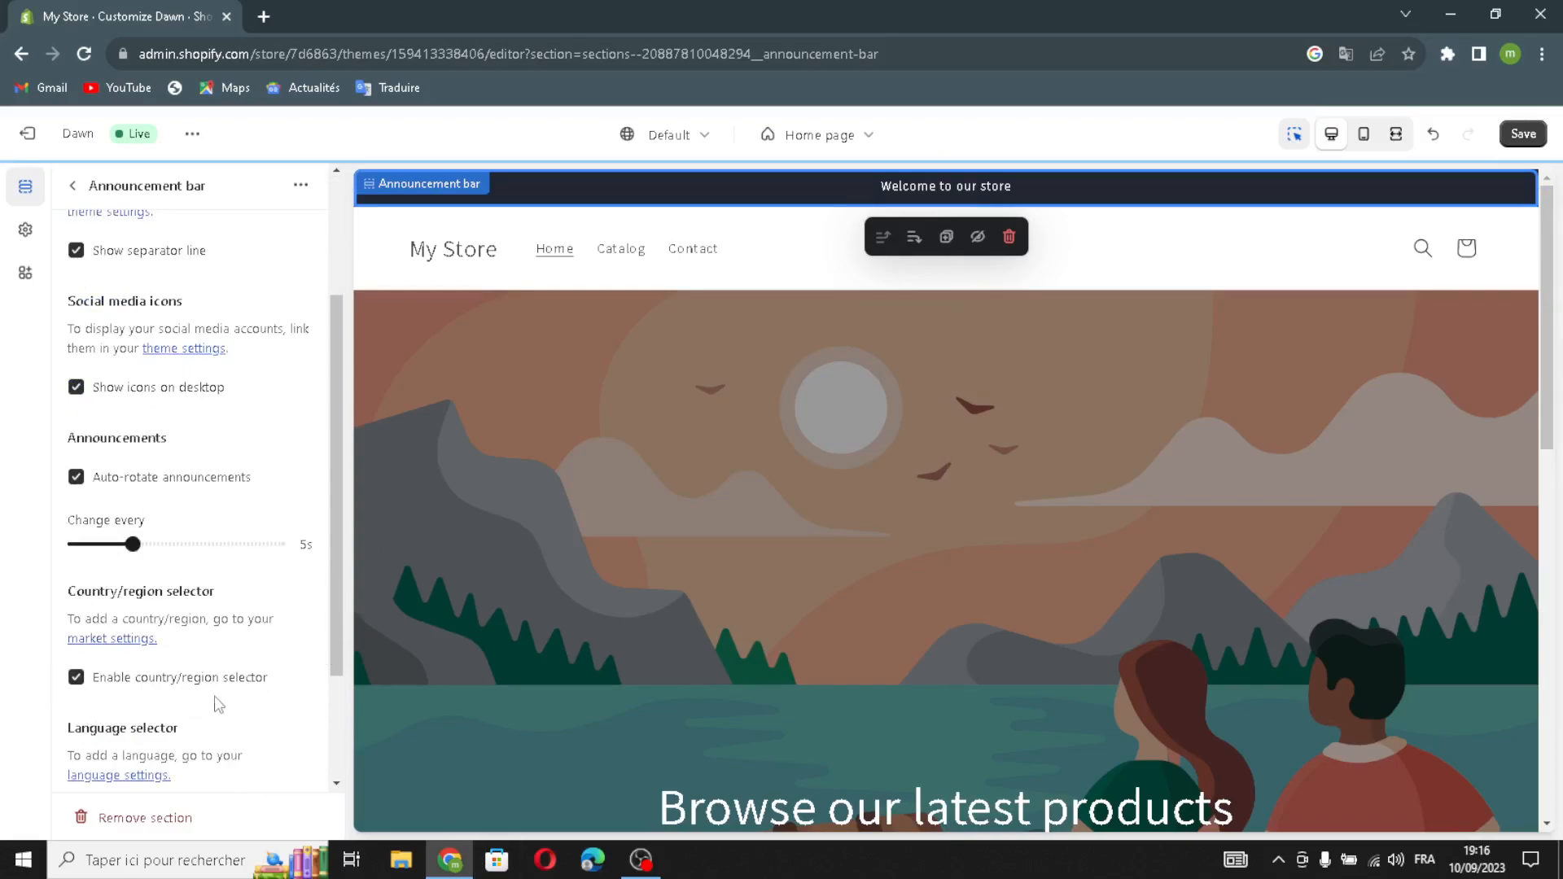
pyautogui.scroll(-1, 220, 705)
pyautogui.click(106, 714)
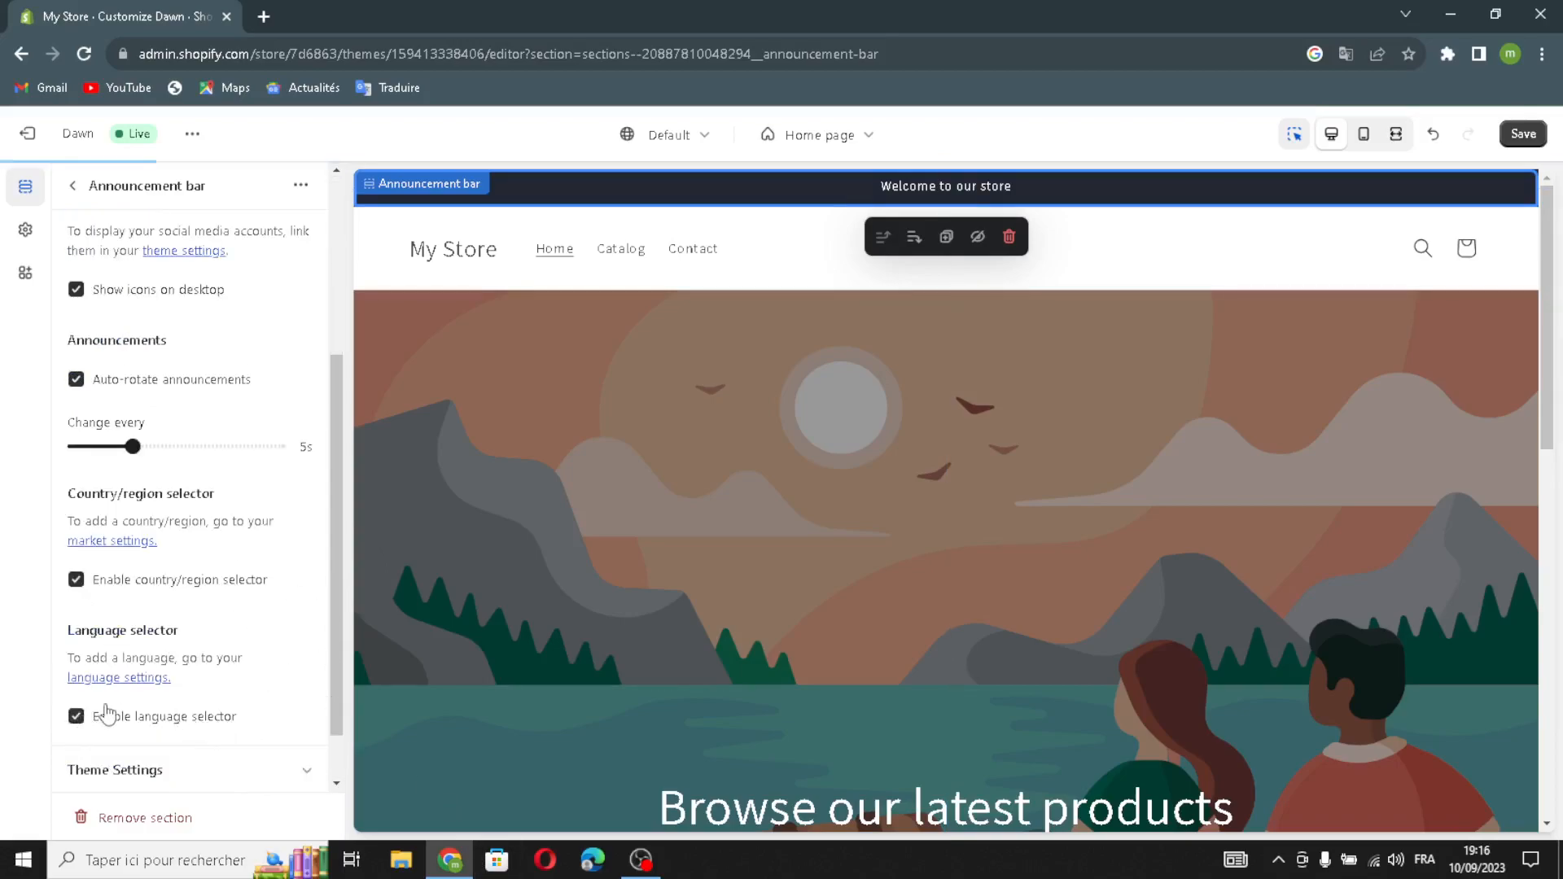
pyautogui.scroll(-1, 106, 715)
pyautogui.scroll(4, 129, 695)
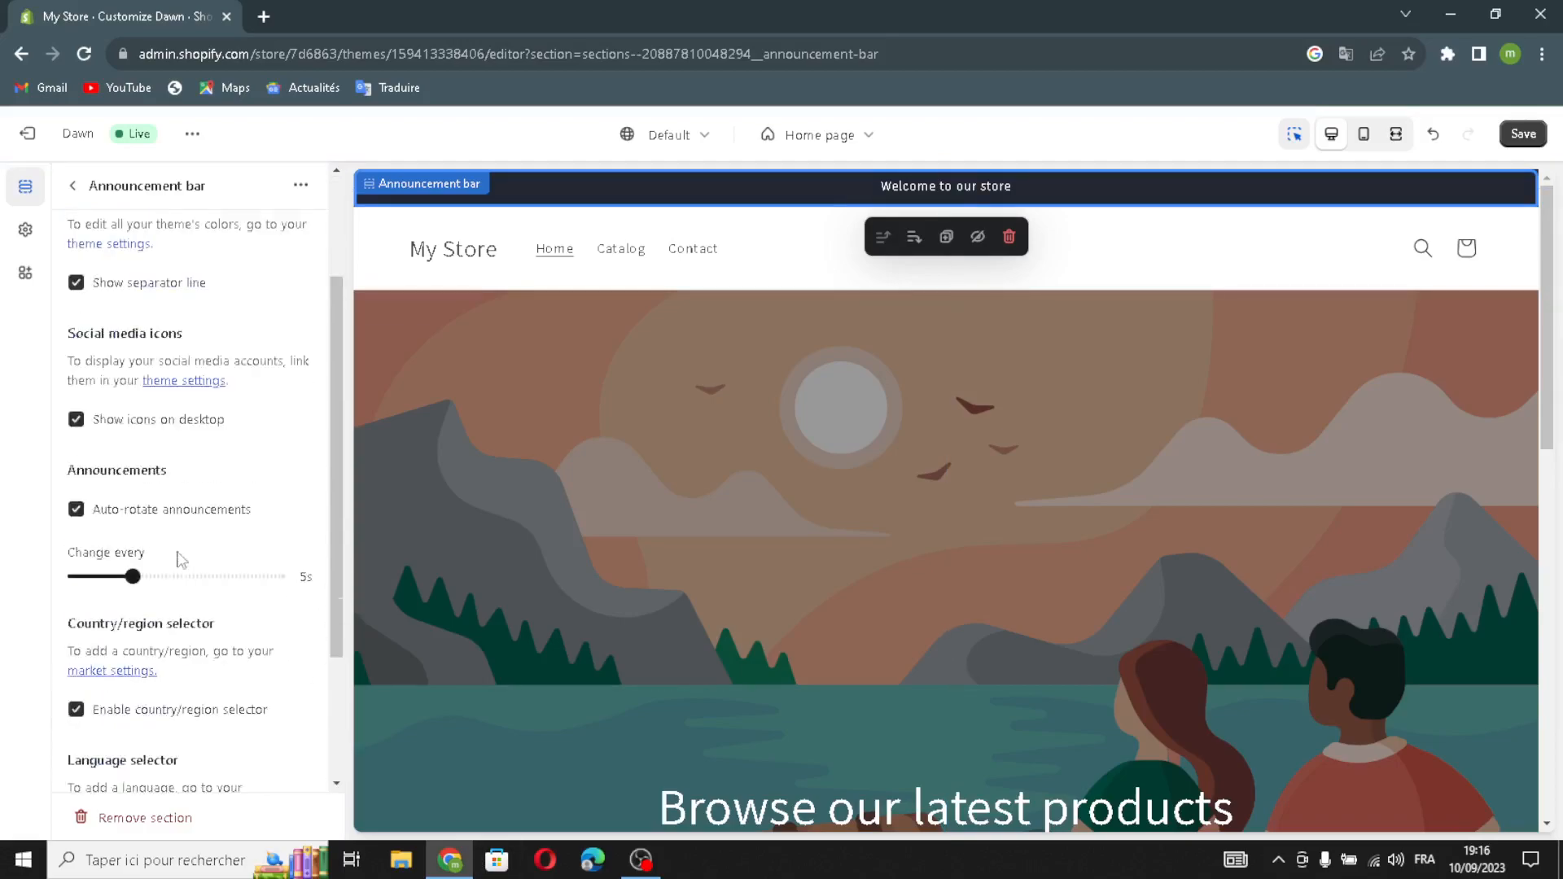
pyautogui.click(82, 200)
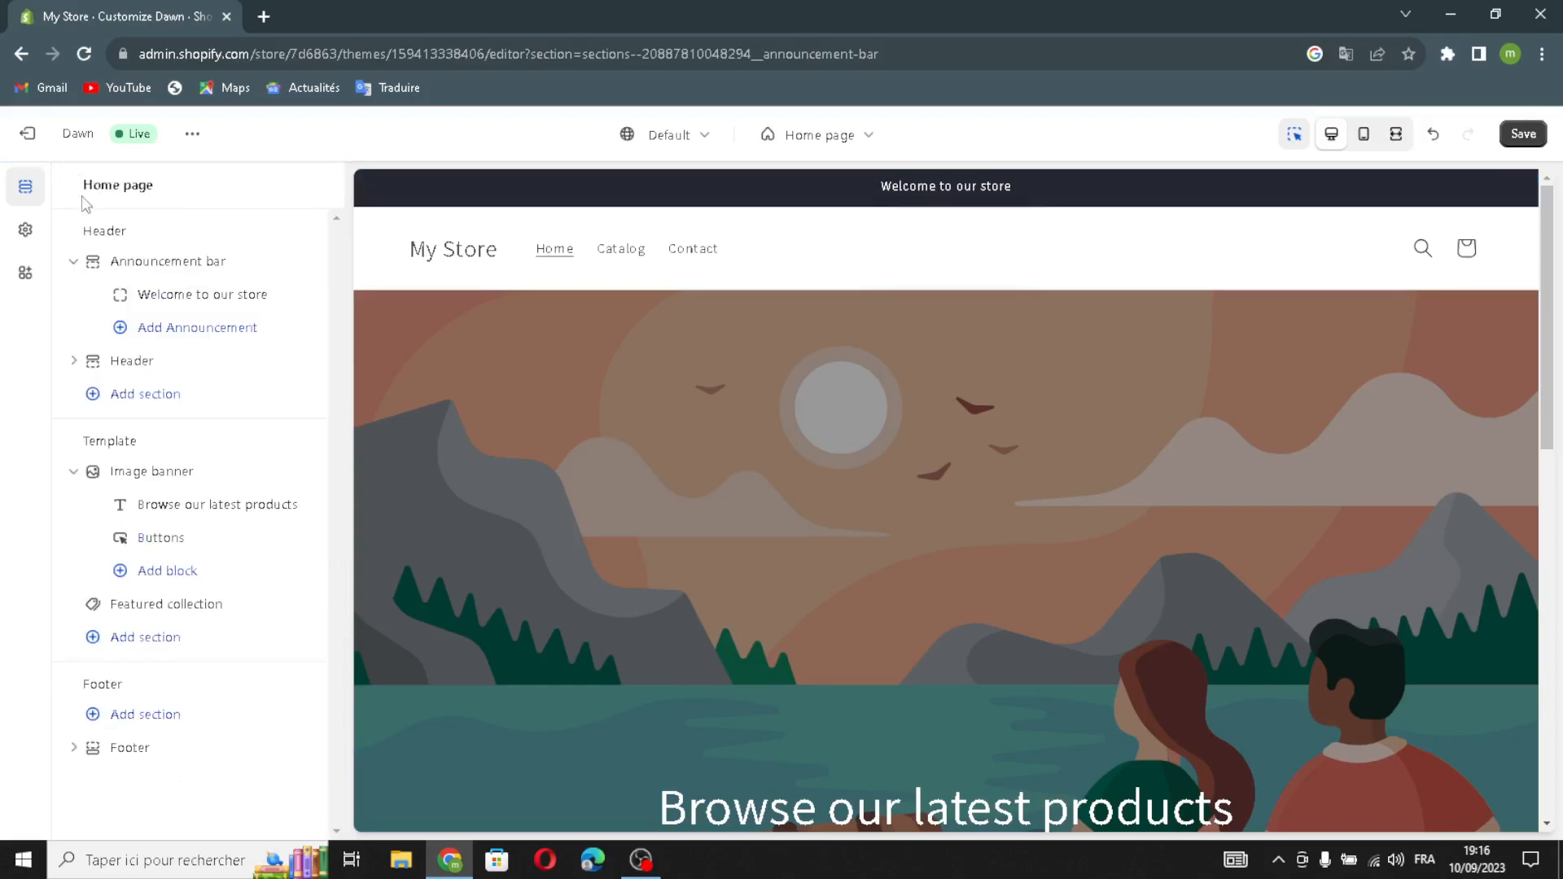
# Link the 'Welcome to our store' announcement to All collections.
pyautogui.click(180, 296)
pyautogui.moveTo(205, 270); pyautogui.dragTo(262, 237)
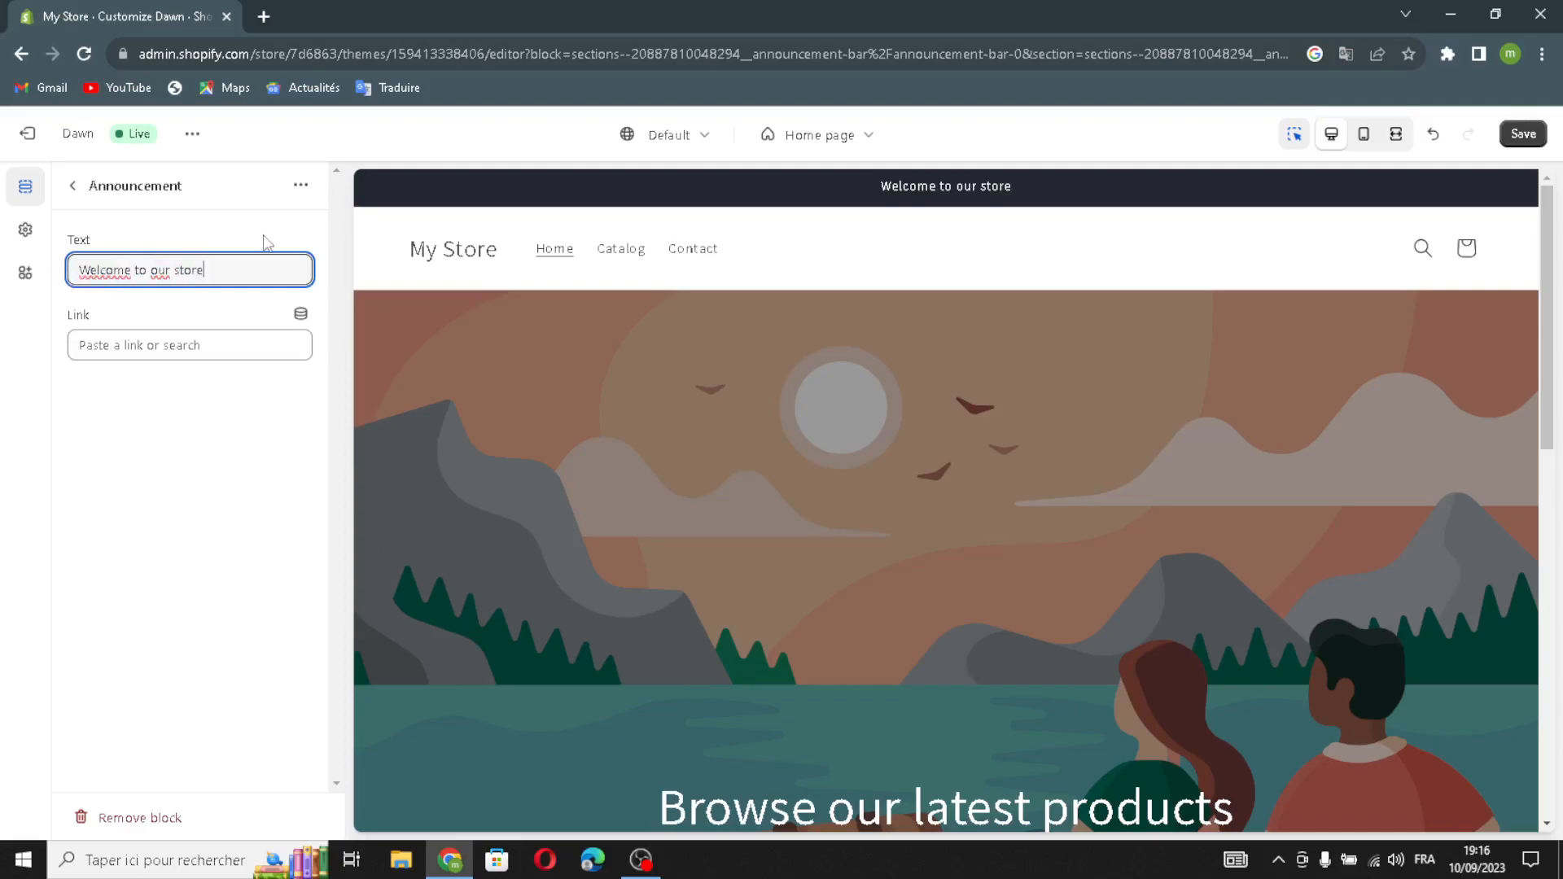
pyautogui.click(181, 350)
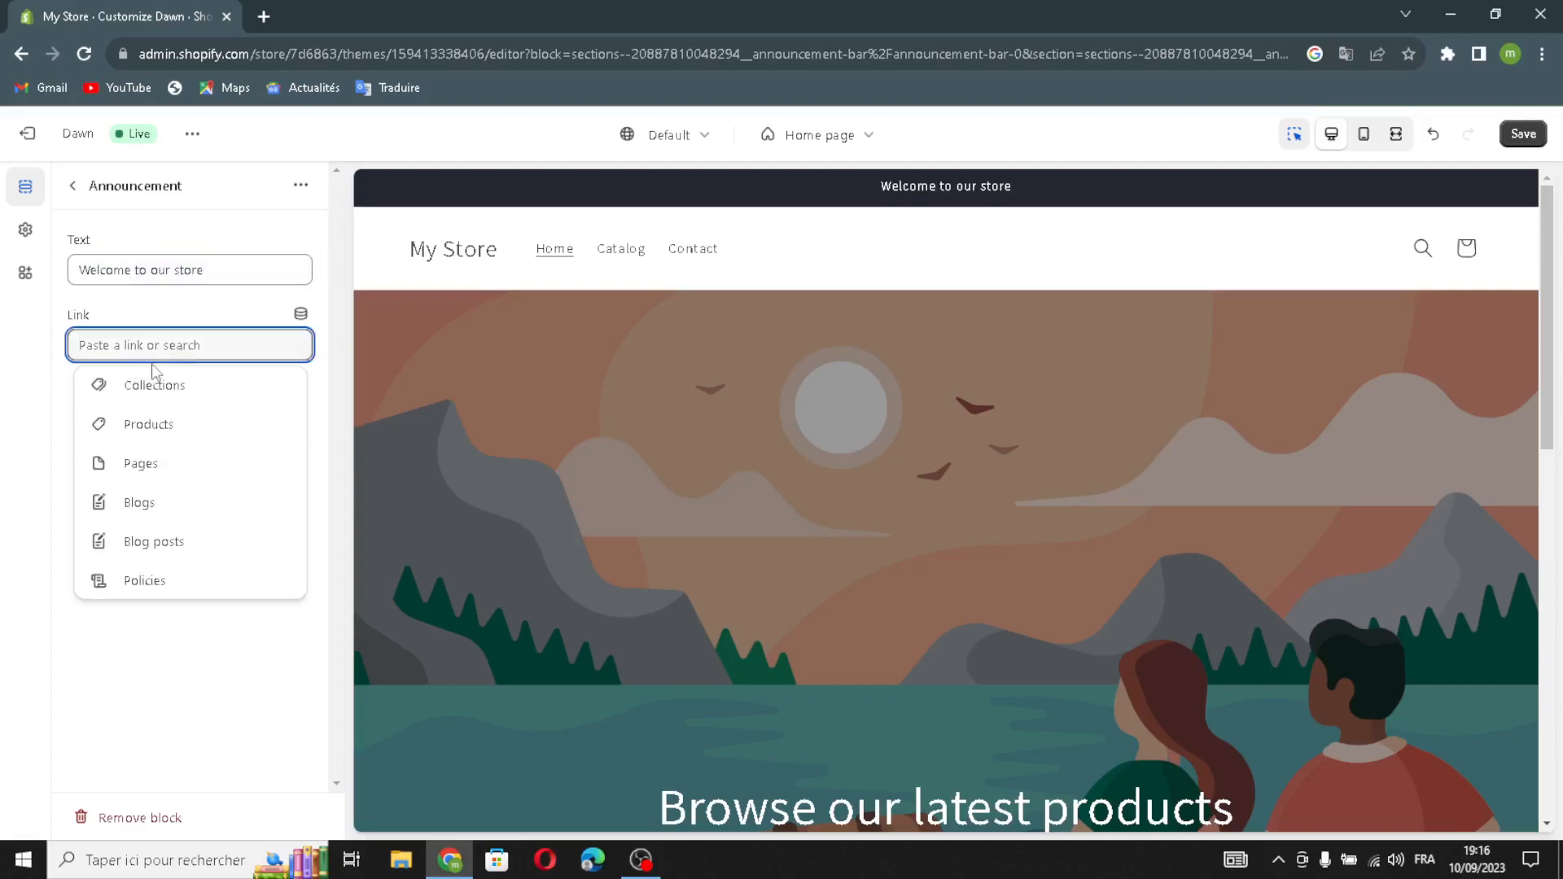
pyautogui.click(144, 384)
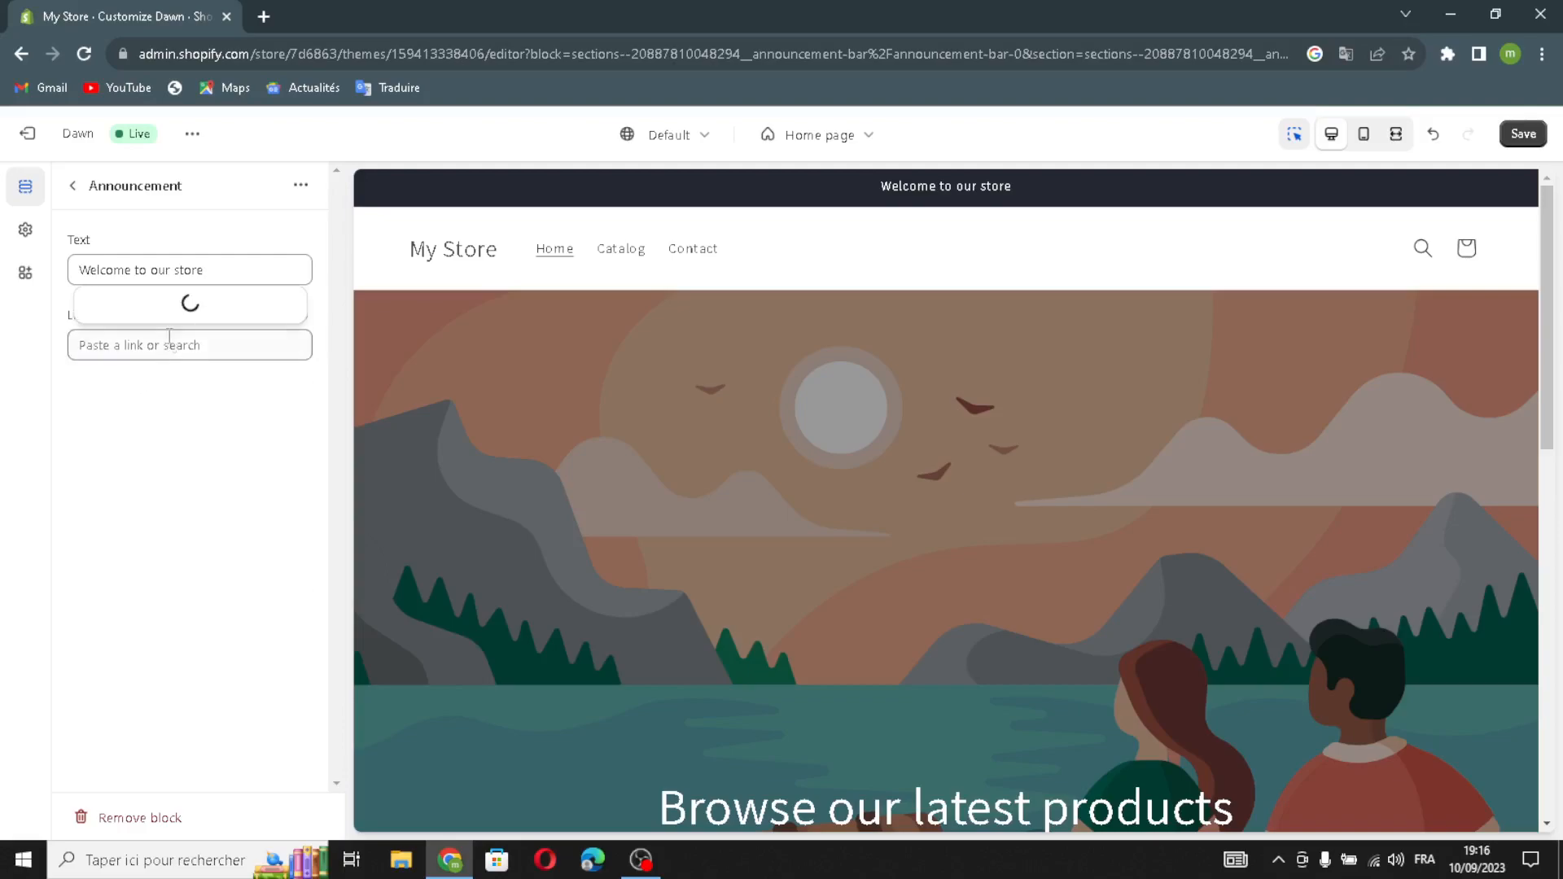
pyautogui.click(175, 285)
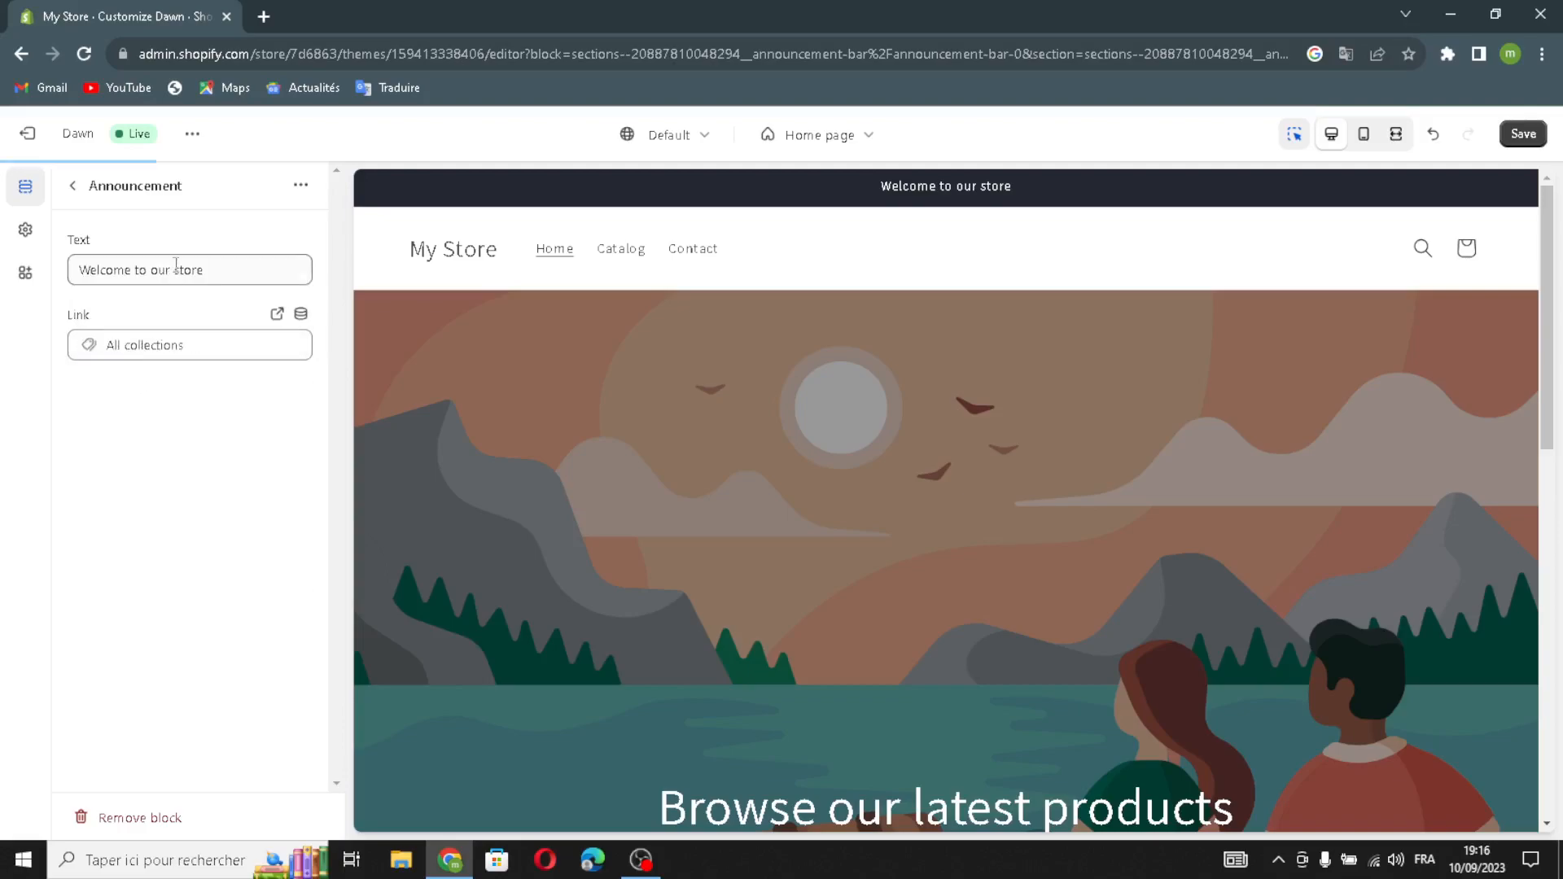
pyautogui.click(82, 188)
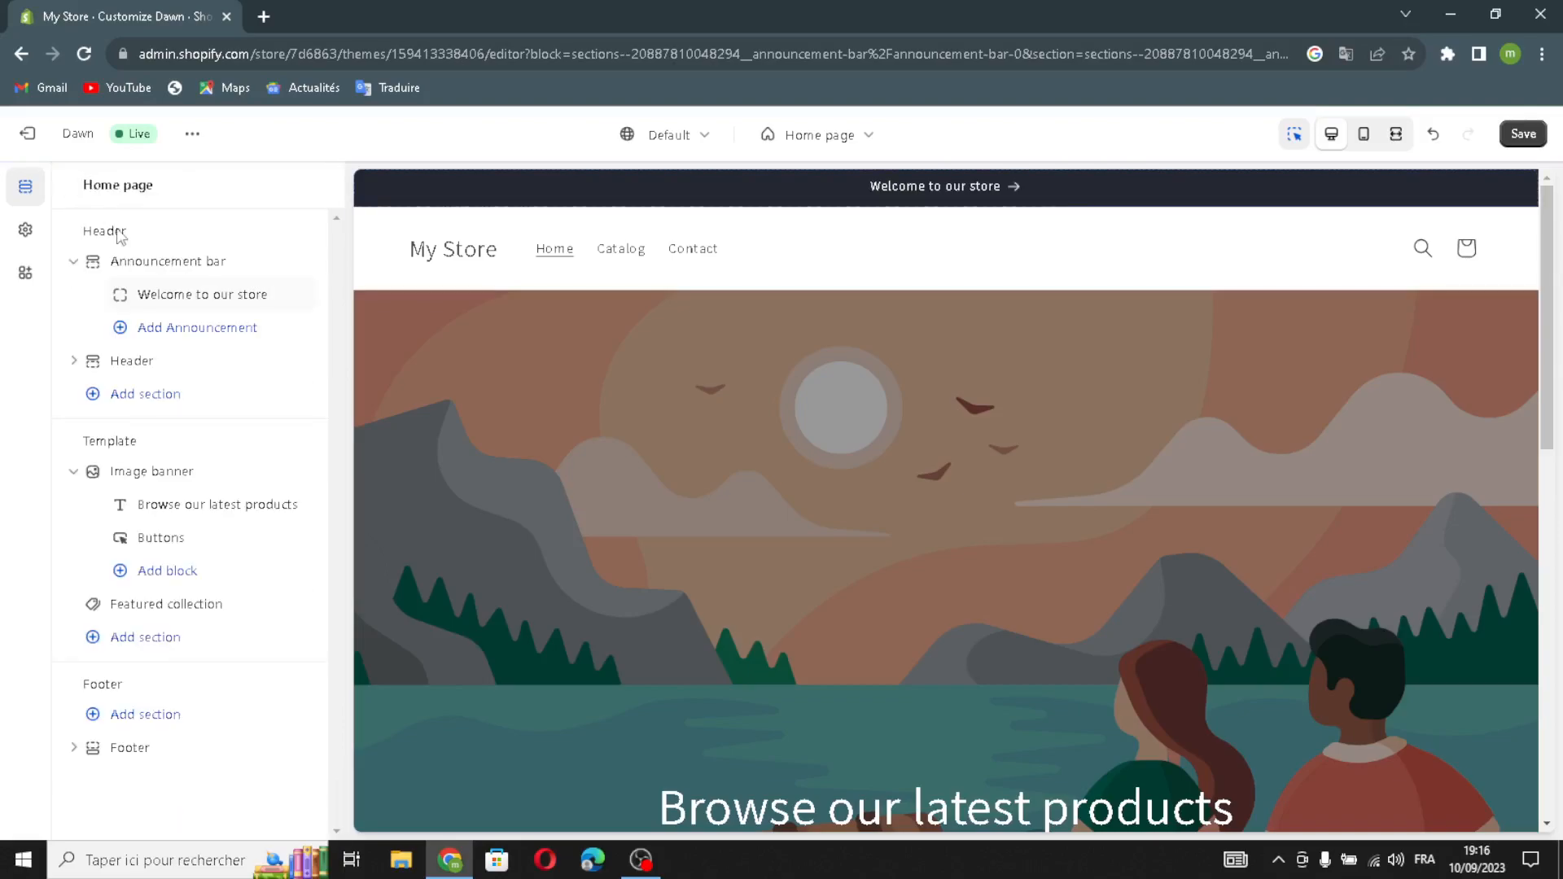
# Set the header's desktop logo to Top center, keeping the Dropdown menu and sticky-on-scroll-up header.
pyautogui.click(132, 361)
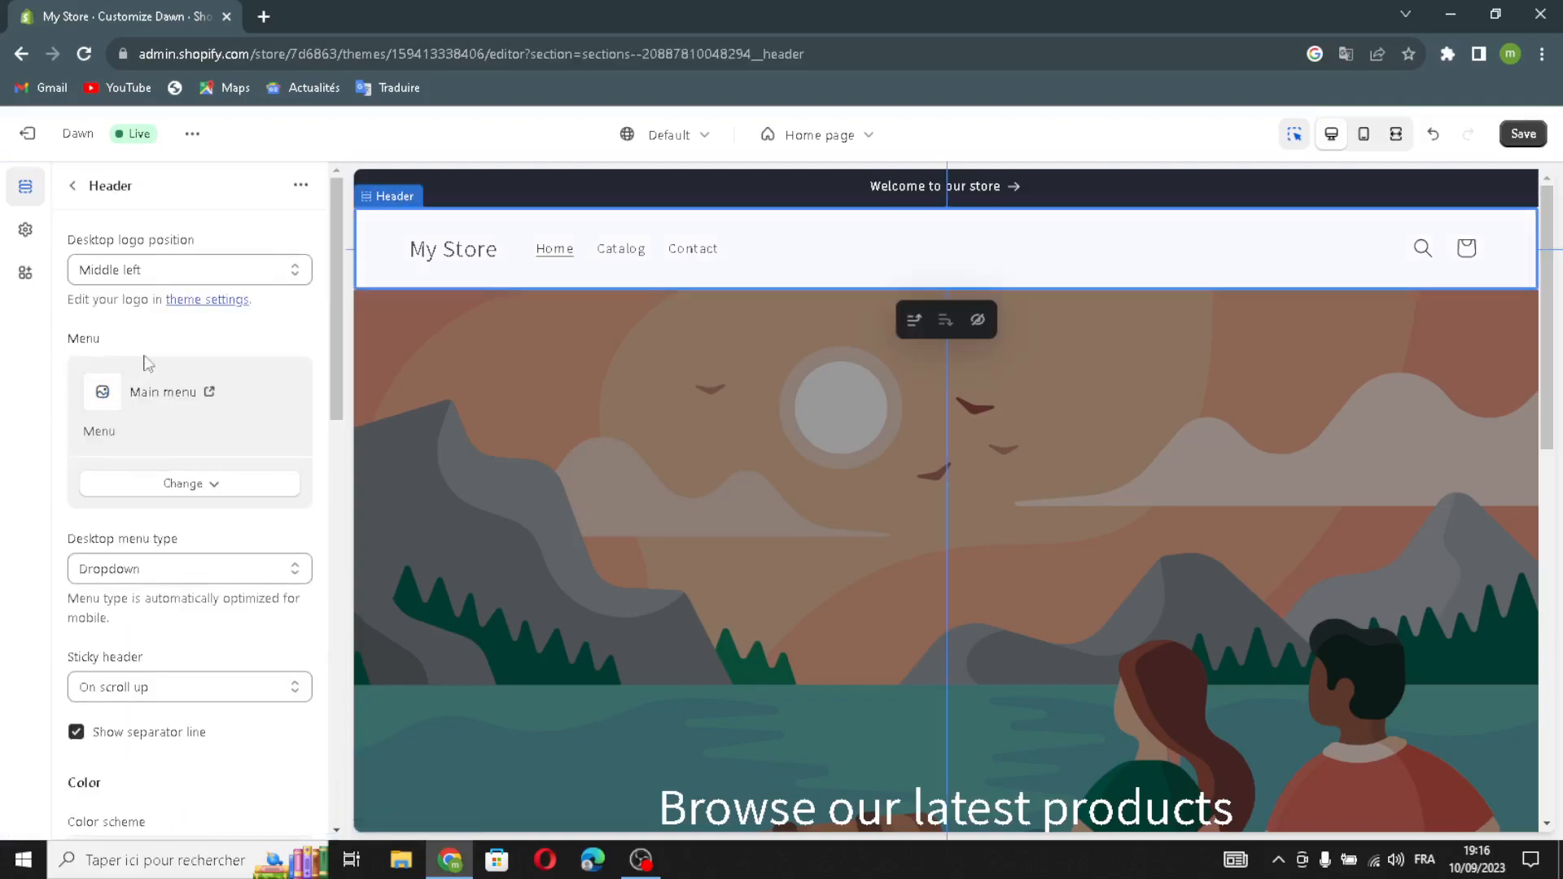
pyautogui.click(102, 272)
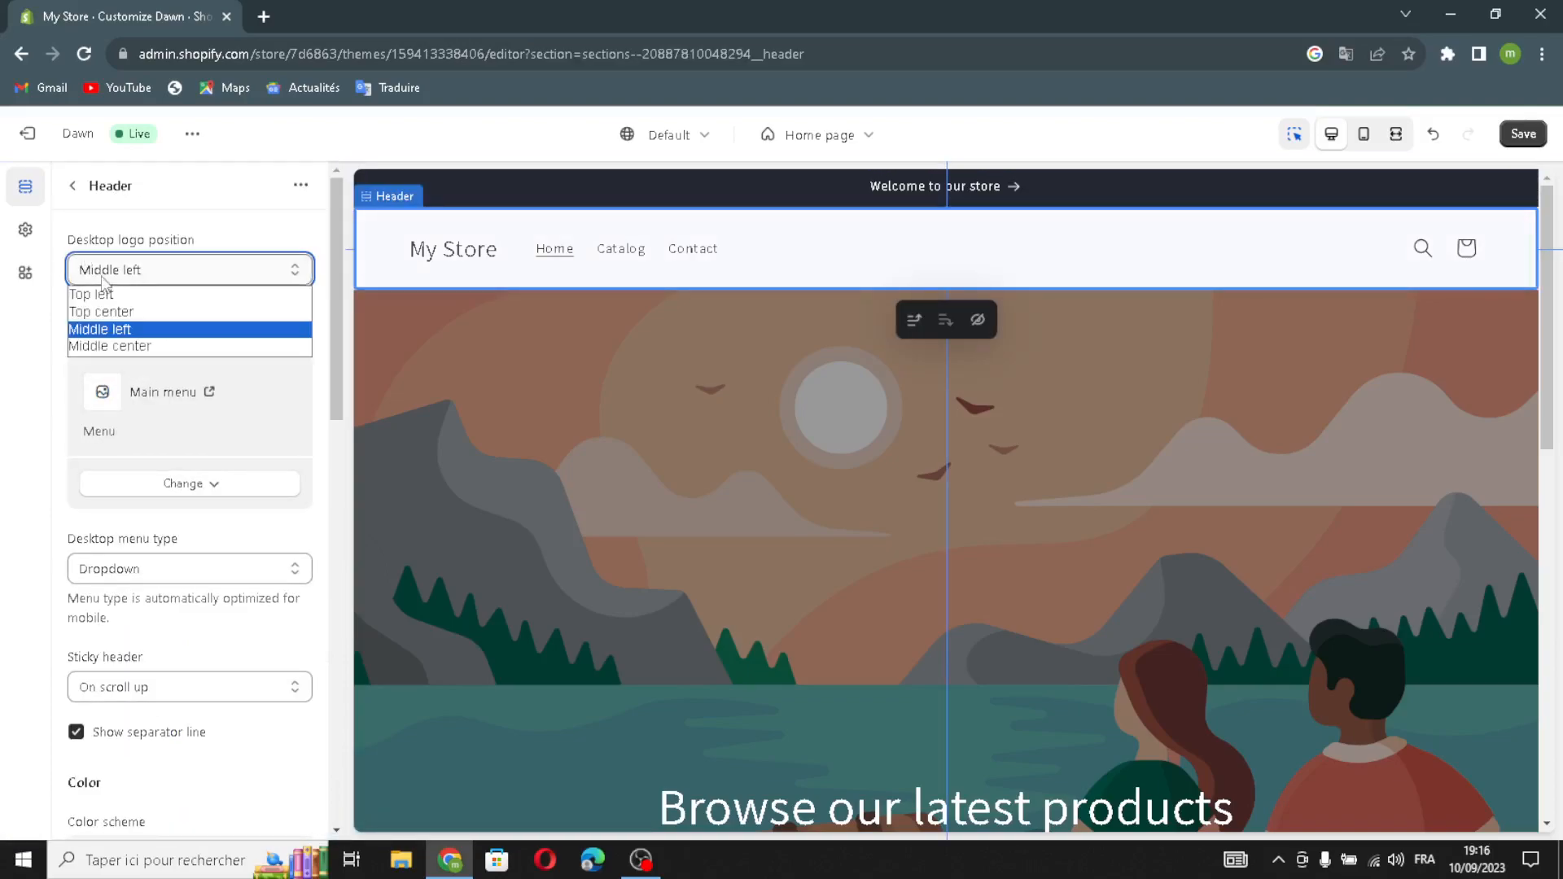
pyautogui.click(93, 311)
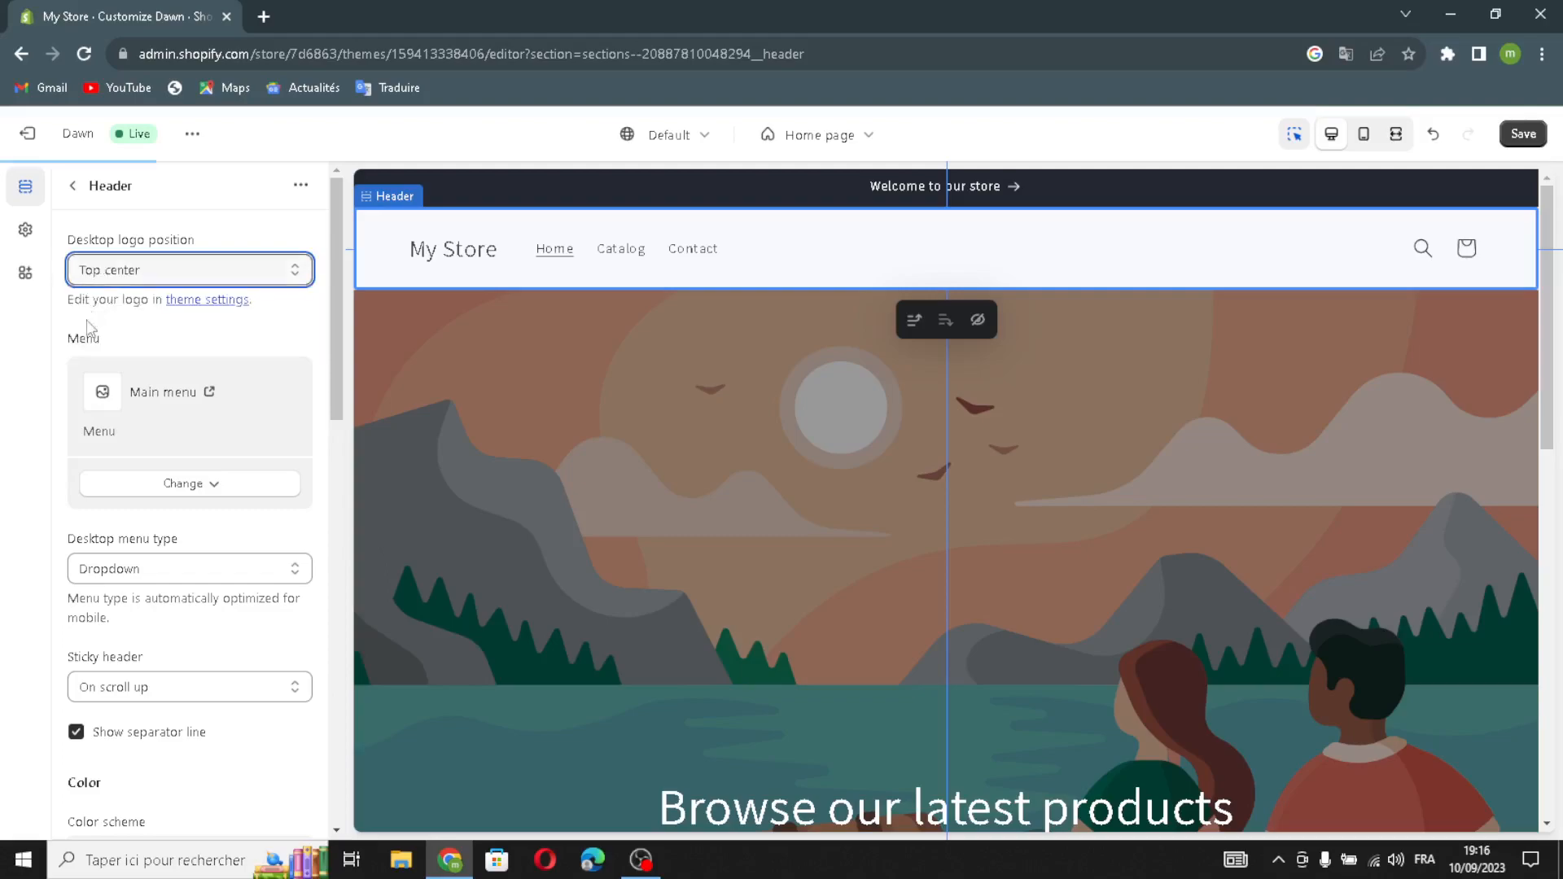
pyautogui.click(113, 490)
pyautogui.click(124, 491)
pyautogui.click(237, 580)
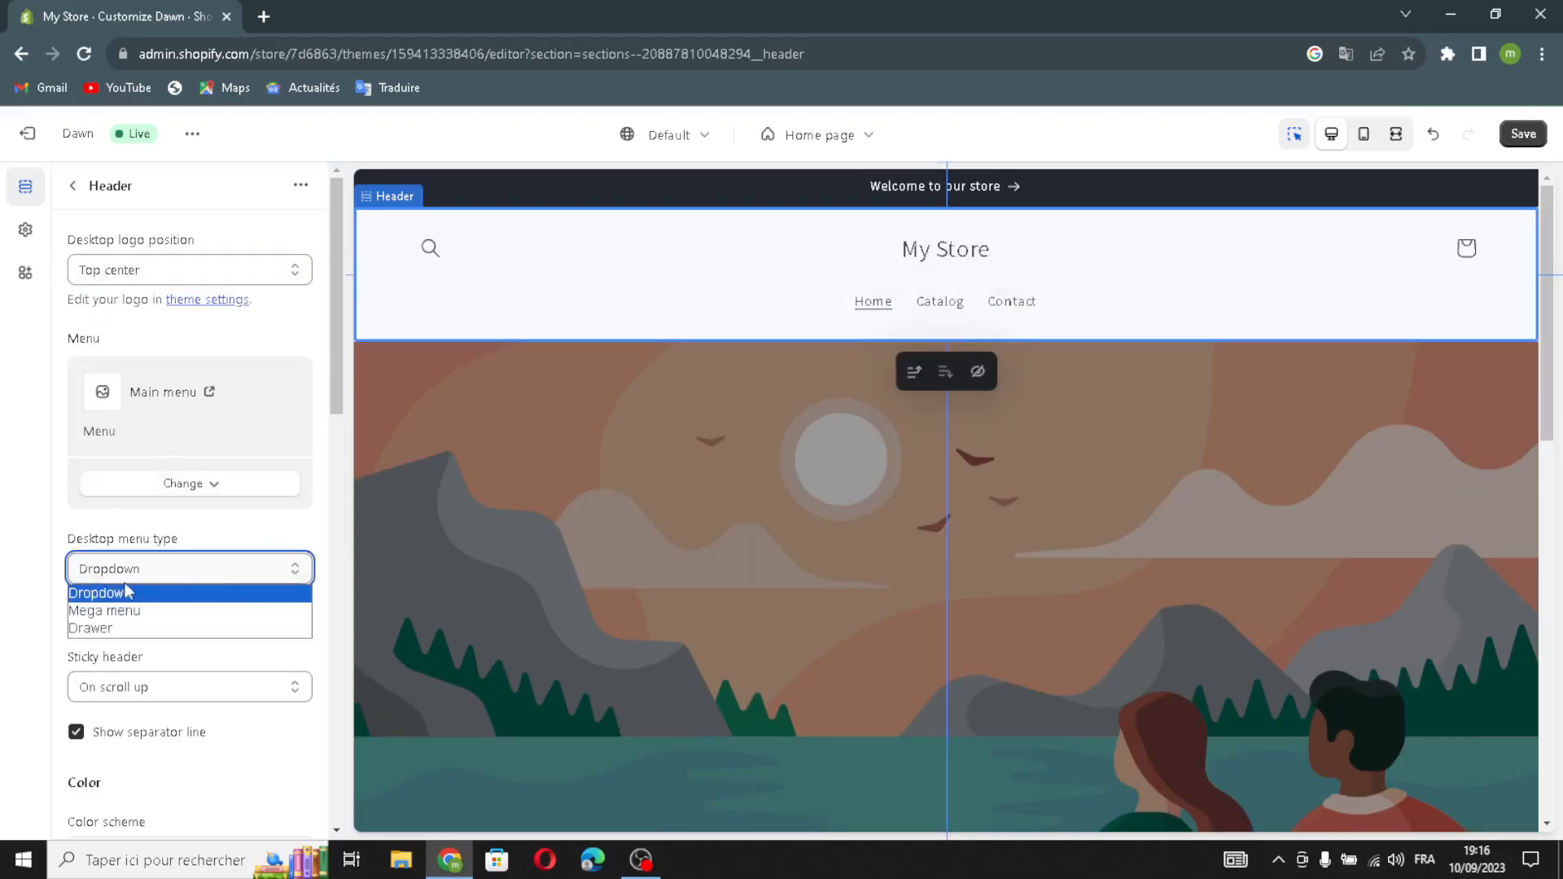
pyautogui.click(109, 600)
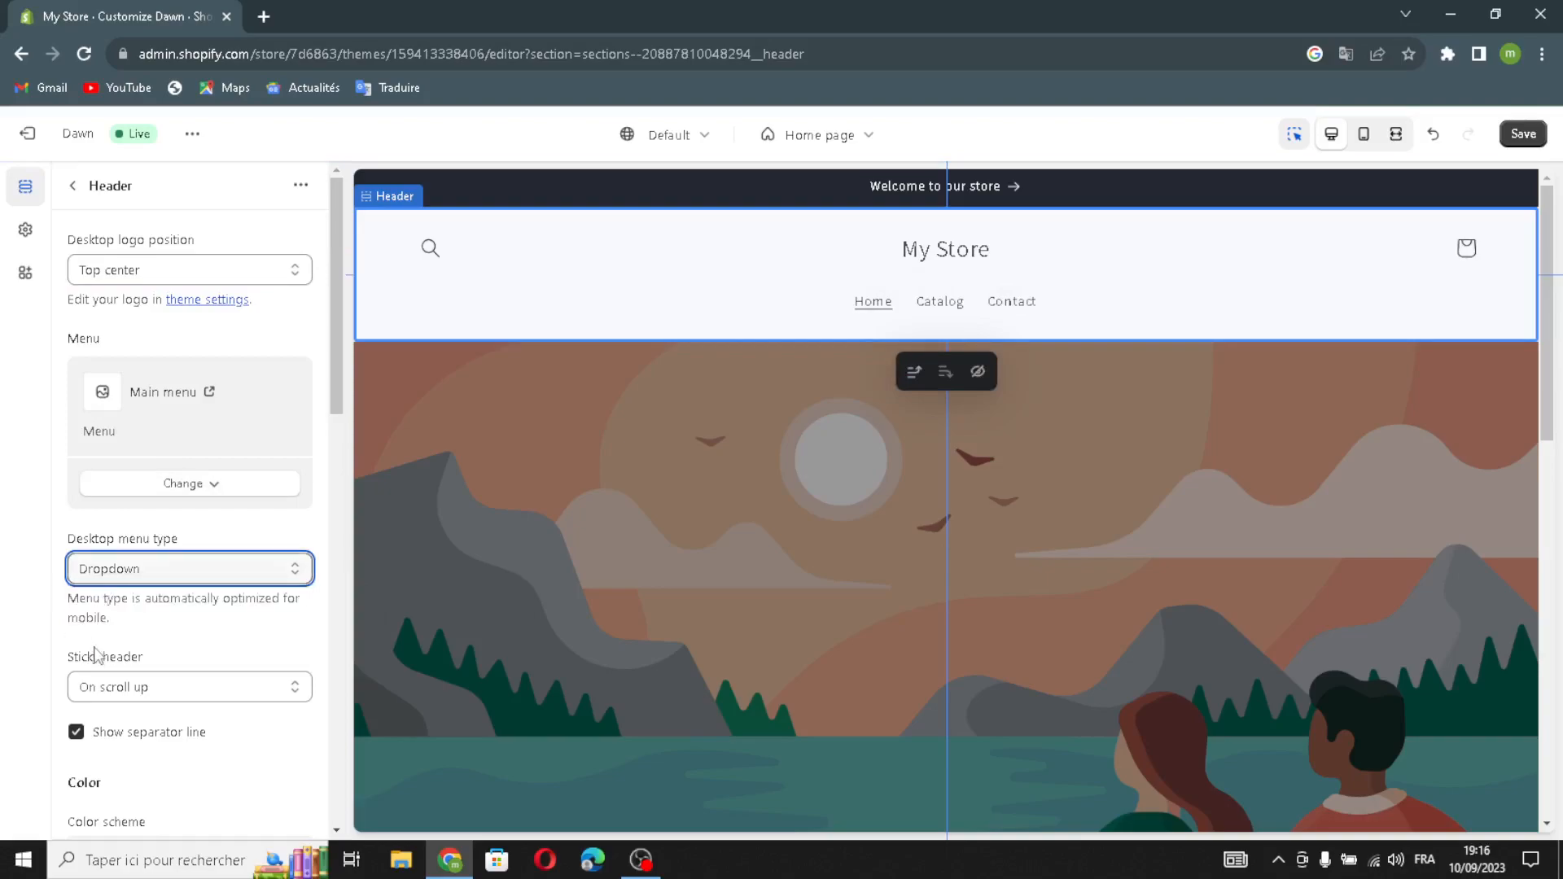
pyautogui.click(102, 689)
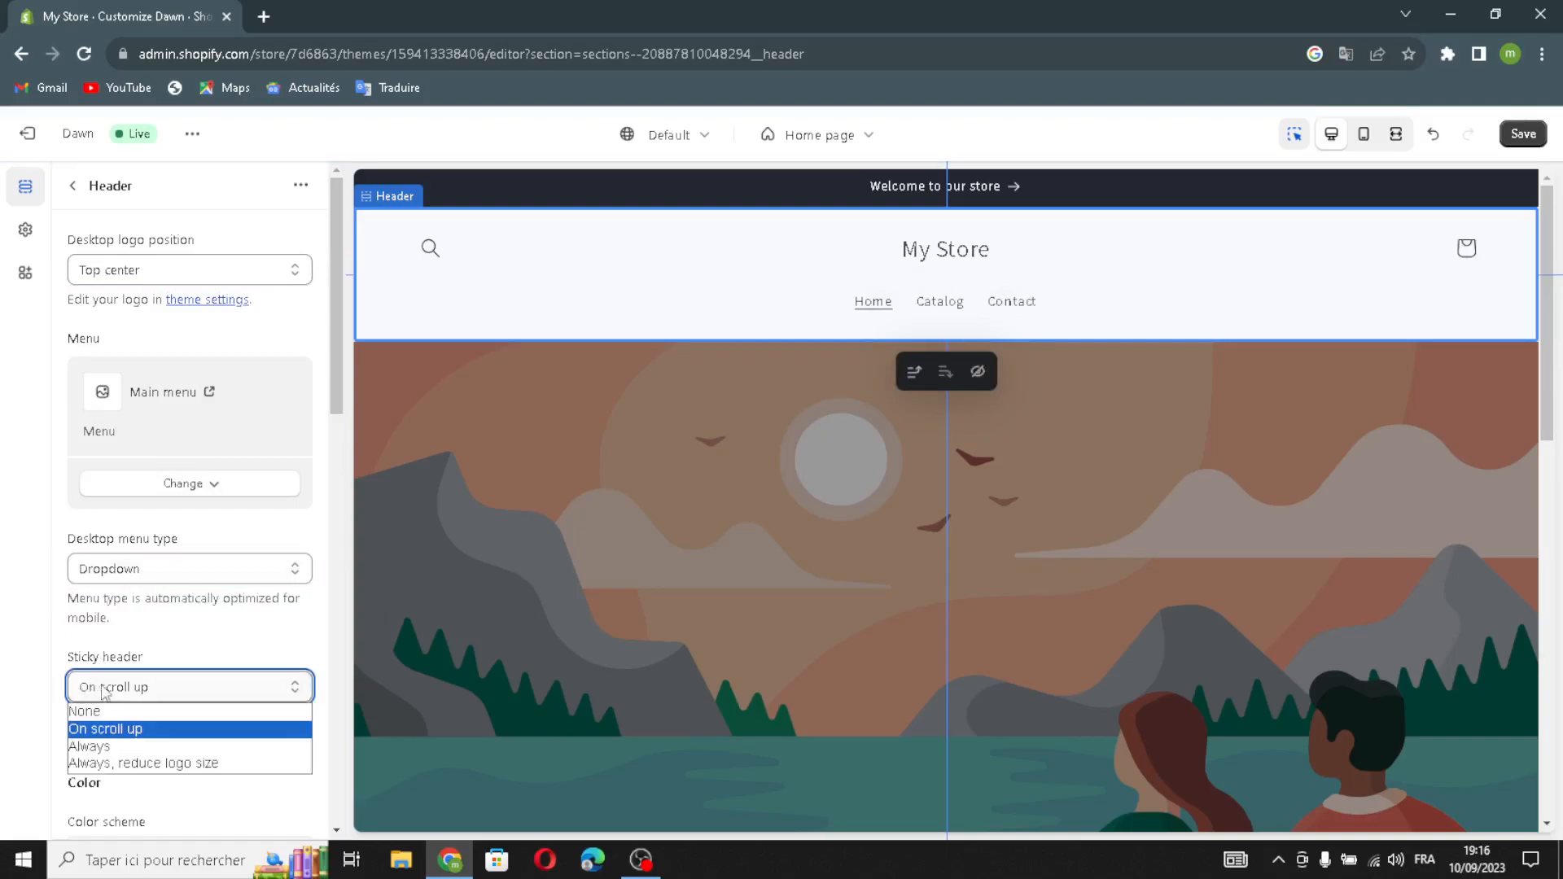
pyautogui.click(90, 730)
# Keep Scheme 1 colours for both the header and the menu.
pyautogui.scroll(-2, 114, 745)
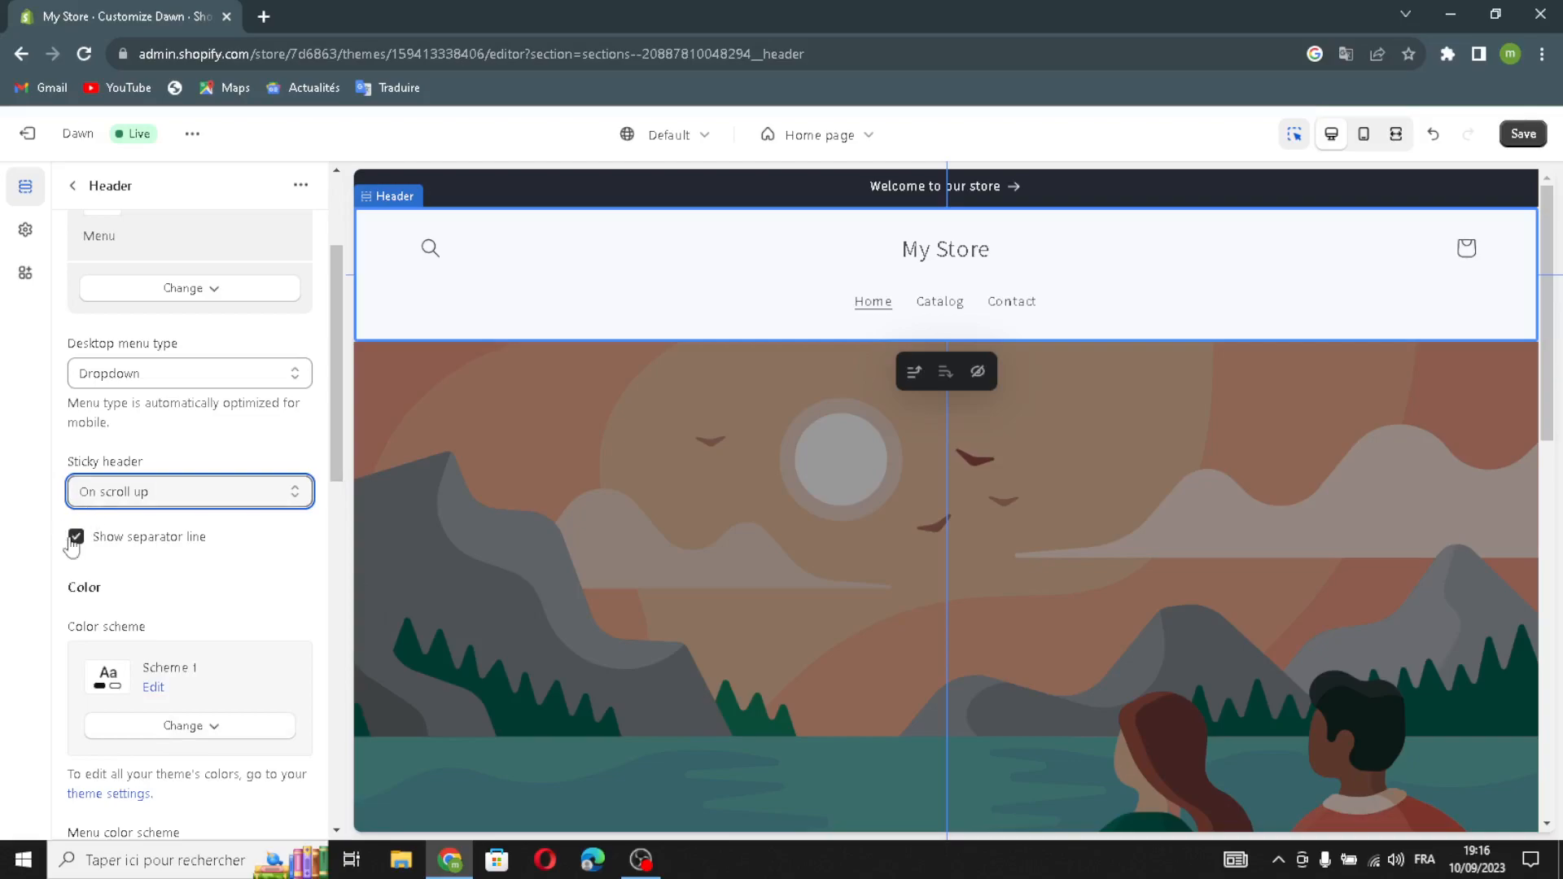
pyautogui.scroll(-2, 208, 670)
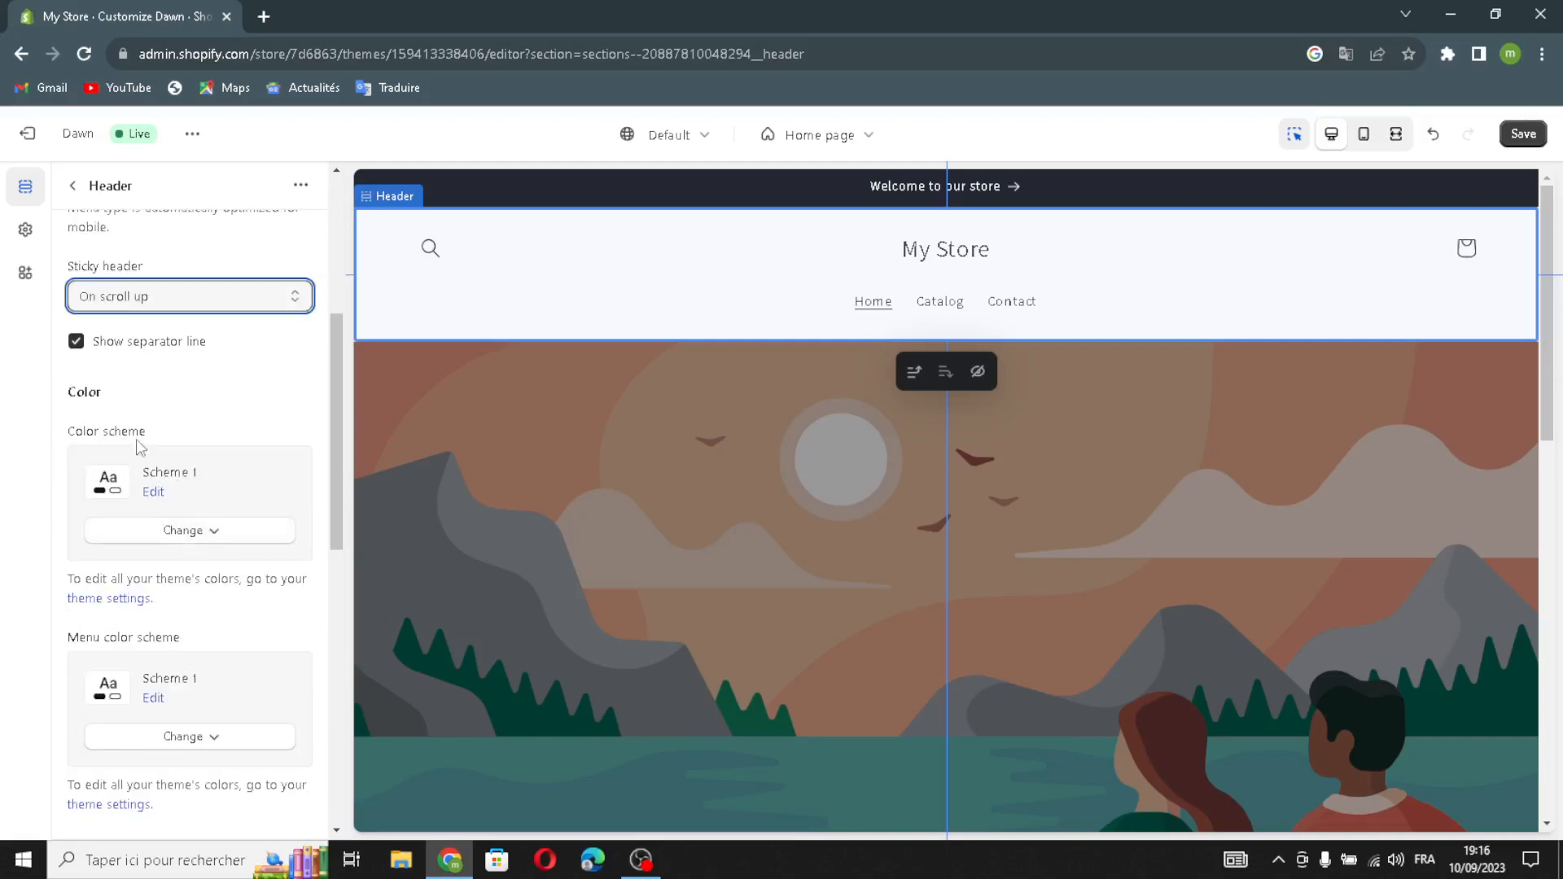
pyautogui.click(216, 532)
pyautogui.click(216, 535)
pyautogui.click(169, 738)
pyautogui.click(171, 737)
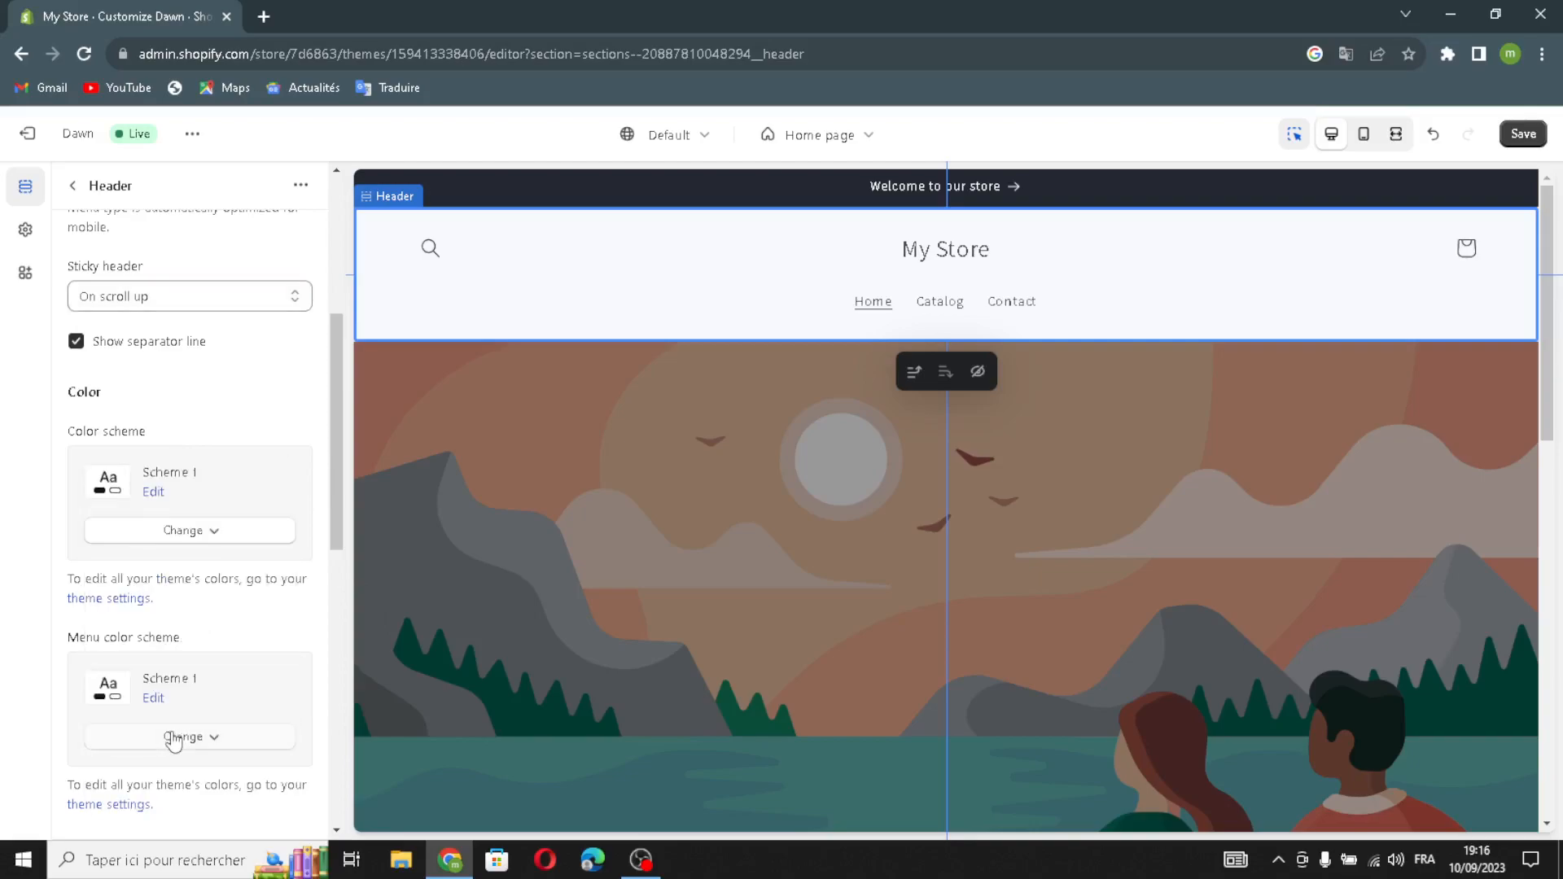
# Set the header's mobile logo position to Left.
pyautogui.scroll(-4, 173, 733)
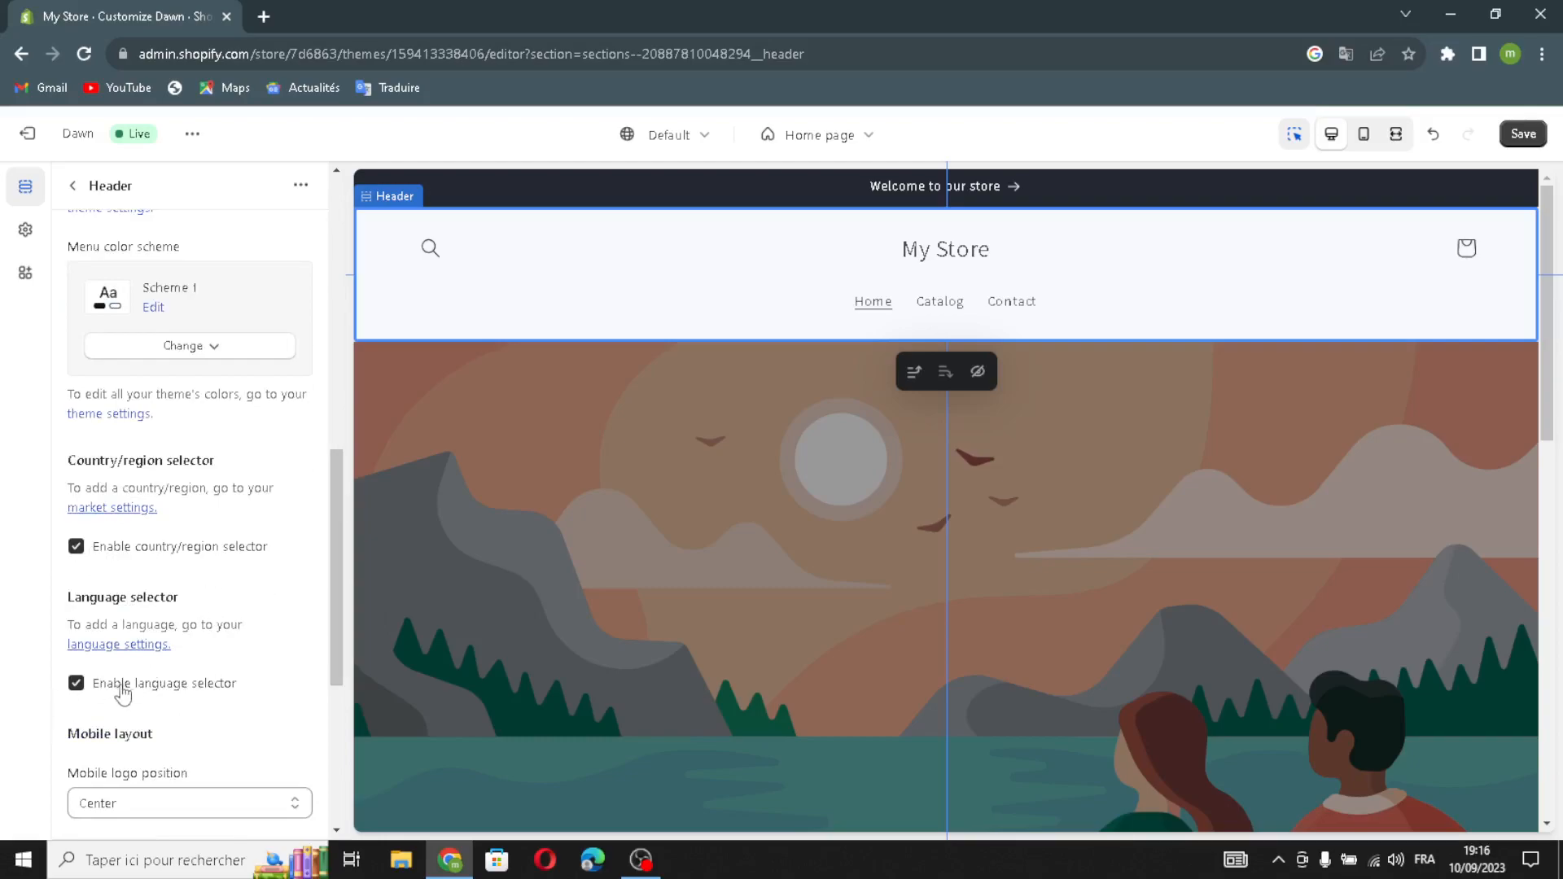
pyautogui.scroll(-1, 172, 737)
pyautogui.click(141, 707)
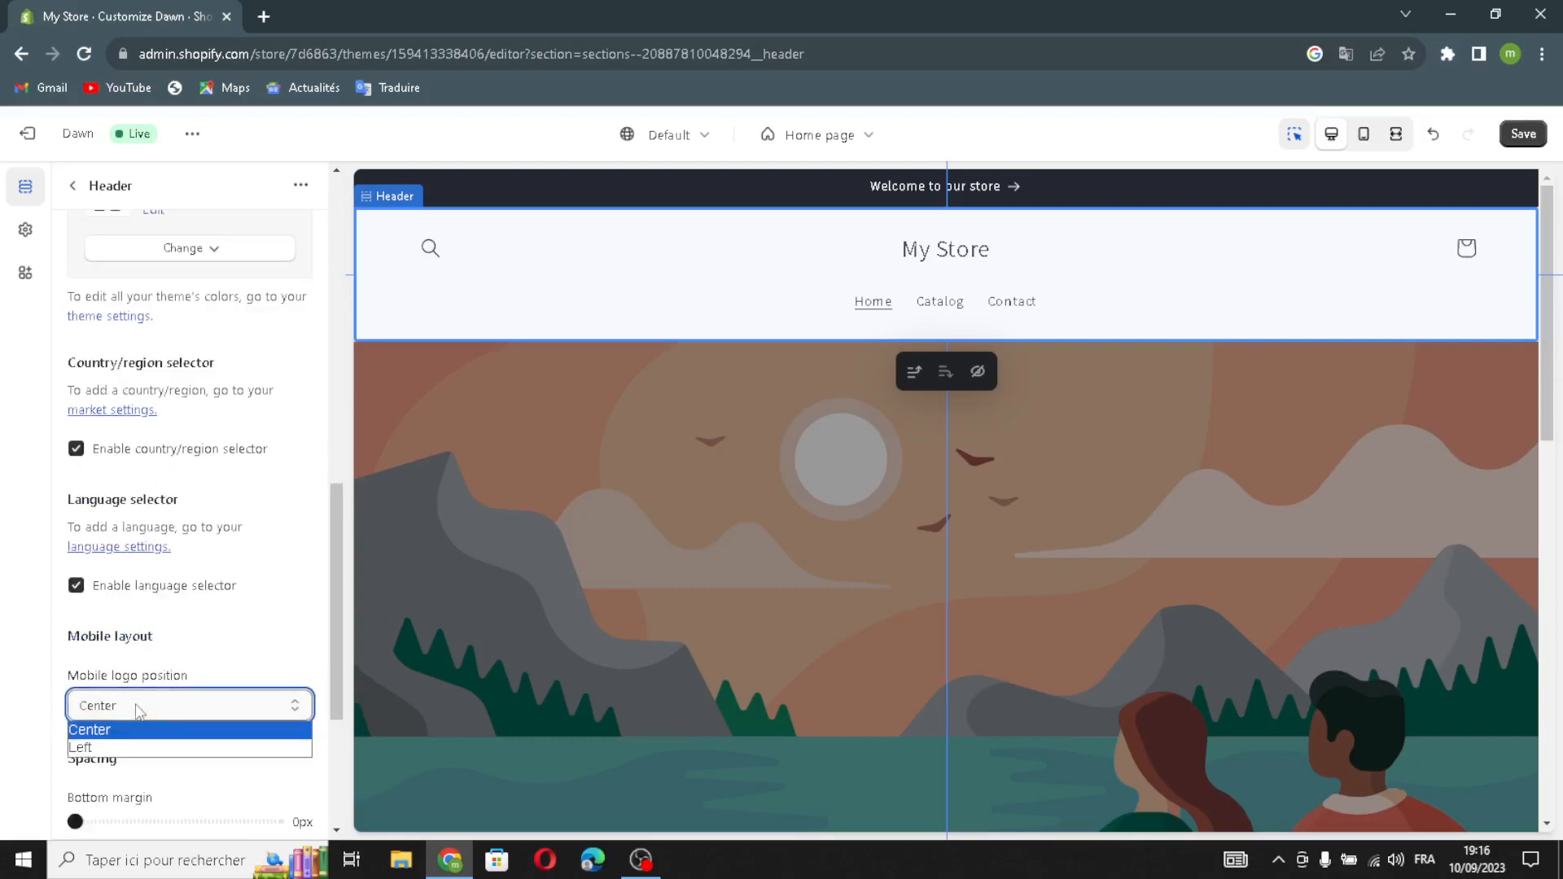
pyautogui.click(135, 711)
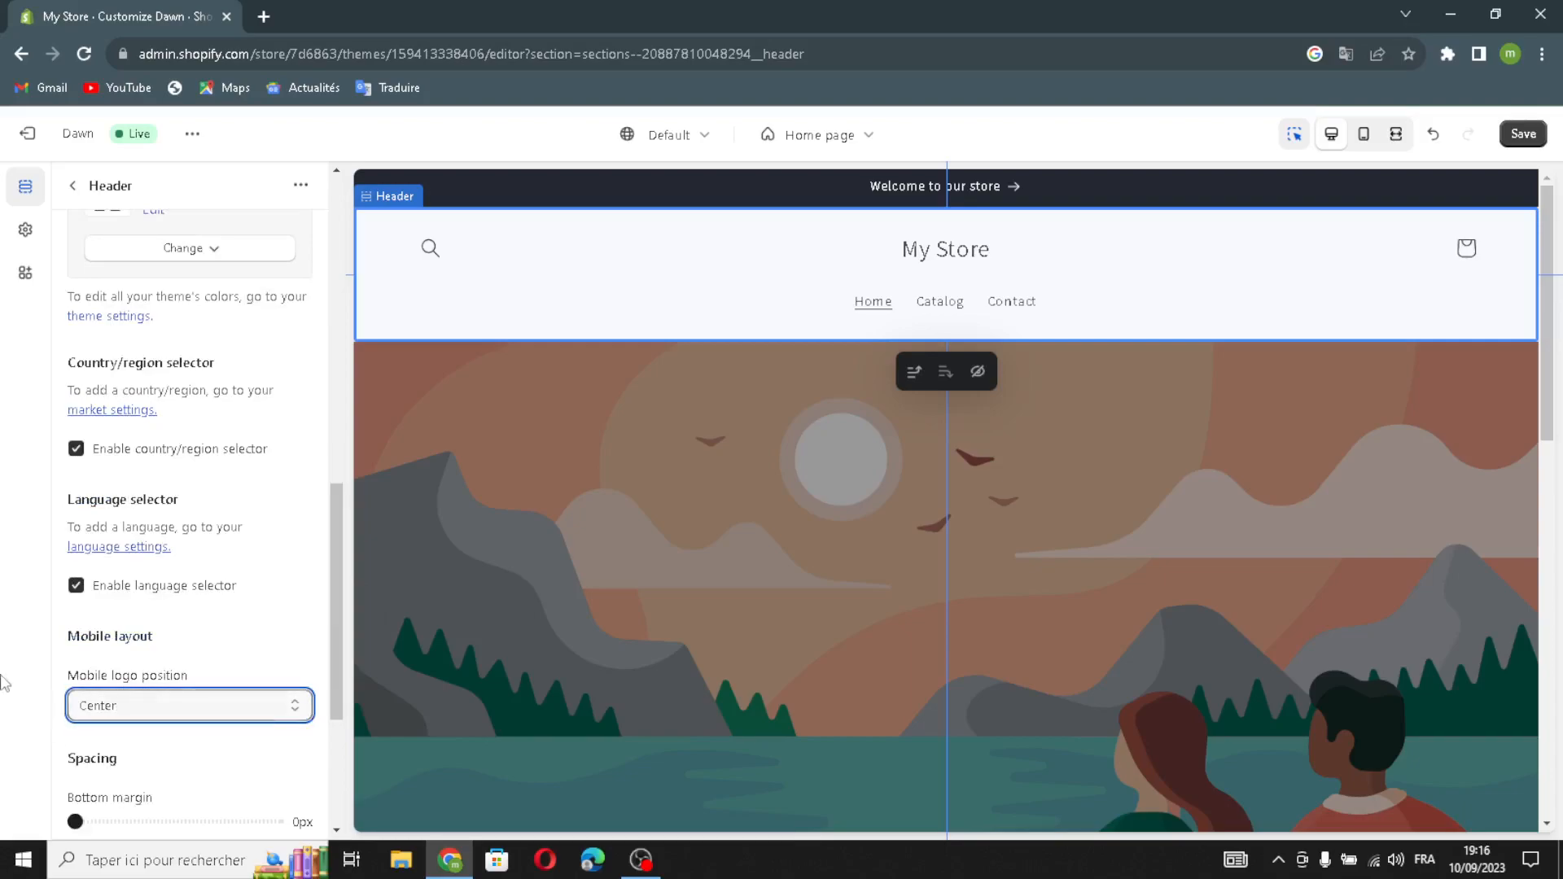
pyautogui.click(195, 710)
pyautogui.click(124, 742)
pyautogui.scroll(-3, 110, 745)
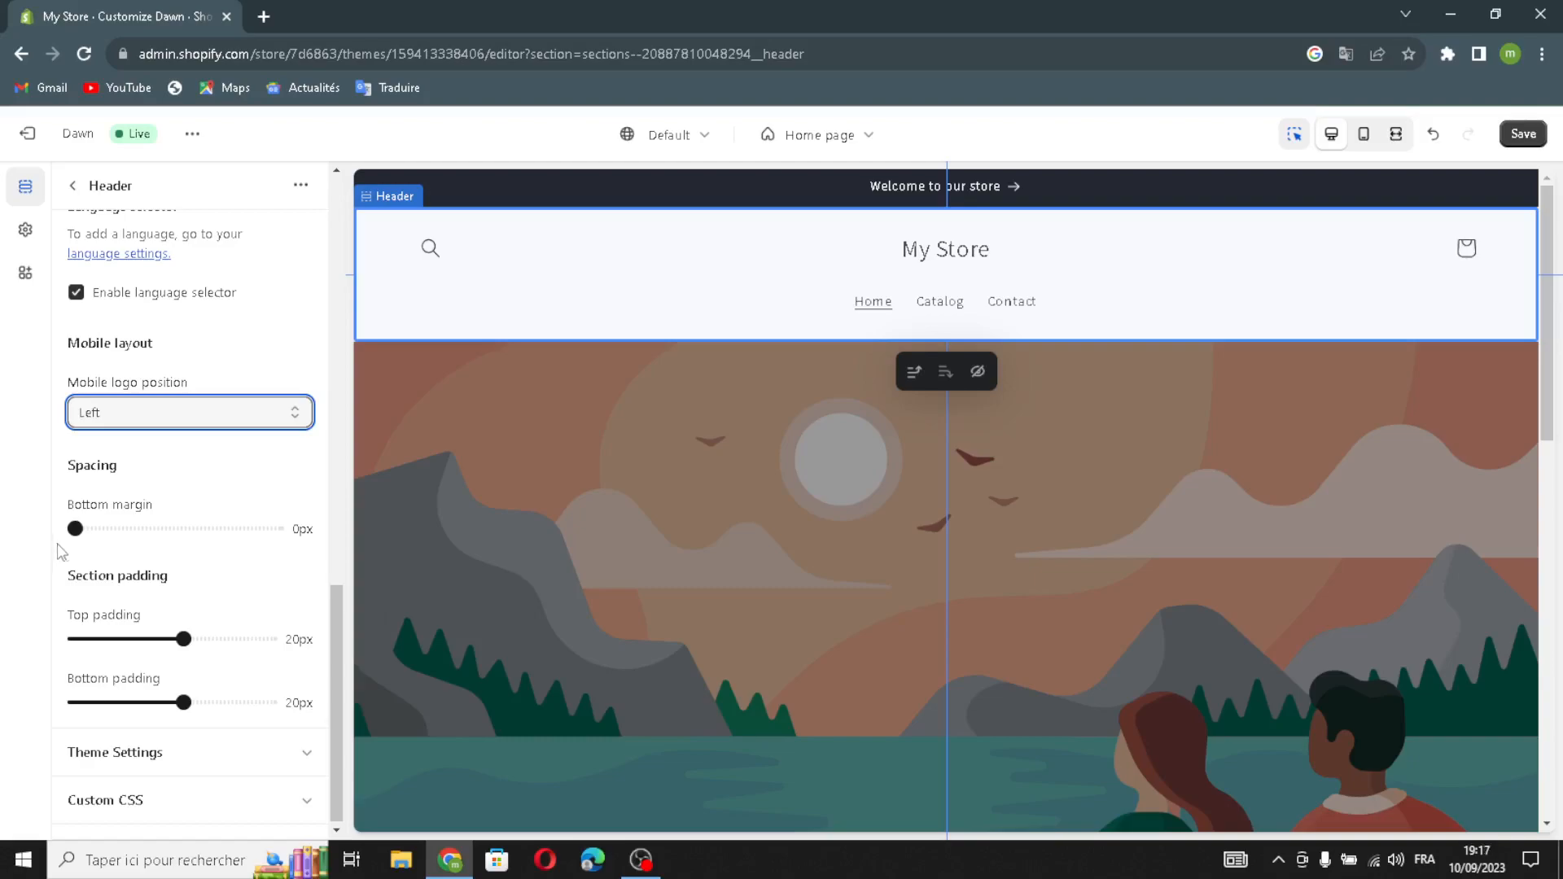
# Expand the header's theme settings and open the Logo image picker.
pyautogui.click(199, 749)
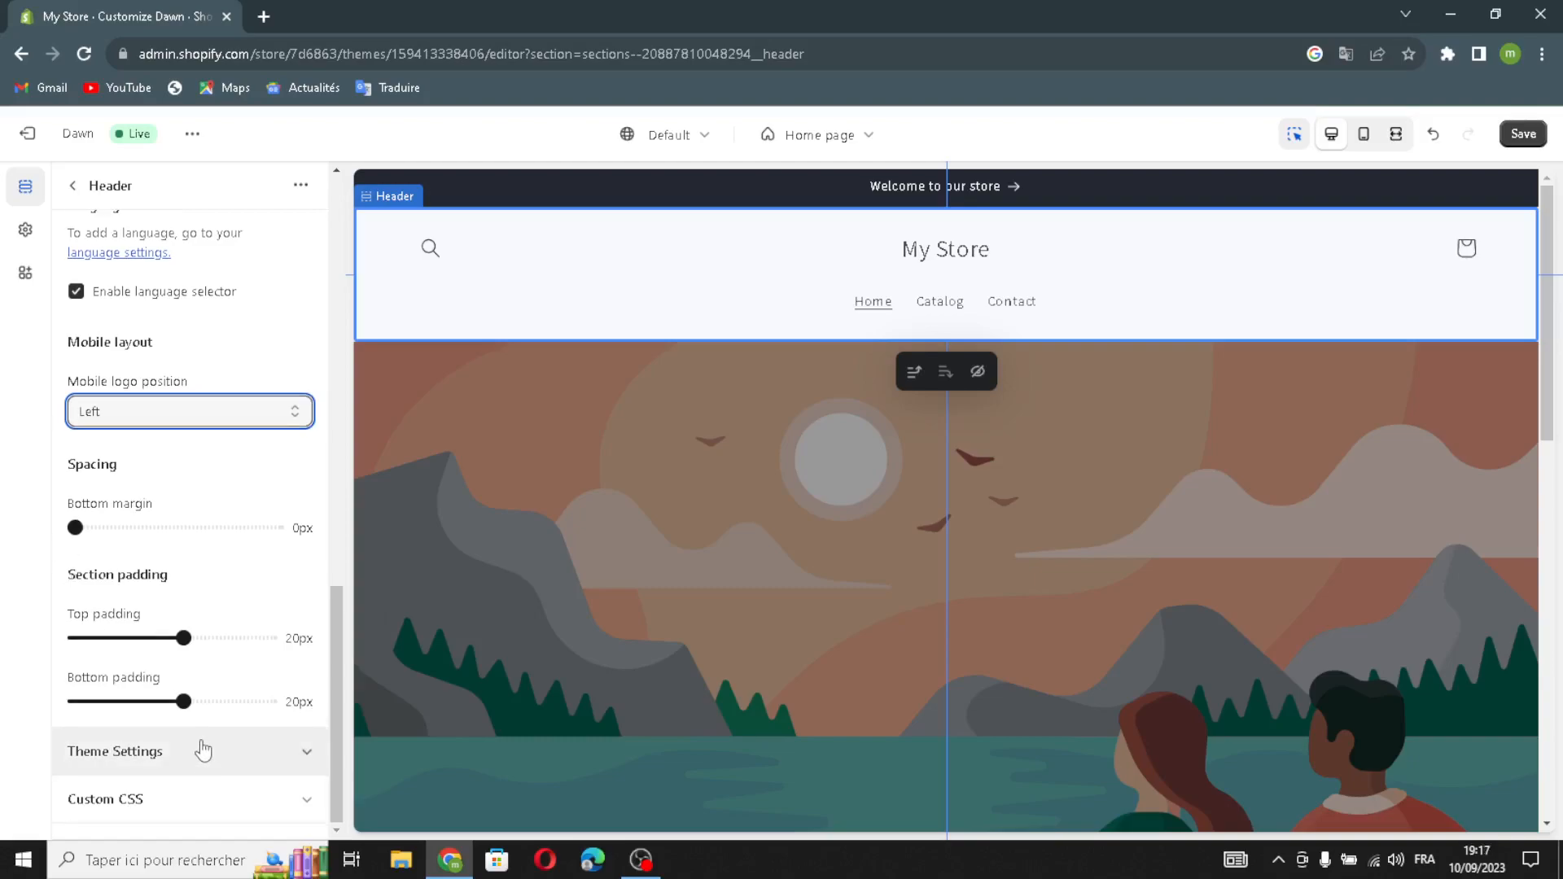
pyautogui.scroll(-4, 201, 746)
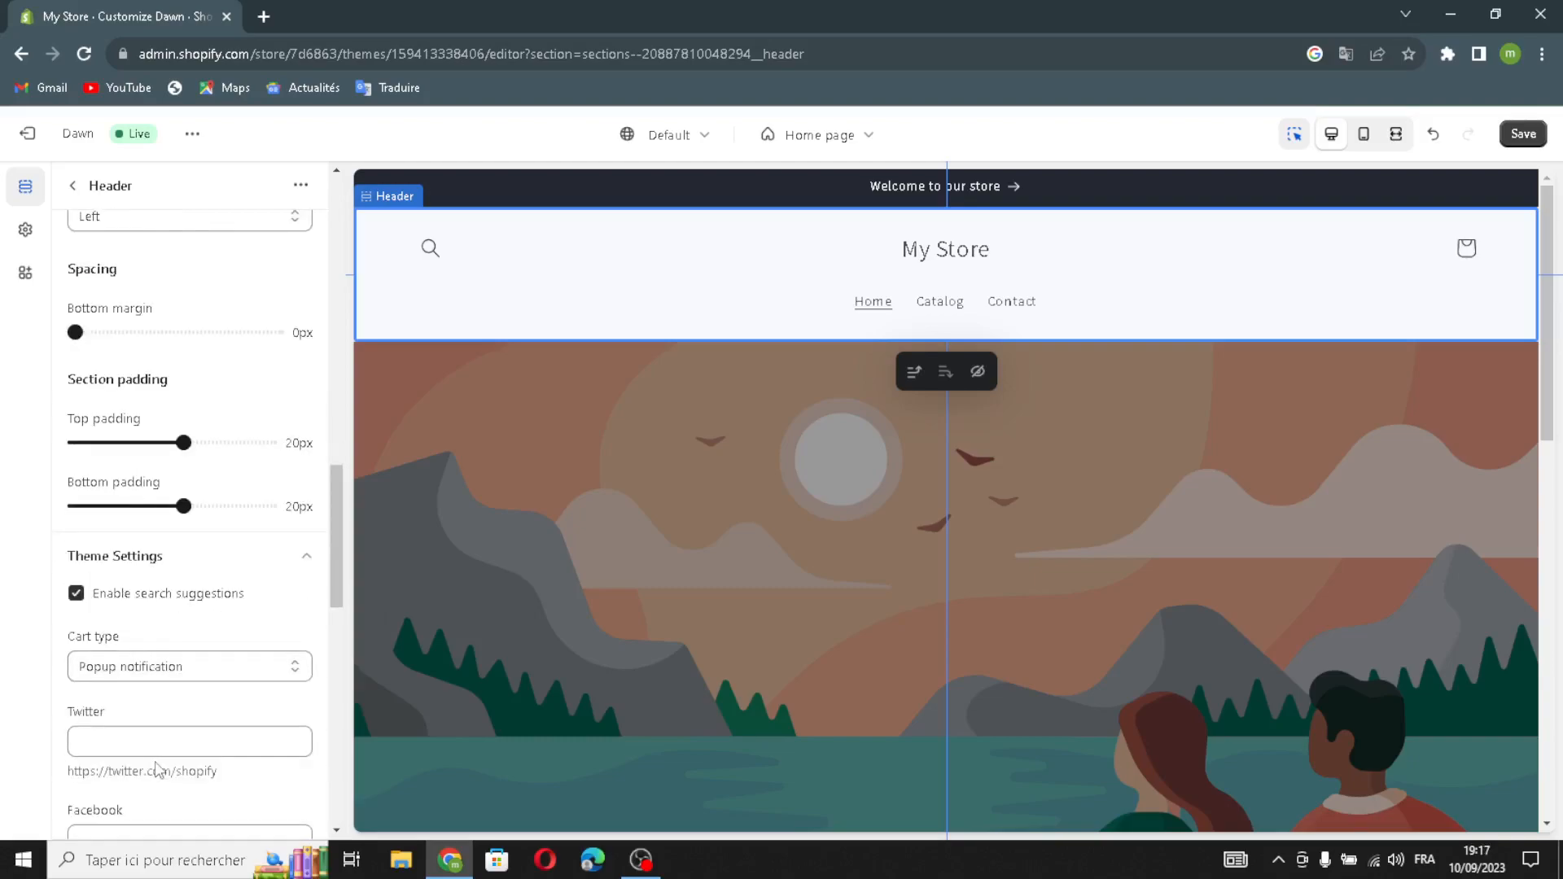
pyautogui.scroll(-1, 155, 553)
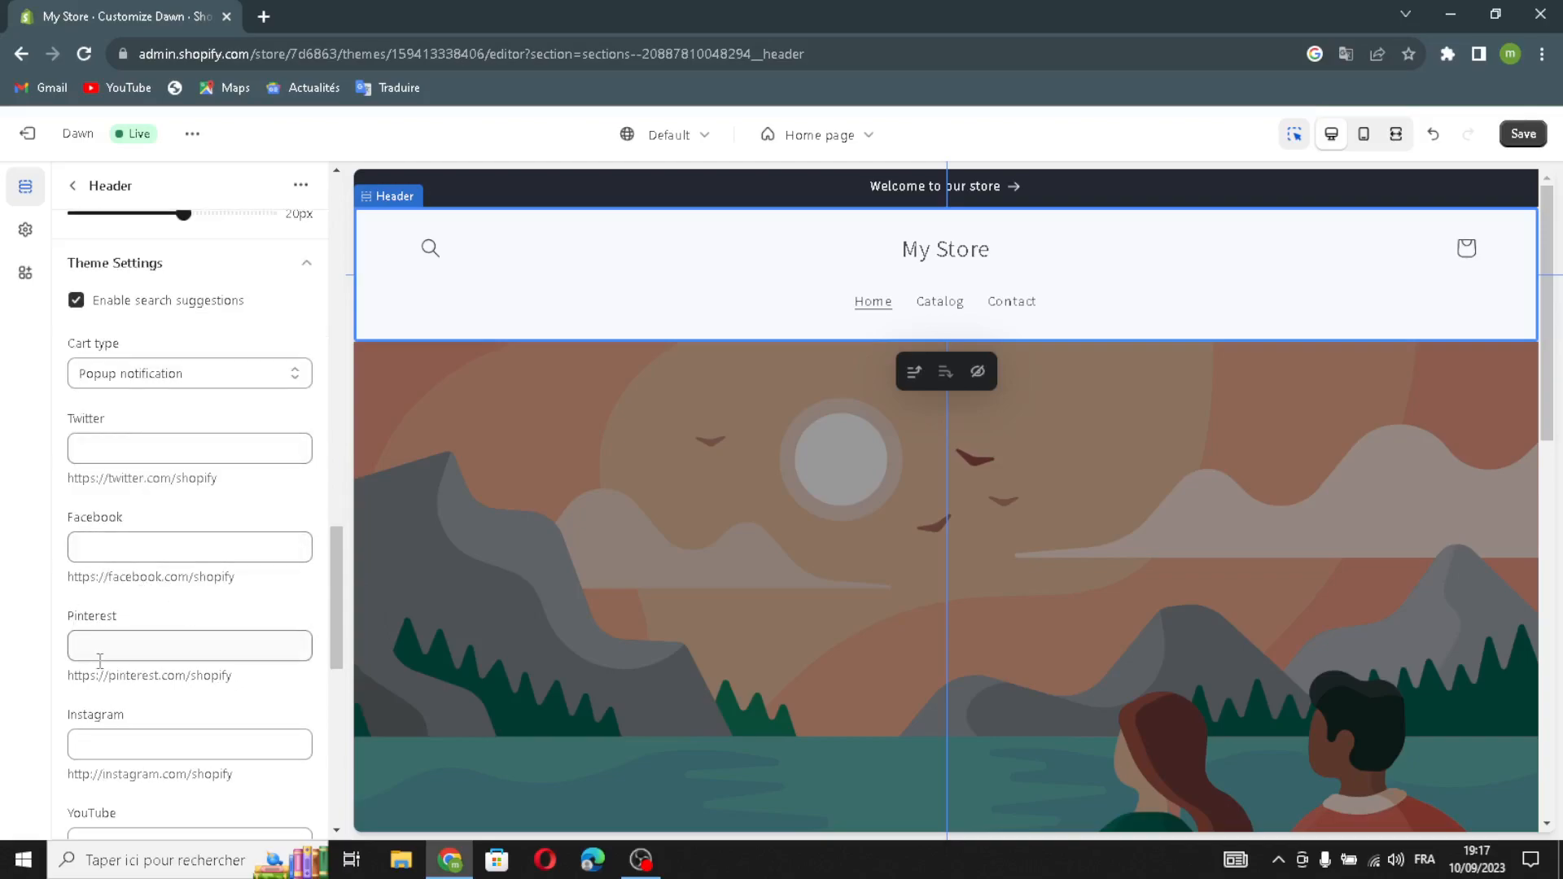
pyautogui.scroll(-2, 121, 733)
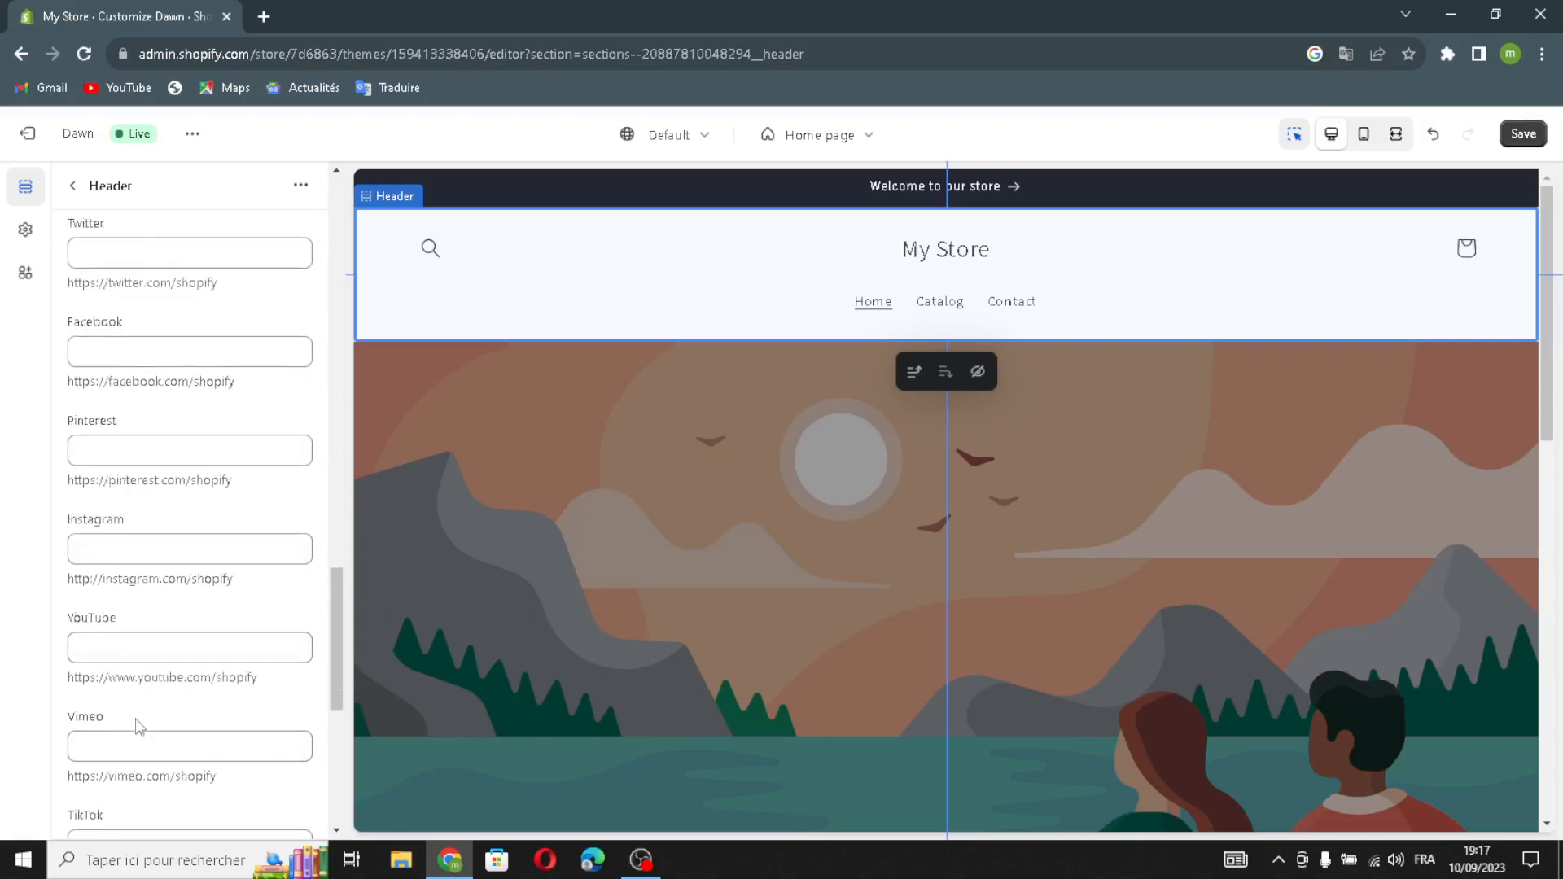
pyautogui.scroll(2, 130, 716)
pyautogui.scroll(-7, 202, 461)
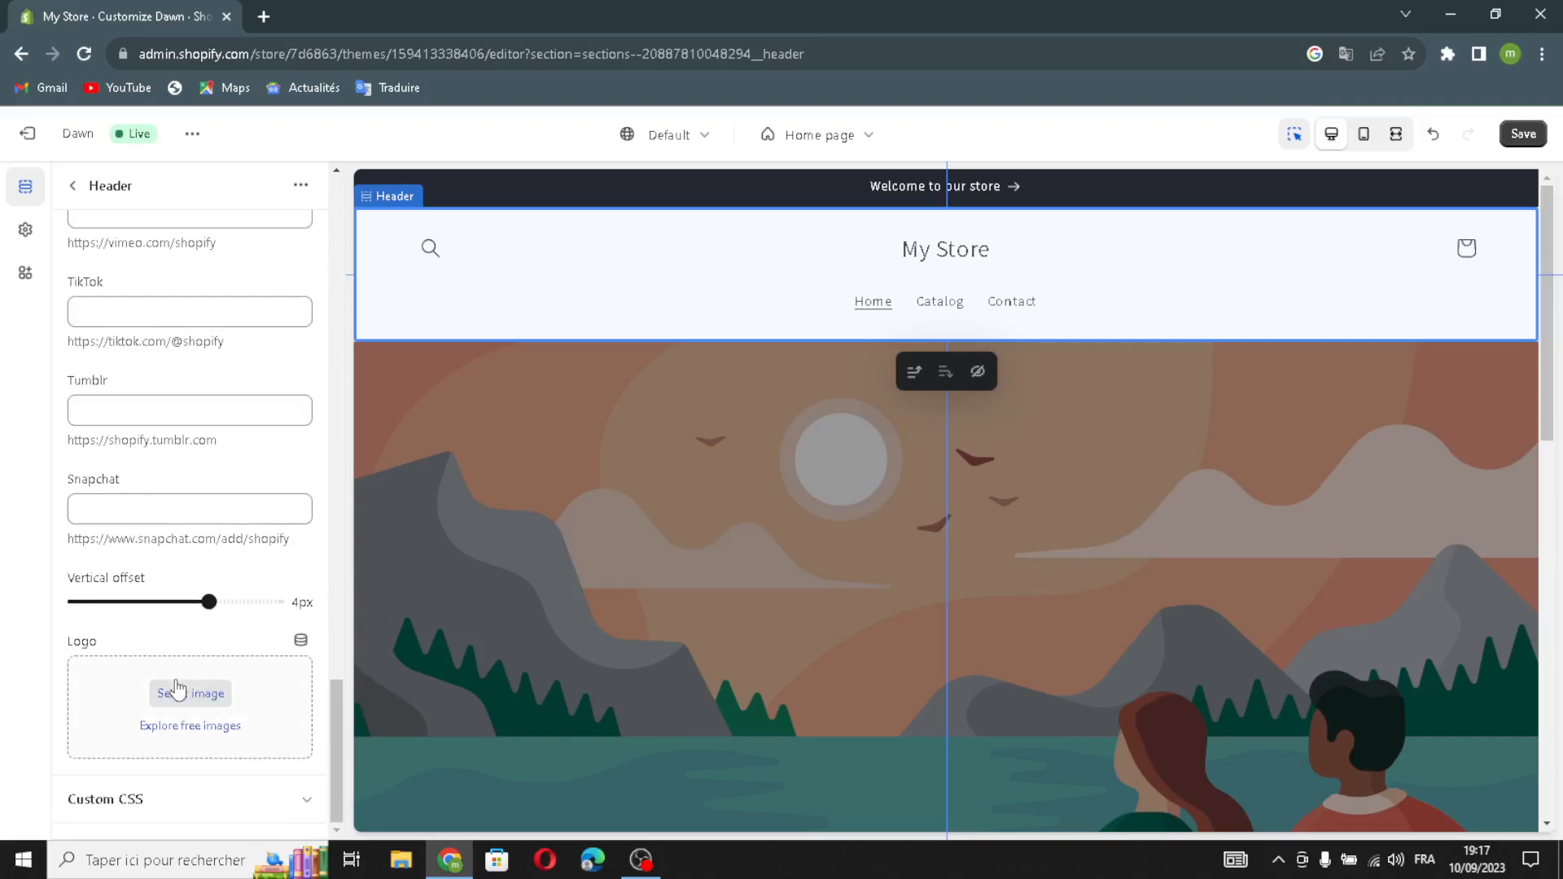
pyautogui.click(178, 691)
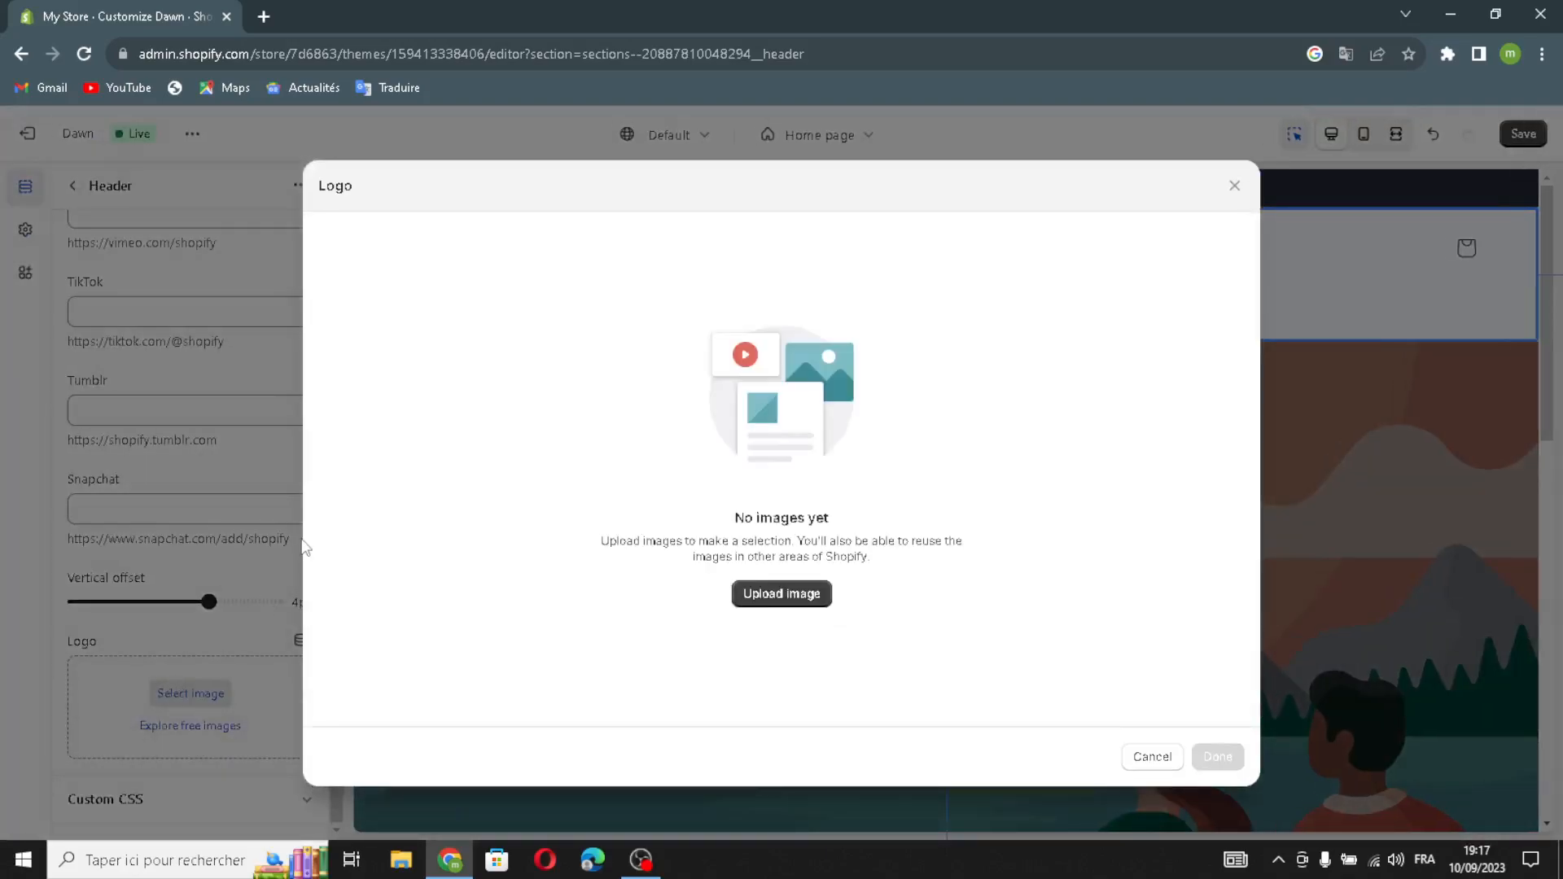
# Search Google Images for '3D prointable designs logo ideas' and drag the 3D Printed image into the logo uploader.
pyautogui.click(264, 17)
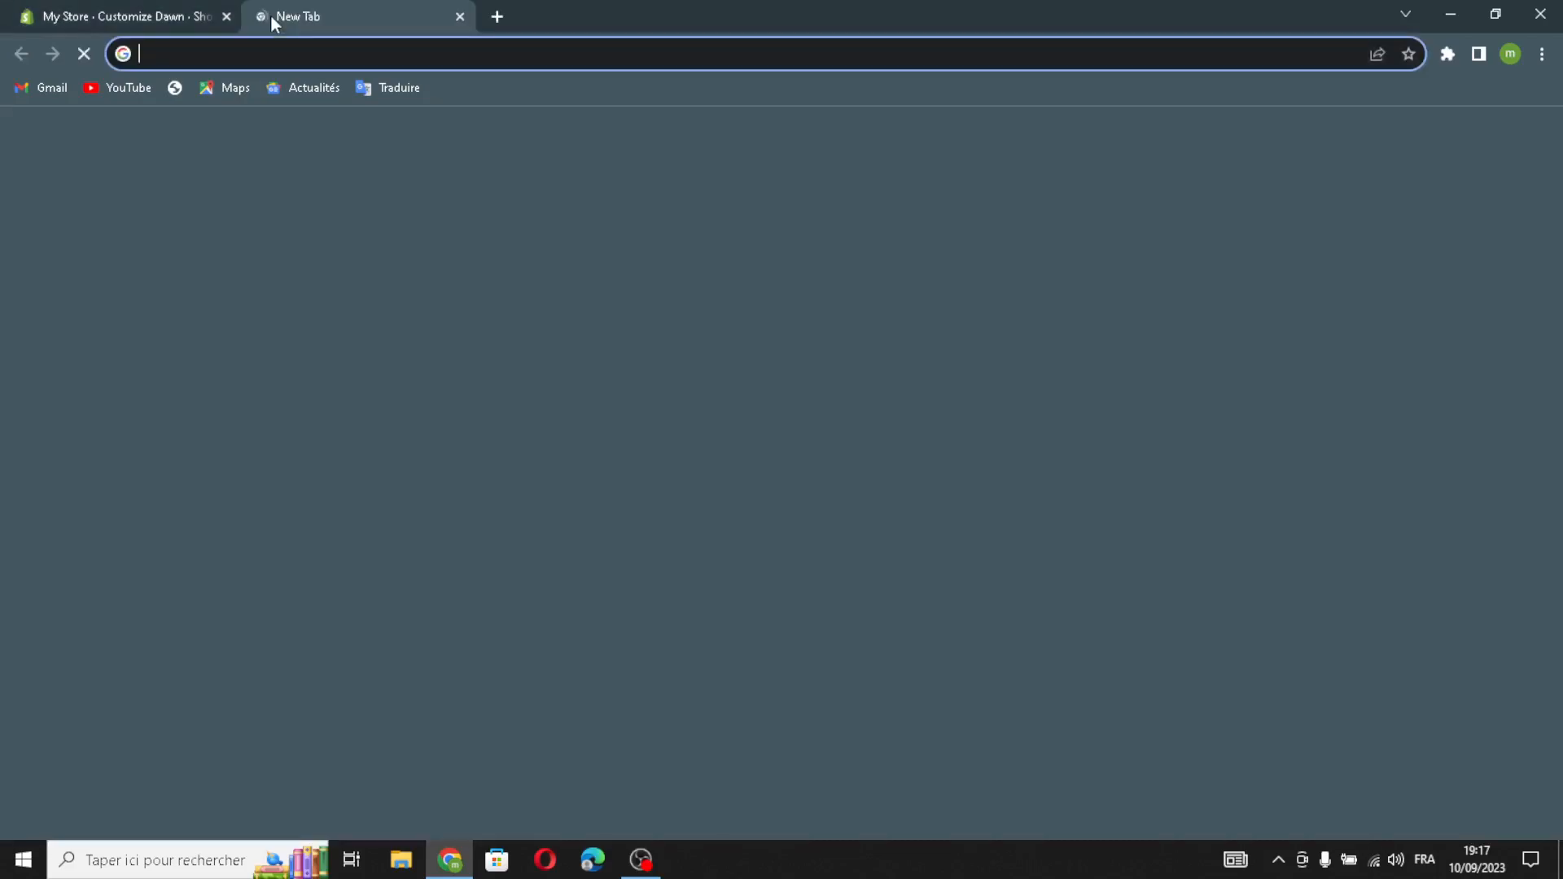
pyautogui.write('3')
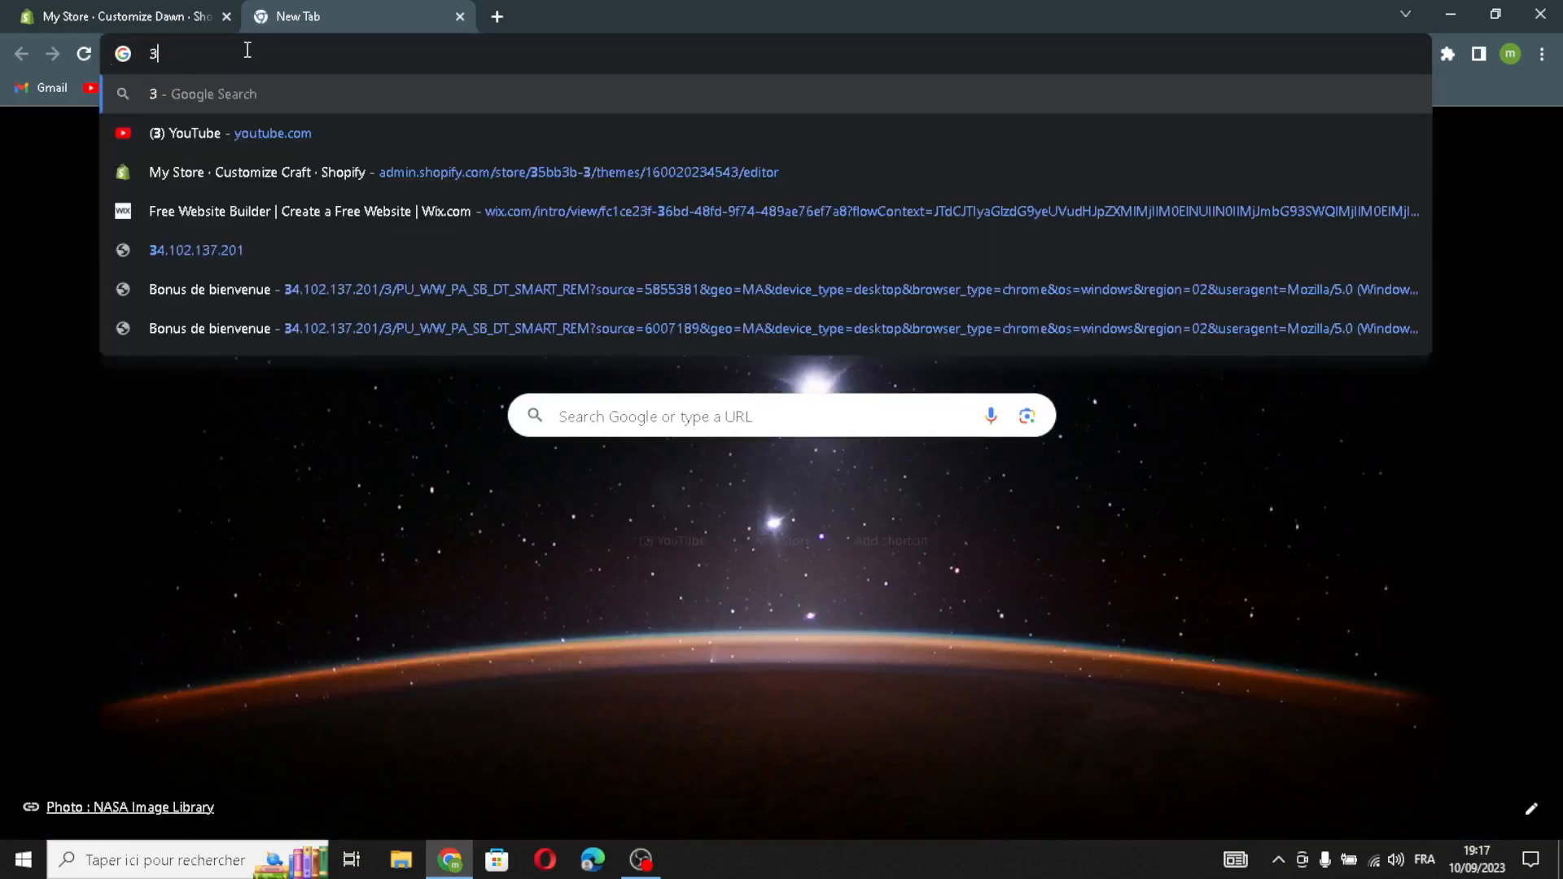
pyautogui.write('D pro')
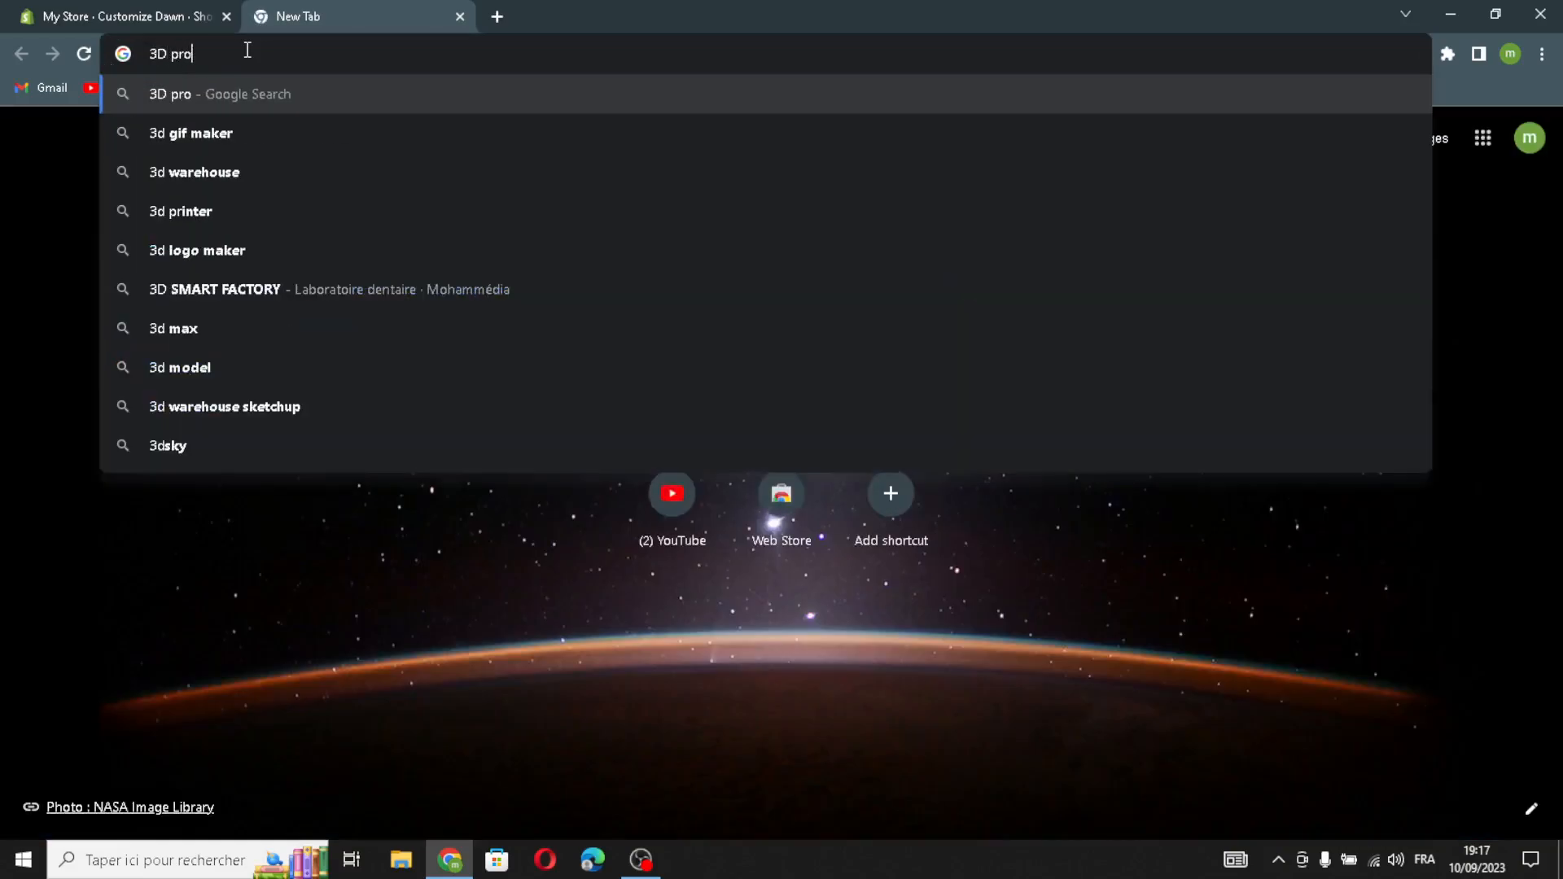
pyautogui.press('BackSpace')
pyautogui.write('int')
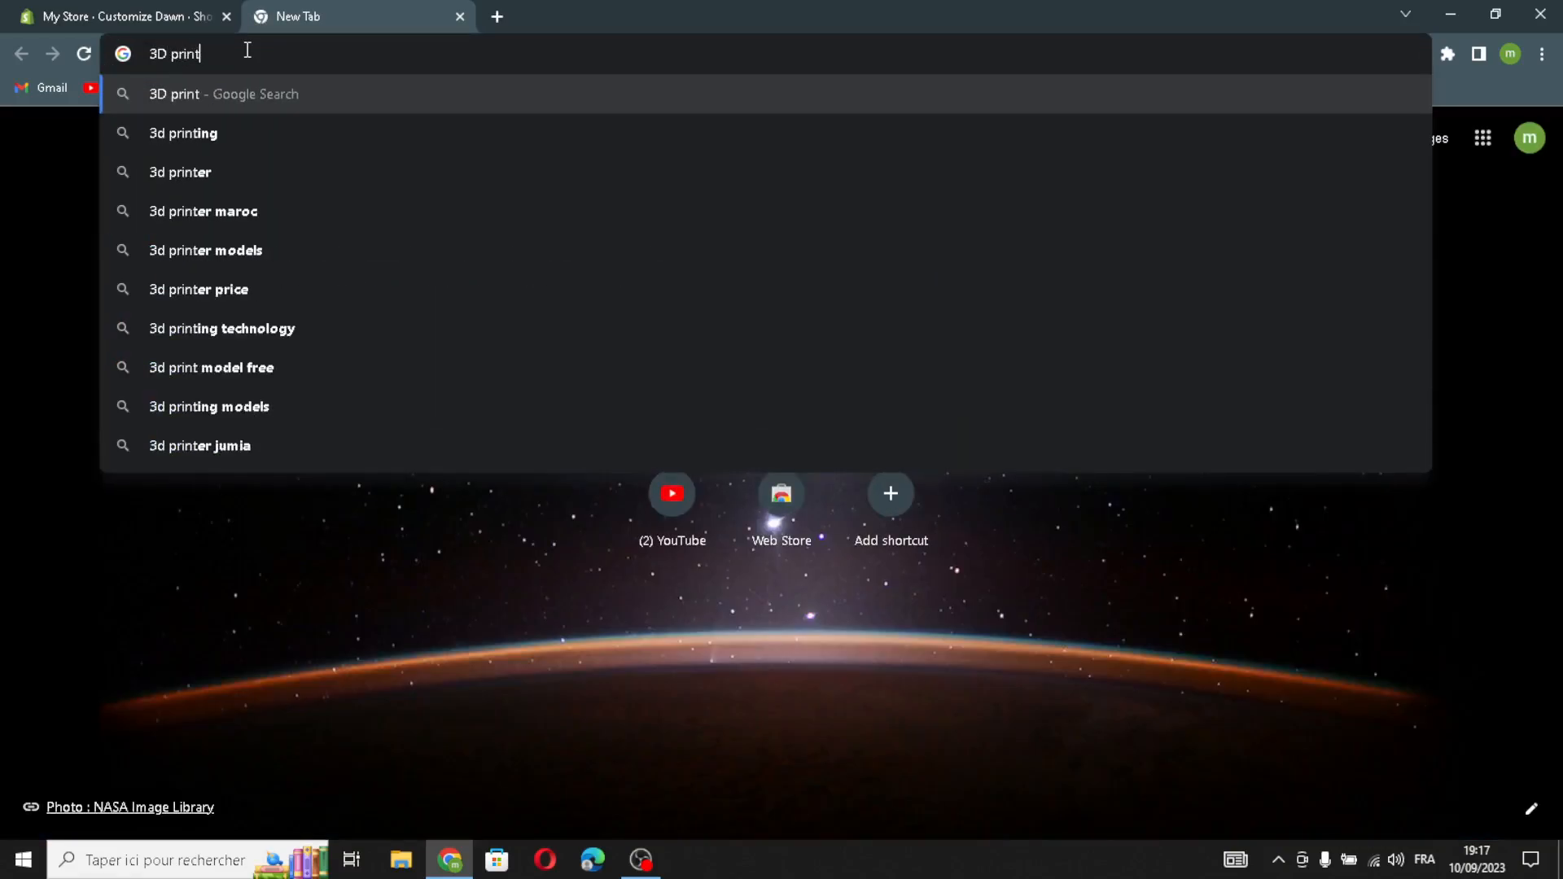
pyautogui.write('able d')
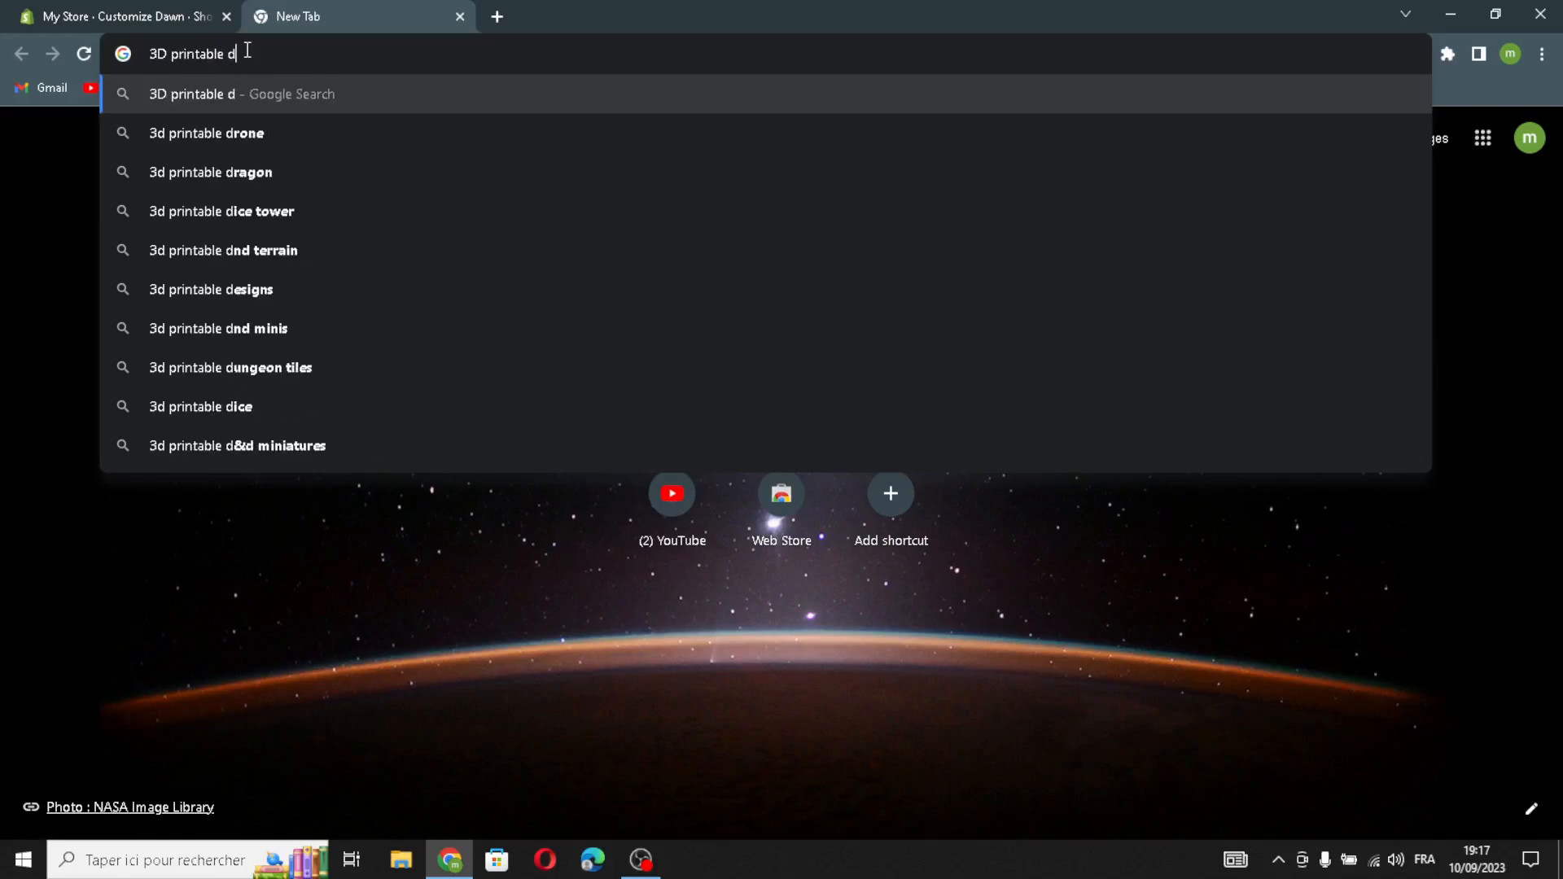
pyautogui.write('esigns ')
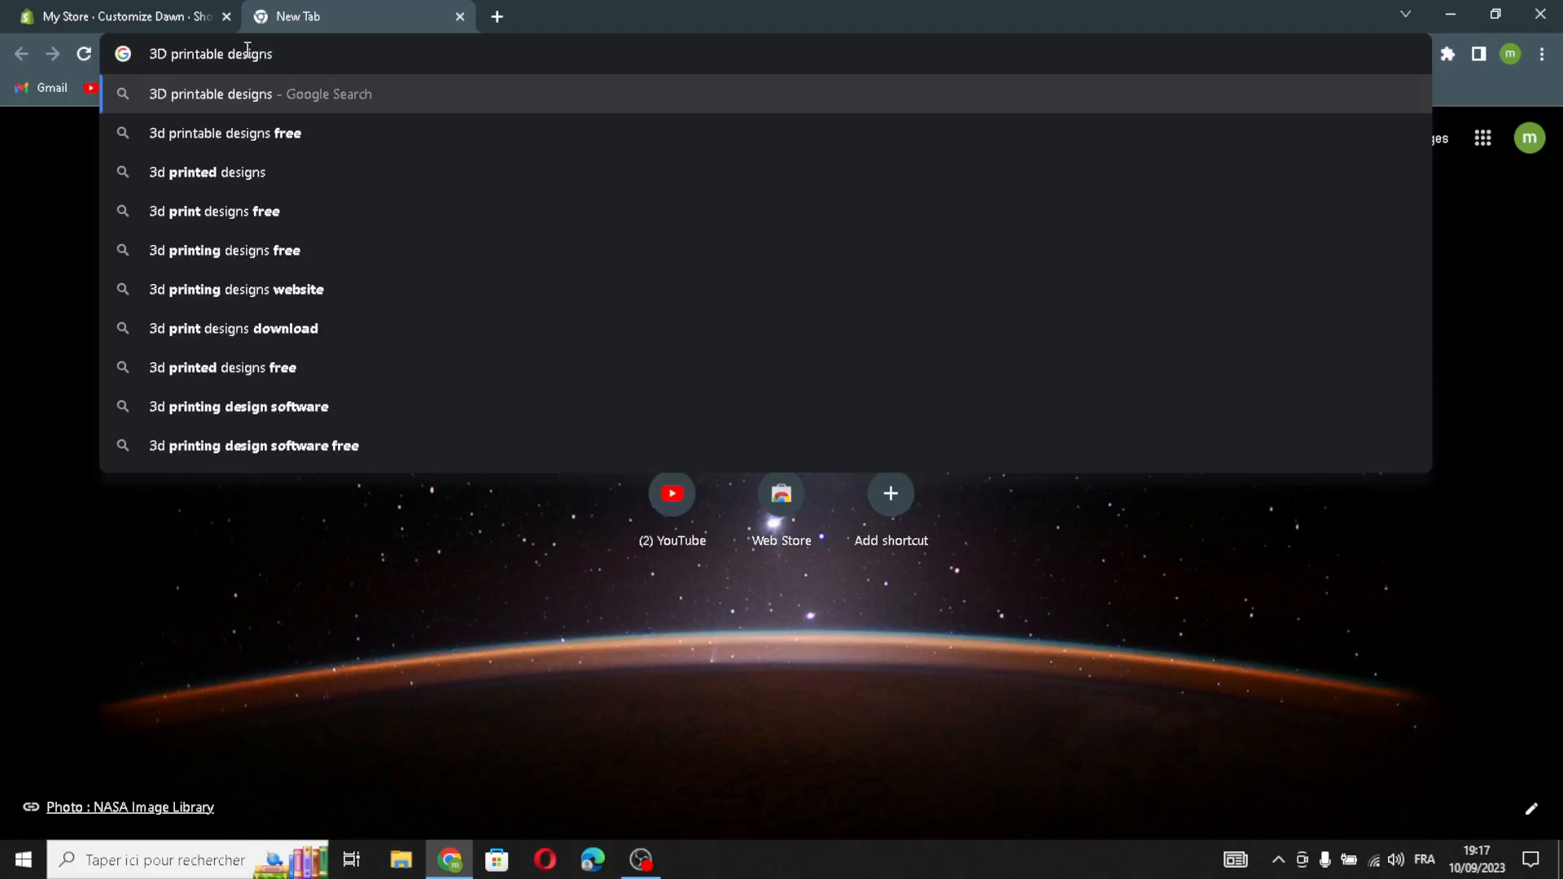
pyautogui.write('logo i')
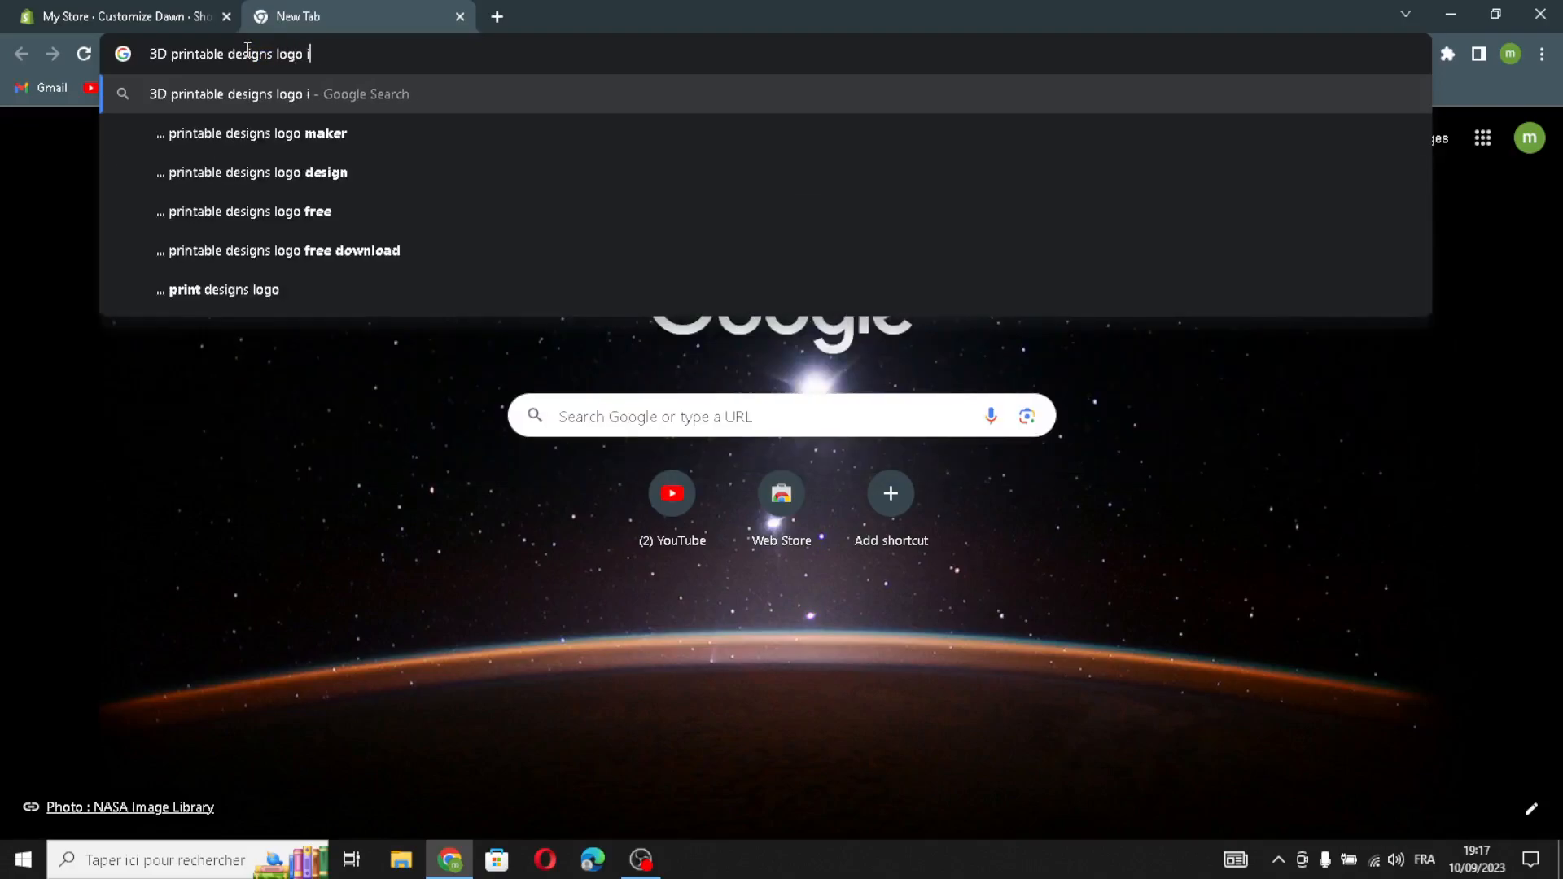
pyautogui.write('deas')
pyautogui.press('Return')
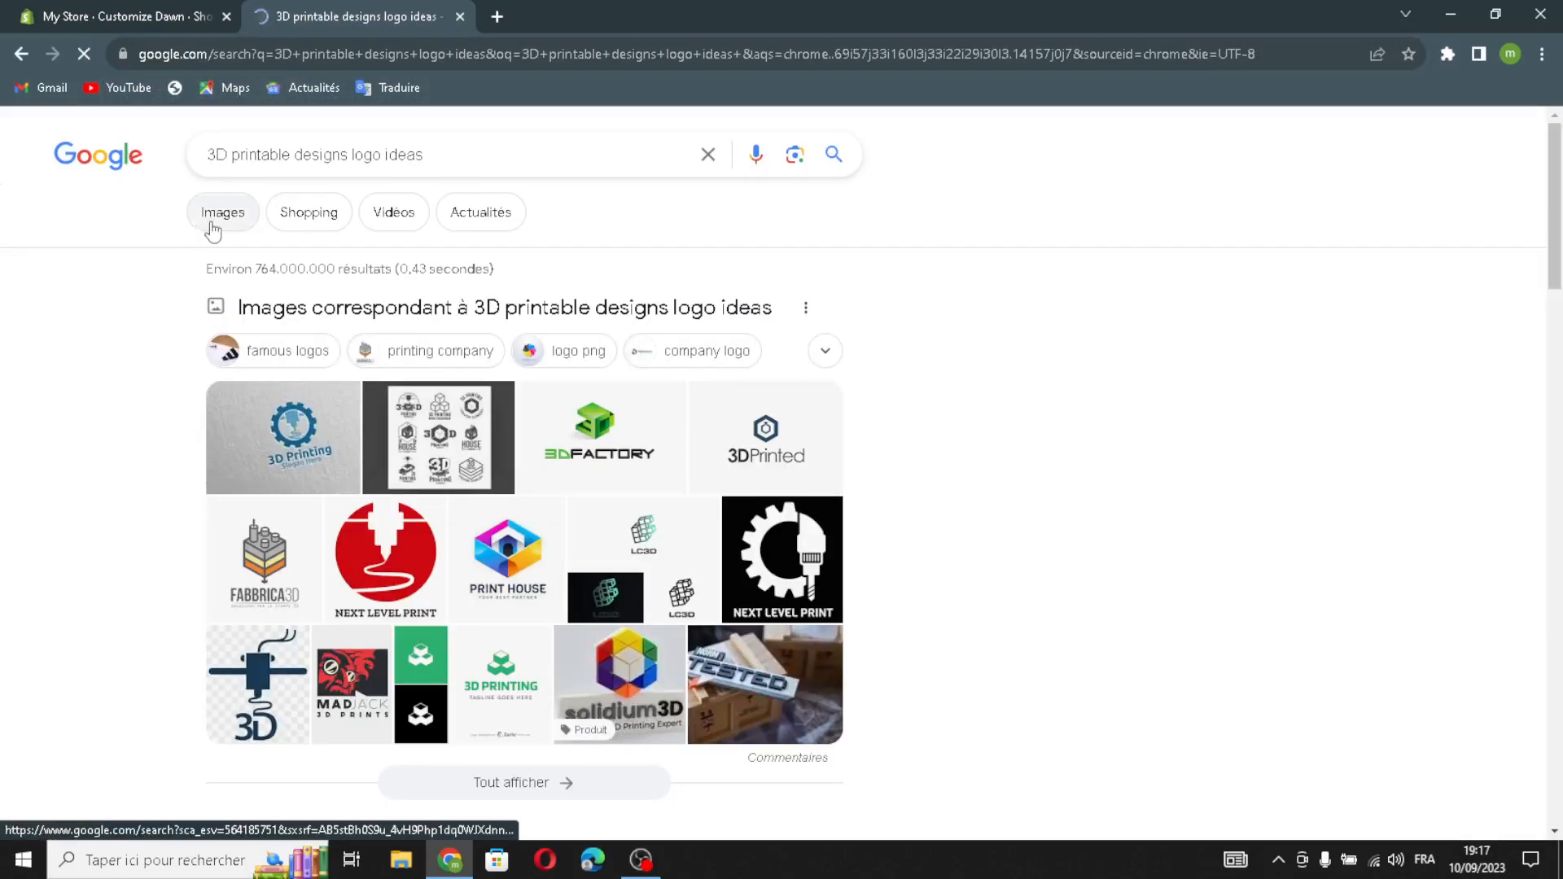
pyautogui.click(210, 227)
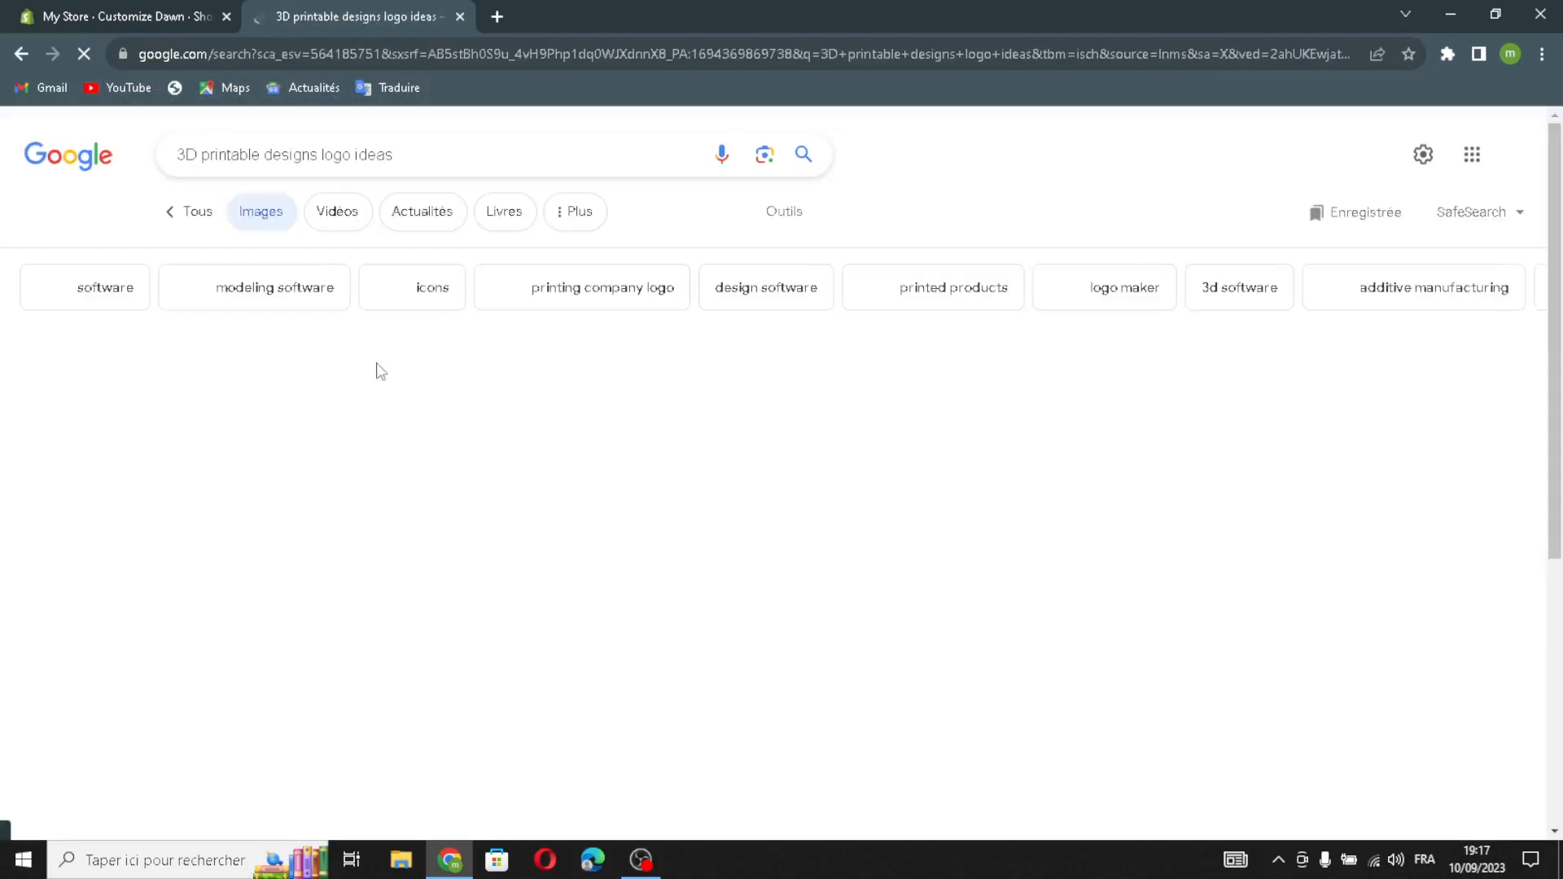
pyautogui.moveTo(762, 437); pyautogui.dragTo(588, 427)
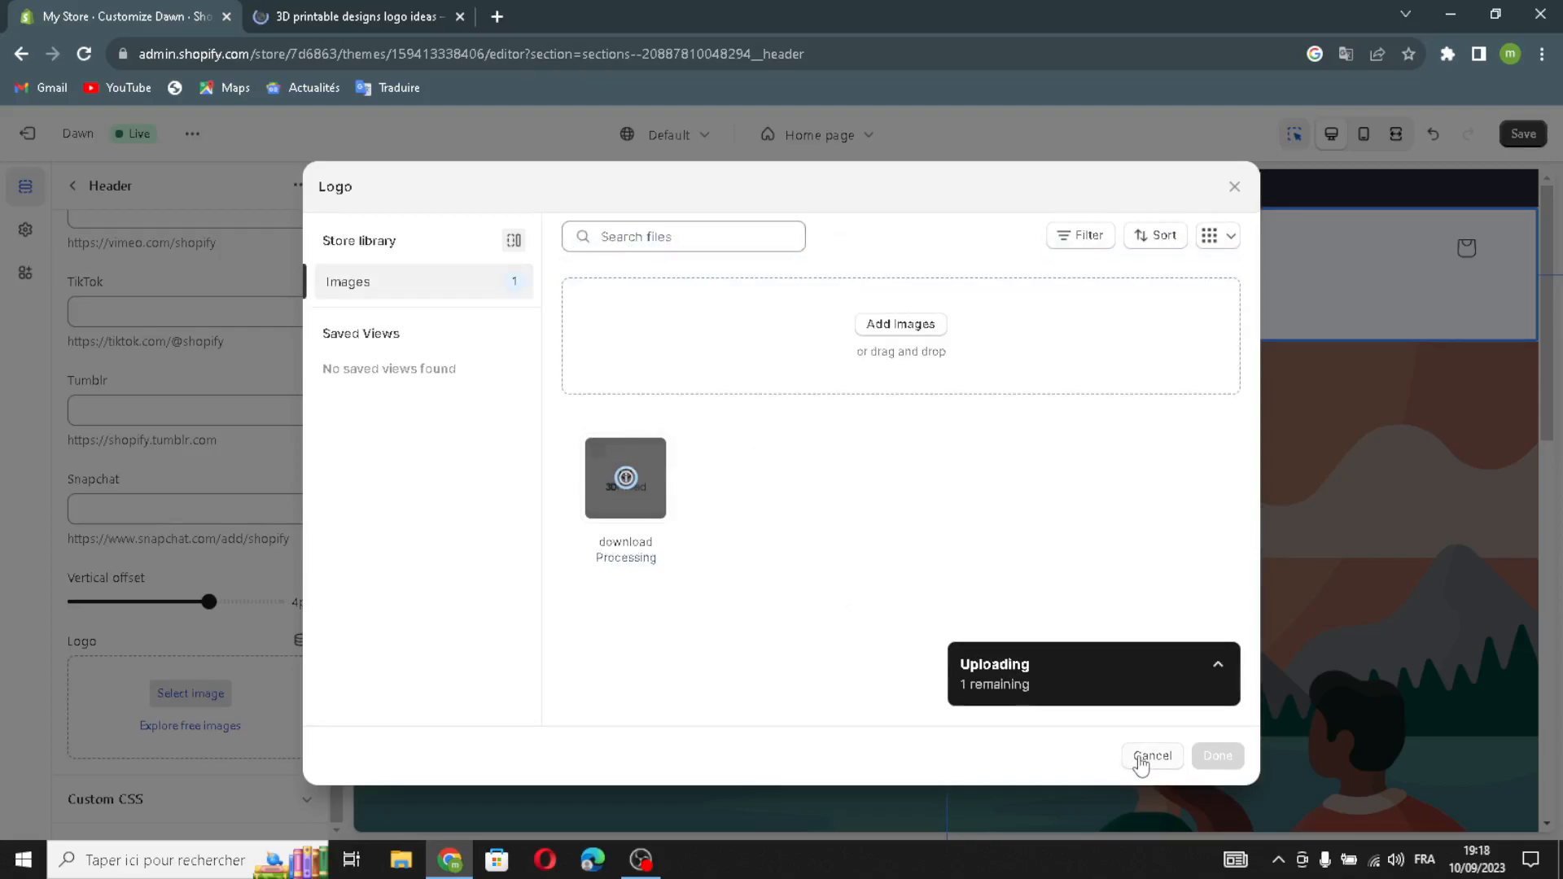
# Confirm the uploaded 3D Printed image as the header logo.
pyautogui.click(1216, 752)
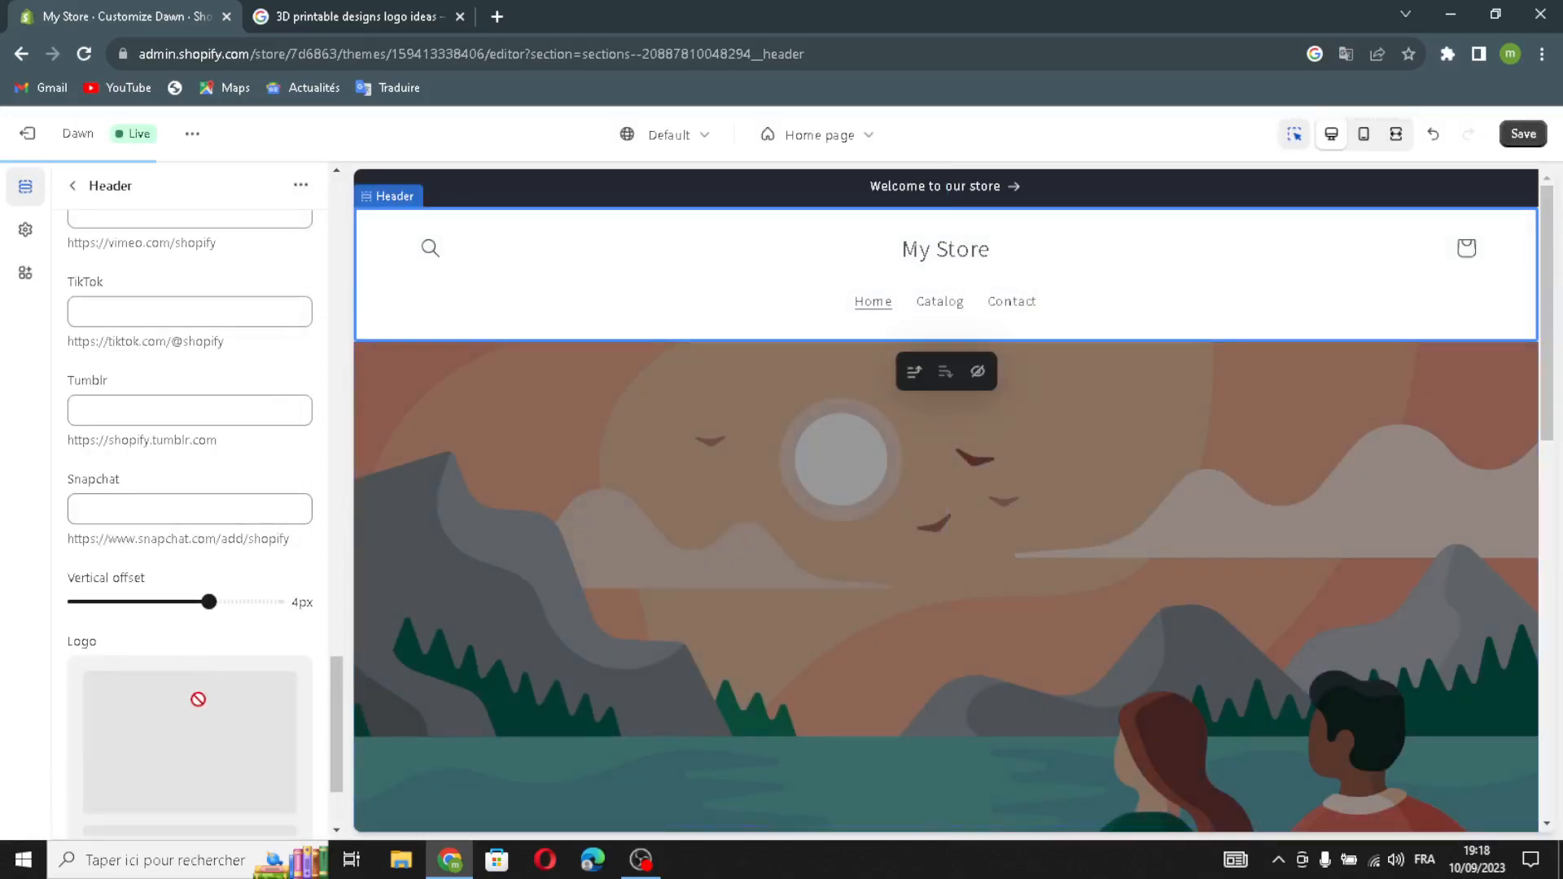
pyautogui.scroll(-2, 174, 651)
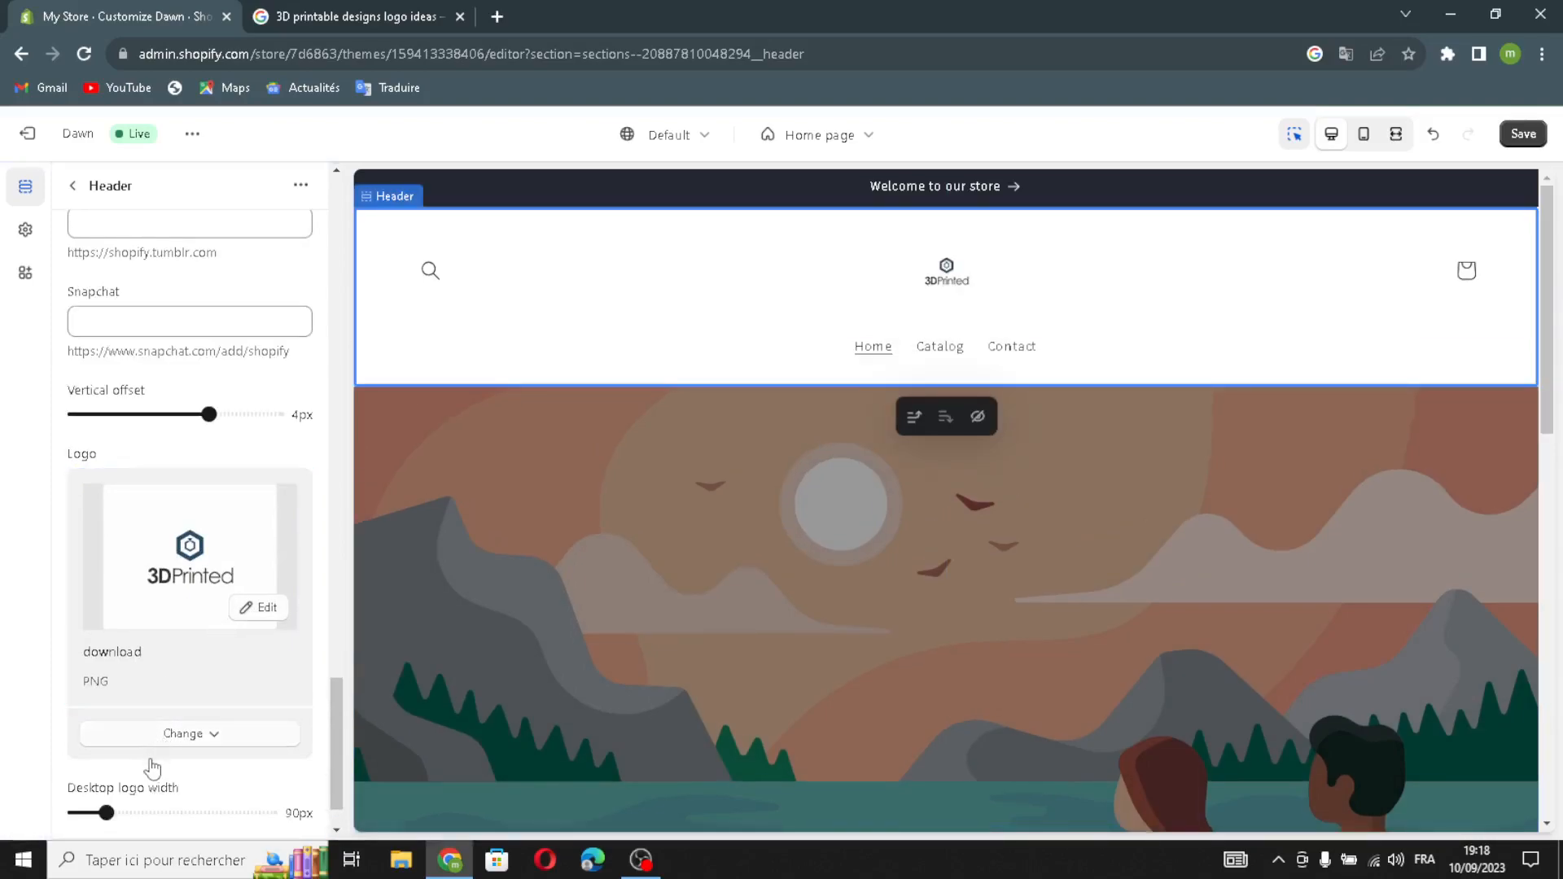
pyautogui.scroll(-1, 140, 797)
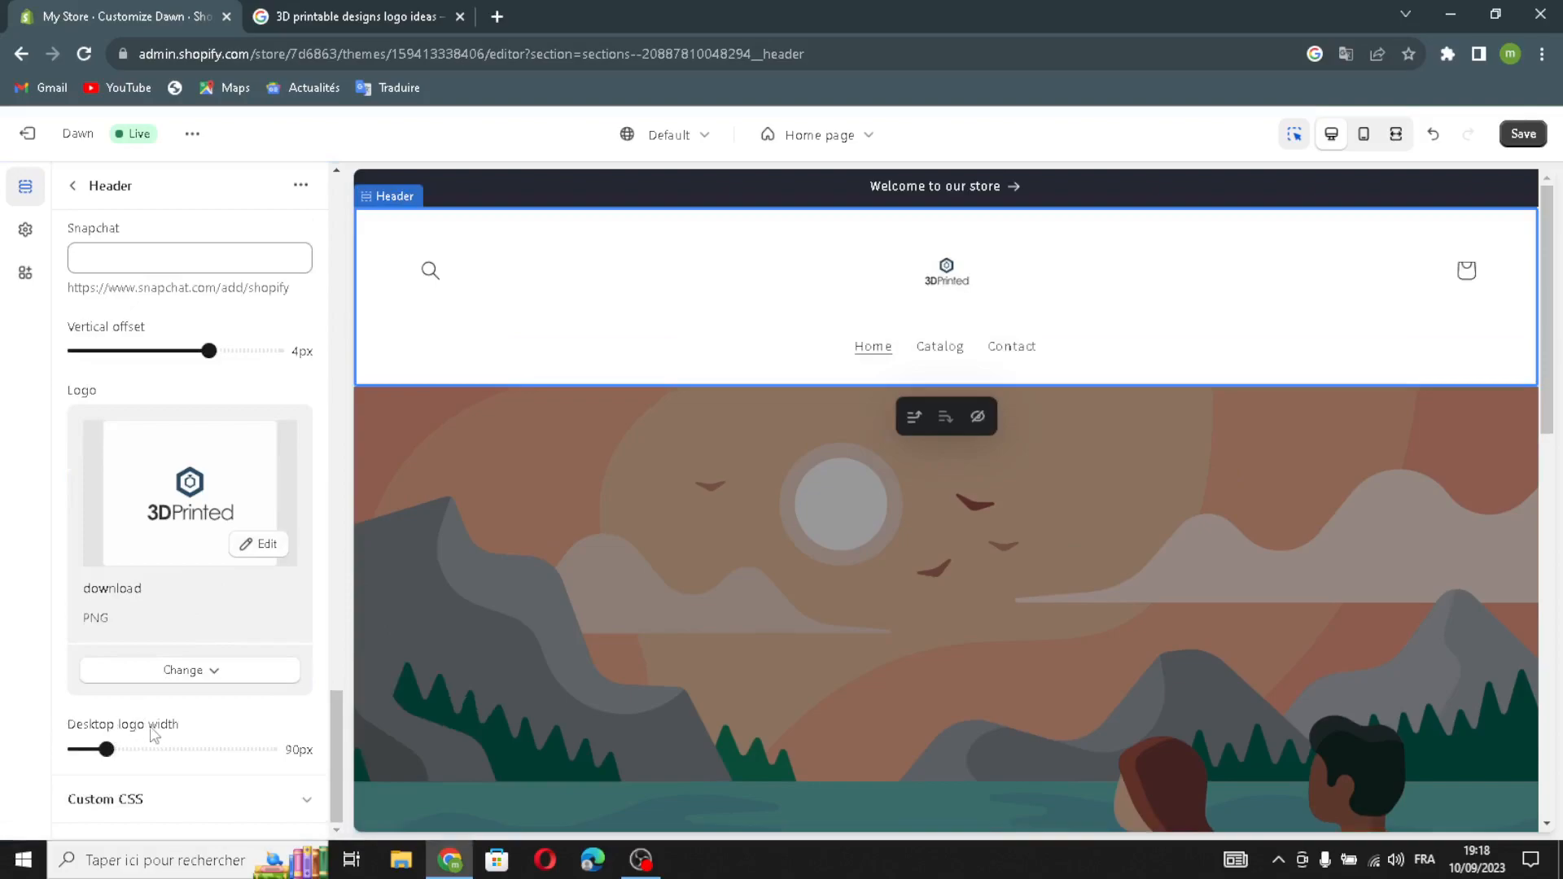
# Open the Image banner settings, then select 'logo ideas' in the Google search query.
pyautogui.click(72, 186)
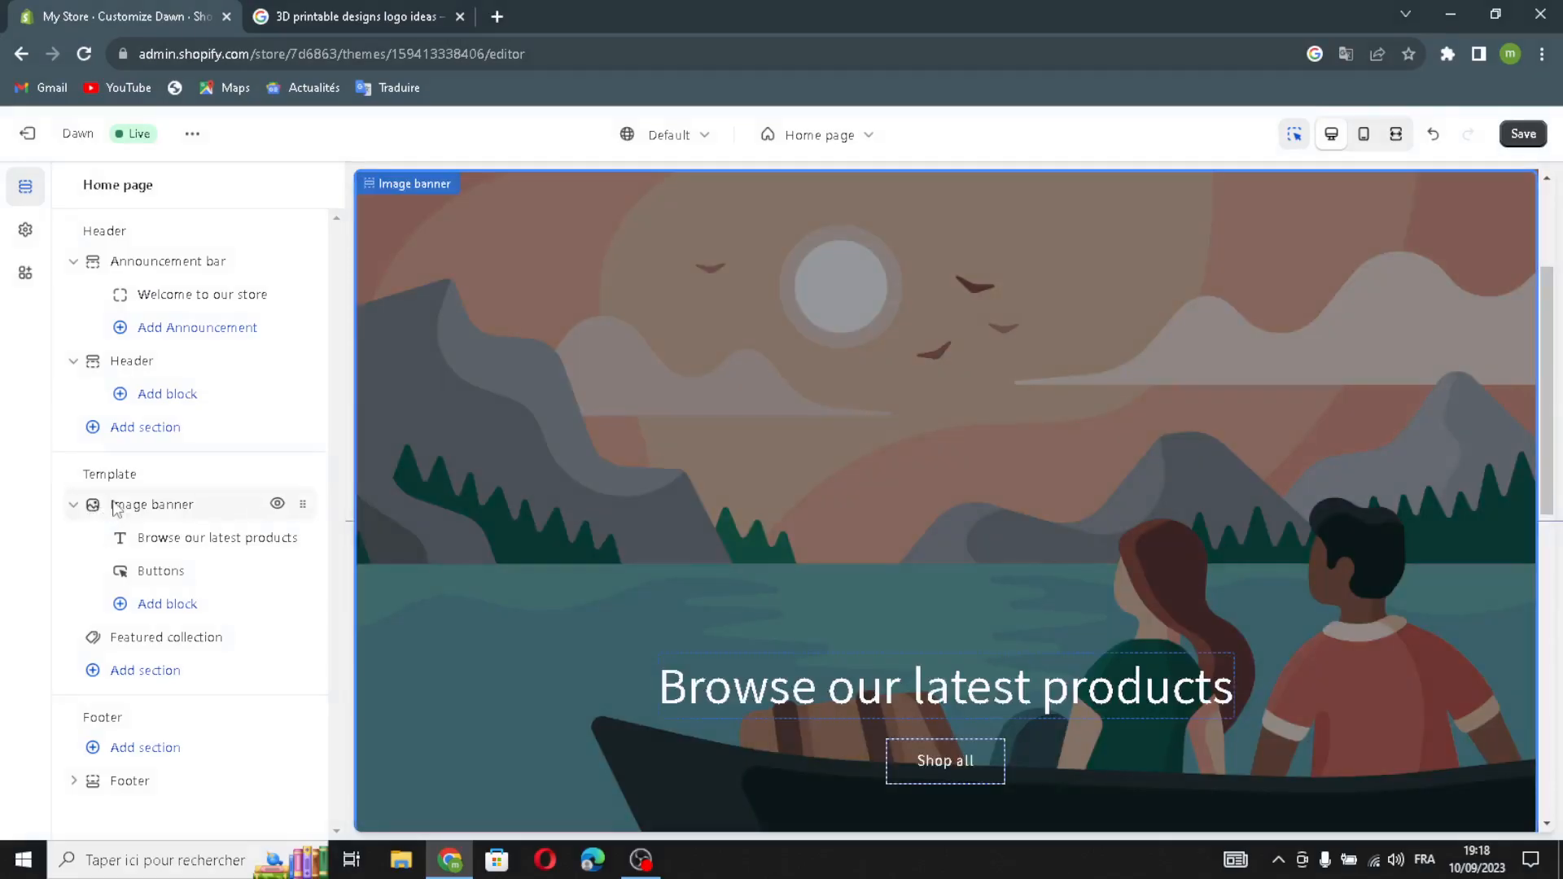
pyautogui.click(116, 506)
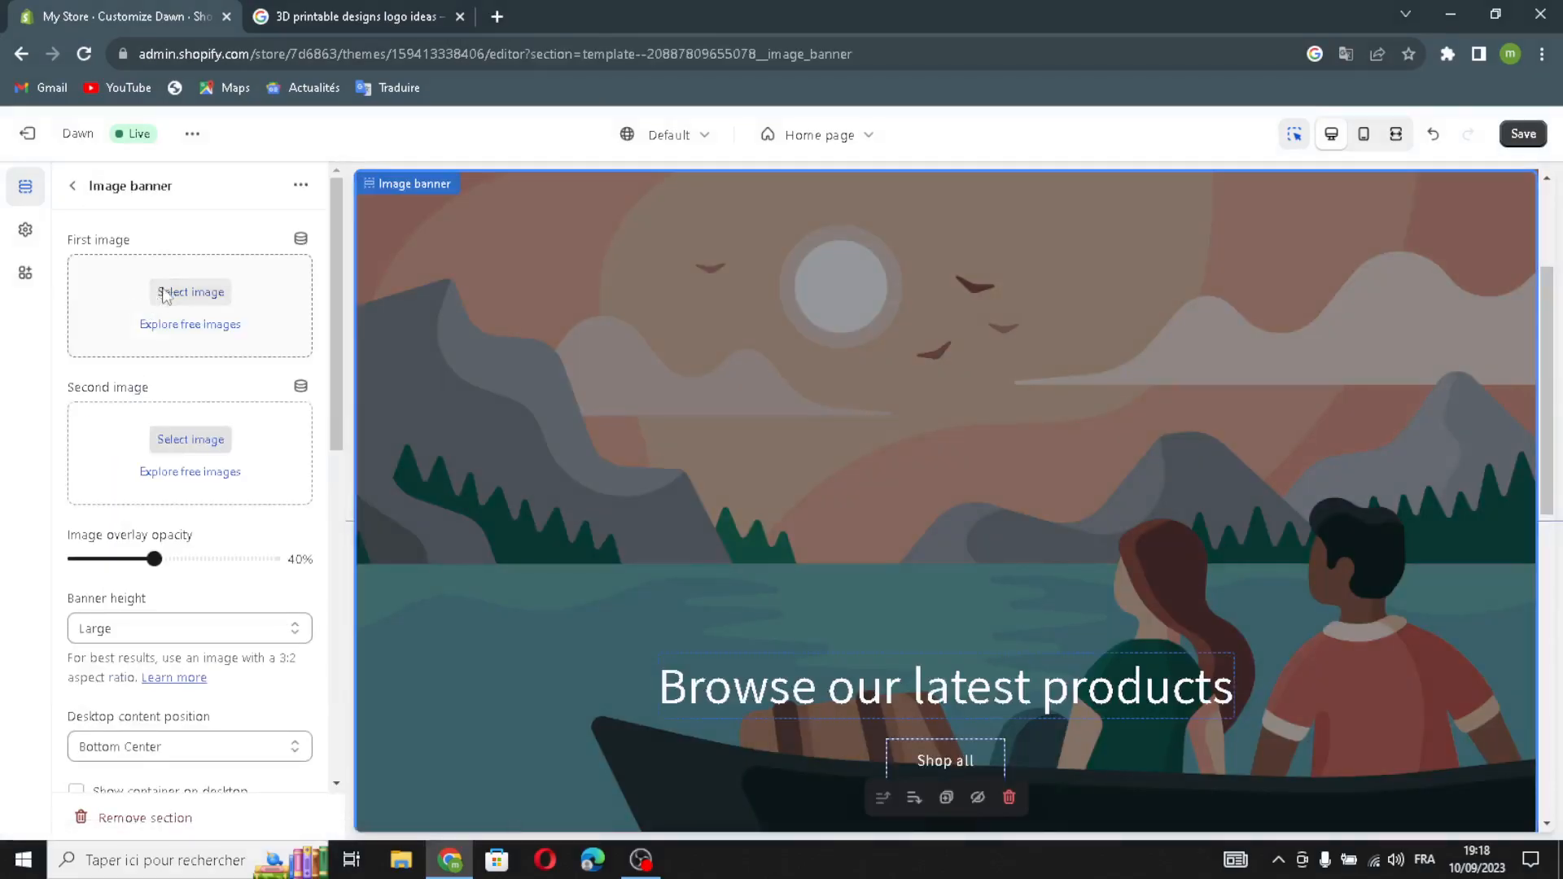
pyautogui.click(358, 10)
pyautogui.moveTo(393, 154); pyautogui.dragTo(327, 161)
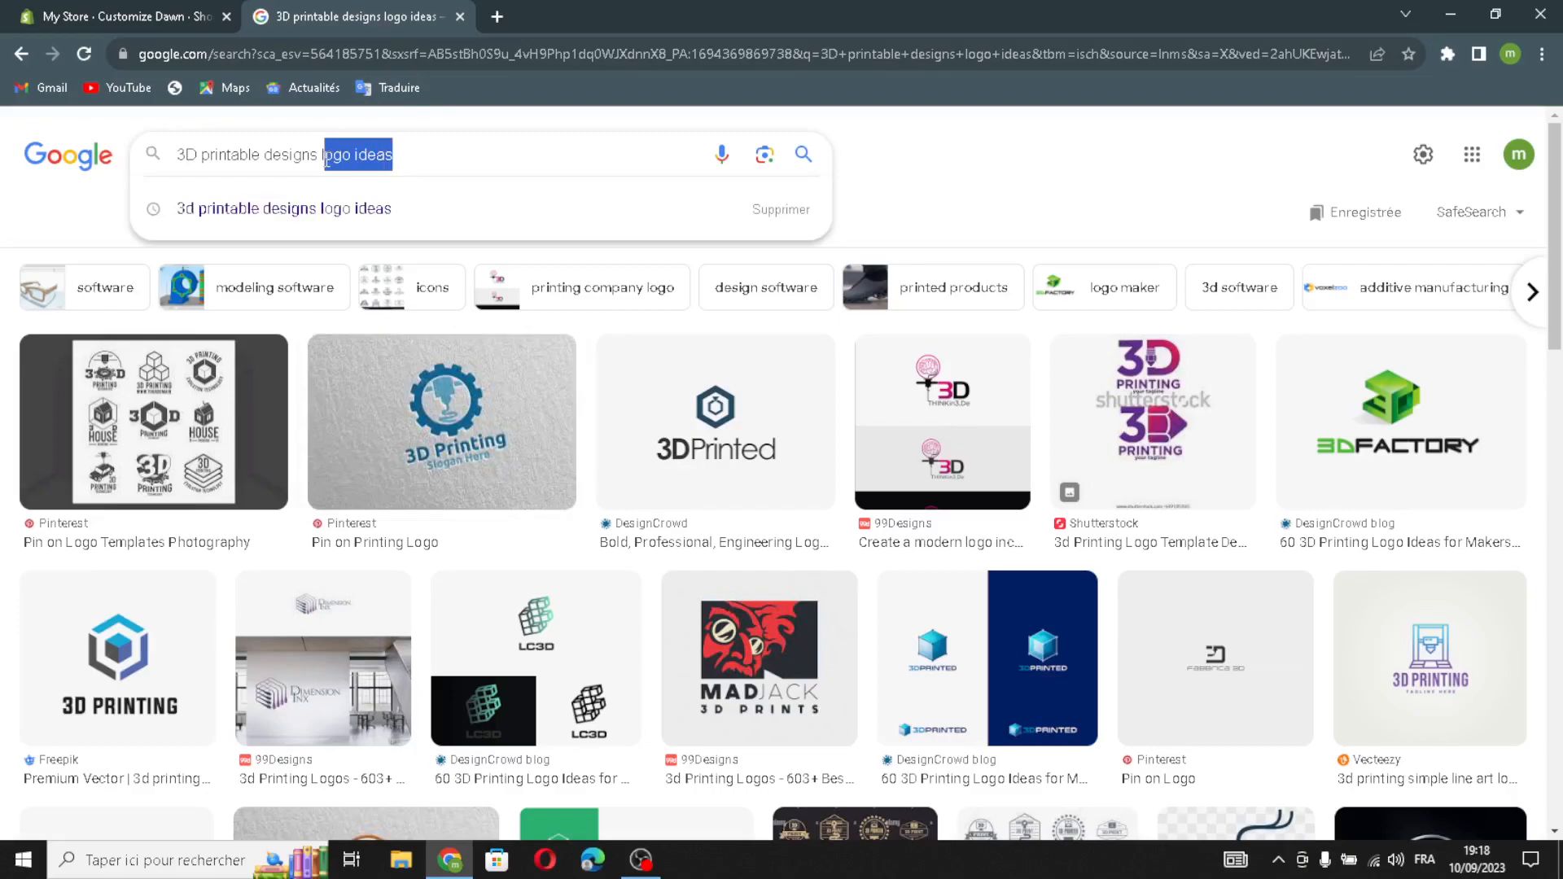
# Search without 'logo ideas' and upload the Wevolver laptop-and-printer image to the banner library.
pyautogui.press('BackSpace')
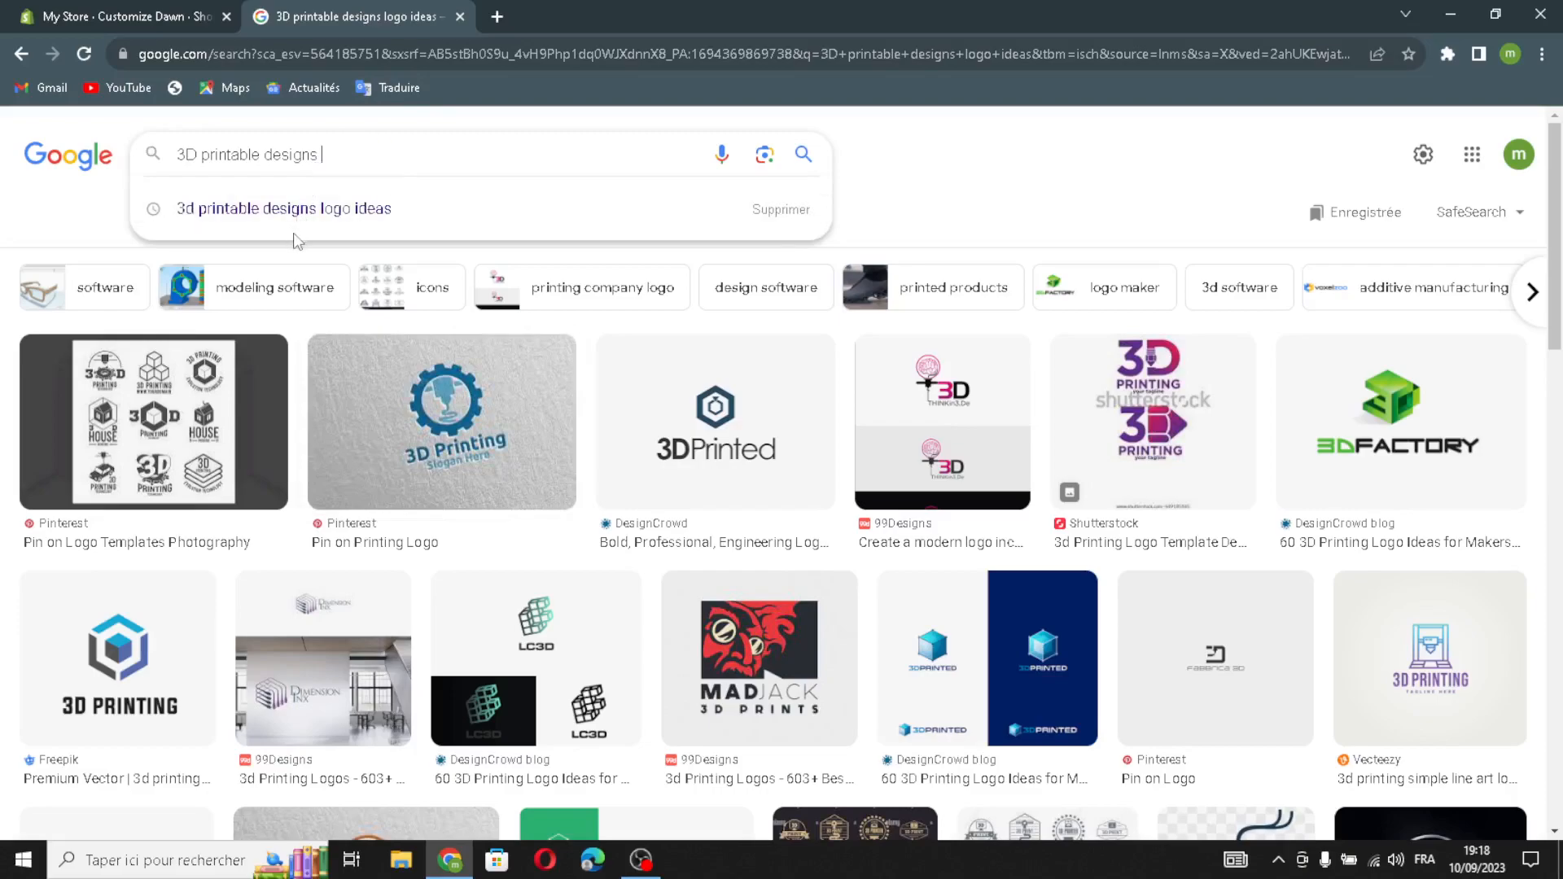
pyautogui.press('Return')
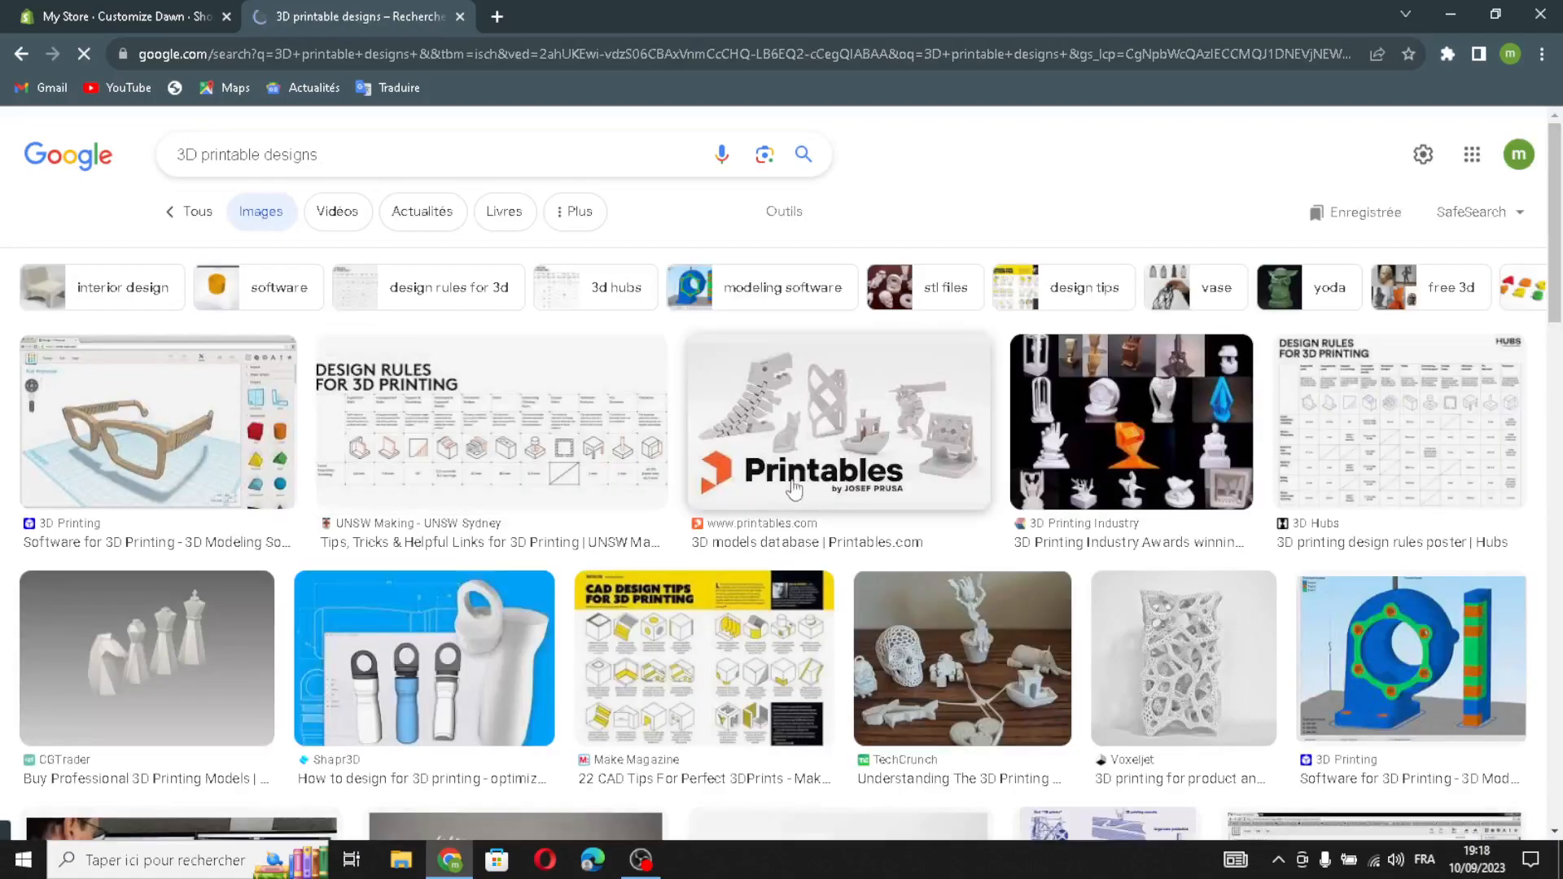
pyautogui.scroll(-6, 855, 521)
pyautogui.scroll(-4, 893, 549)
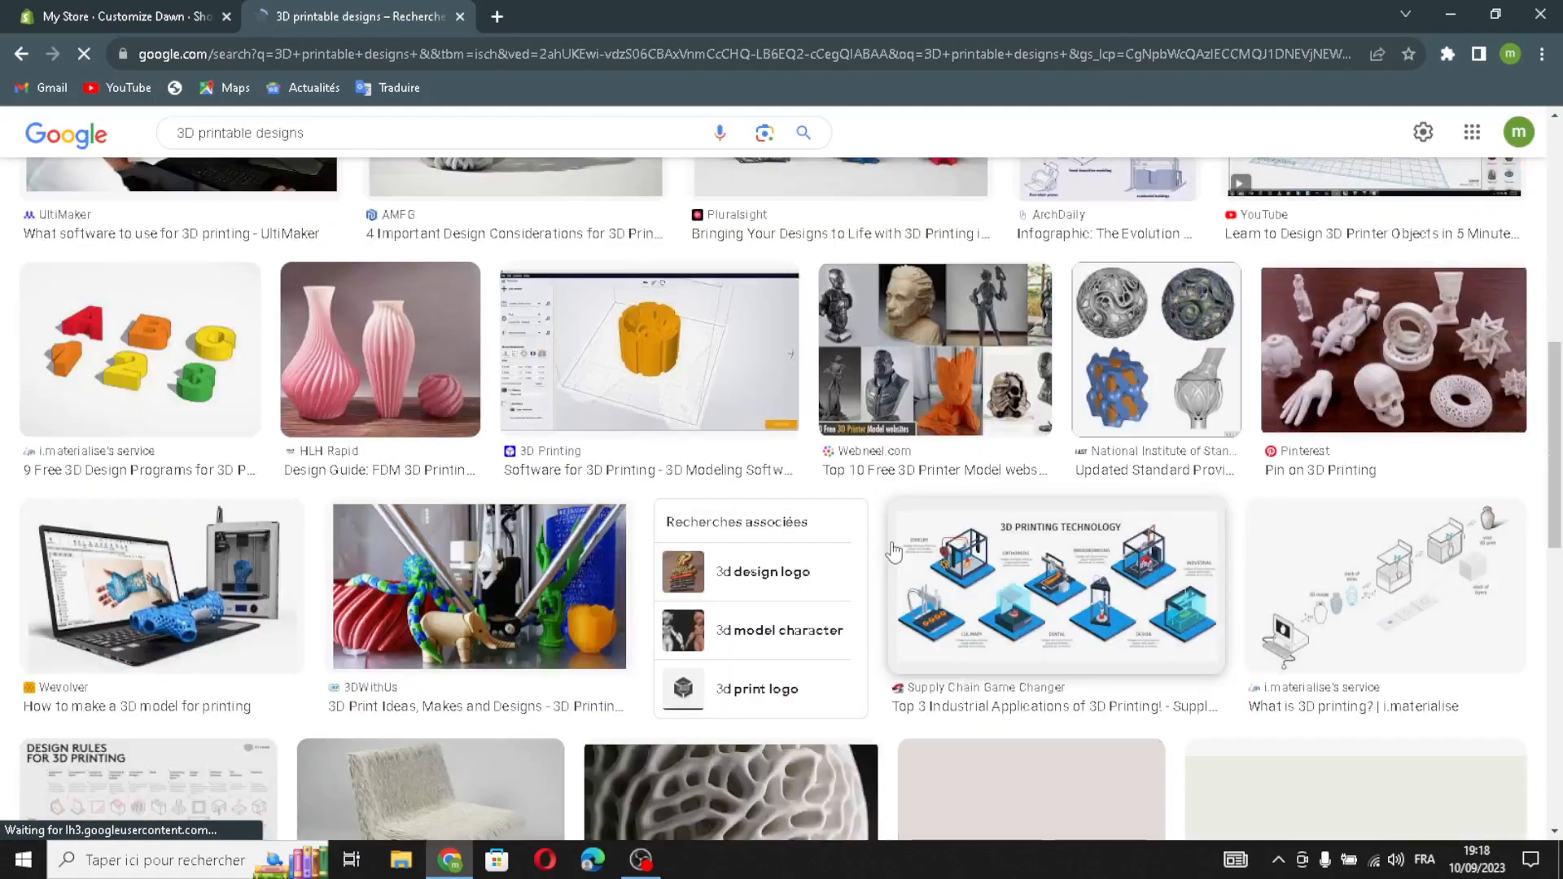
pyautogui.scroll(-1, 1001, 574)
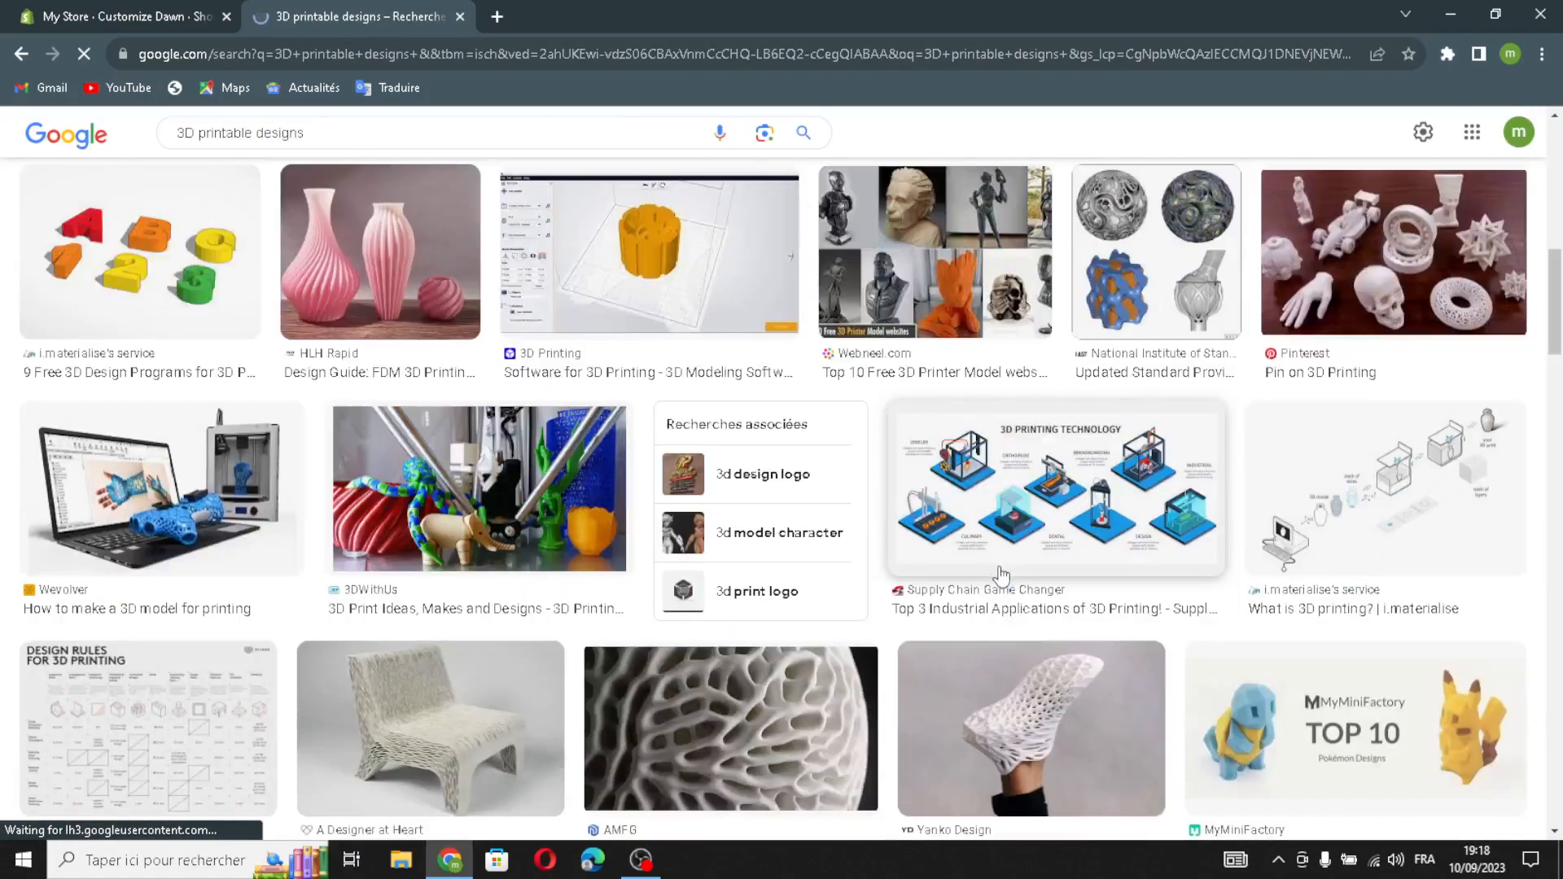
pyautogui.scroll(-1, 1001, 574)
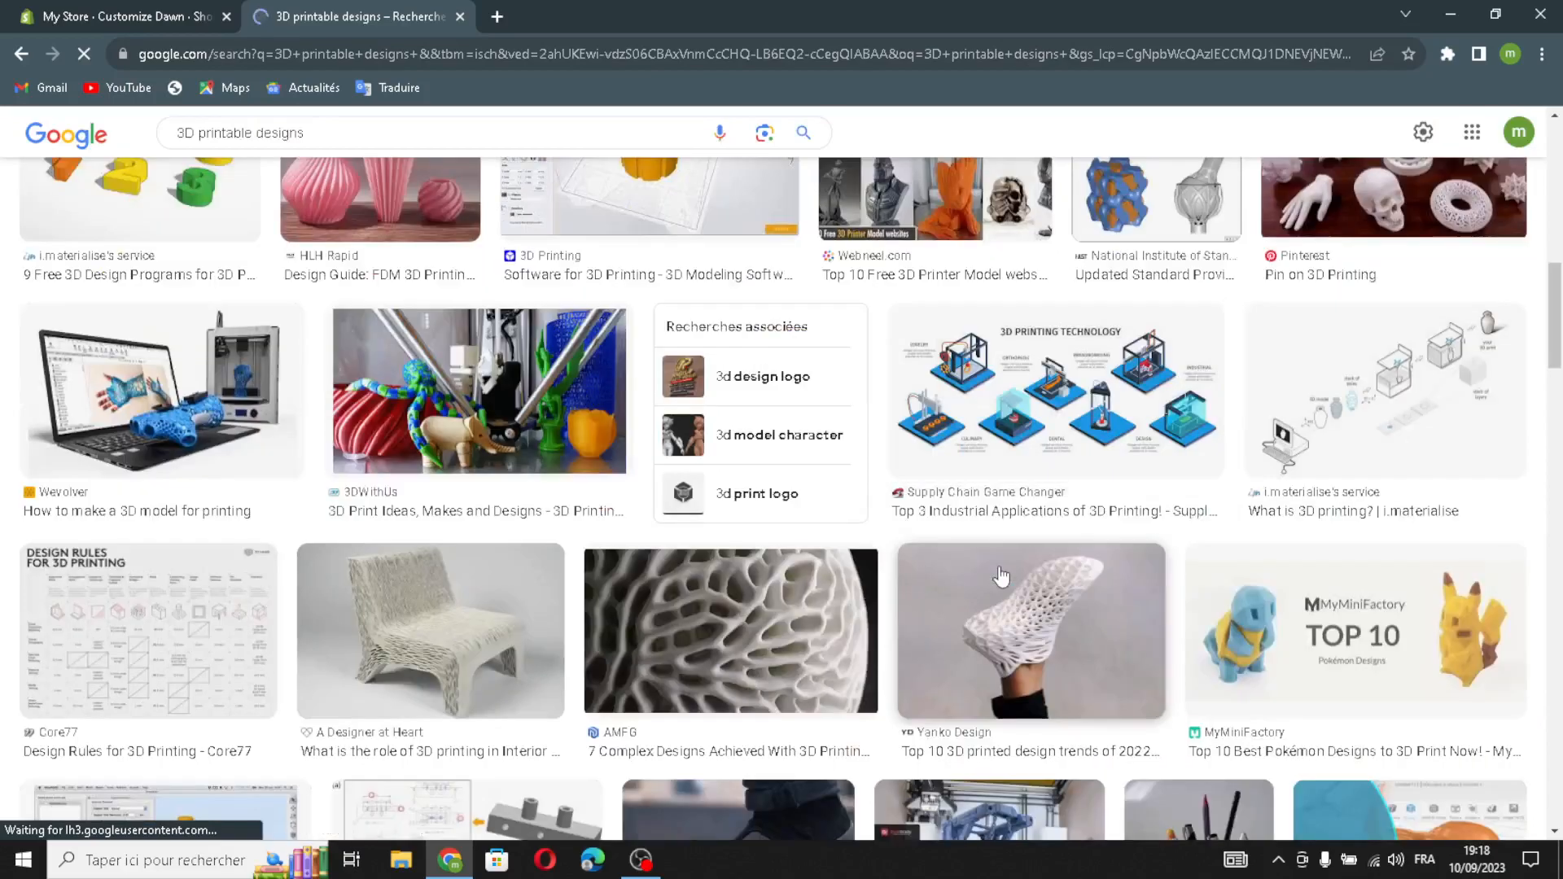
pyautogui.click(235, 431)
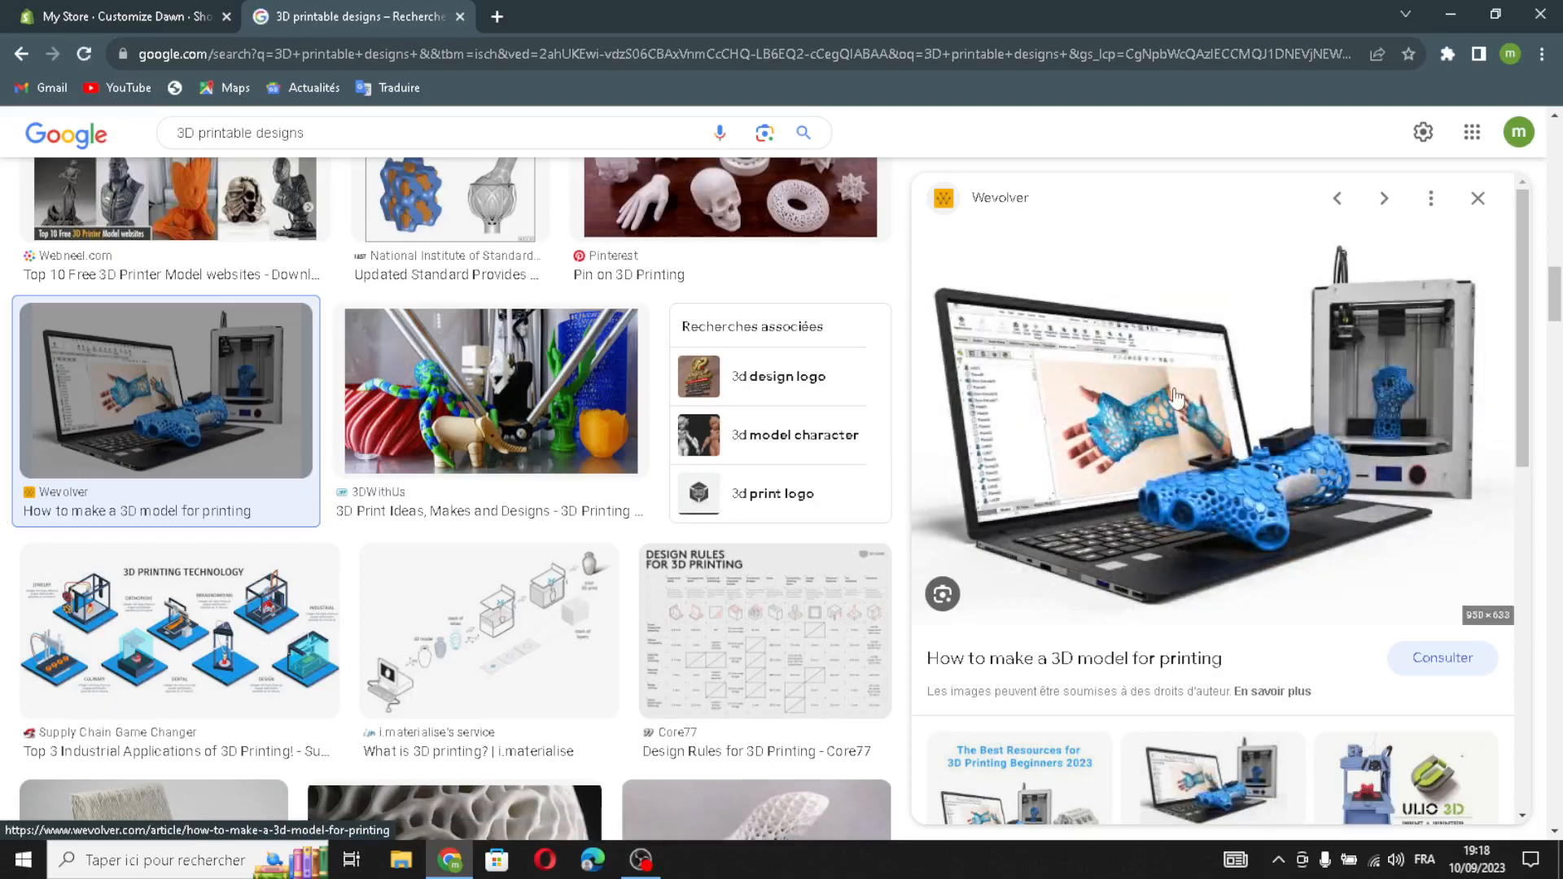
pyautogui.moveTo(1201, 397); pyautogui.dragTo(668, 407)
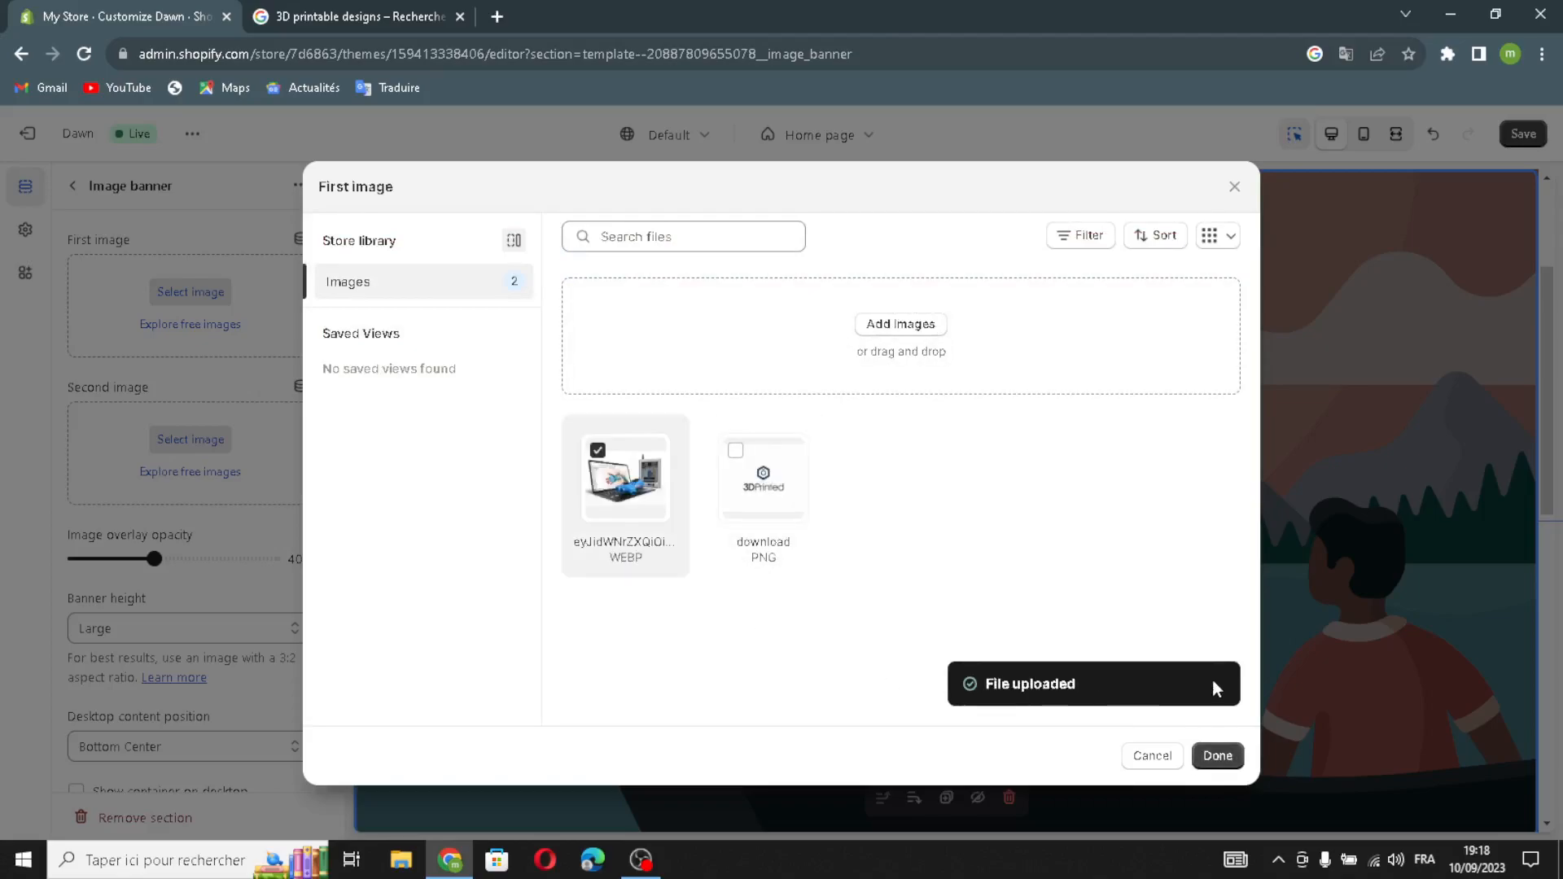
# Confirm the laptop-and-3D-printer photo as the banner's first image and scroll to its settings.
pyautogui.click(1216, 756)
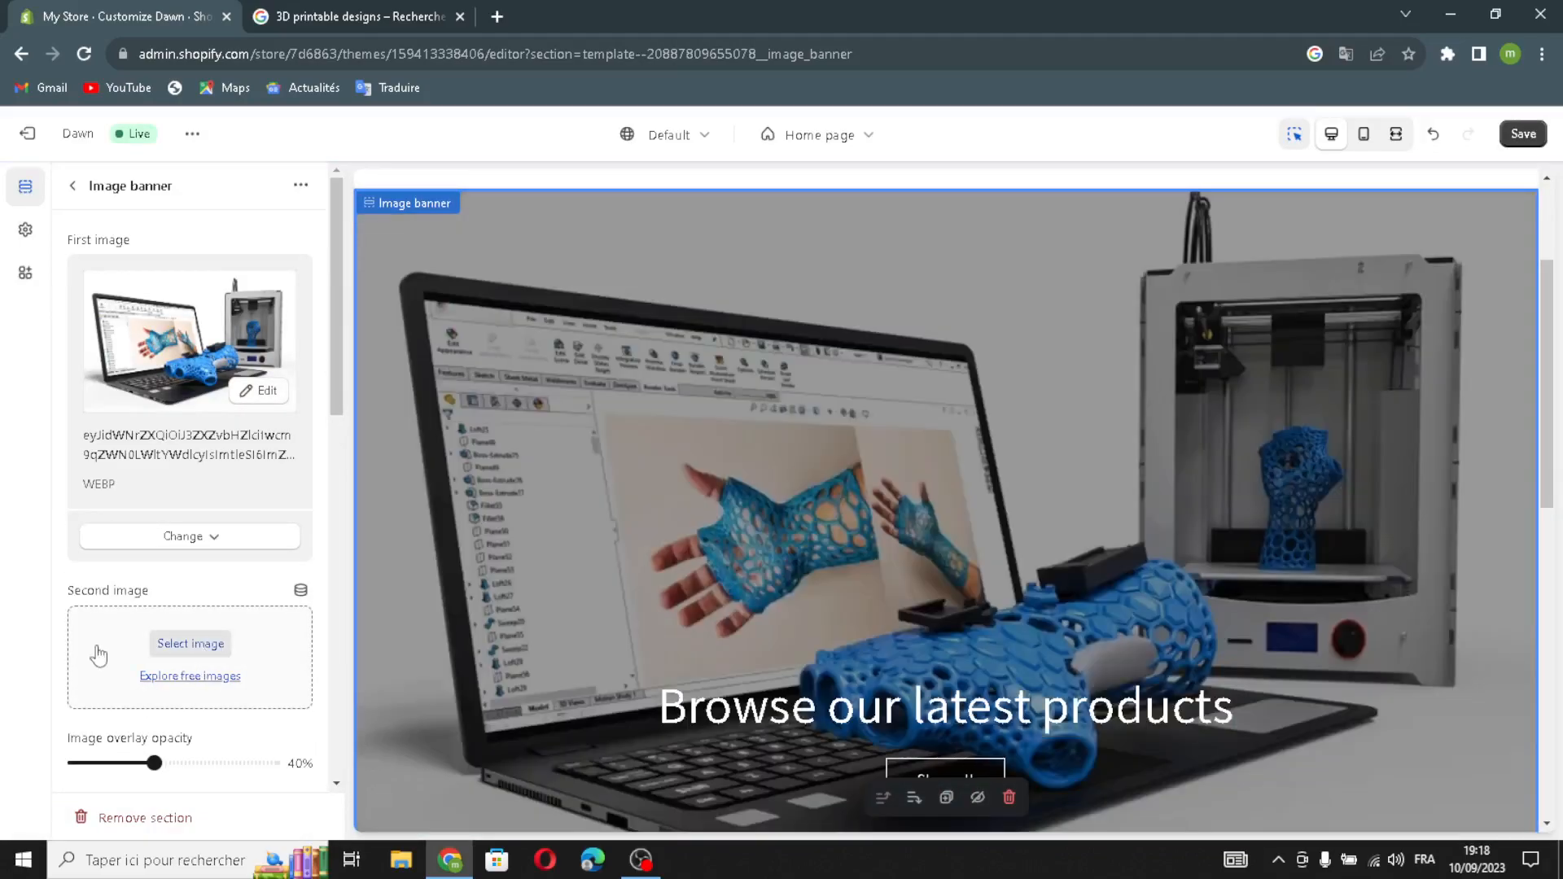
pyautogui.scroll(-3, 210, 584)
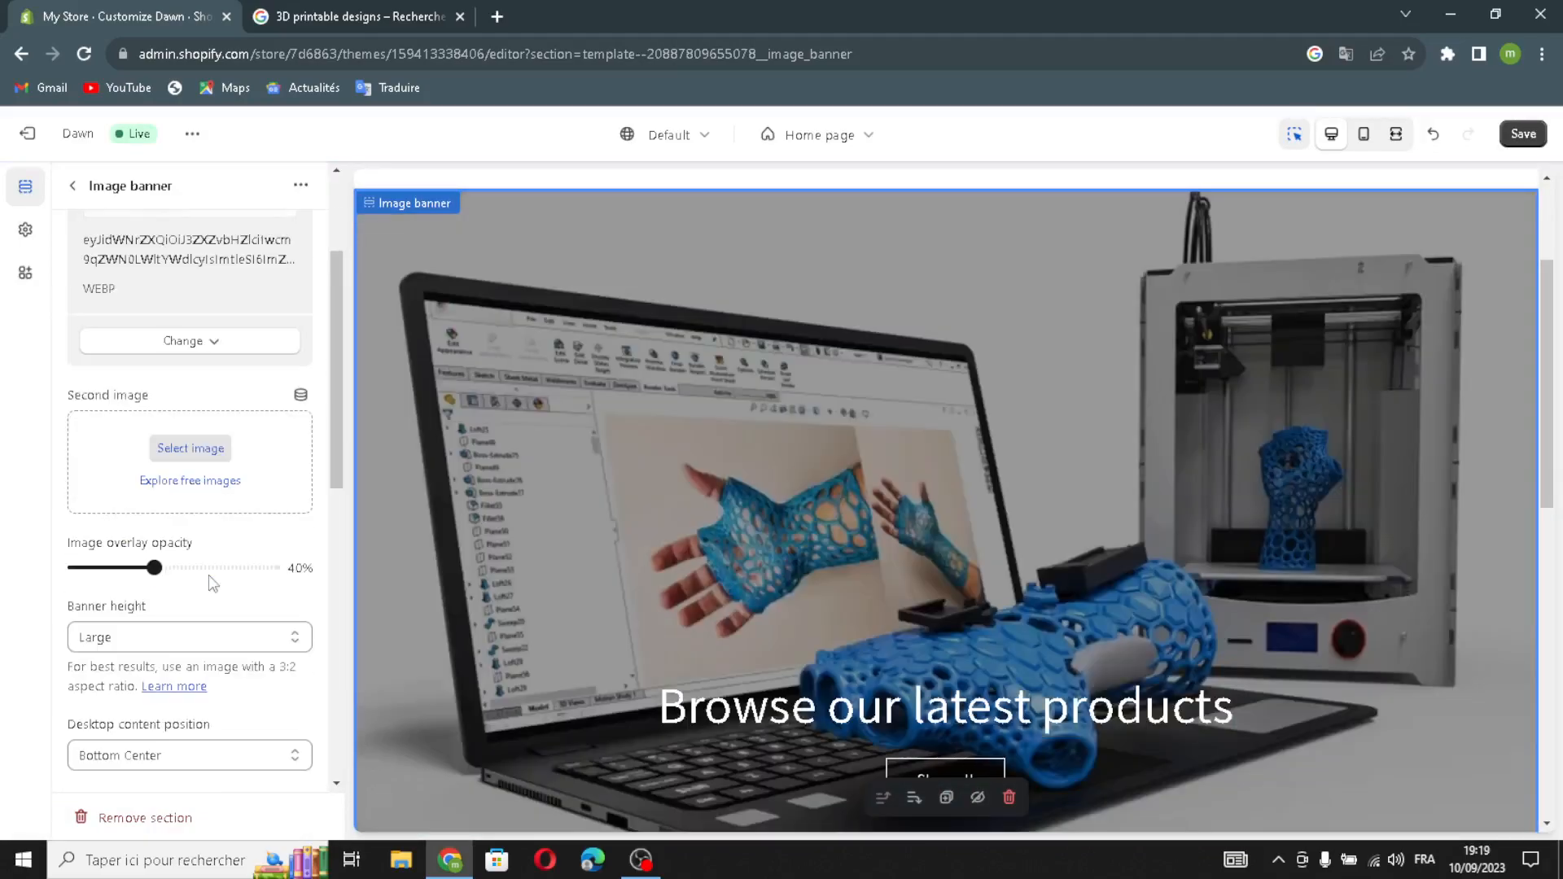
pyautogui.scroll(-1, 812, 602)
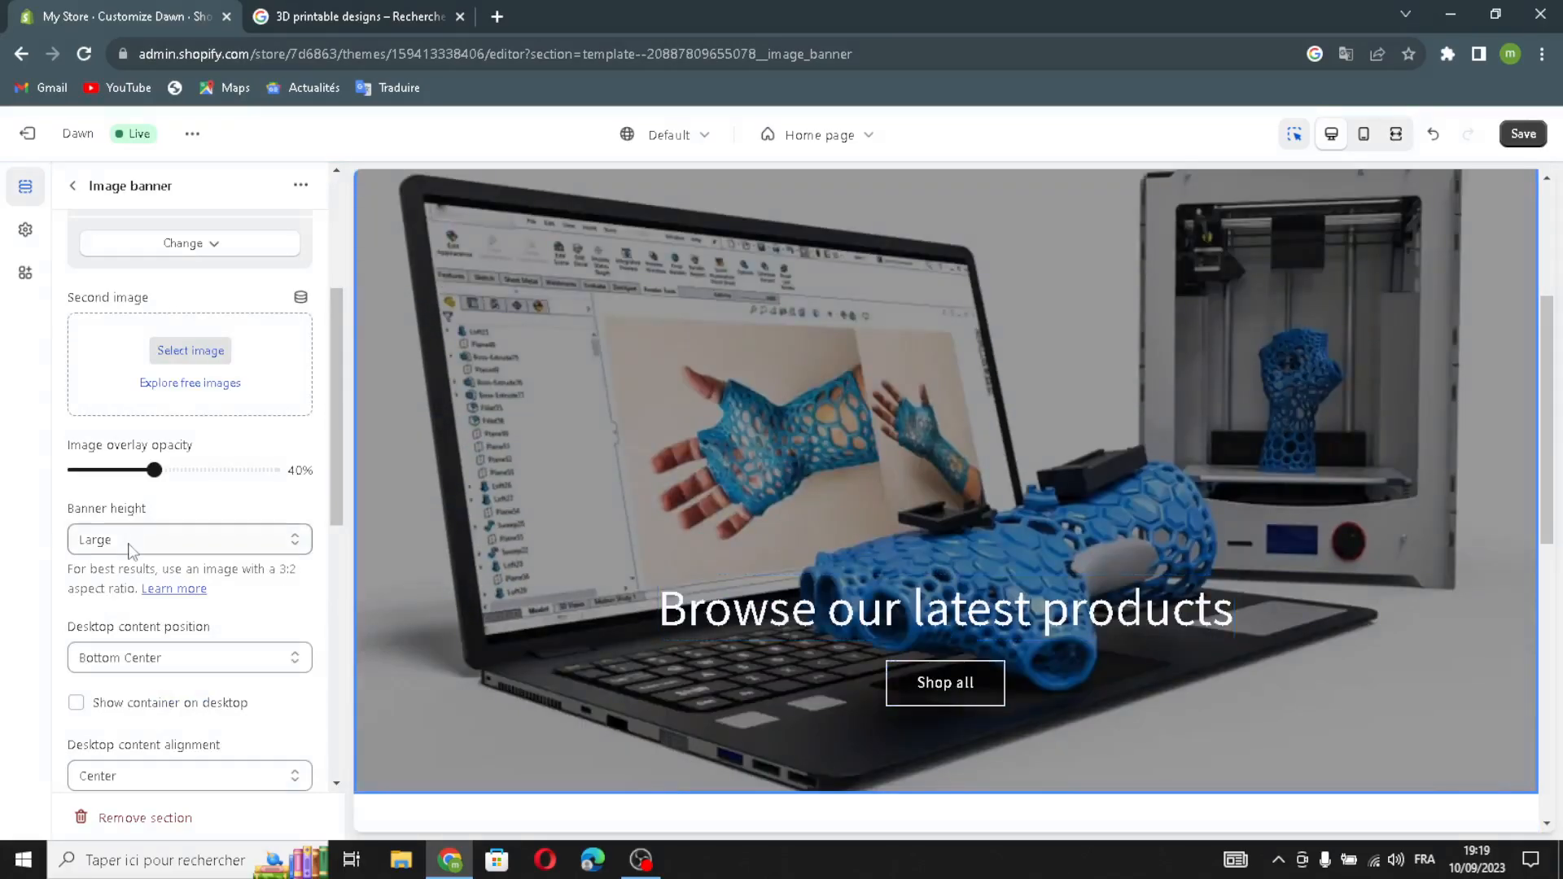
# Set the image banner height to Medium.
pyautogui.click(131, 541)
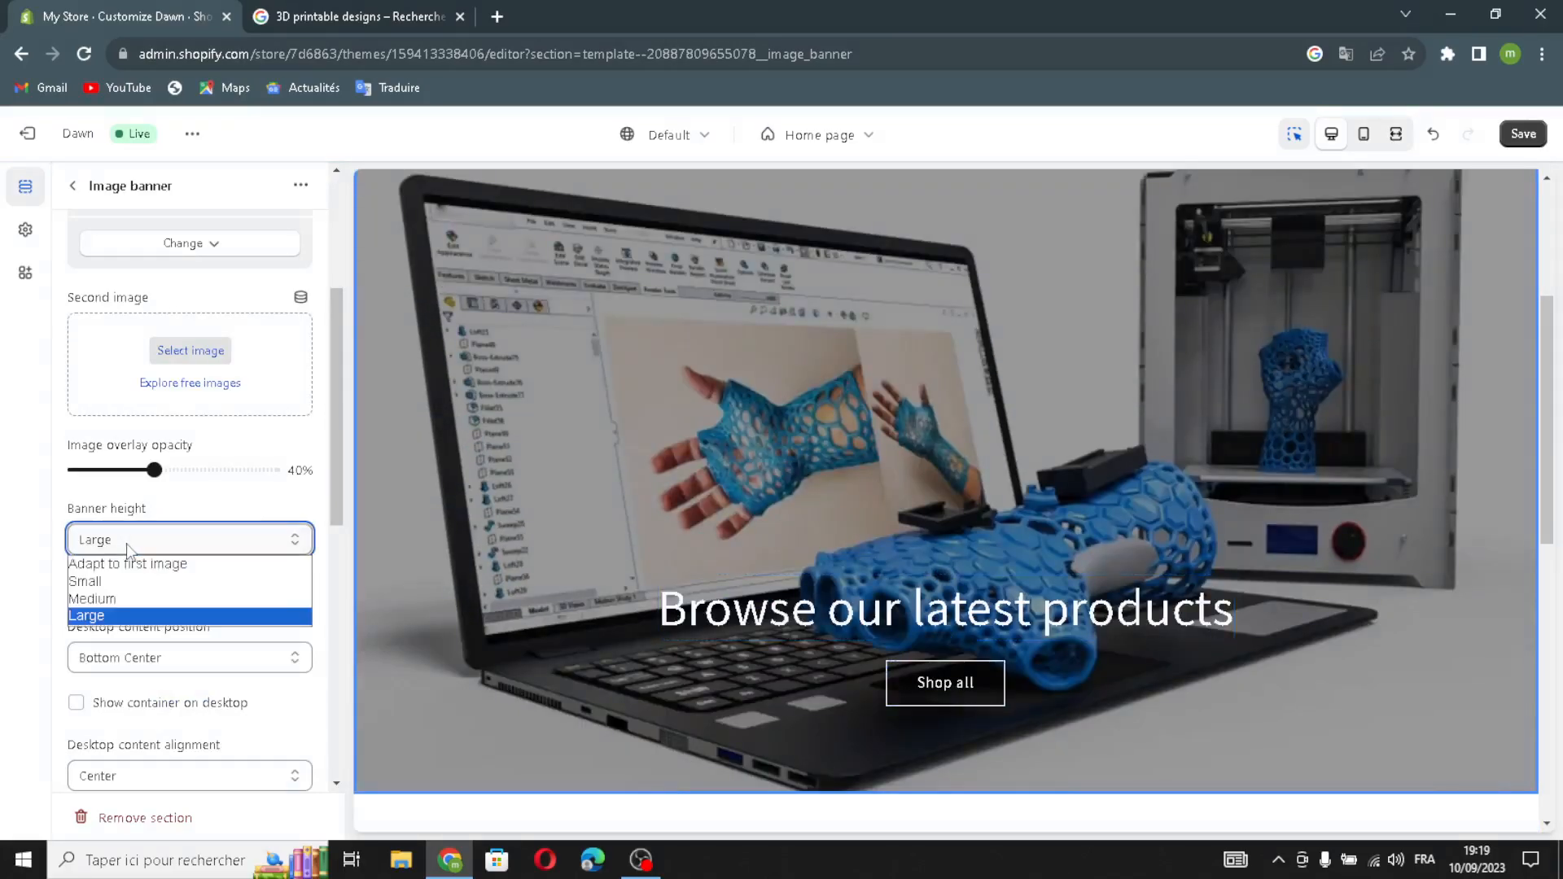
pyautogui.click(110, 582)
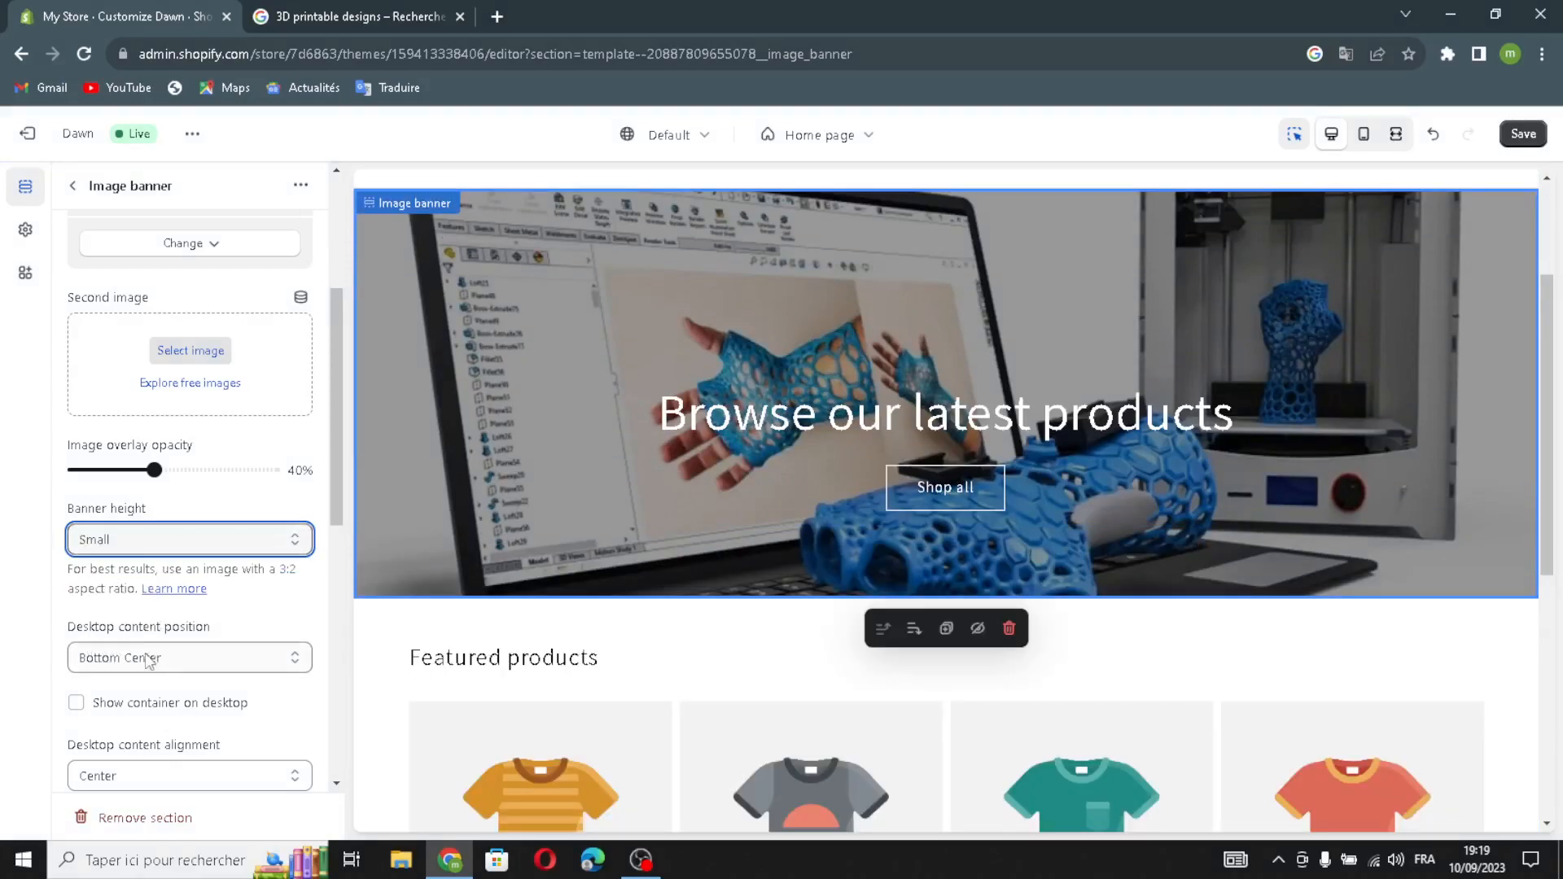
pyautogui.click(180, 533)
pyautogui.click(162, 600)
pyautogui.scroll(-1, 113, 714)
# Show the text container on desktop, keeping desktop content centred.
pyautogui.click(76, 605)
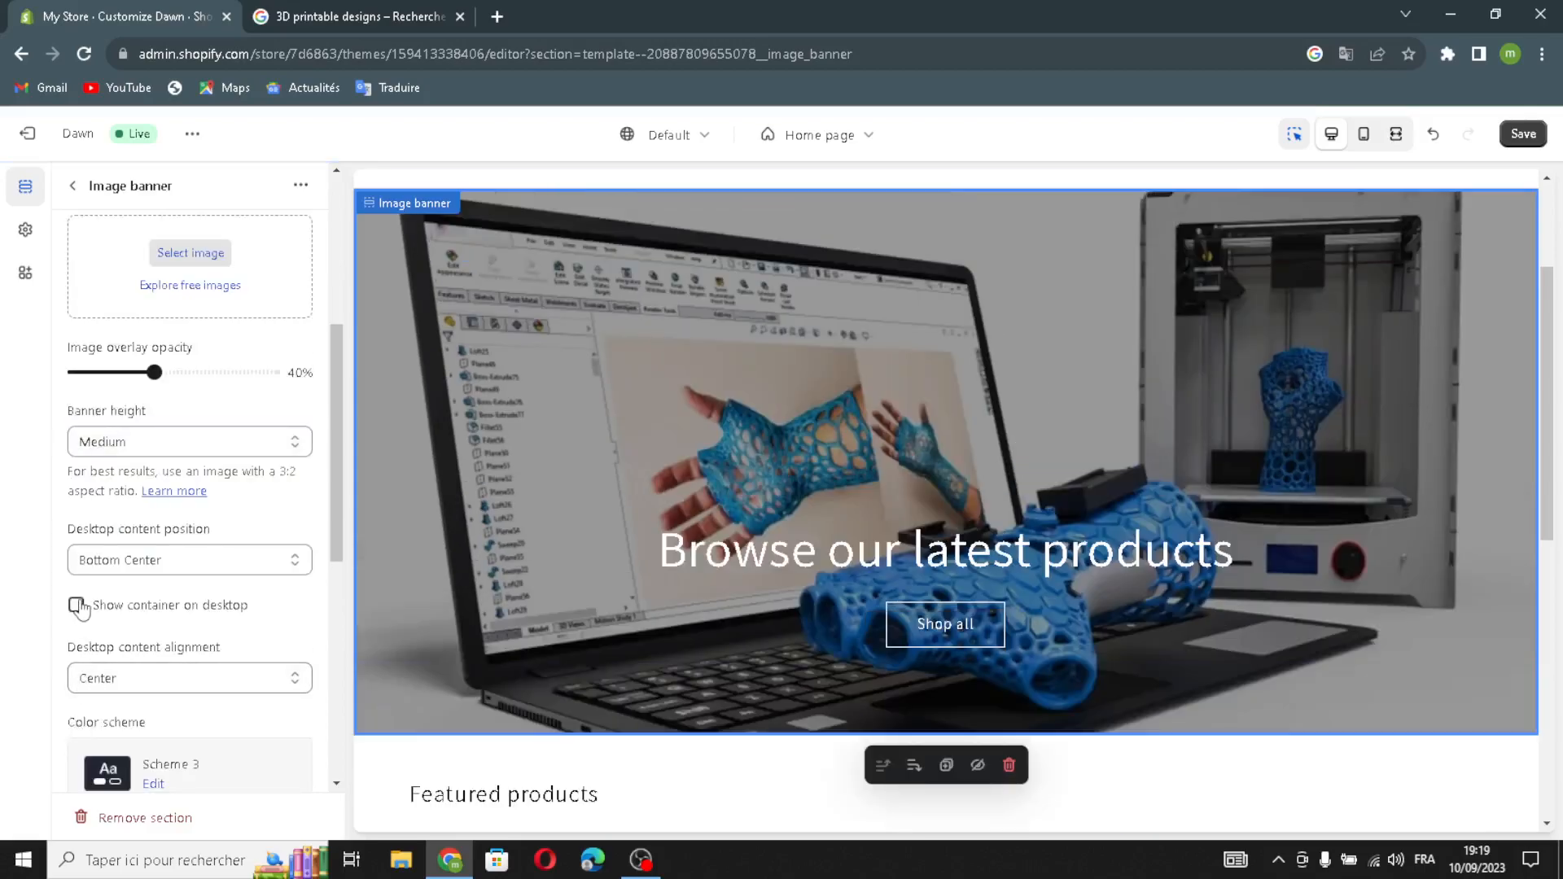
pyautogui.click(176, 681)
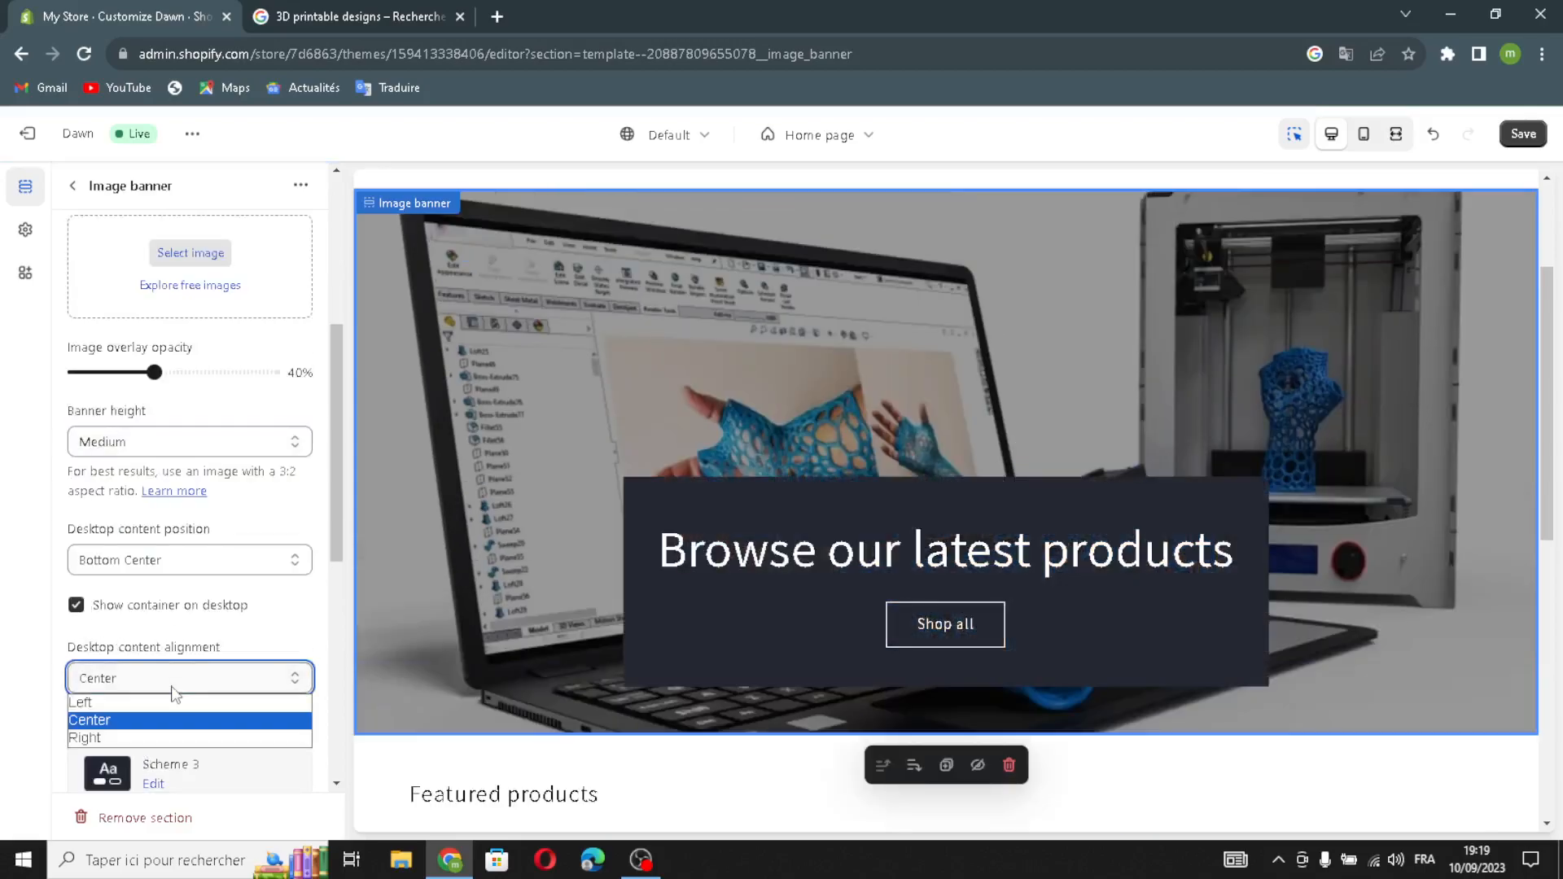
pyautogui.click(131, 676)
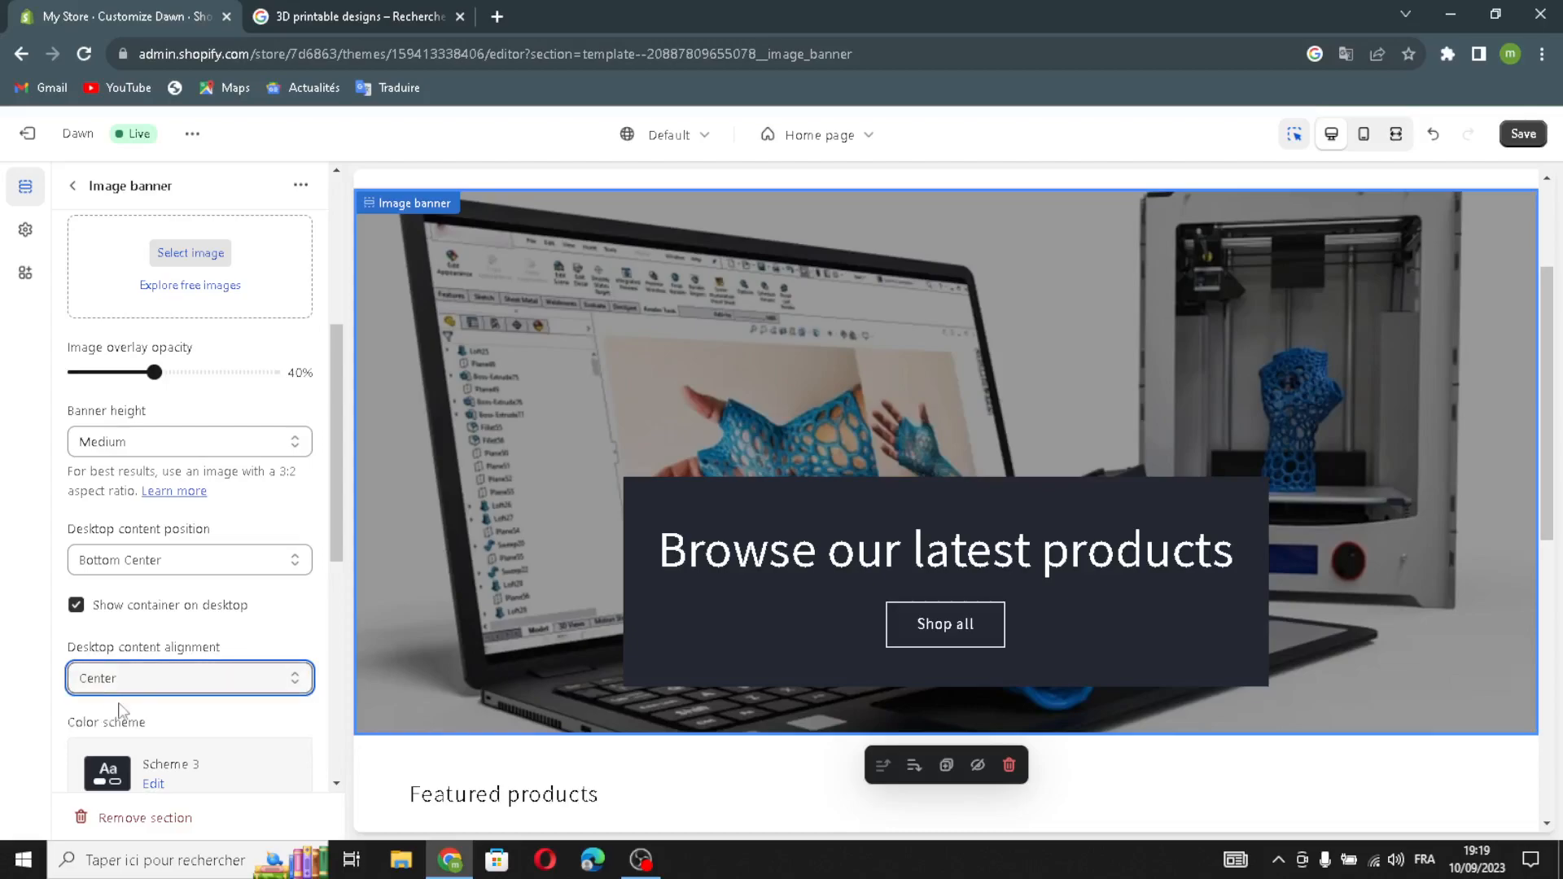
pyautogui.scroll(-4, 90, 611)
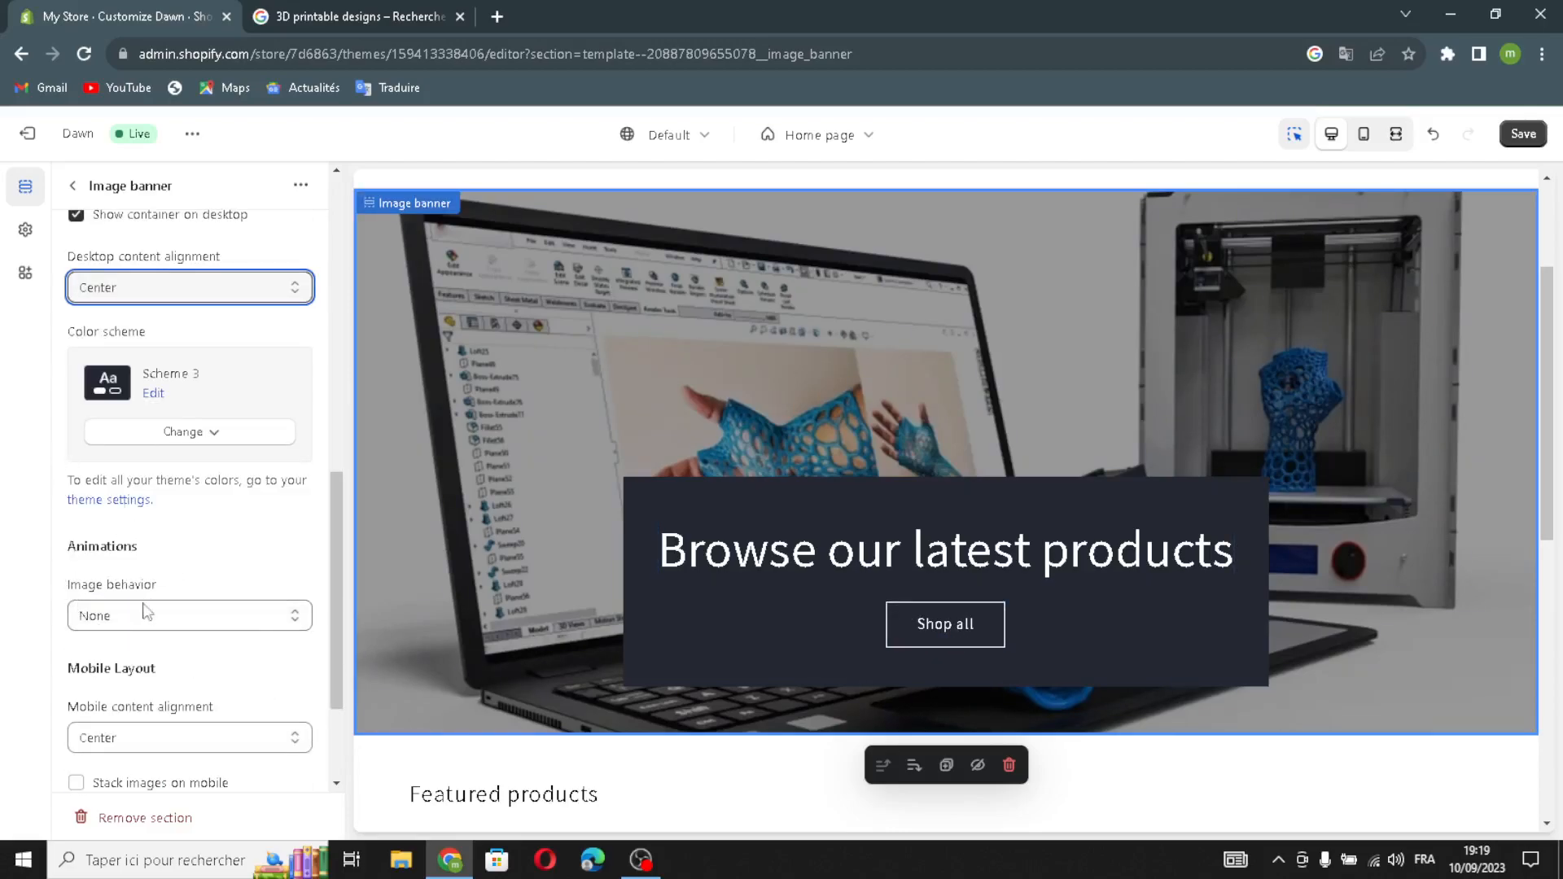
# Keep mobile content centred and stack the banner images on mobile.
pyautogui.click(102, 745)
pyautogui.click(104, 755)
pyautogui.scroll(-2, 163, 708)
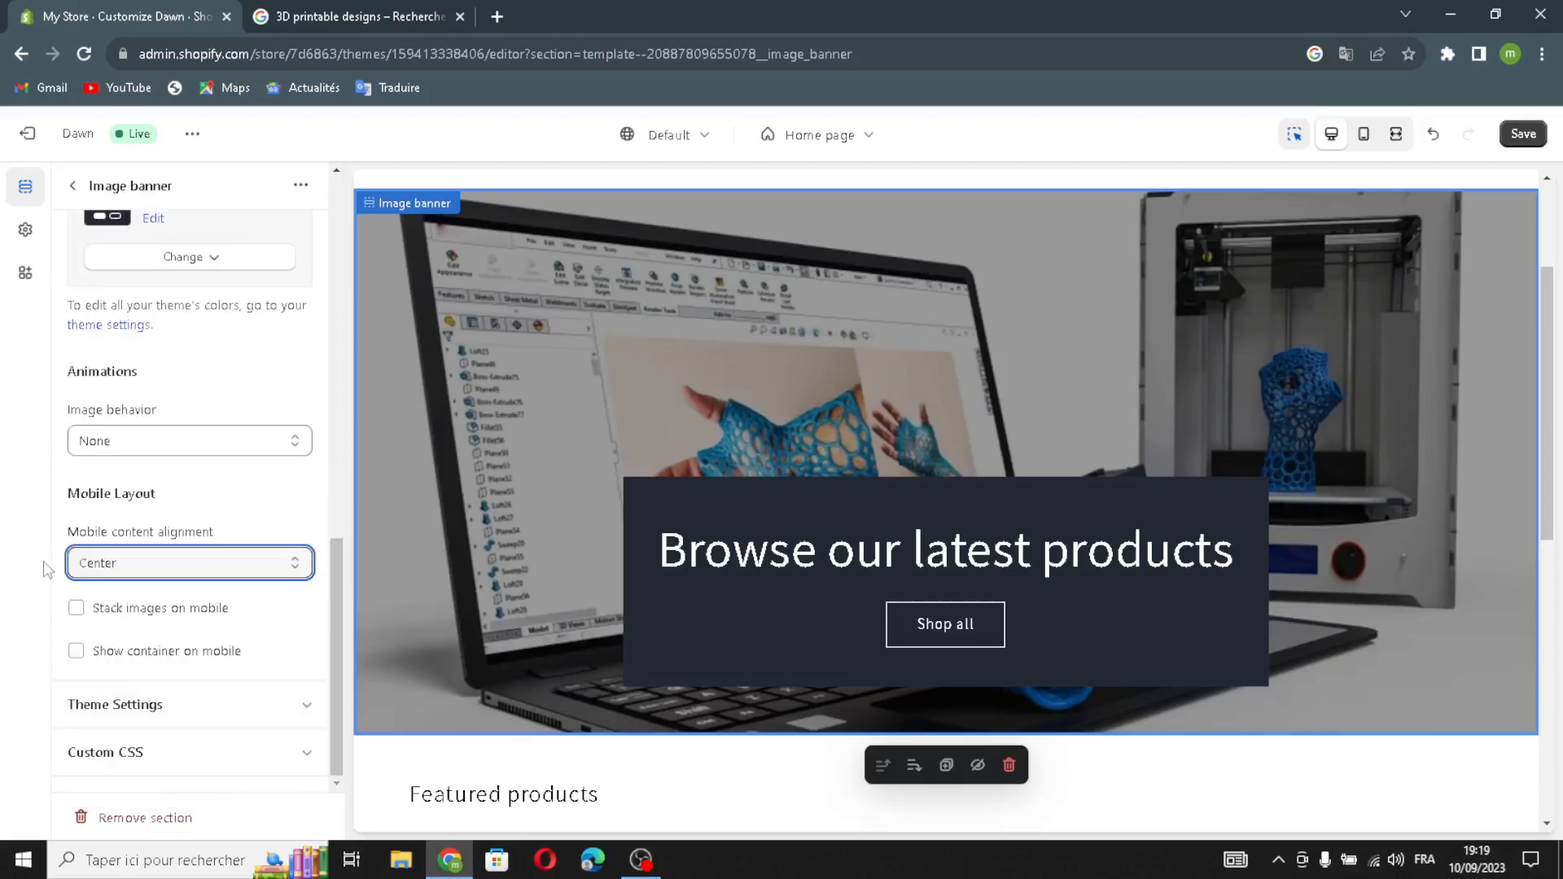
pyautogui.click(82, 612)
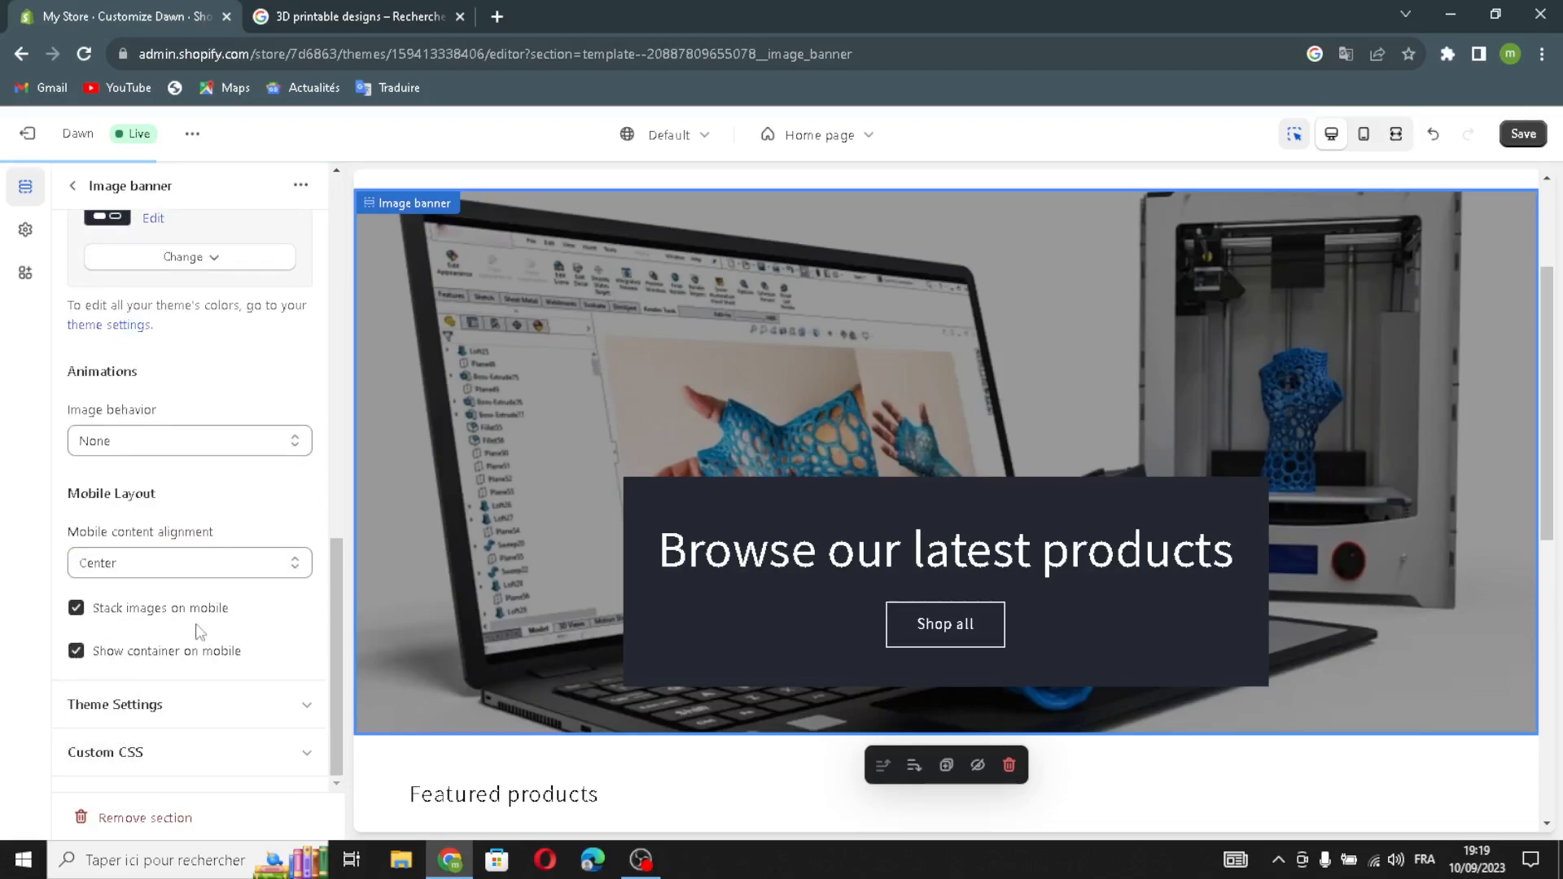
pyautogui.scroll(2, 145, 477)
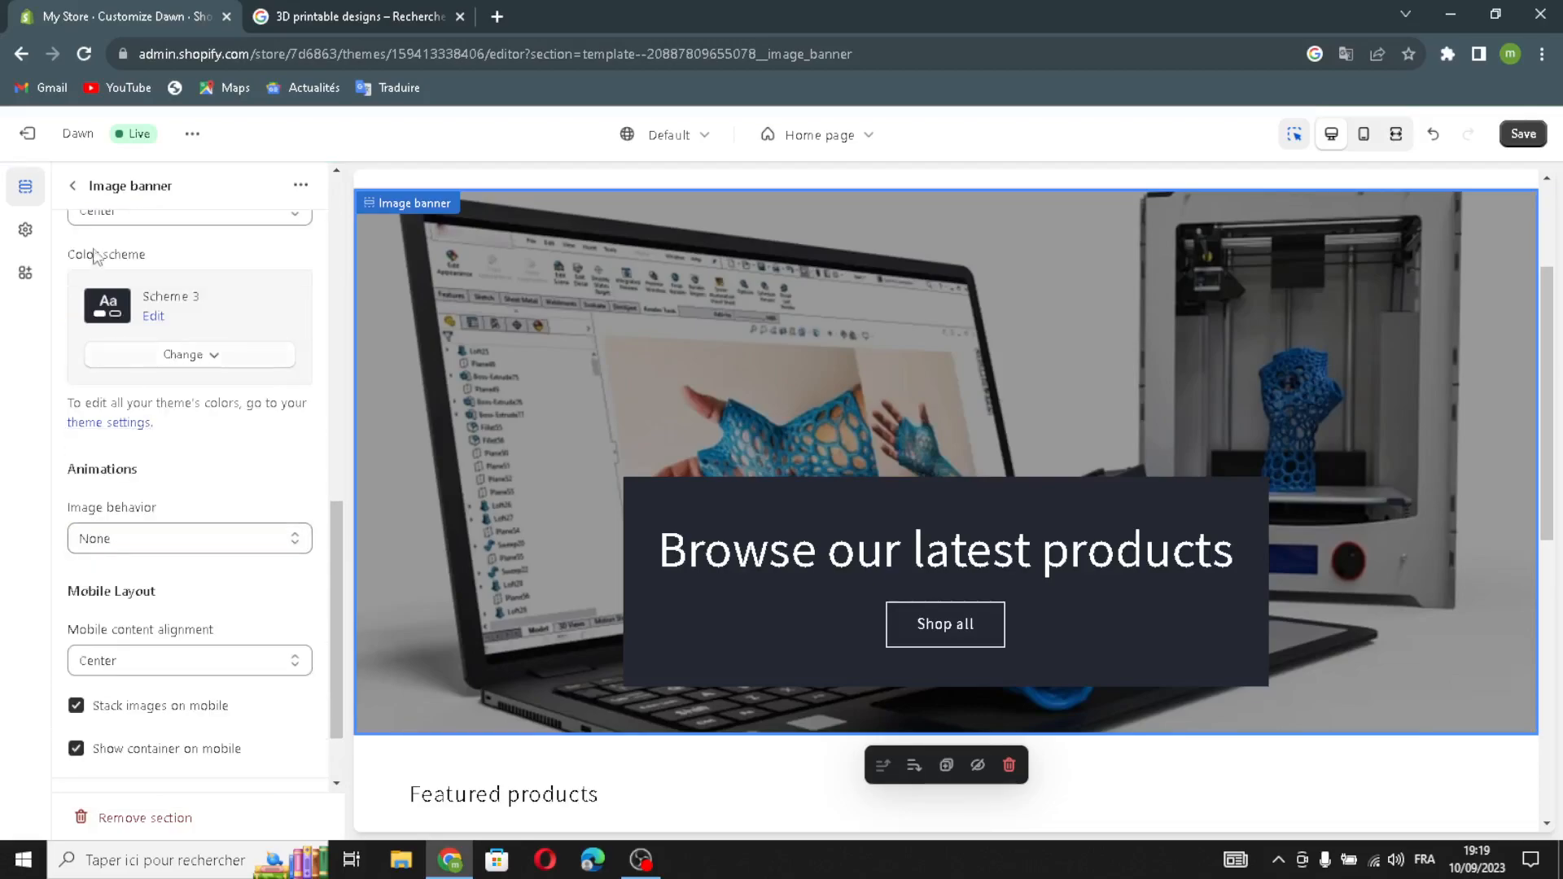
pyautogui.click(73, 185)
pyautogui.click(188, 552)
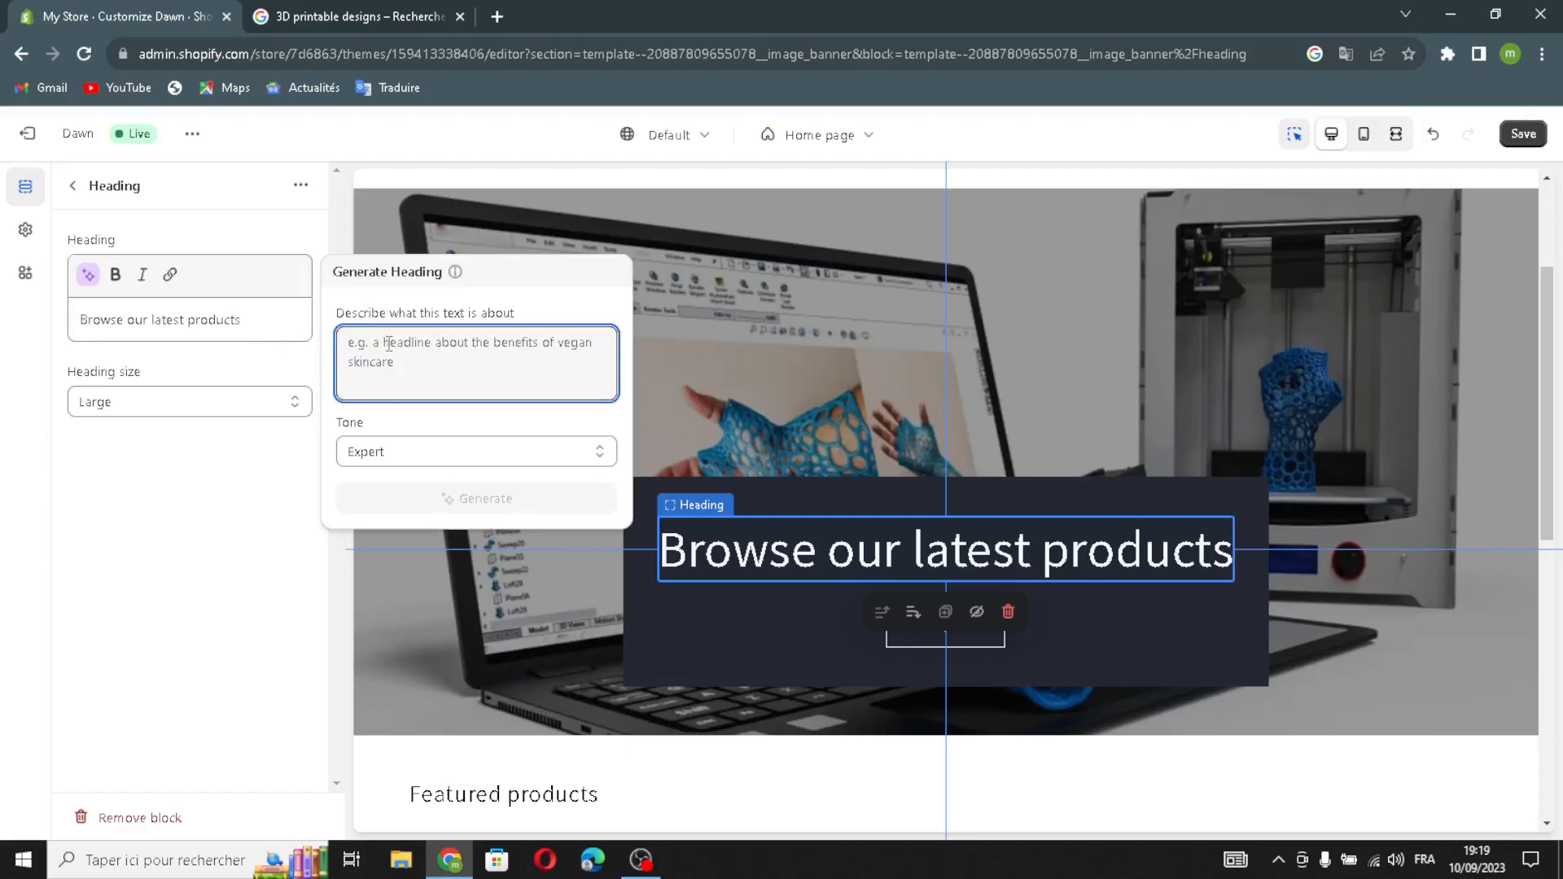
# Generate heading suggestions for '3D printable designs', then dismiss them without choosing one.
pyautogui.write('3D ')
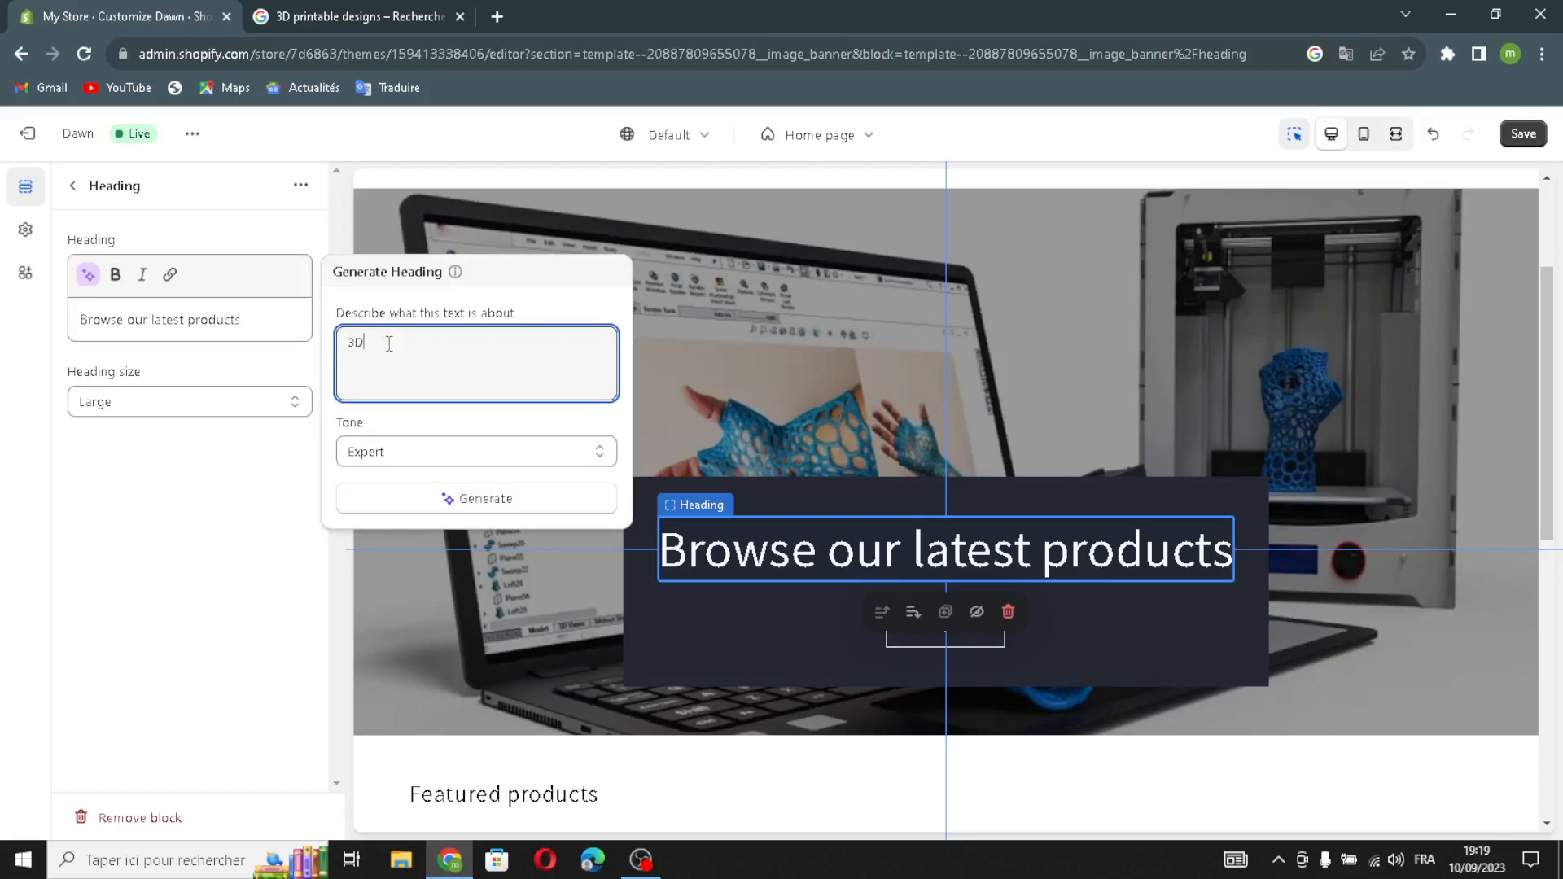
pyautogui.write('pri')
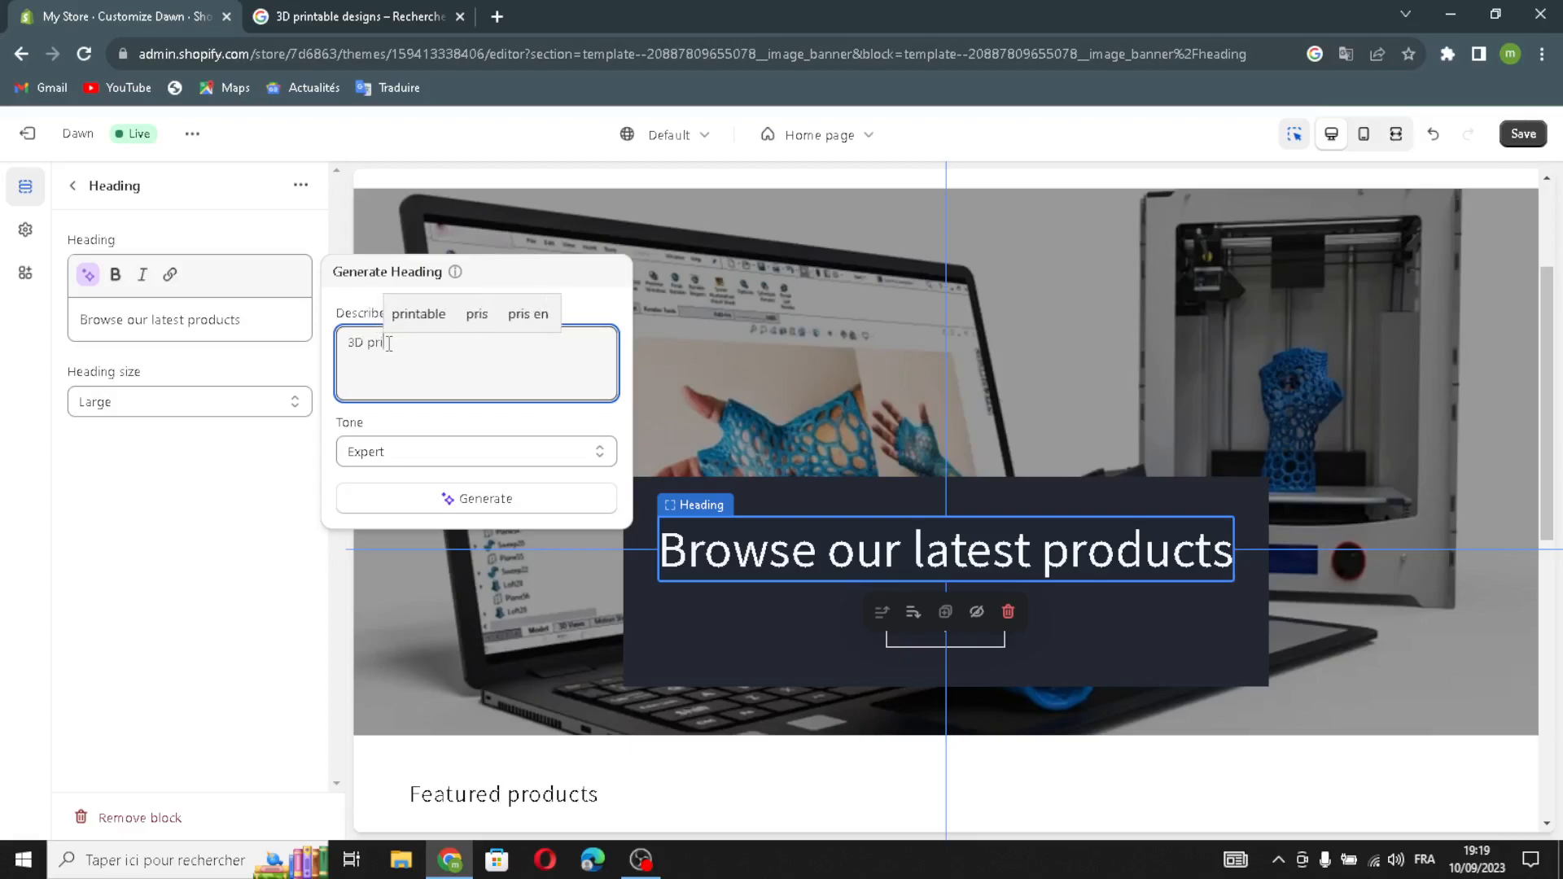
pyautogui.write('ntable')
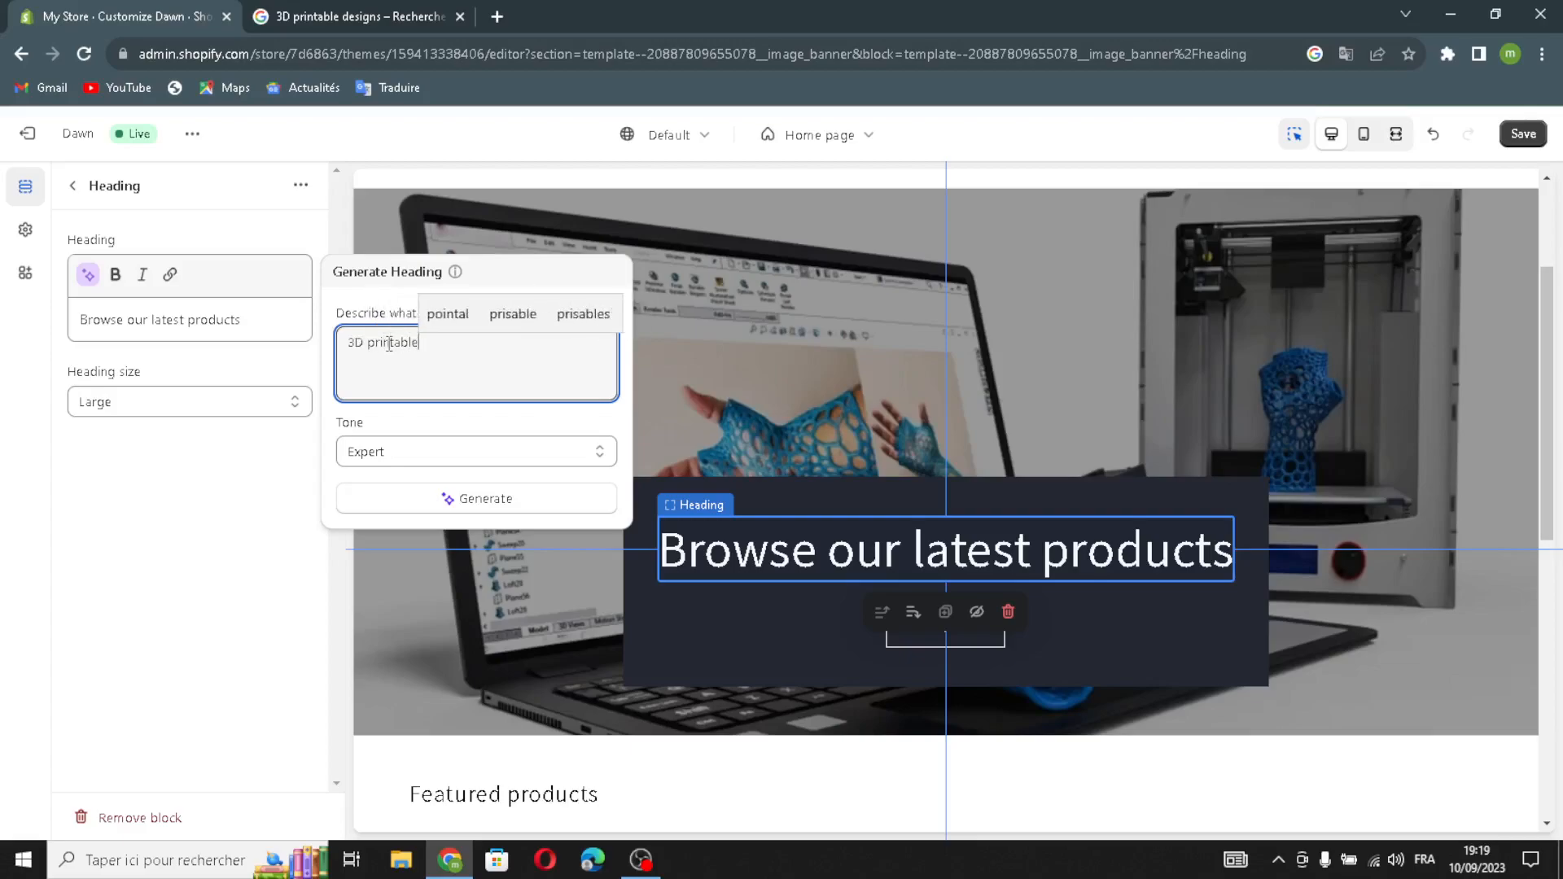
pyautogui.write(' designs')
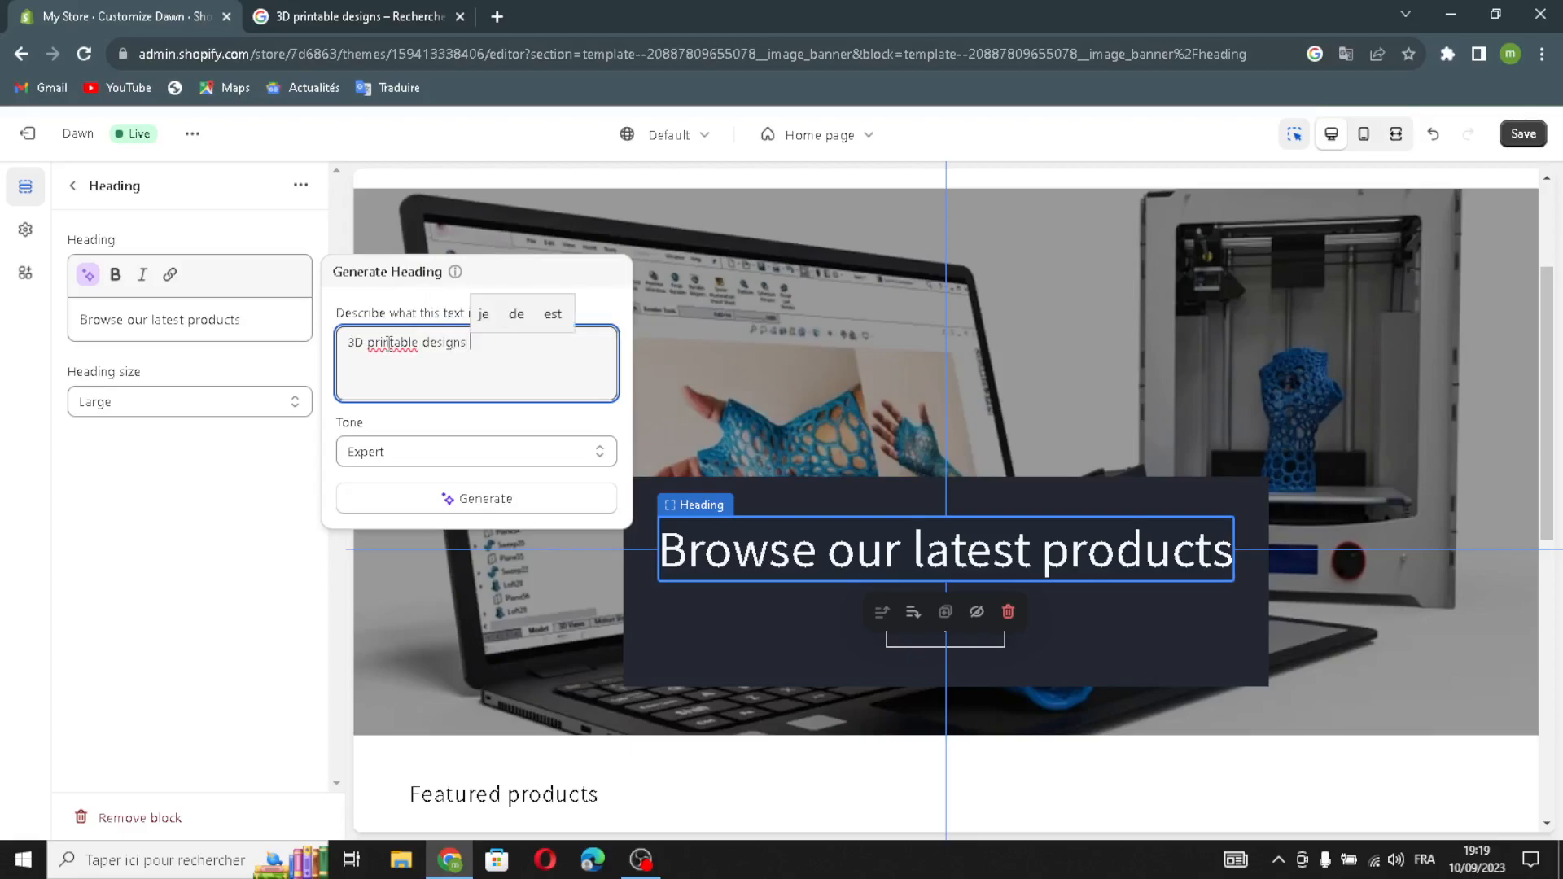
pyautogui.press('Return')
pyautogui.click(452, 497)
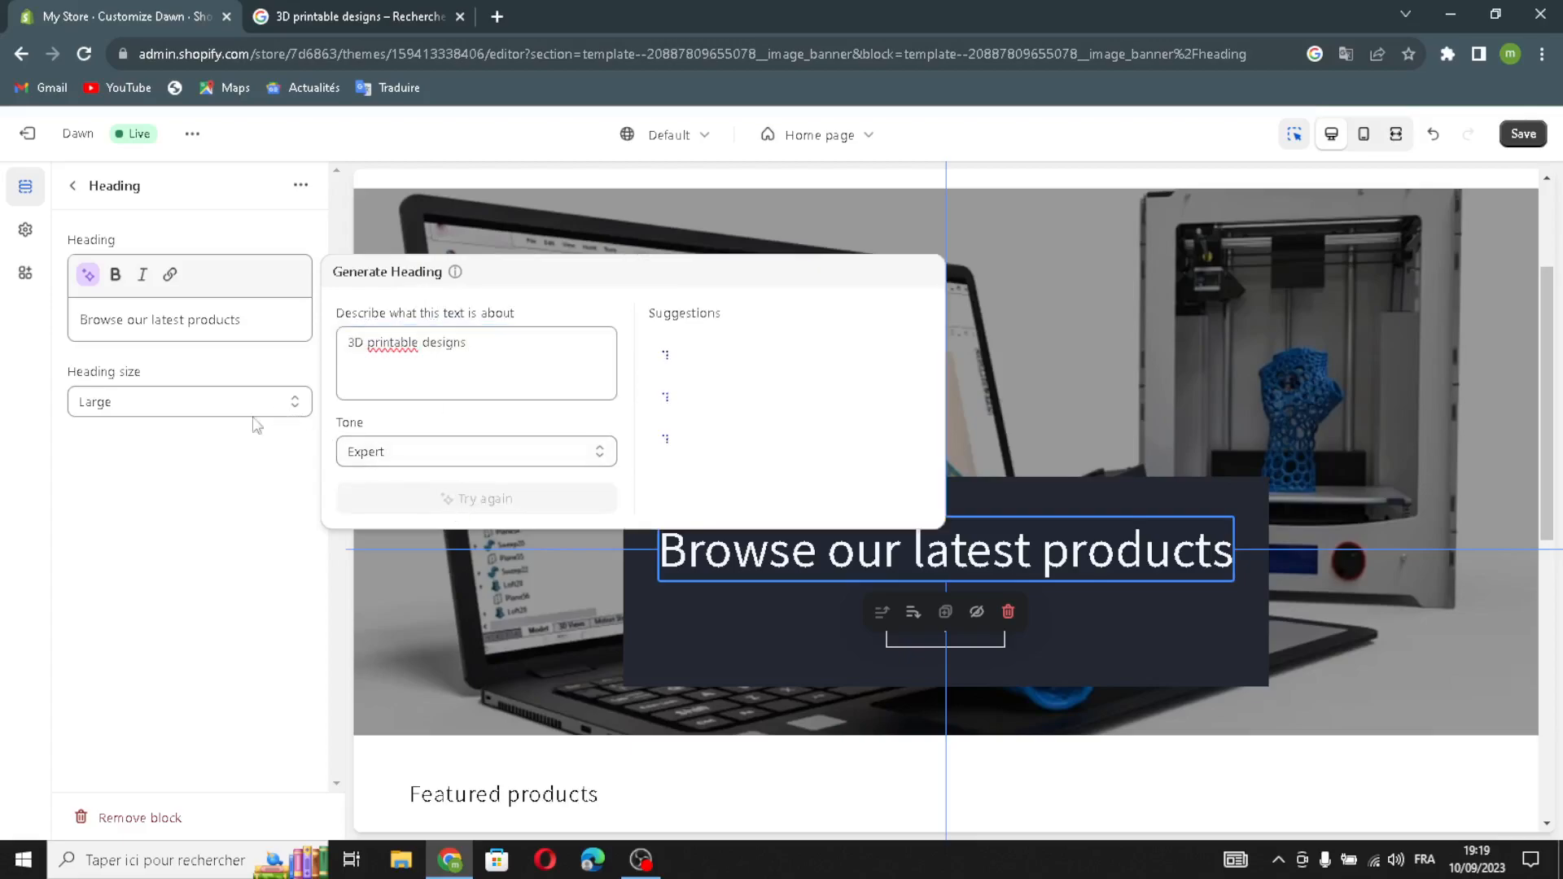
pyautogui.click(203, 408)
# Set the banner heading size to Small.
pyautogui.click(165, 403)
pyautogui.click(138, 428)
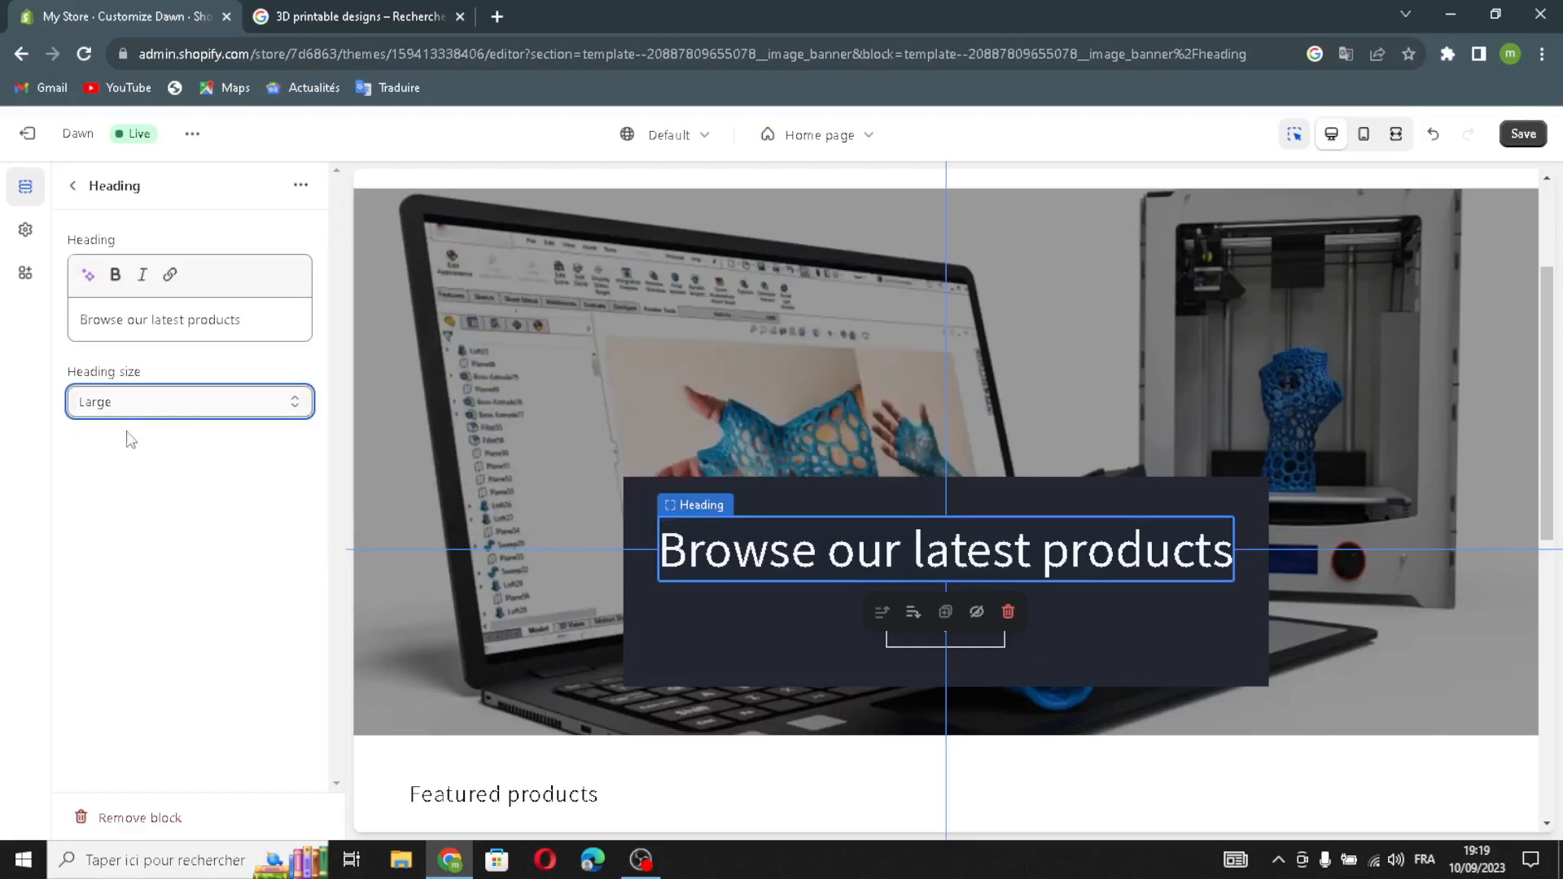
pyautogui.click(118, 407)
pyautogui.click(126, 480)
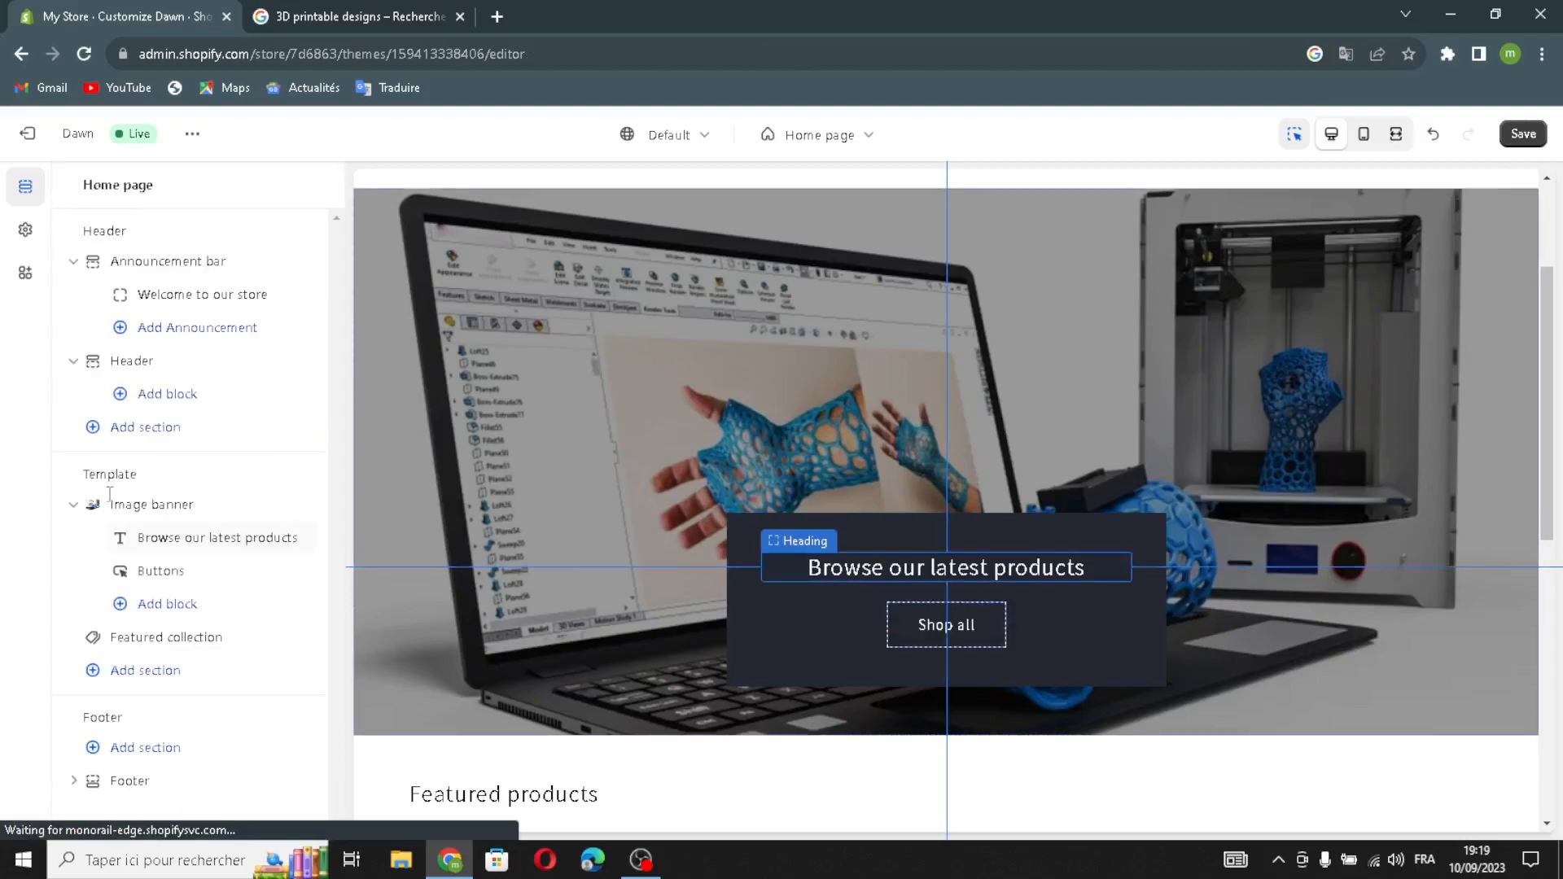
# Link the banner's first button, Shop all, to All collections.
pyautogui.click(134, 570)
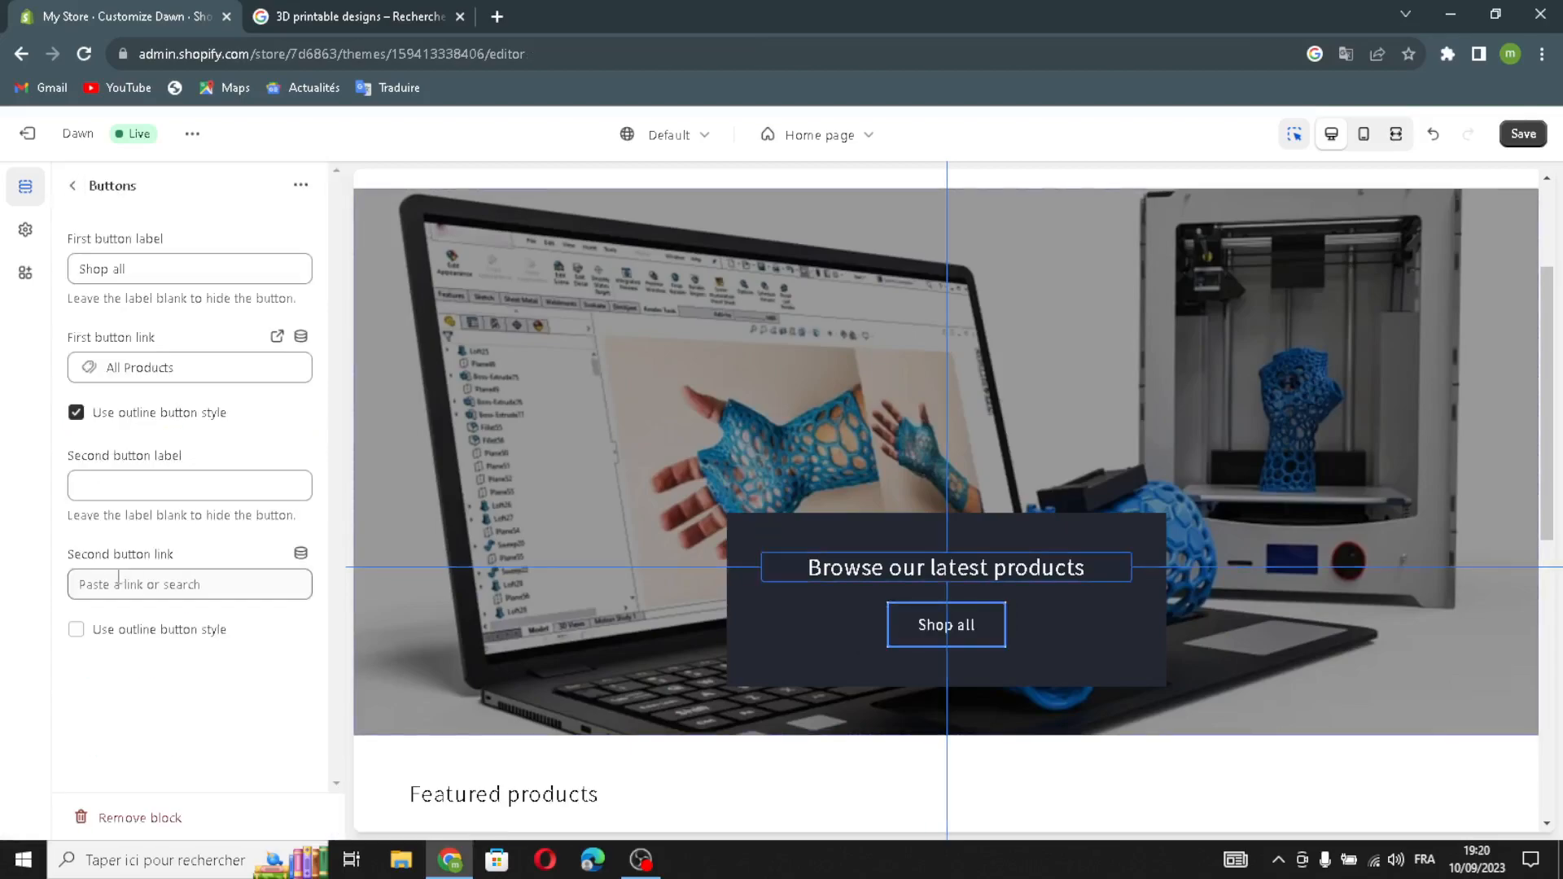
pyautogui.click(198, 270)
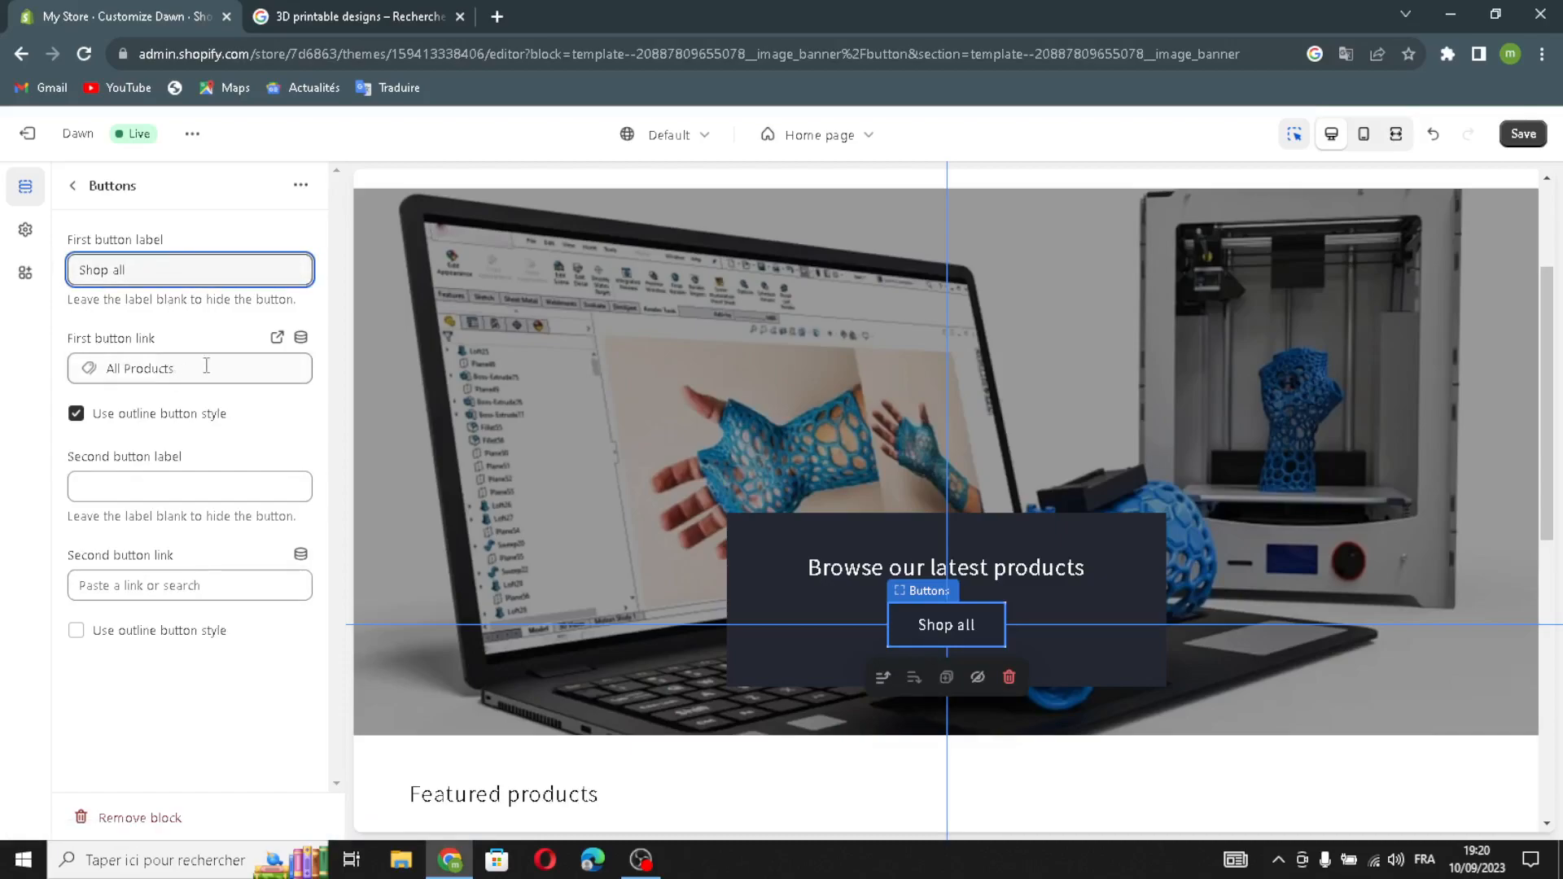
pyautogui.click(170, 364)
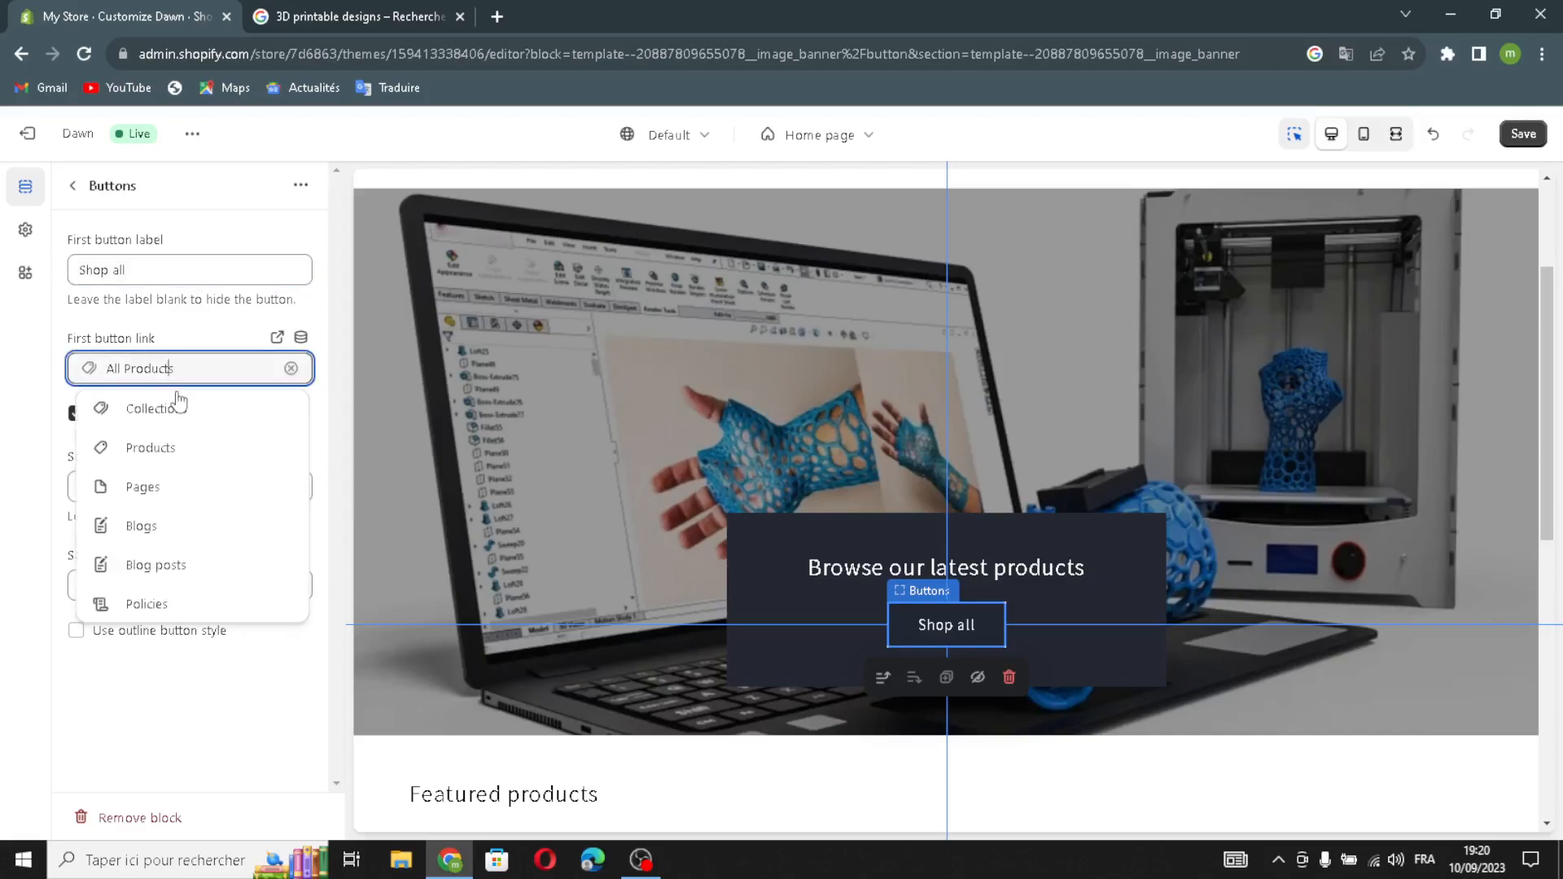
pyautogui.click(172, 414)
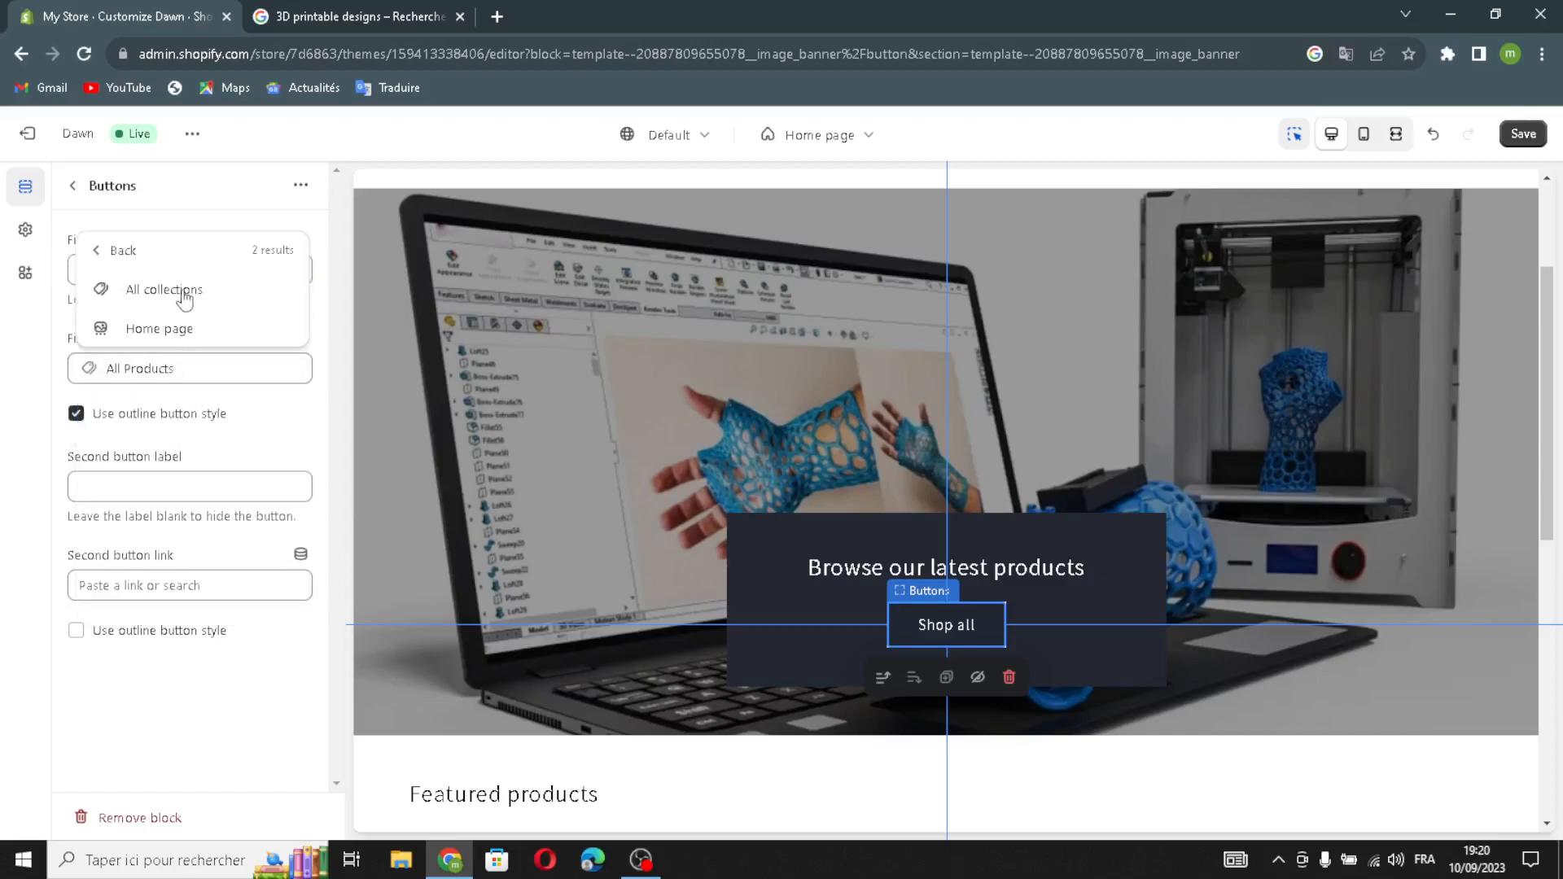
pyautogui.click(167, 290)
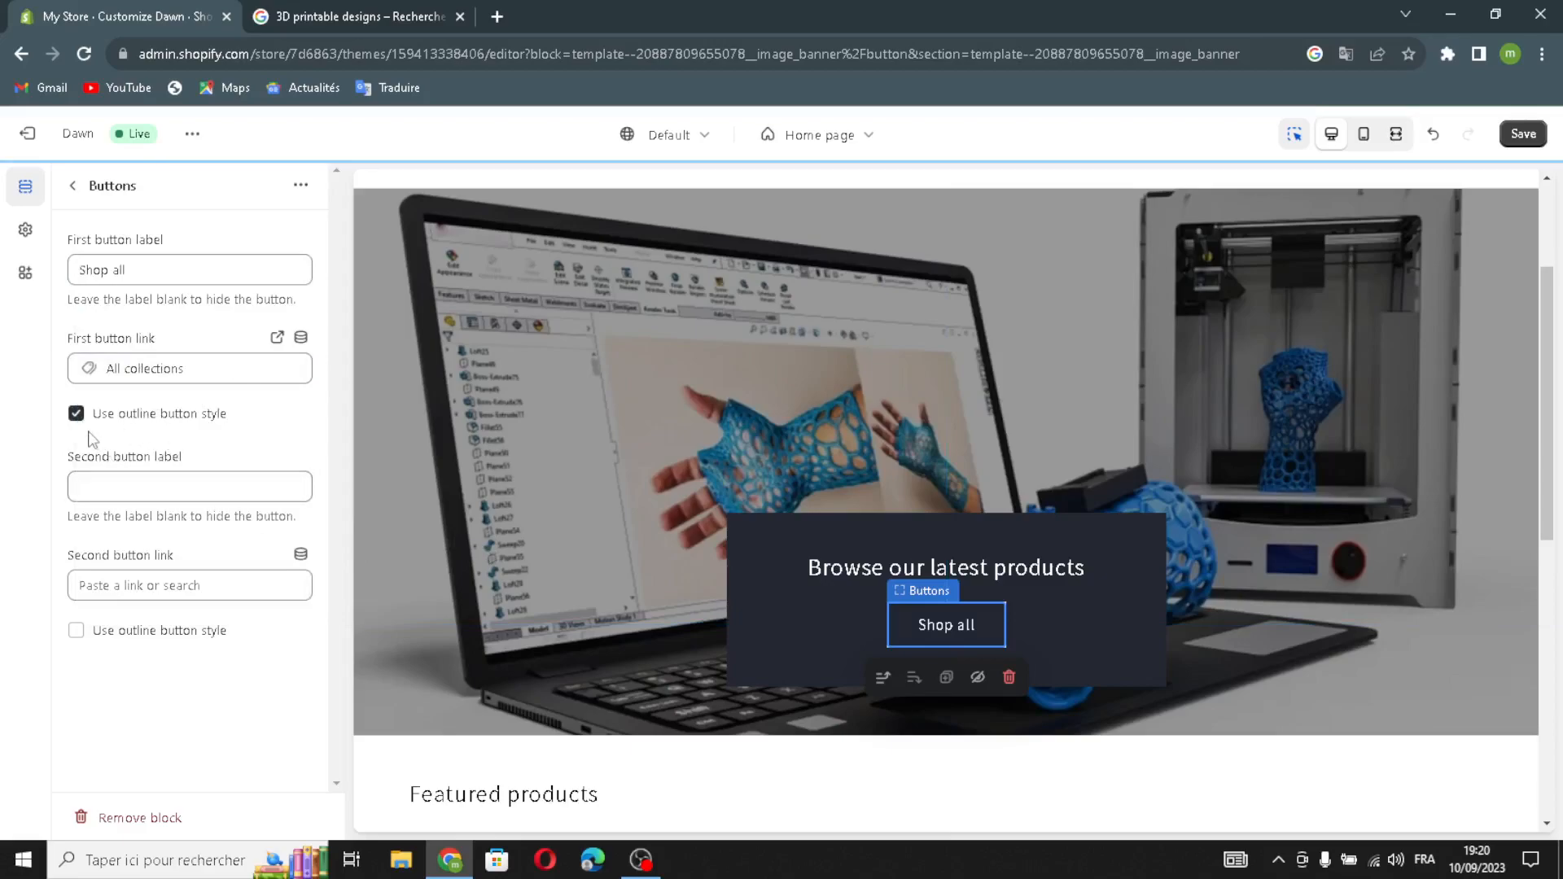
# Link the second banner button to All collections as well.
pyautogui.click(177, 488)
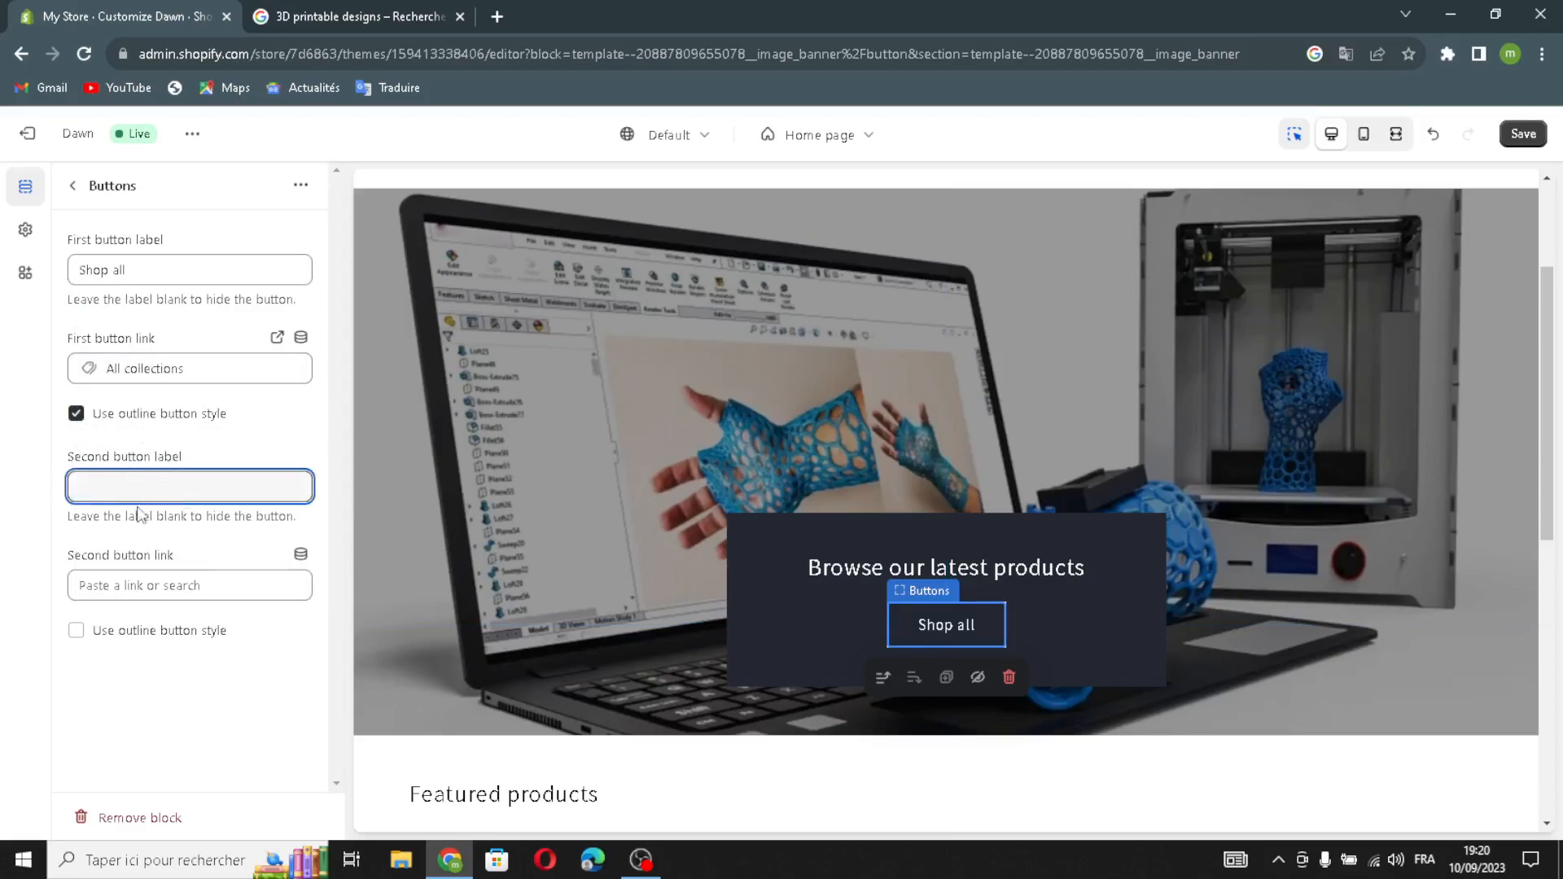
pyautogui.click(94, 587)
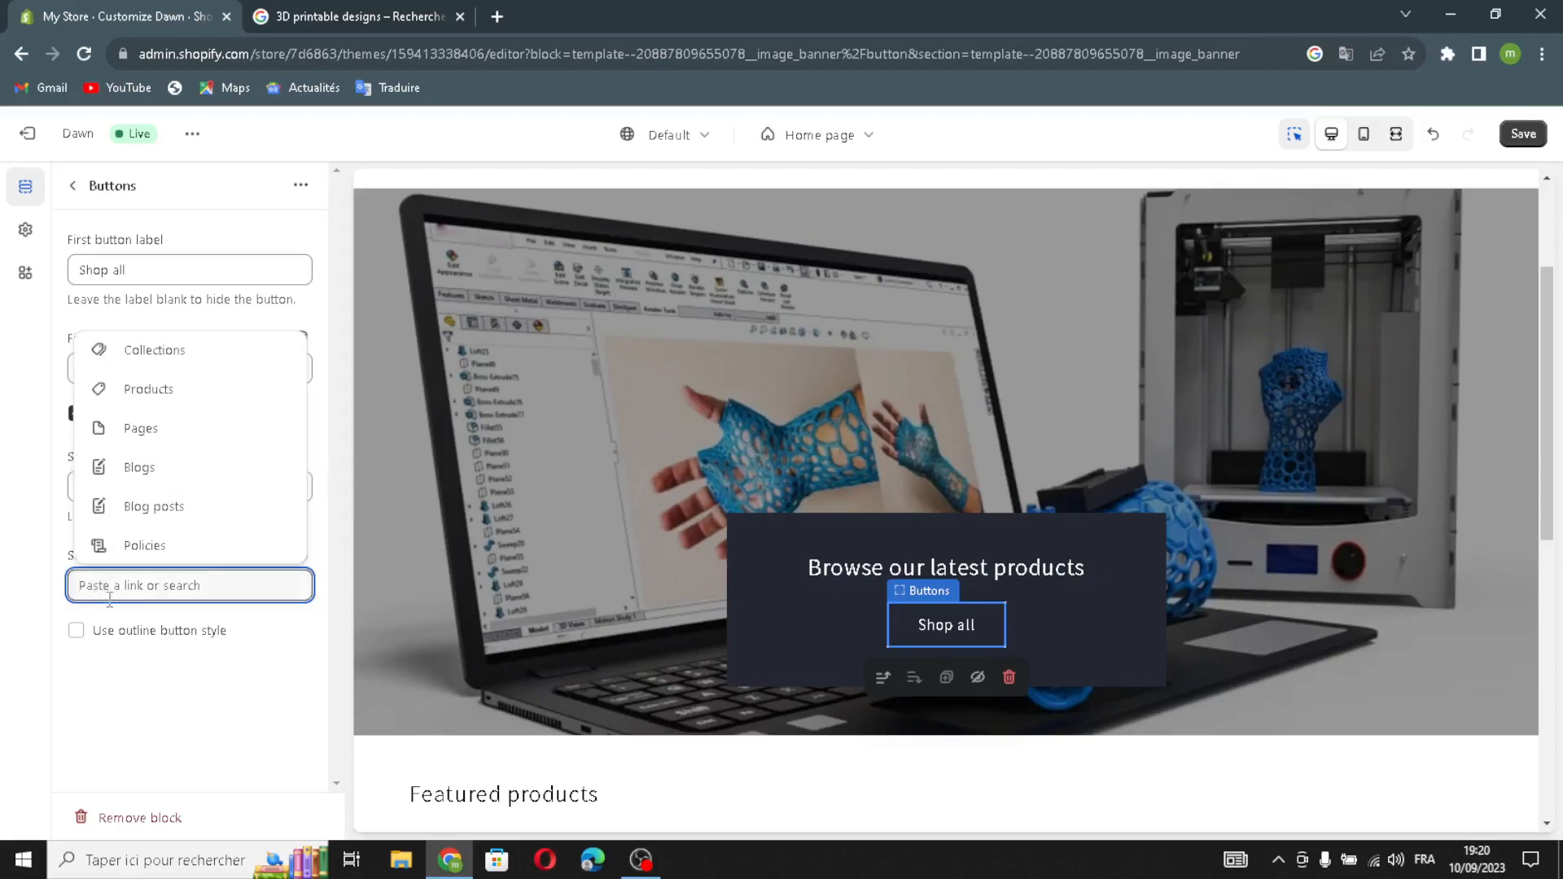
pyautogui.click(145, 359)
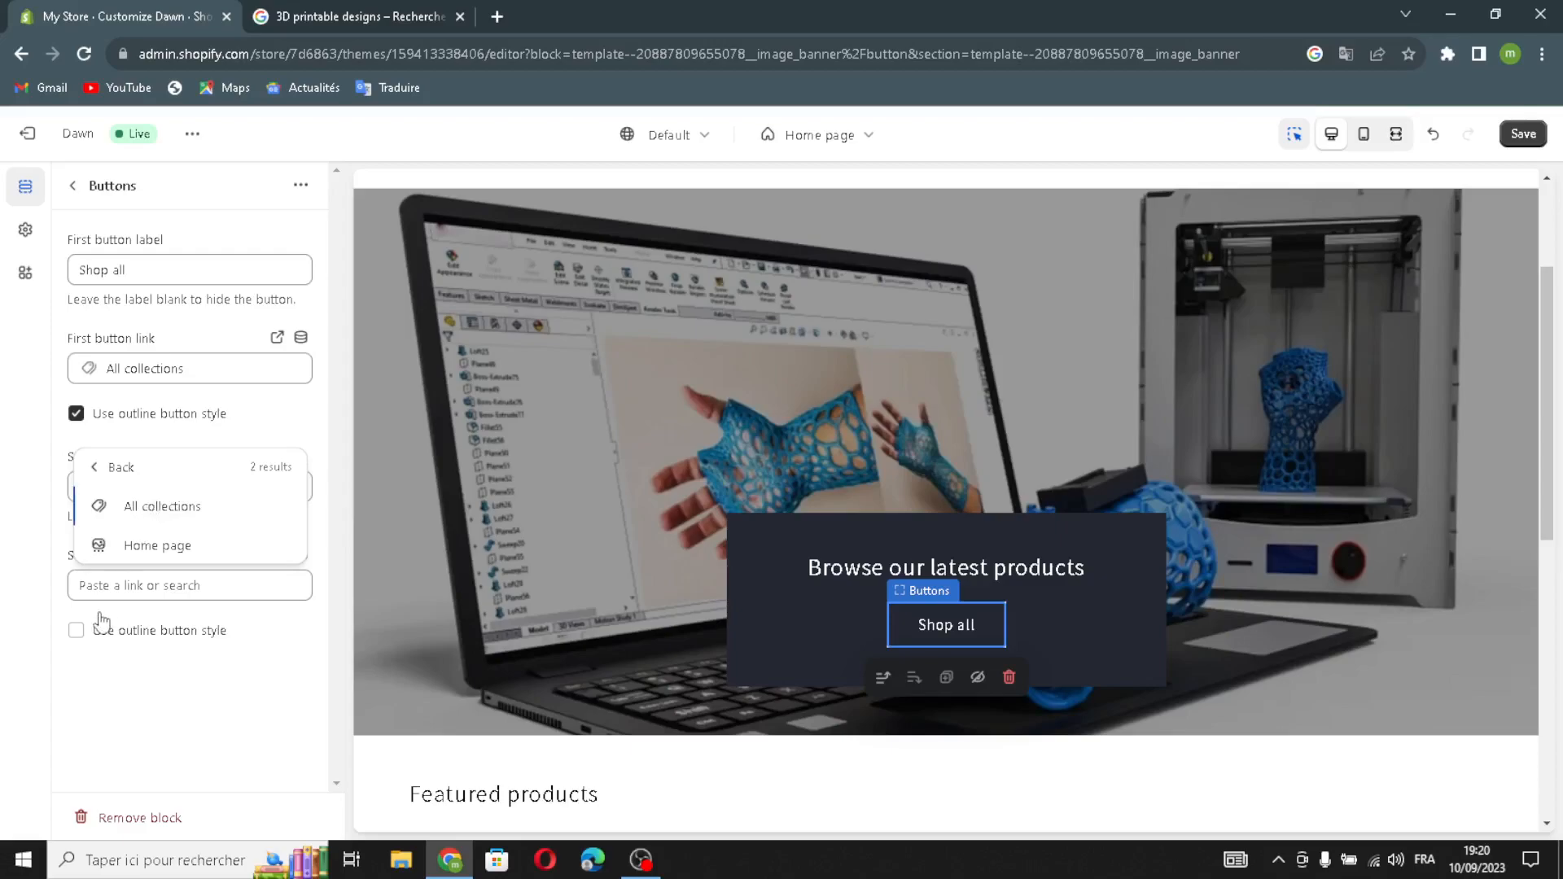
pyautogui.click(76, 632)
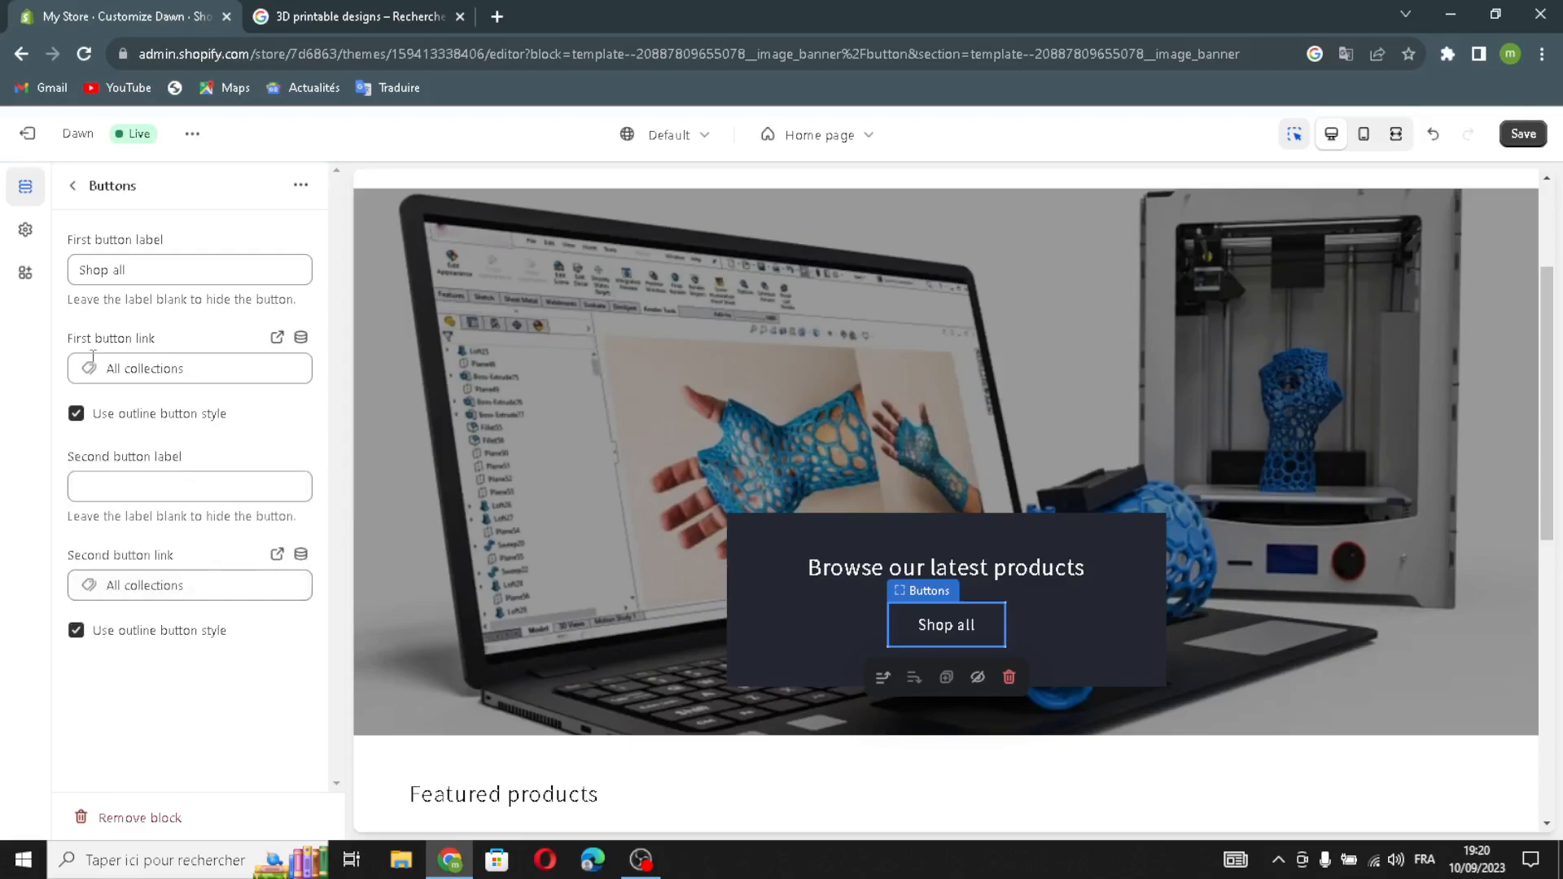
pyautogui.click(72, 187)
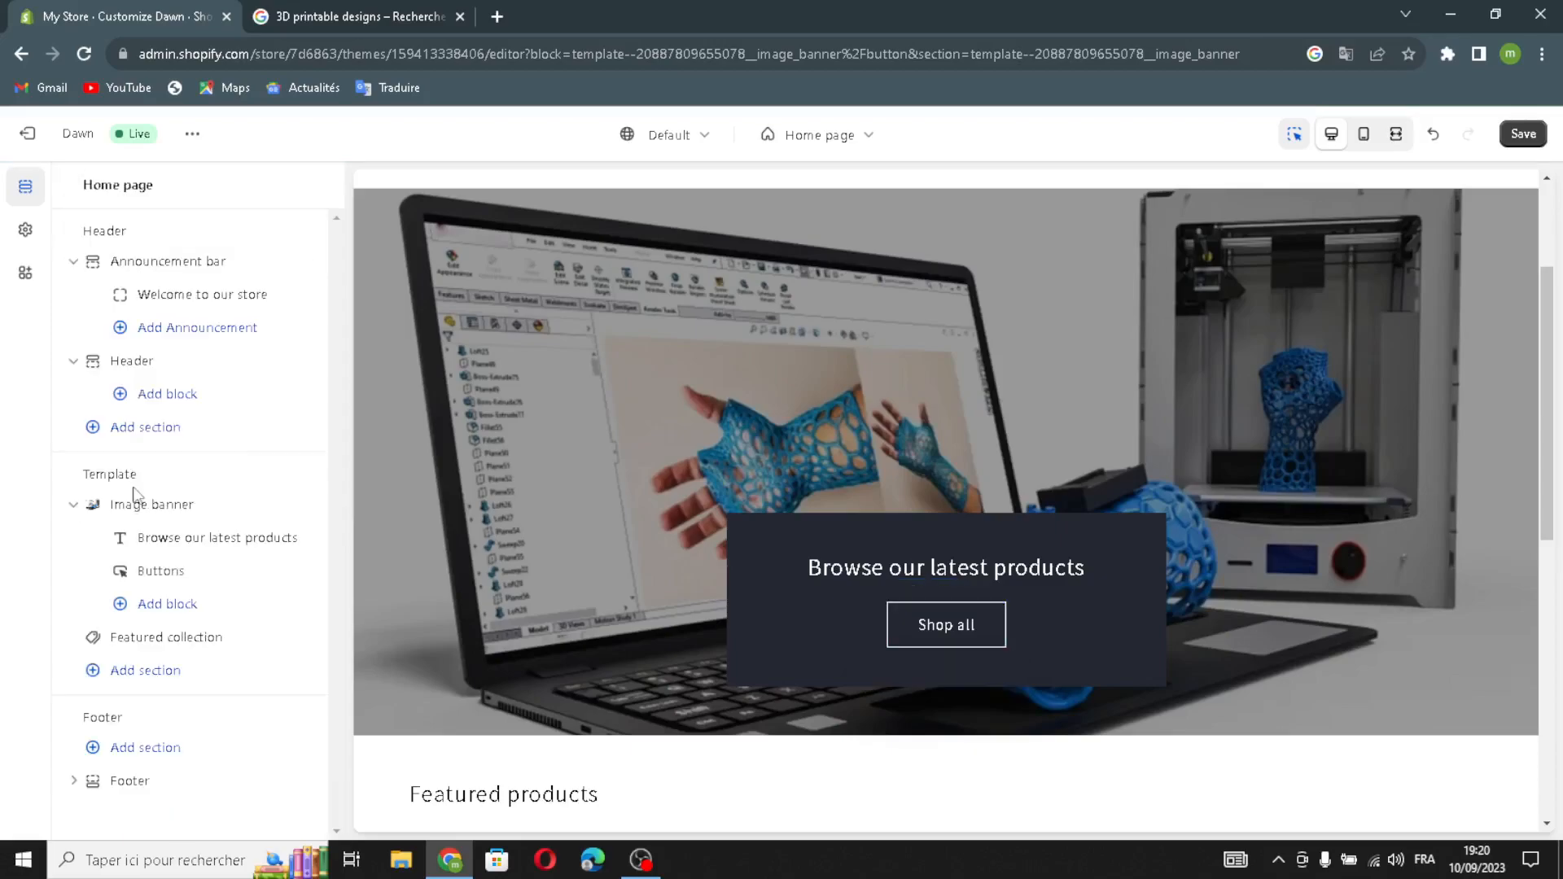
# Give the featured collection the generated heading 'Unleash Your Creativity with Incredible 3D Printable Designs.'.
pyautogui.click(132, 643)
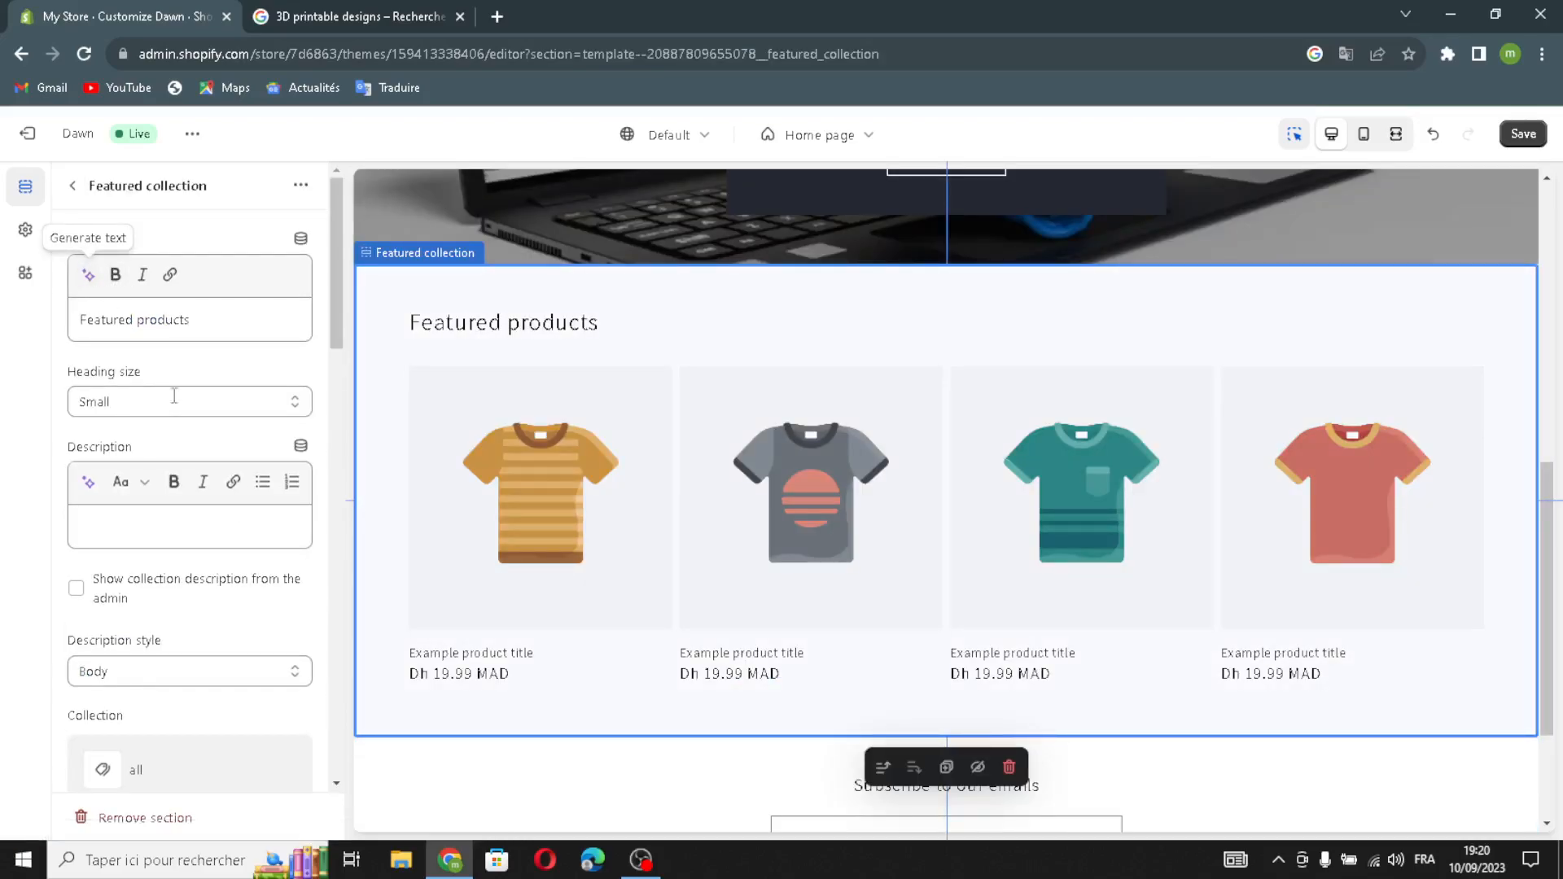
pyautogui.click(87, 275)
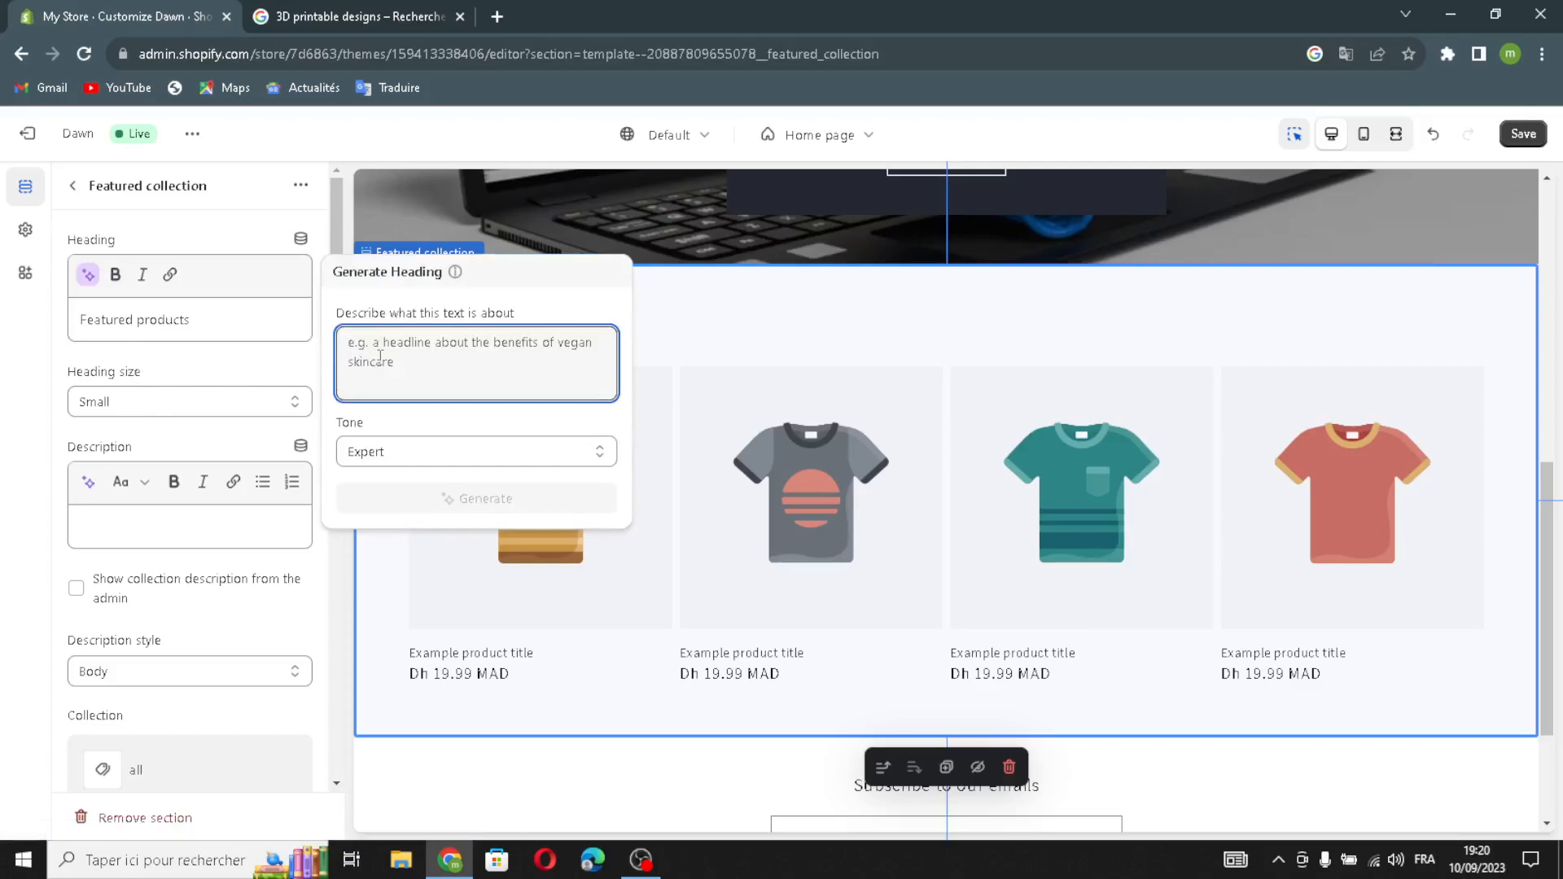
pyautogui.write('3D ')
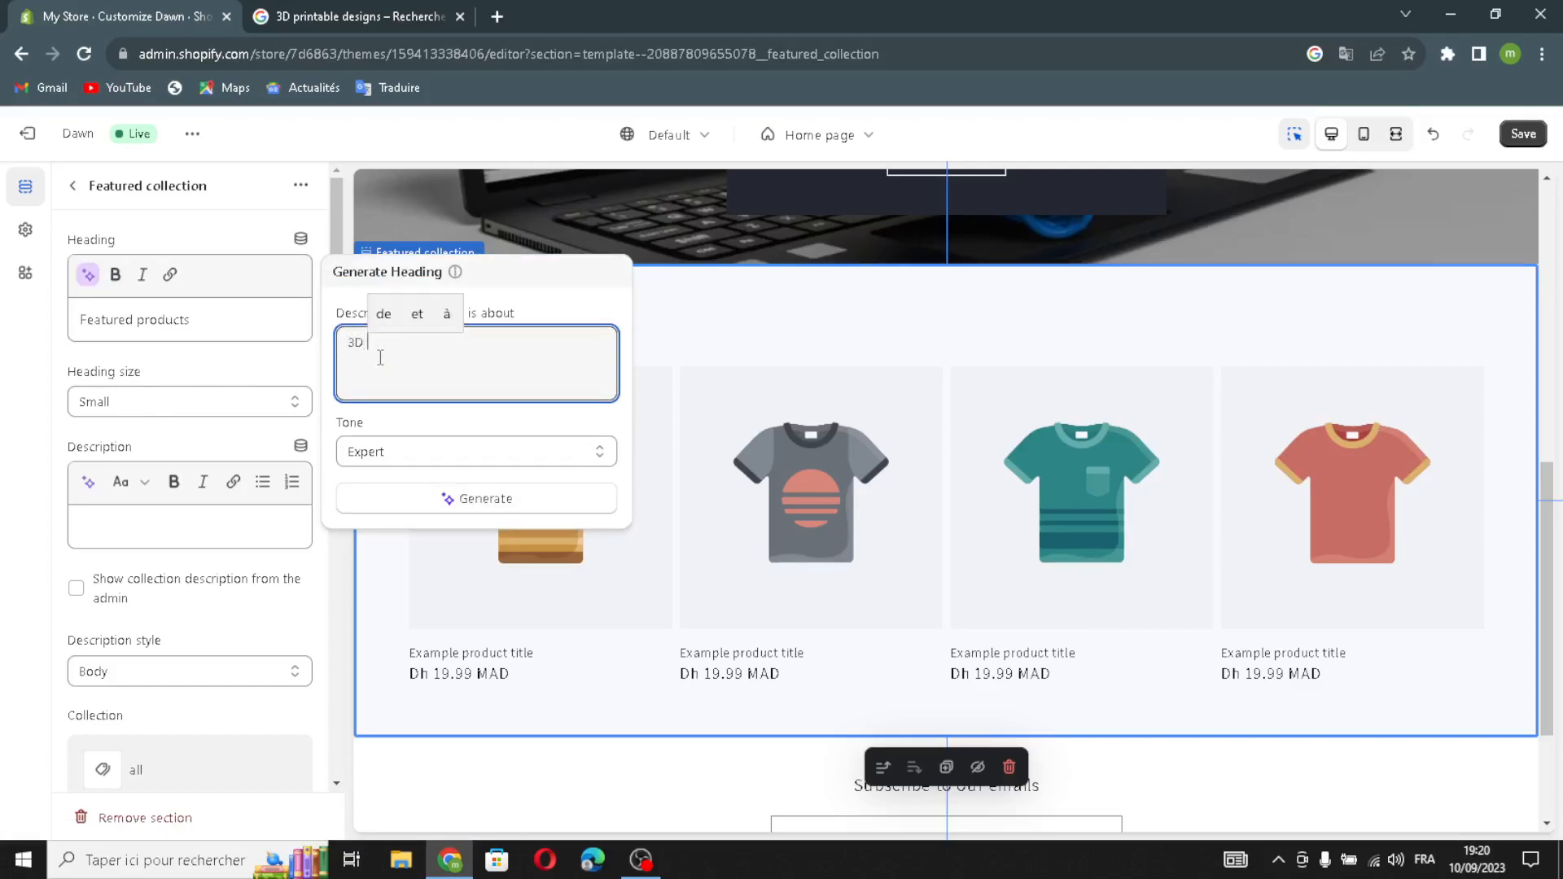
pyautogui.write('print')
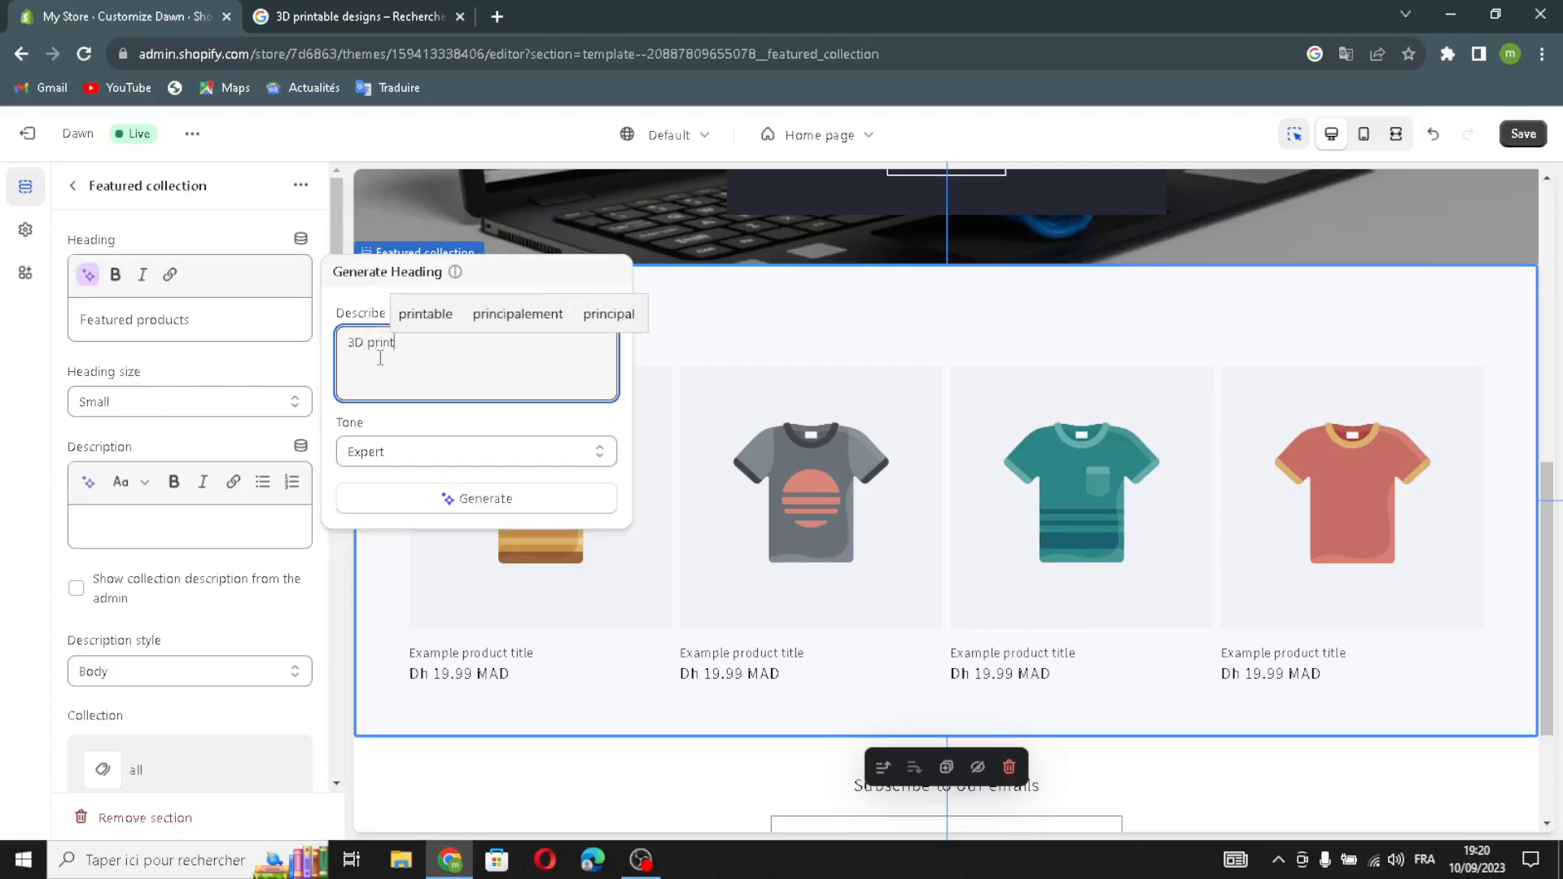
pyautogui.write('able des')
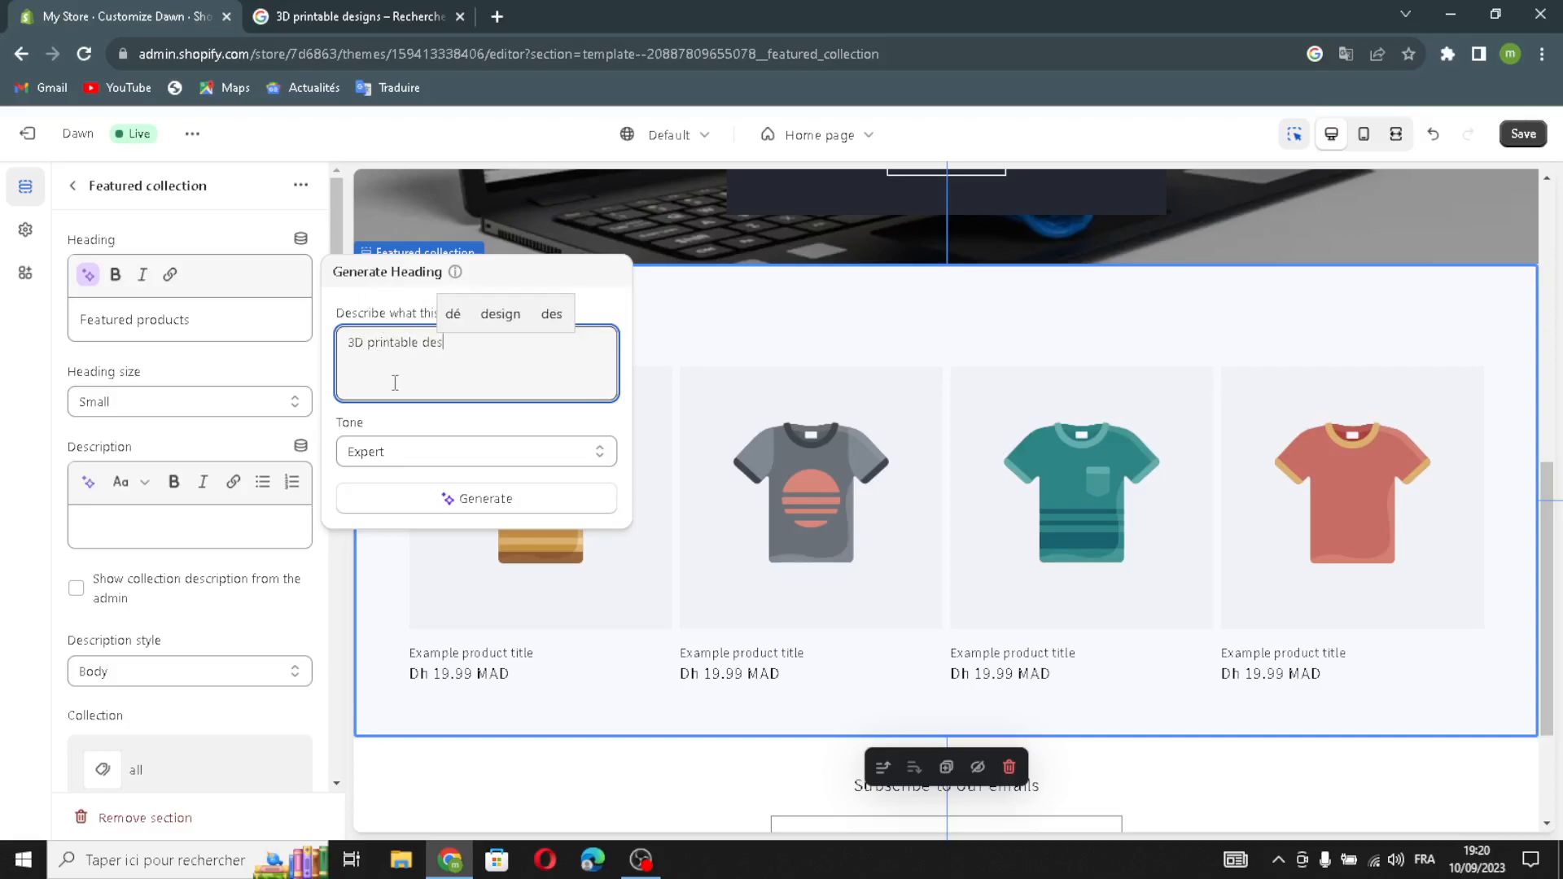
pyautogui.write('igns')
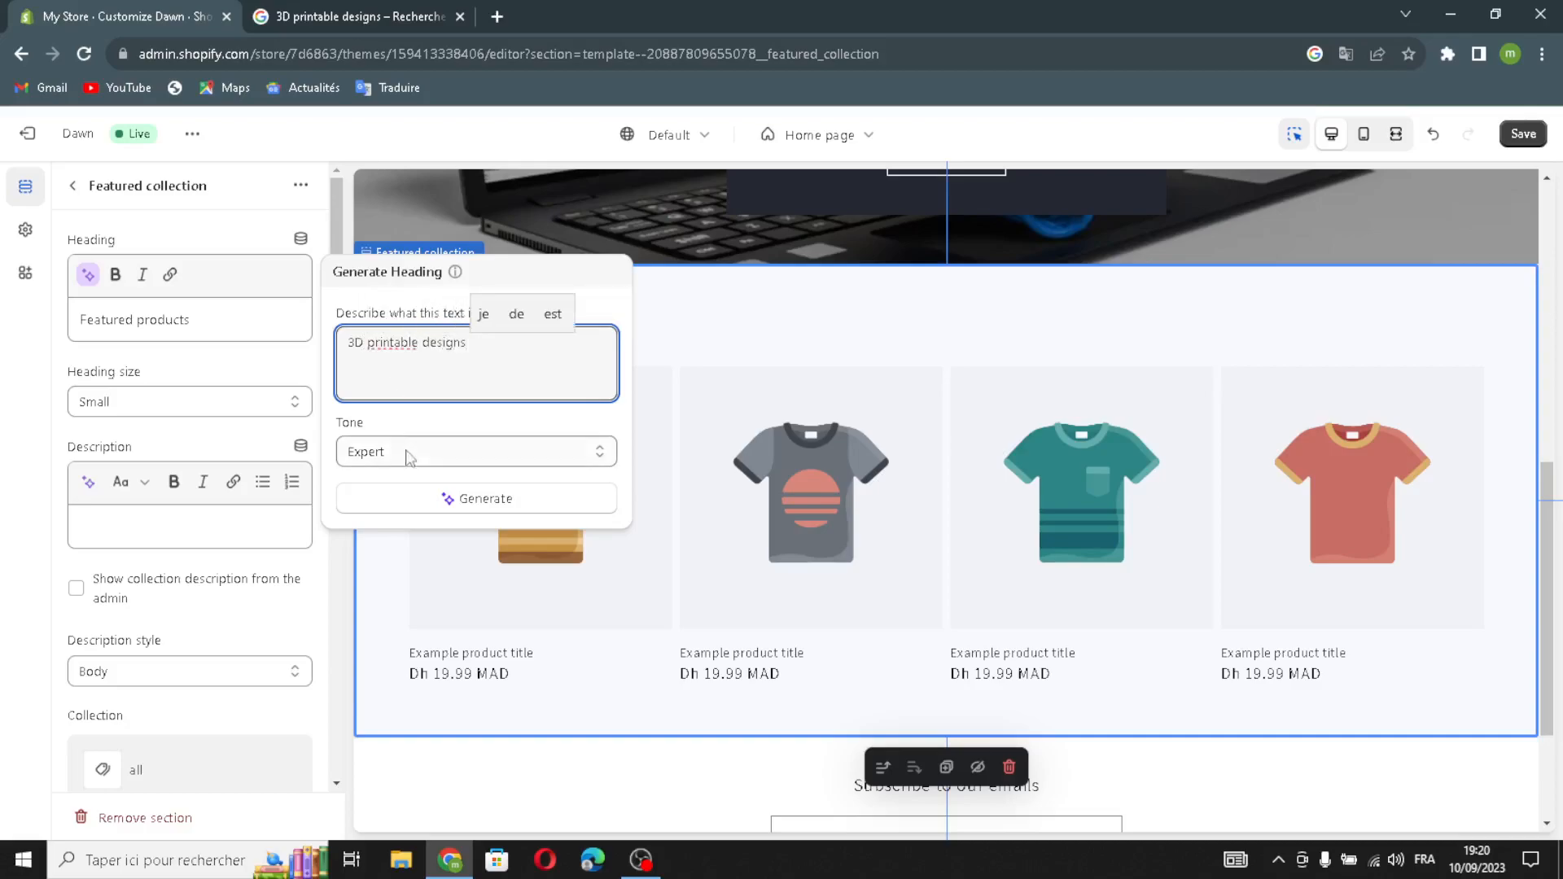
pyautogui.click(374, 500)
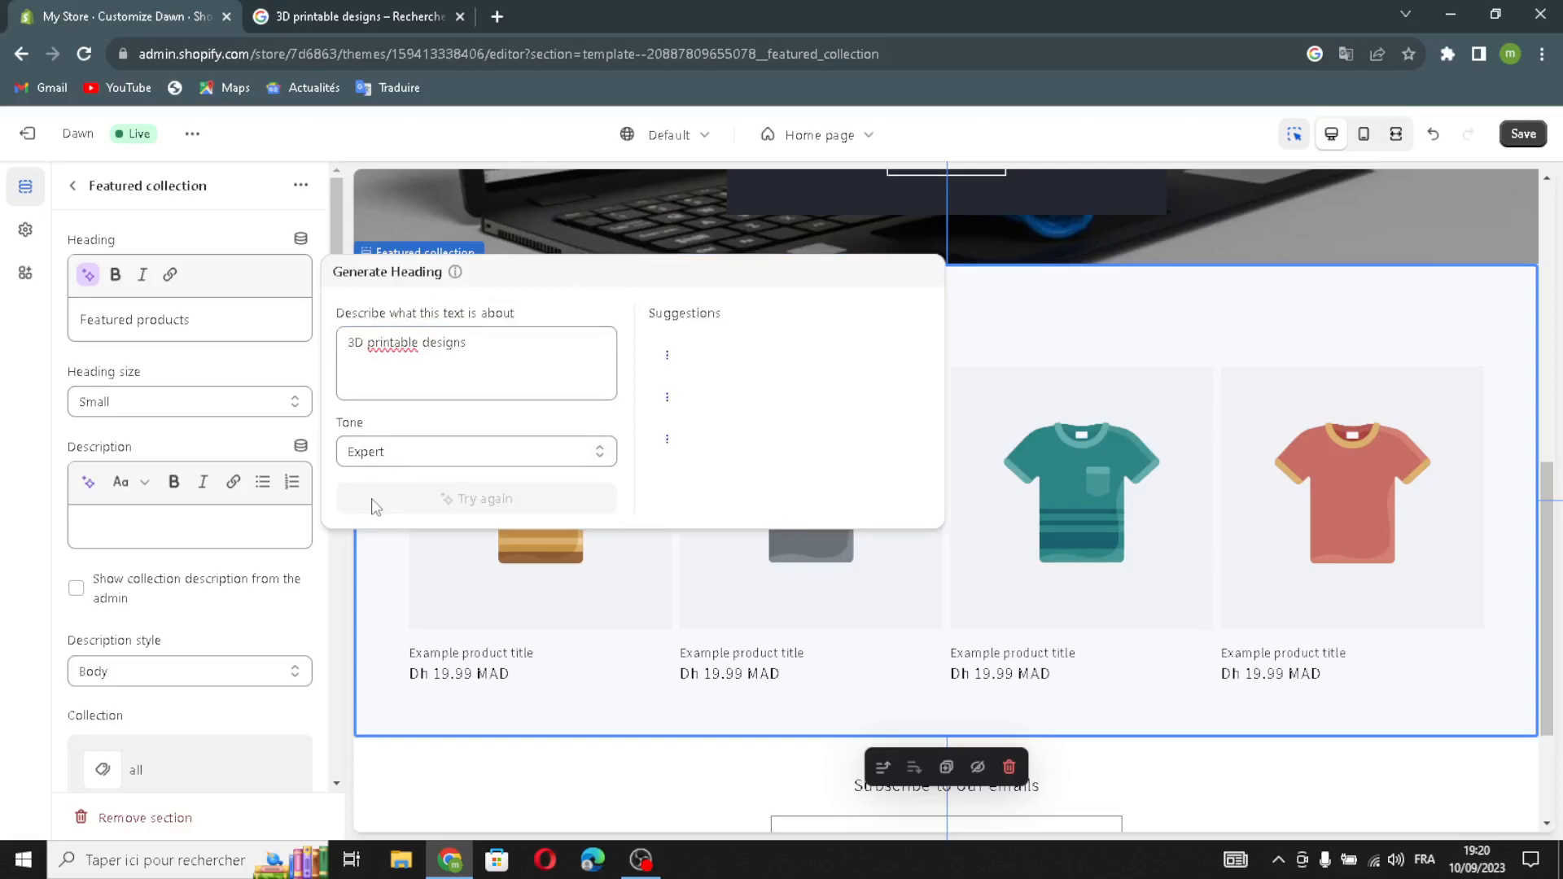
pyautogui.click(716, 368)
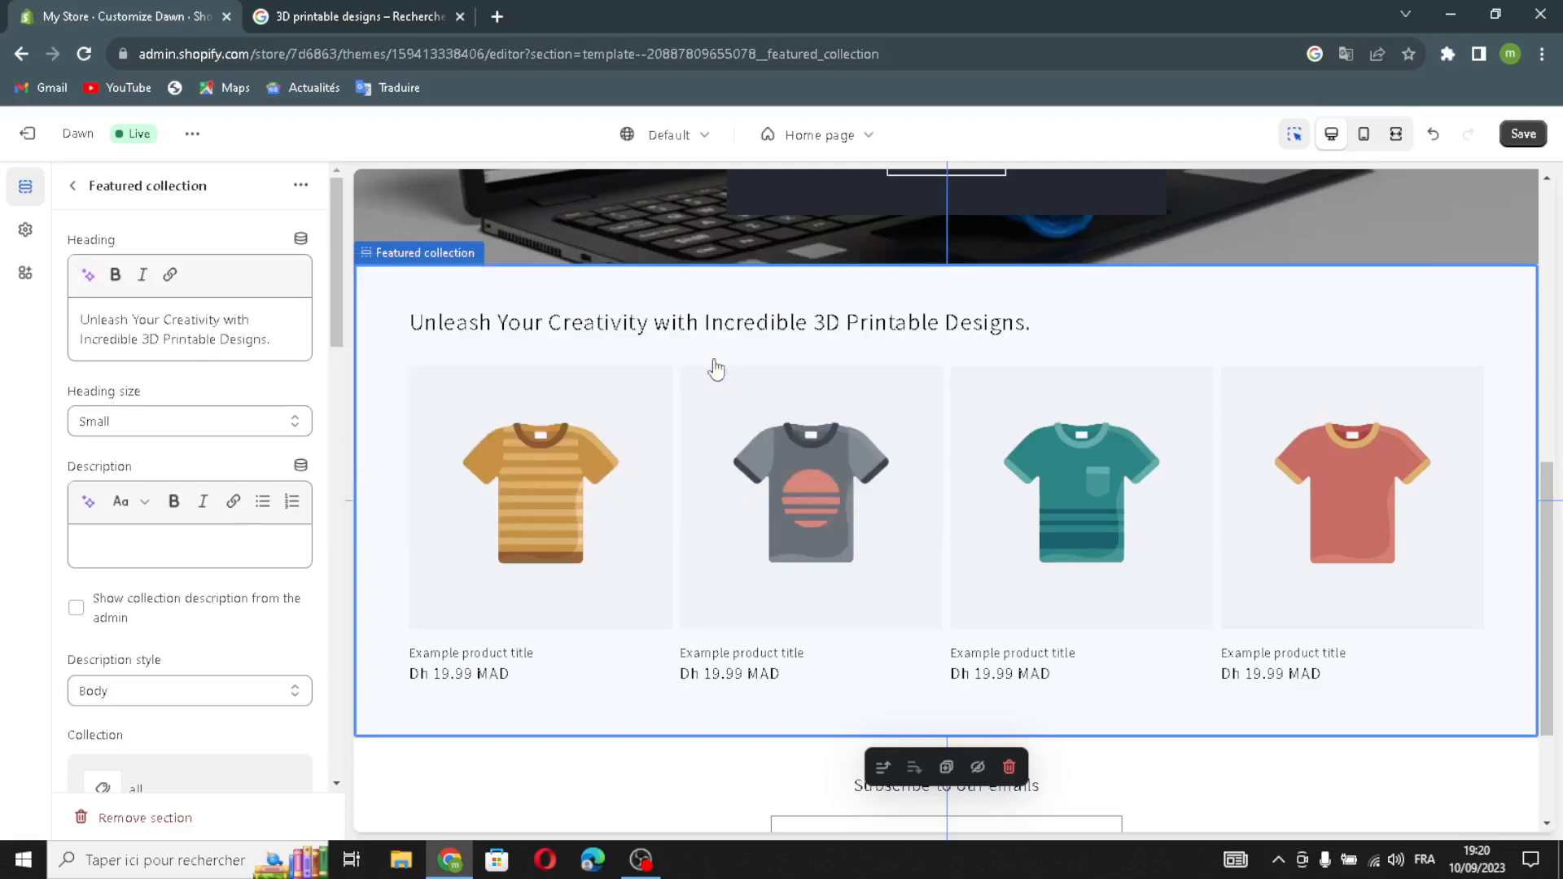
# Make the collection heading Medium size and show the collection description.
pyautogui.click(215, 421)
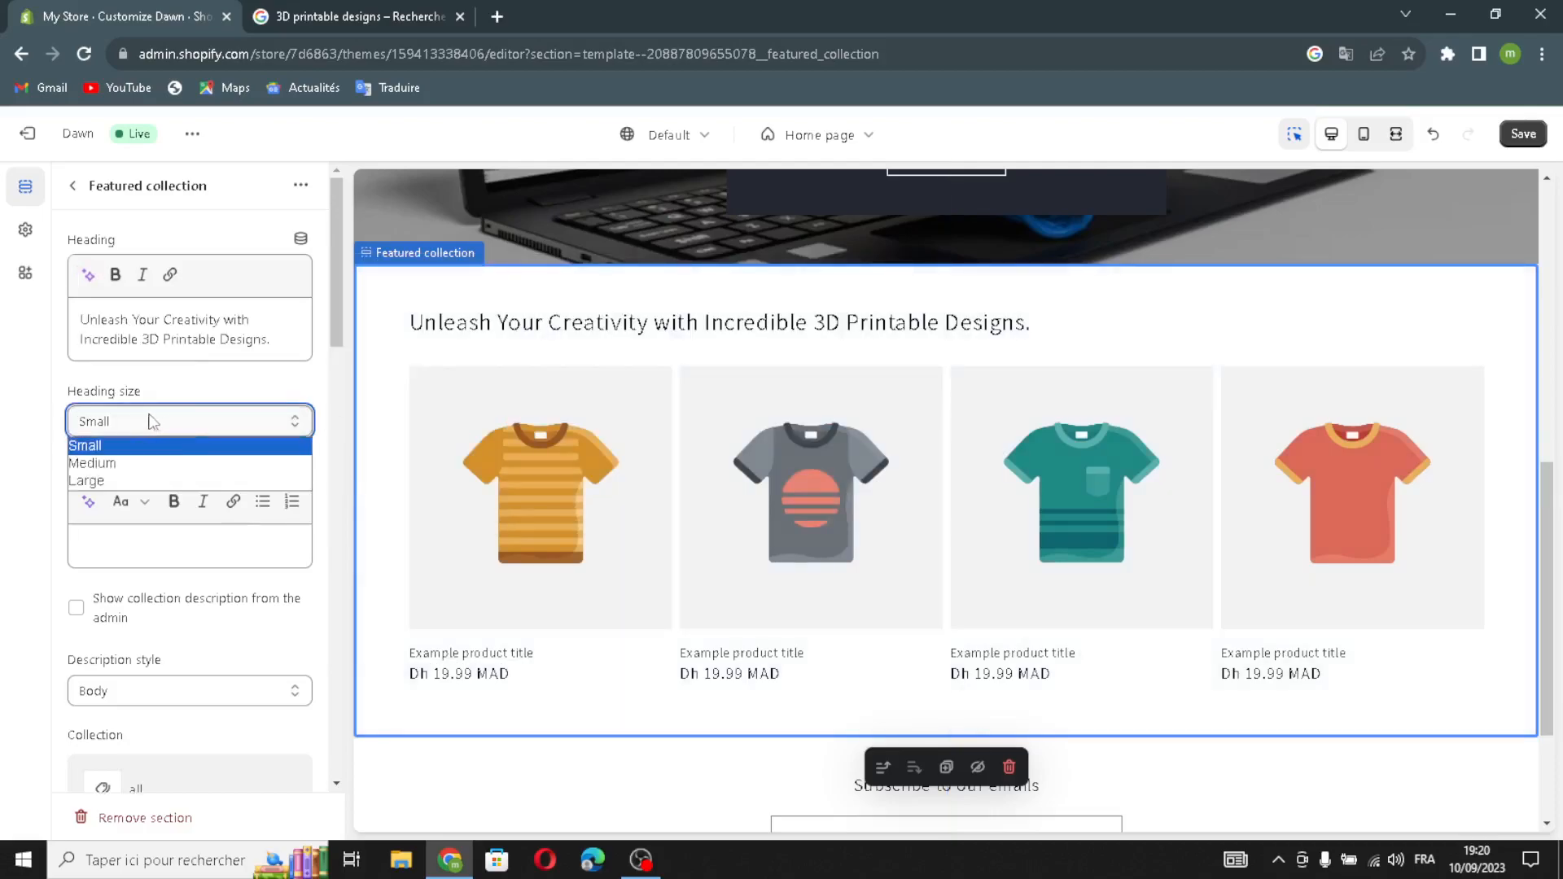
pyautogui.click(117, 448)
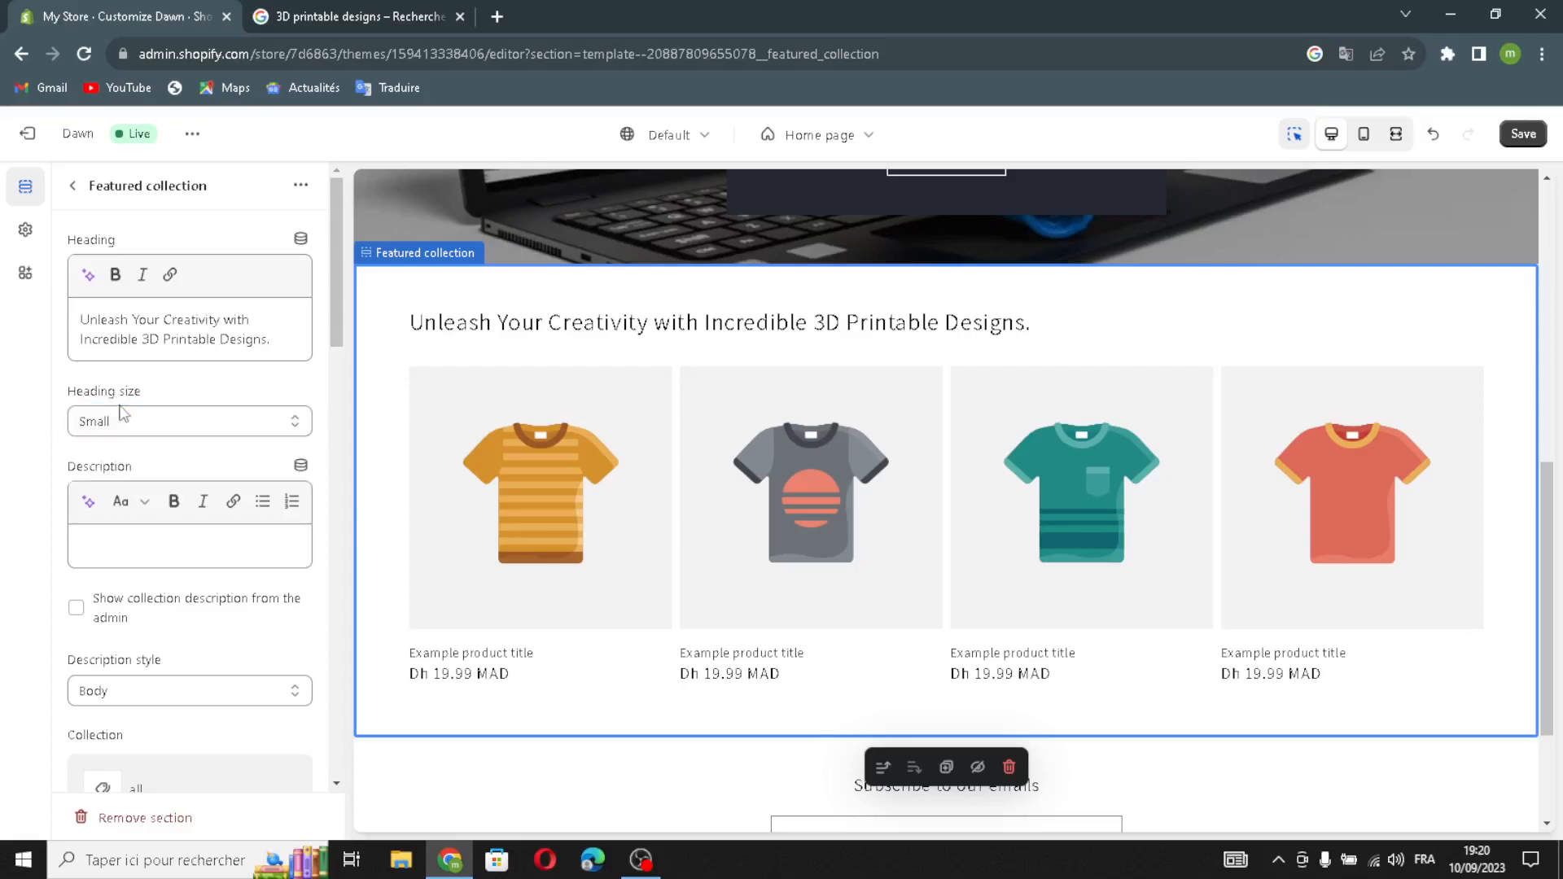
pyautogui.click(119, 428)
pyautogui.click(112, 463)
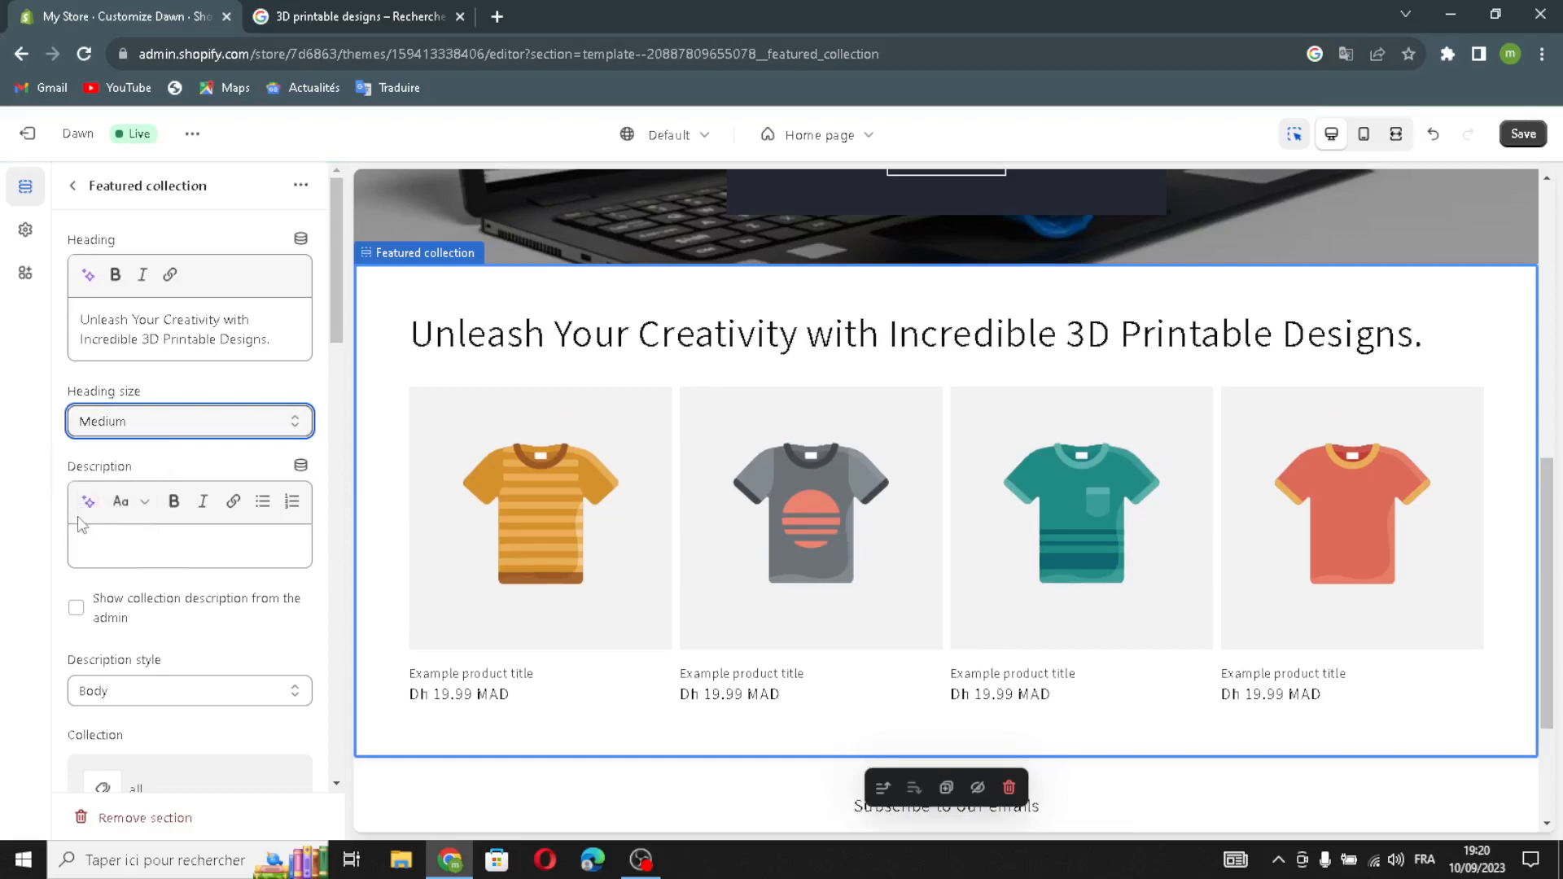
pyautogui.click(73, 618)
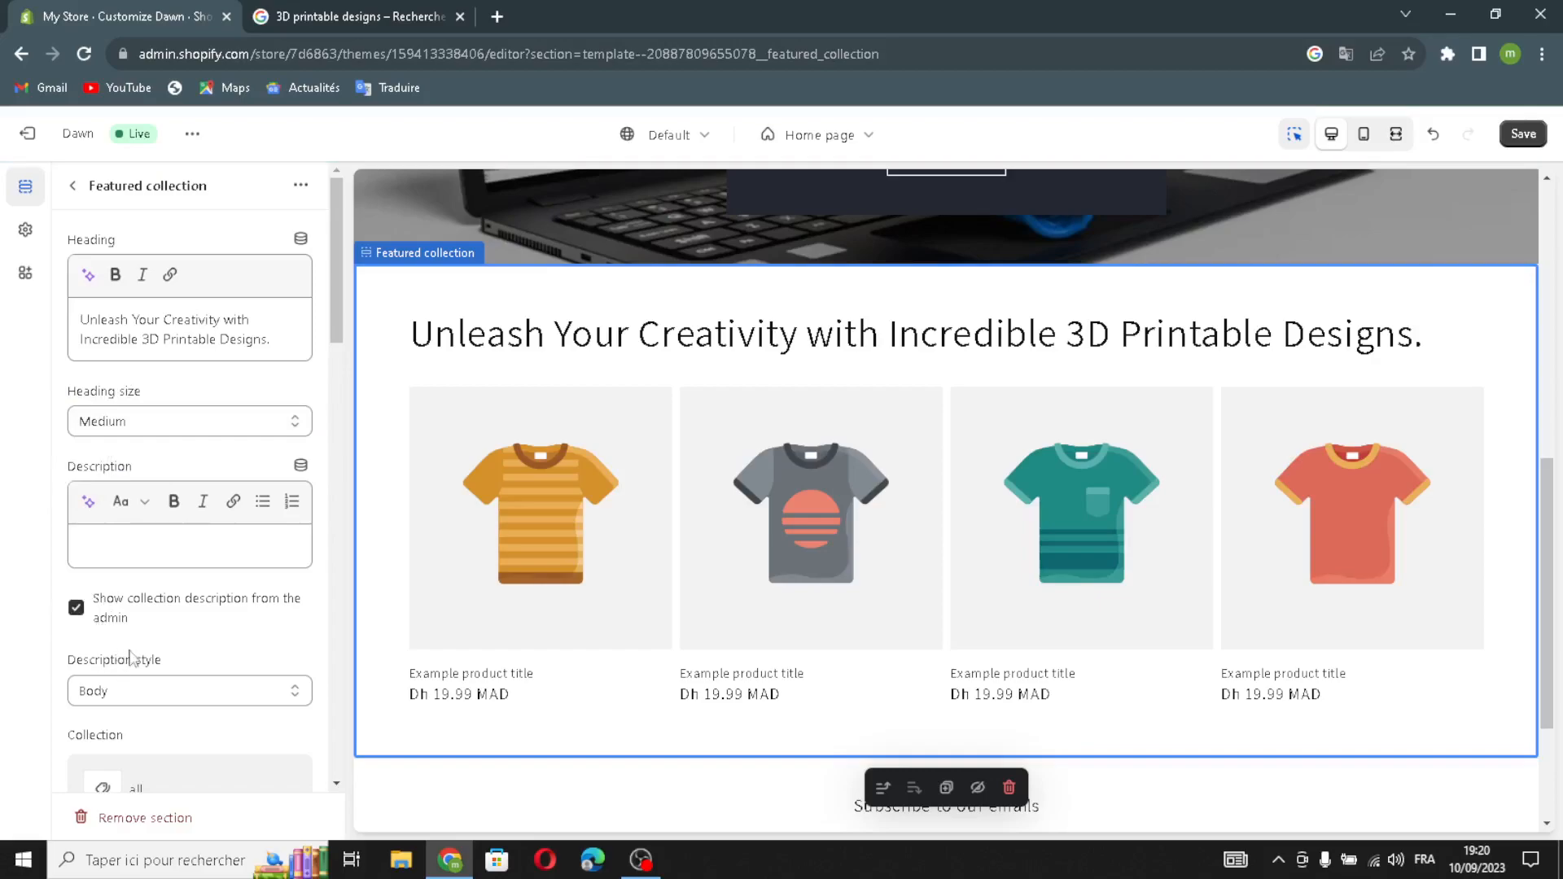
# Make the product grid full width and enable the desktop carousel.
pyautogui.scroll(-2, 159, 662)
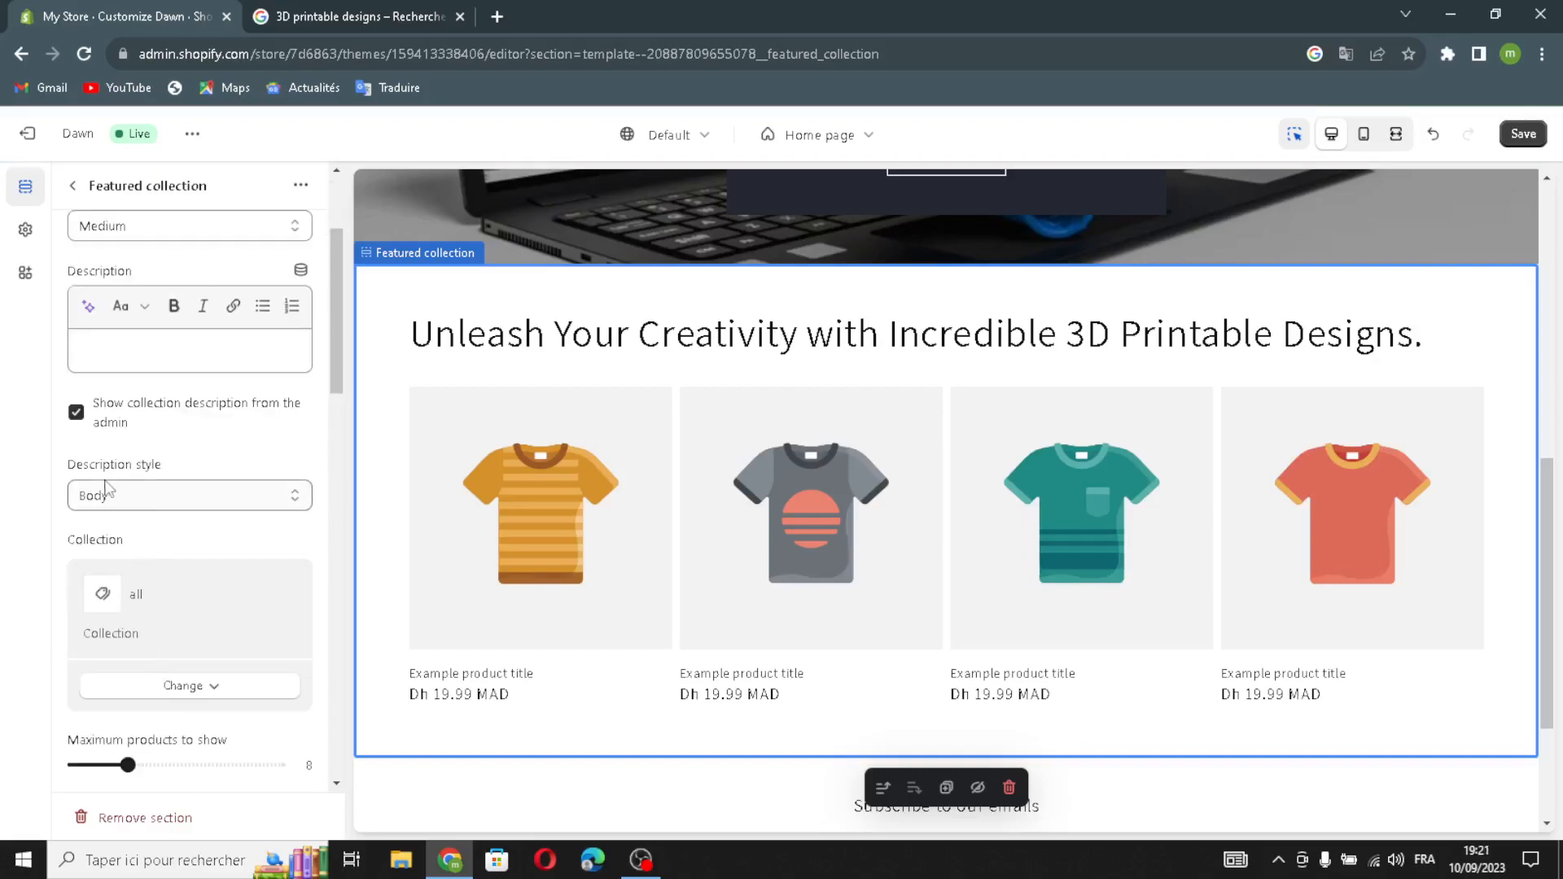
pyautogui.scroll(-1, 163, 611)
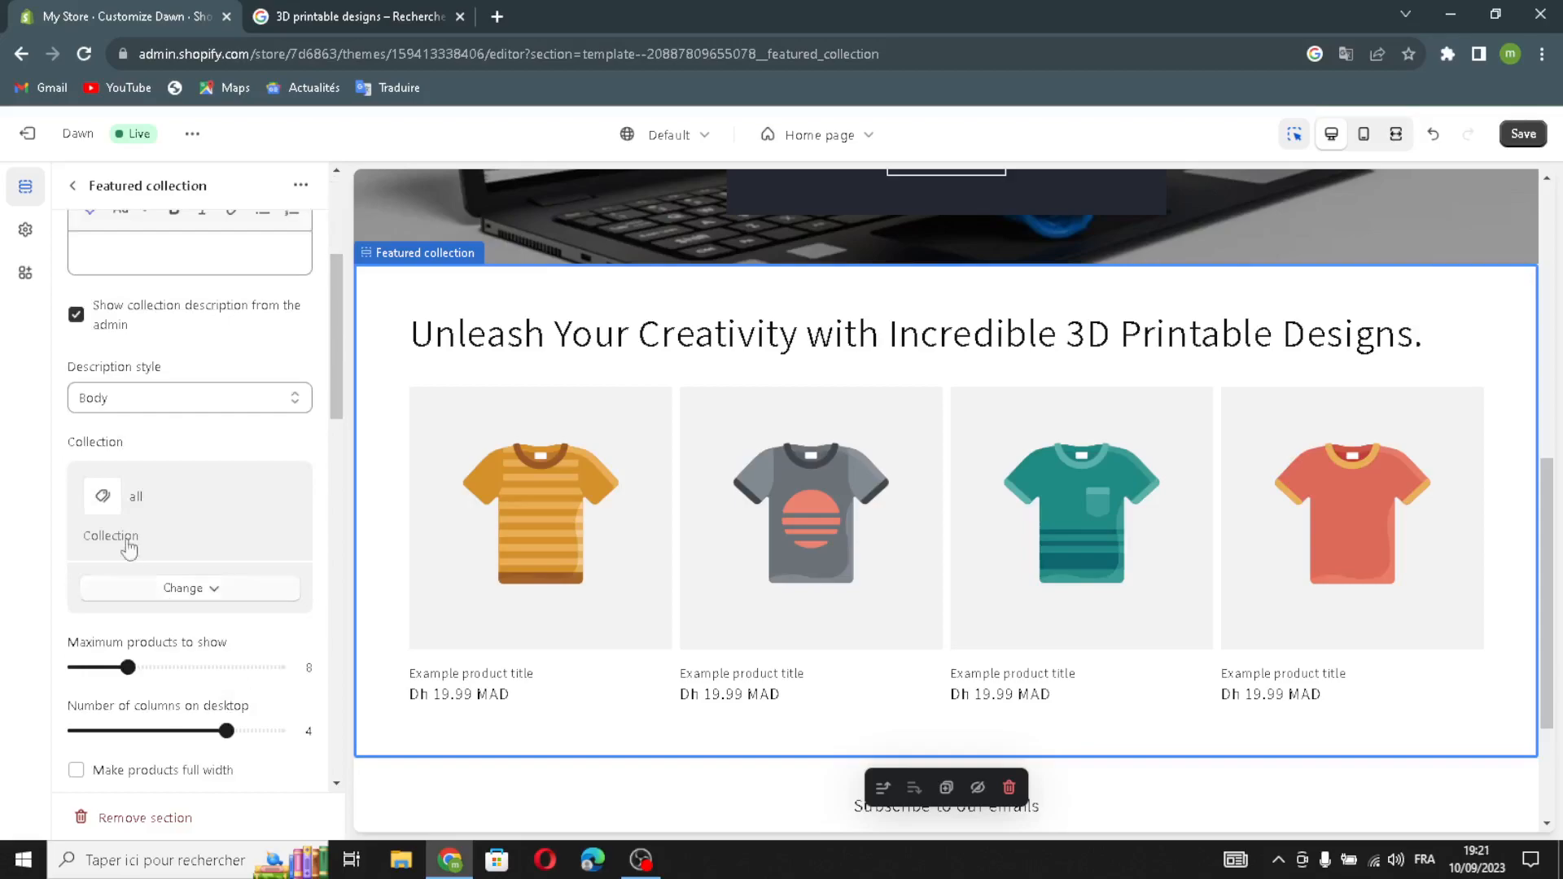
pyautogui.scroll(-1, 163, 659)
pyautogui.click(92, 676)
pyautogui.scroll(-2, 213, 696)
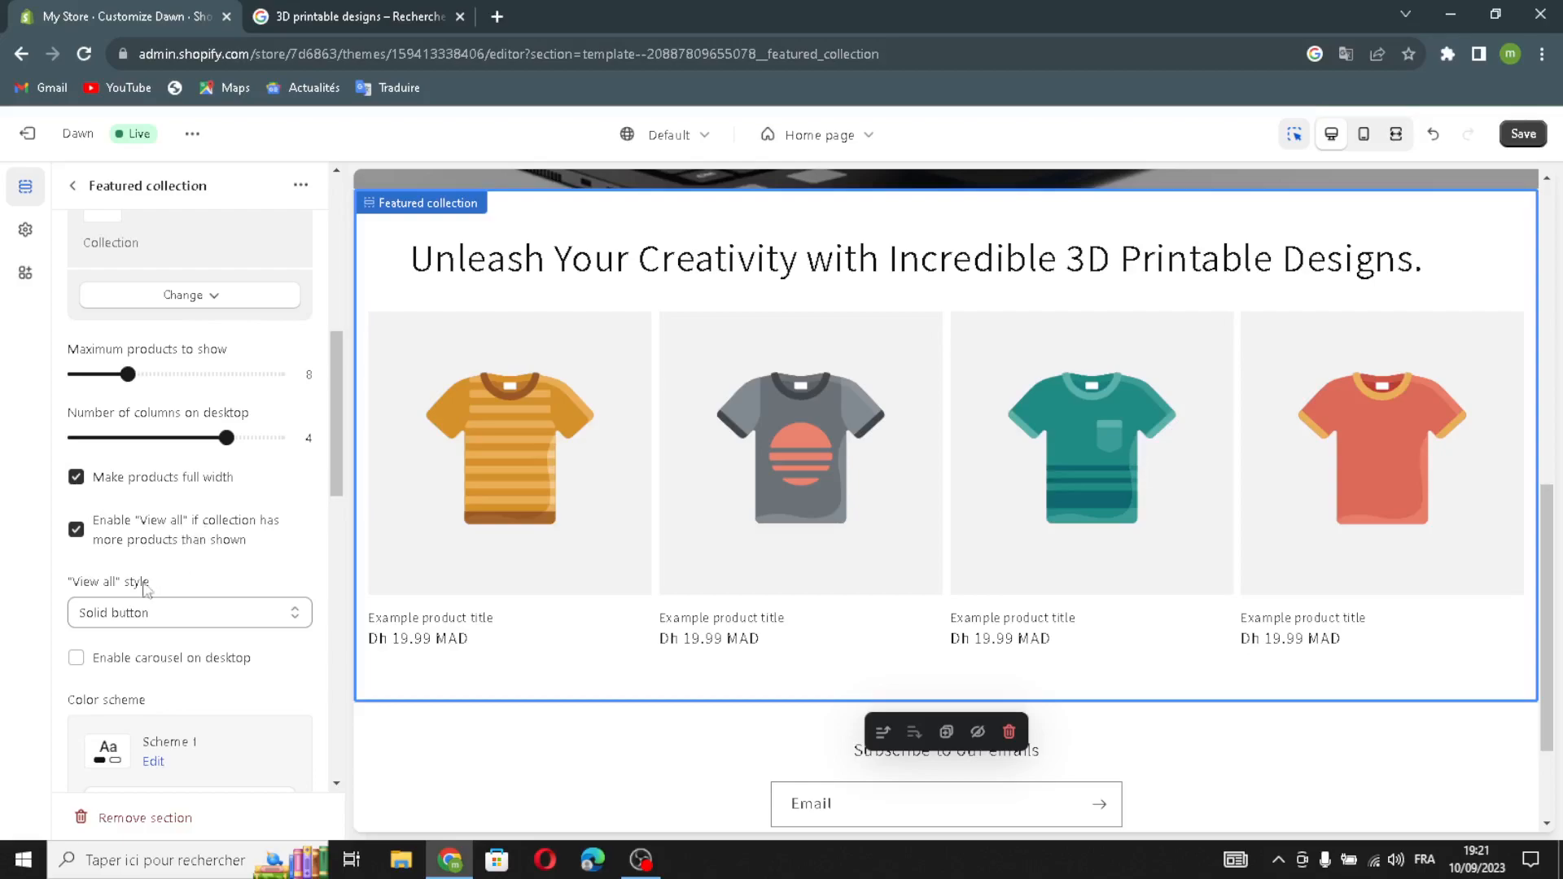
pyautogui.click(75, 657)
# Turn on vendor, product rating, quick add and mobile swipe for the product cards.
pyautogui.scroll(-4, 144, 716)
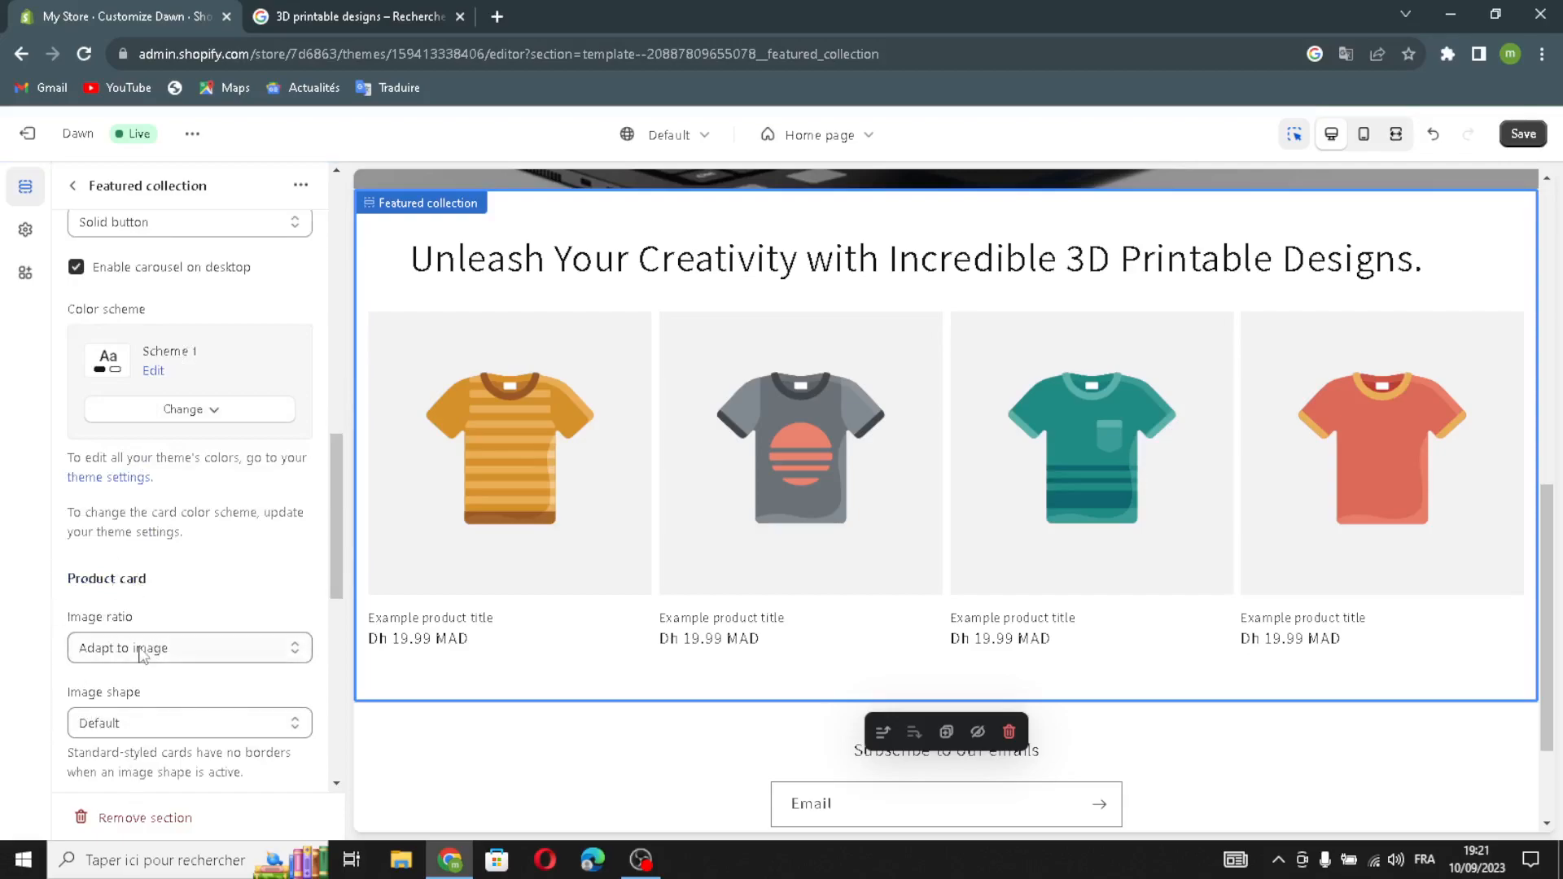
pyautogui.scroll(-3, 140, 653)
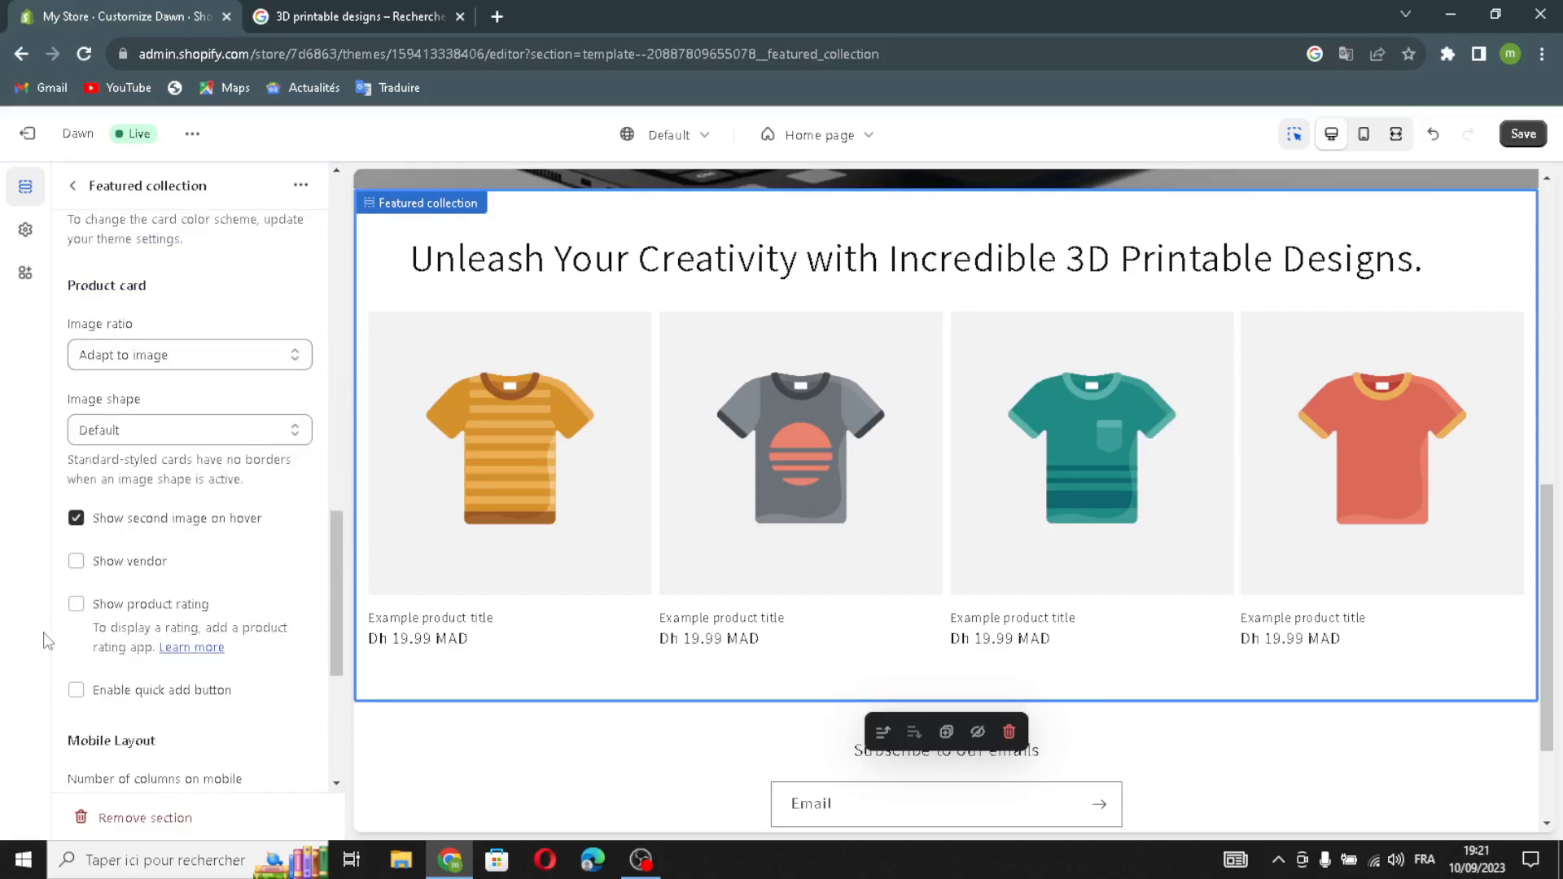
pyautogui.click(76, 562)
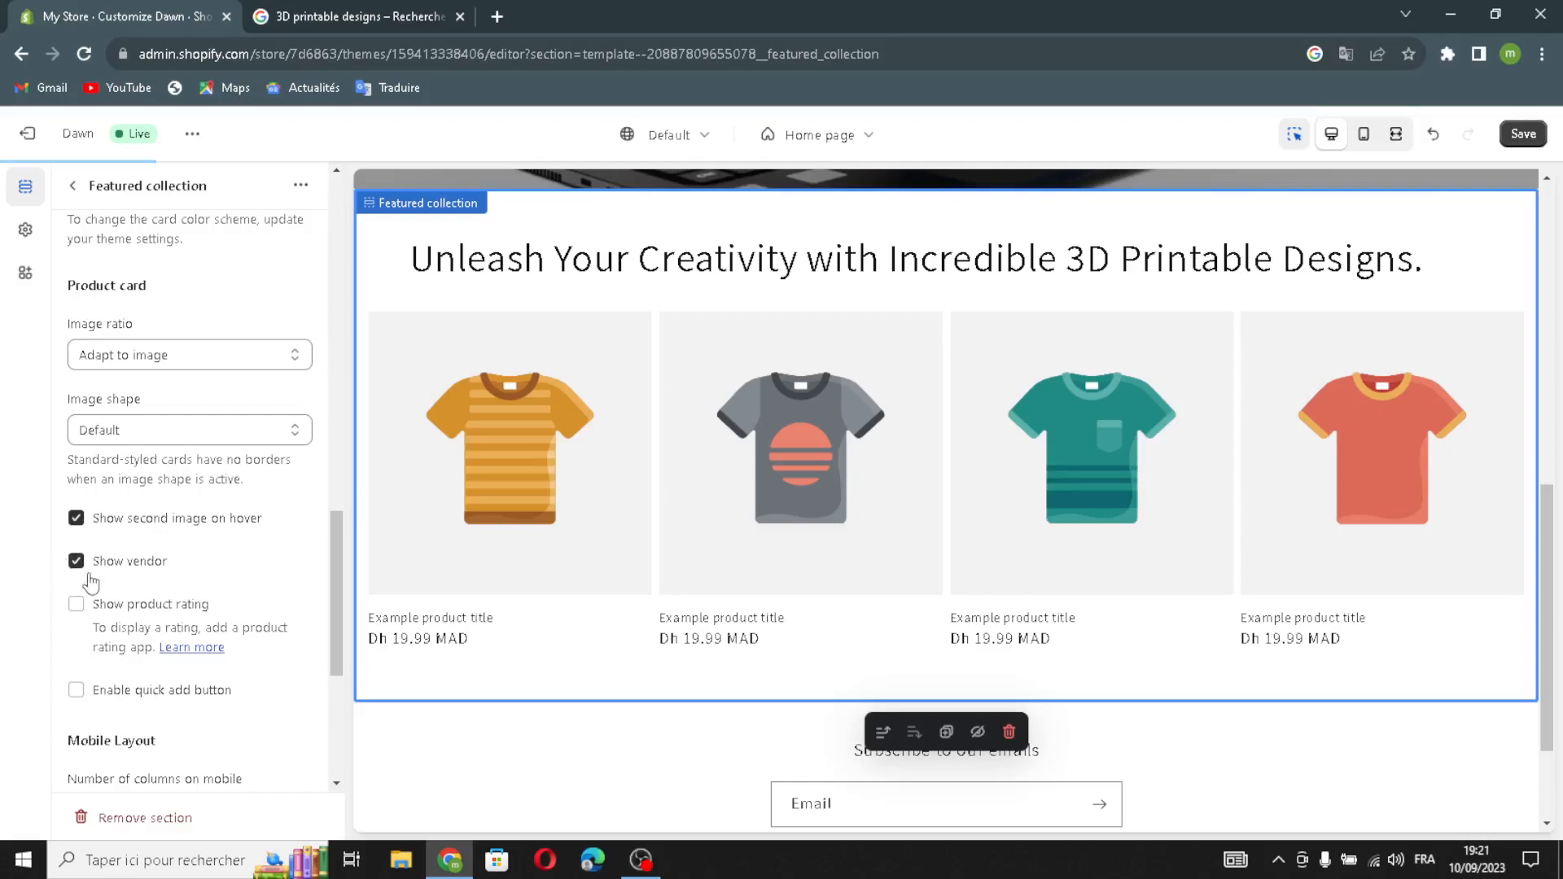
pyautogui.click(76, 605)
pyautogui.click(77, 691)
pyautogui.scroll(-1, 85, 713)
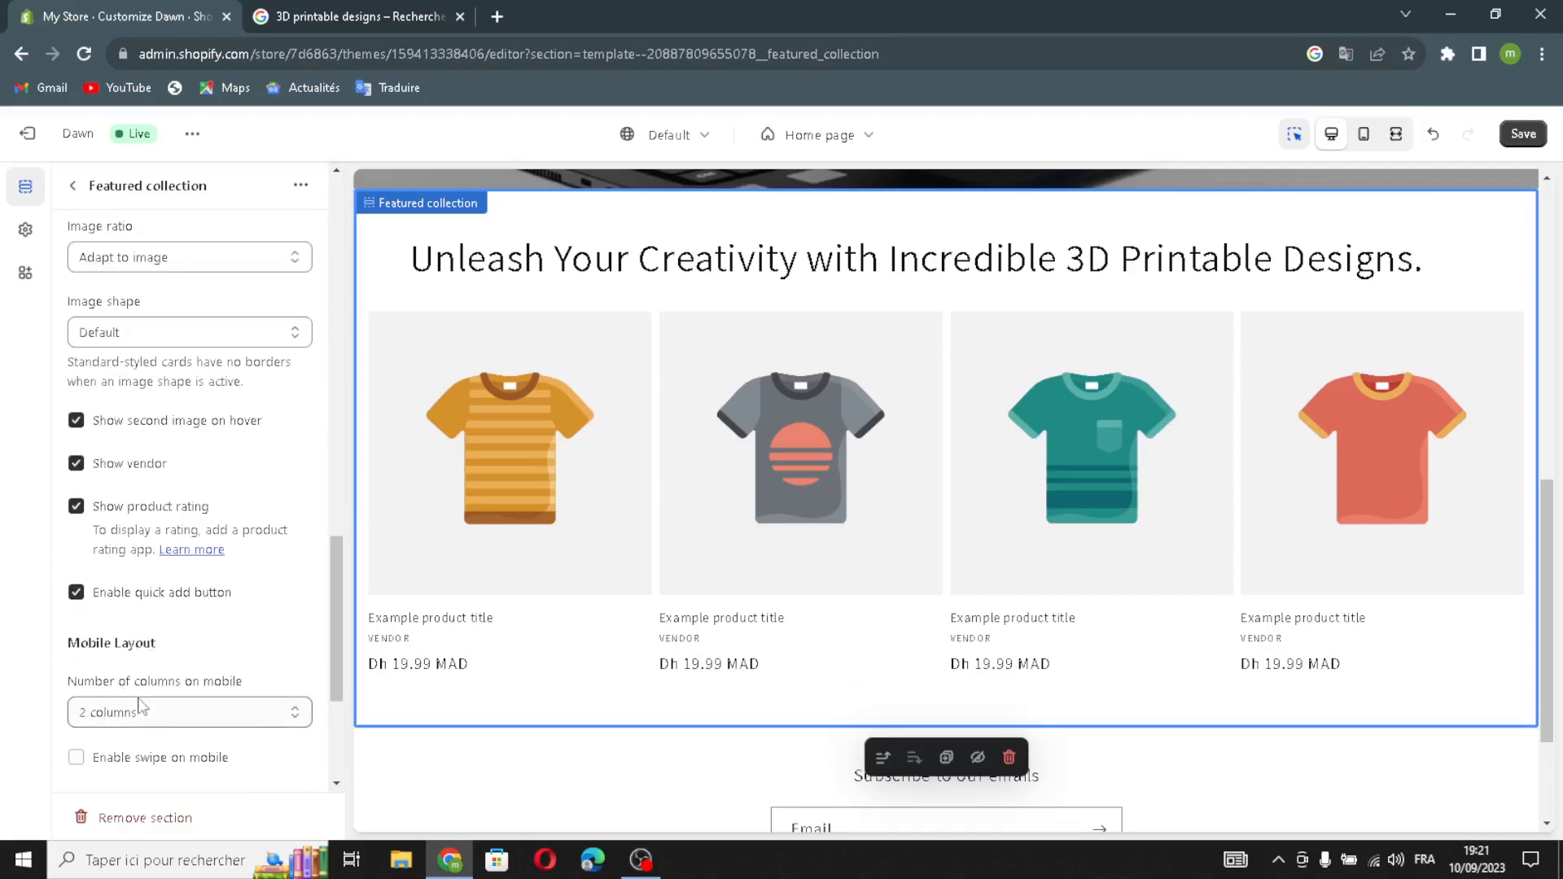
pyautogui.click(77, 759)
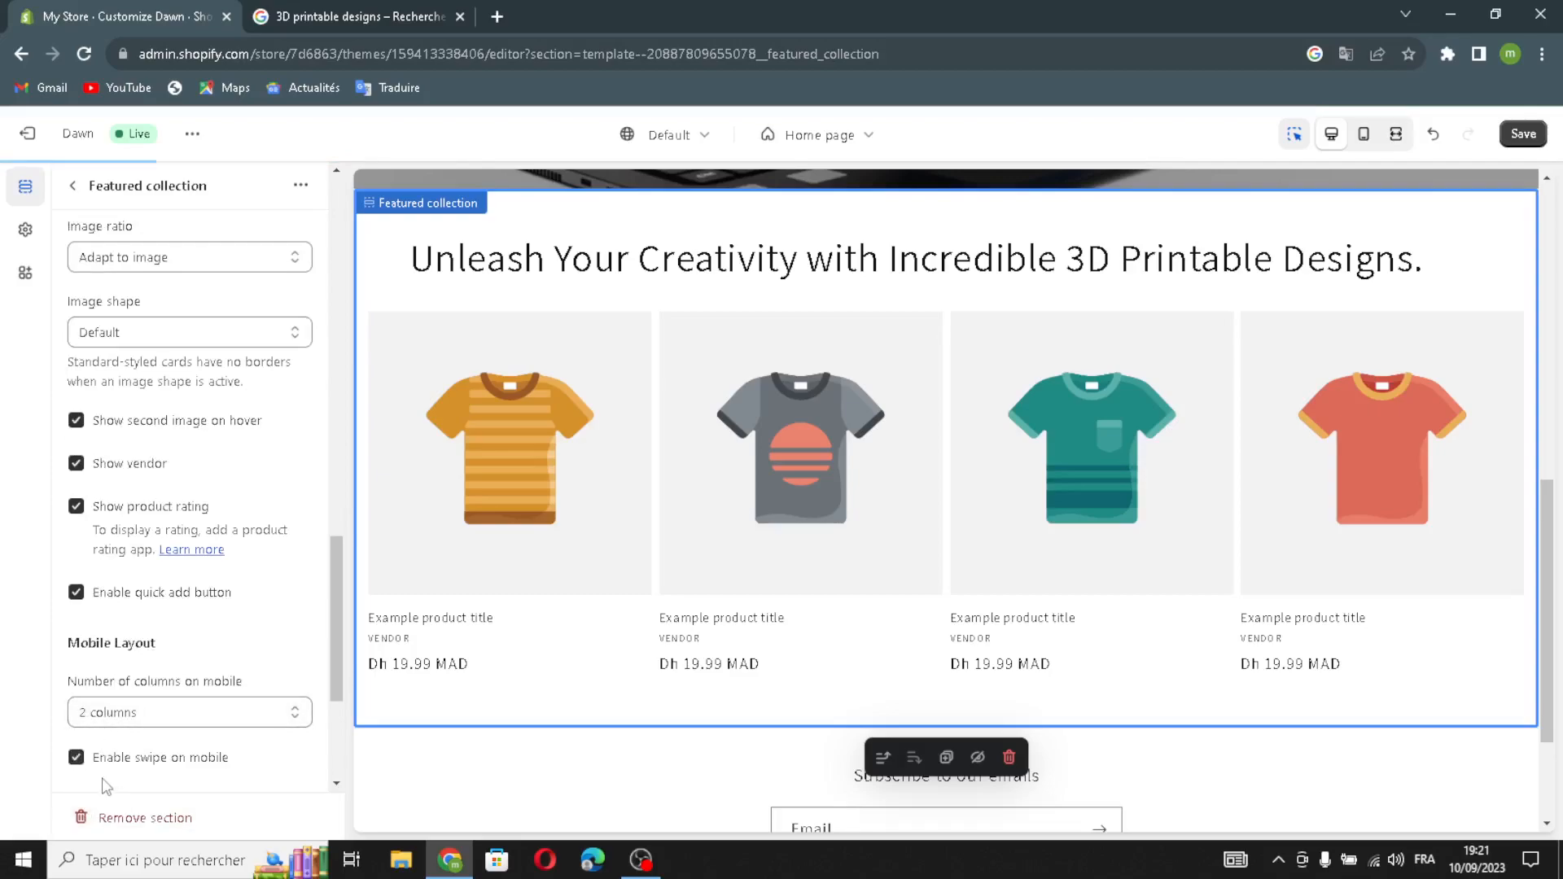
pyautogui.scroll(-1, 106, 783)
pyautogui.scroll(-2, 163, 693)
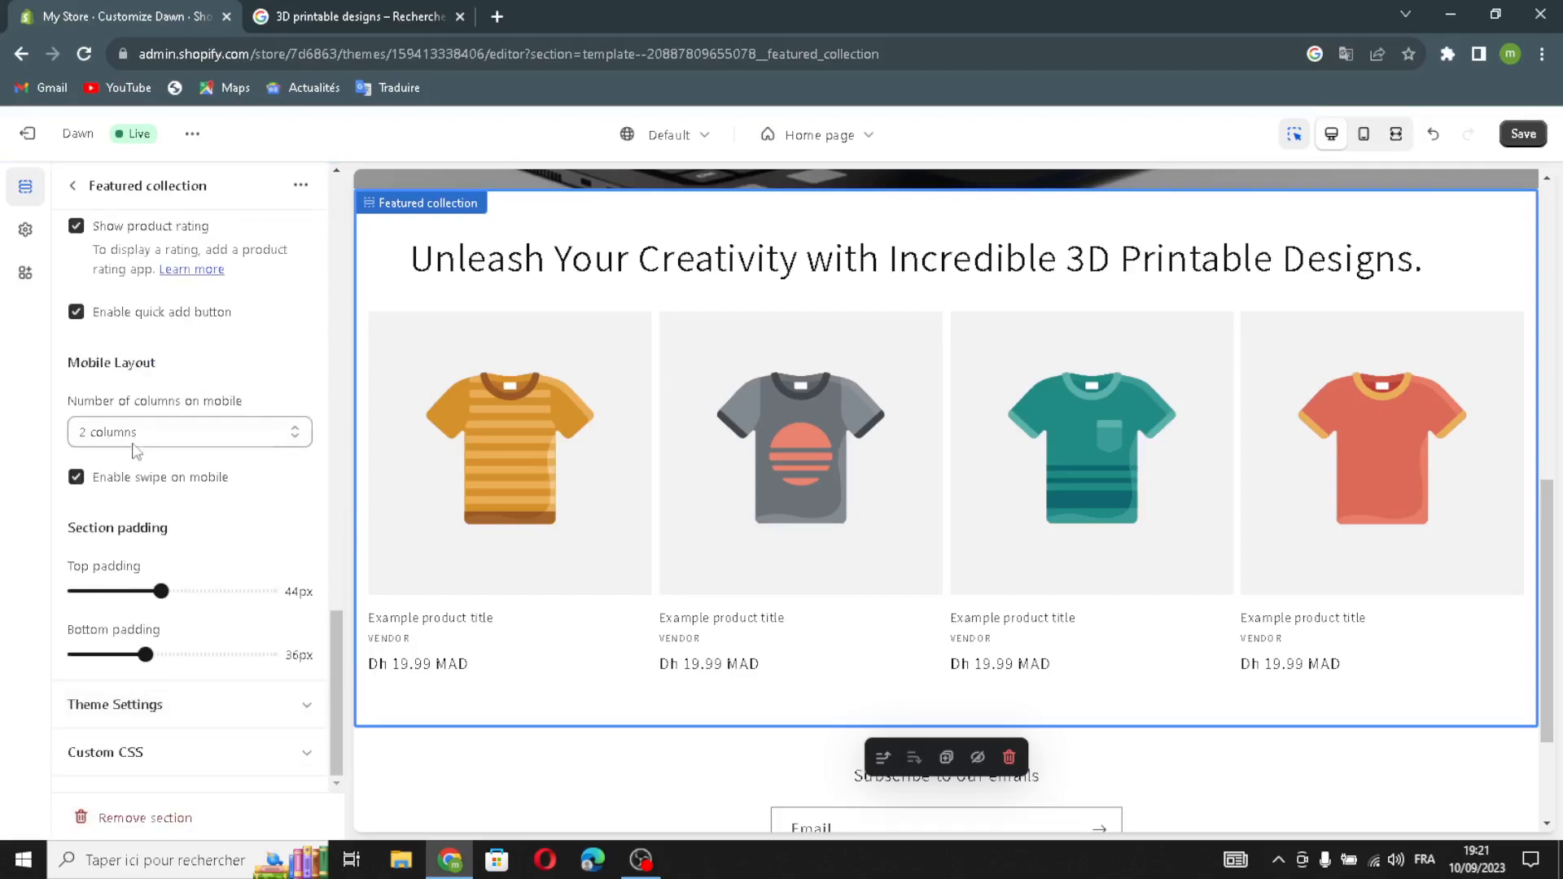
pyautogui.scroll(6, 137, 454)
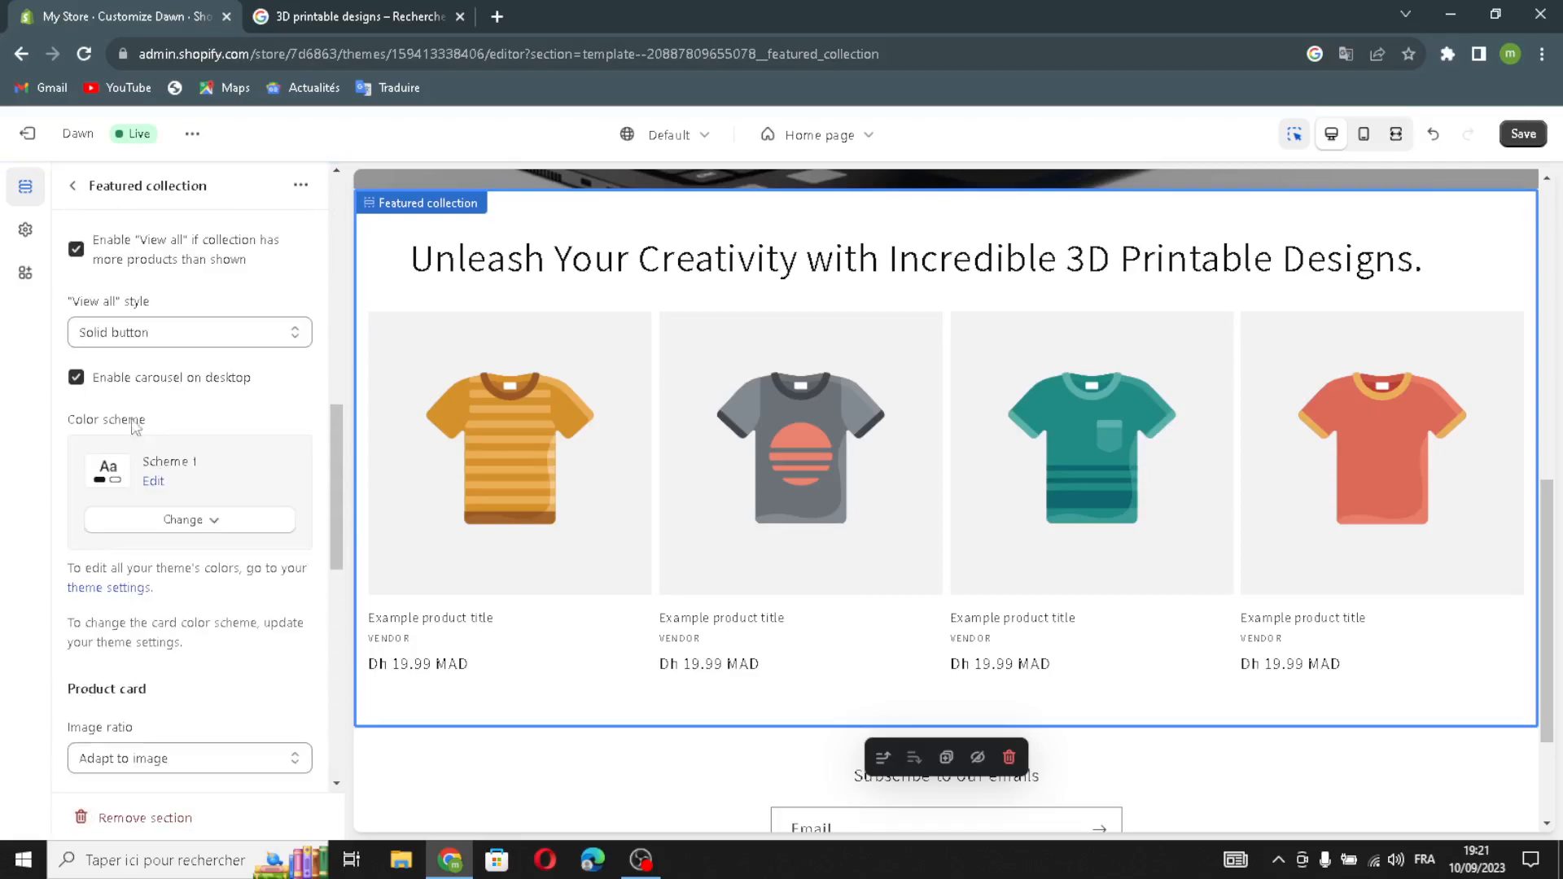
# Review the footer's email signup settings, return to the section list, and save the theme.
pyautogui.click(73, 192)
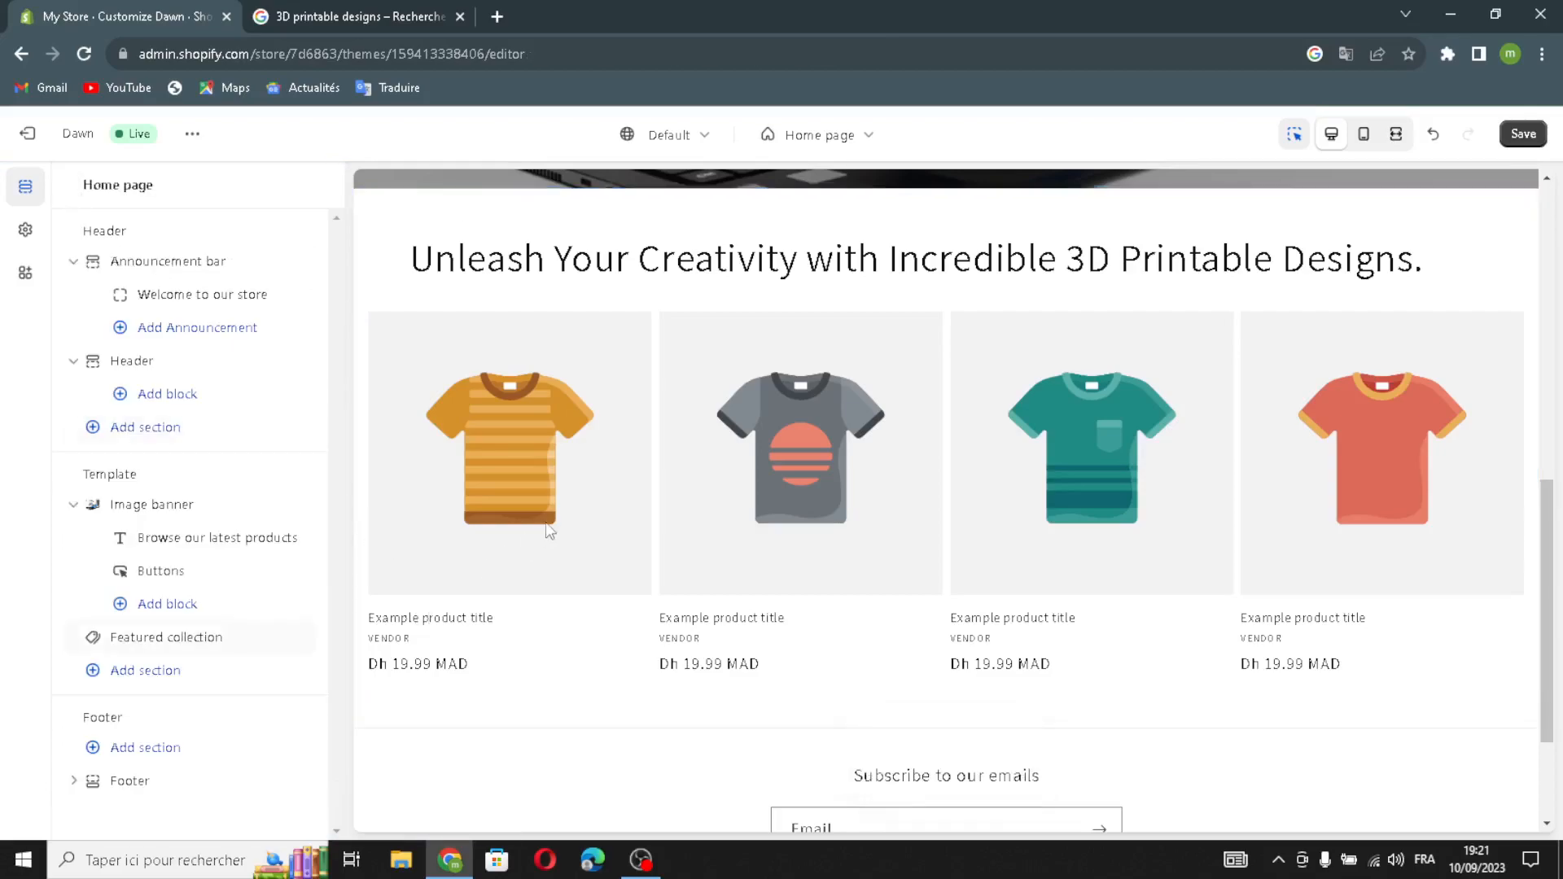
pyautogui.scroll(-1, 557, 541)
pyautogui.scroll(-1, 663, 593)
pyautogui.scroll(6, 1148, 425)
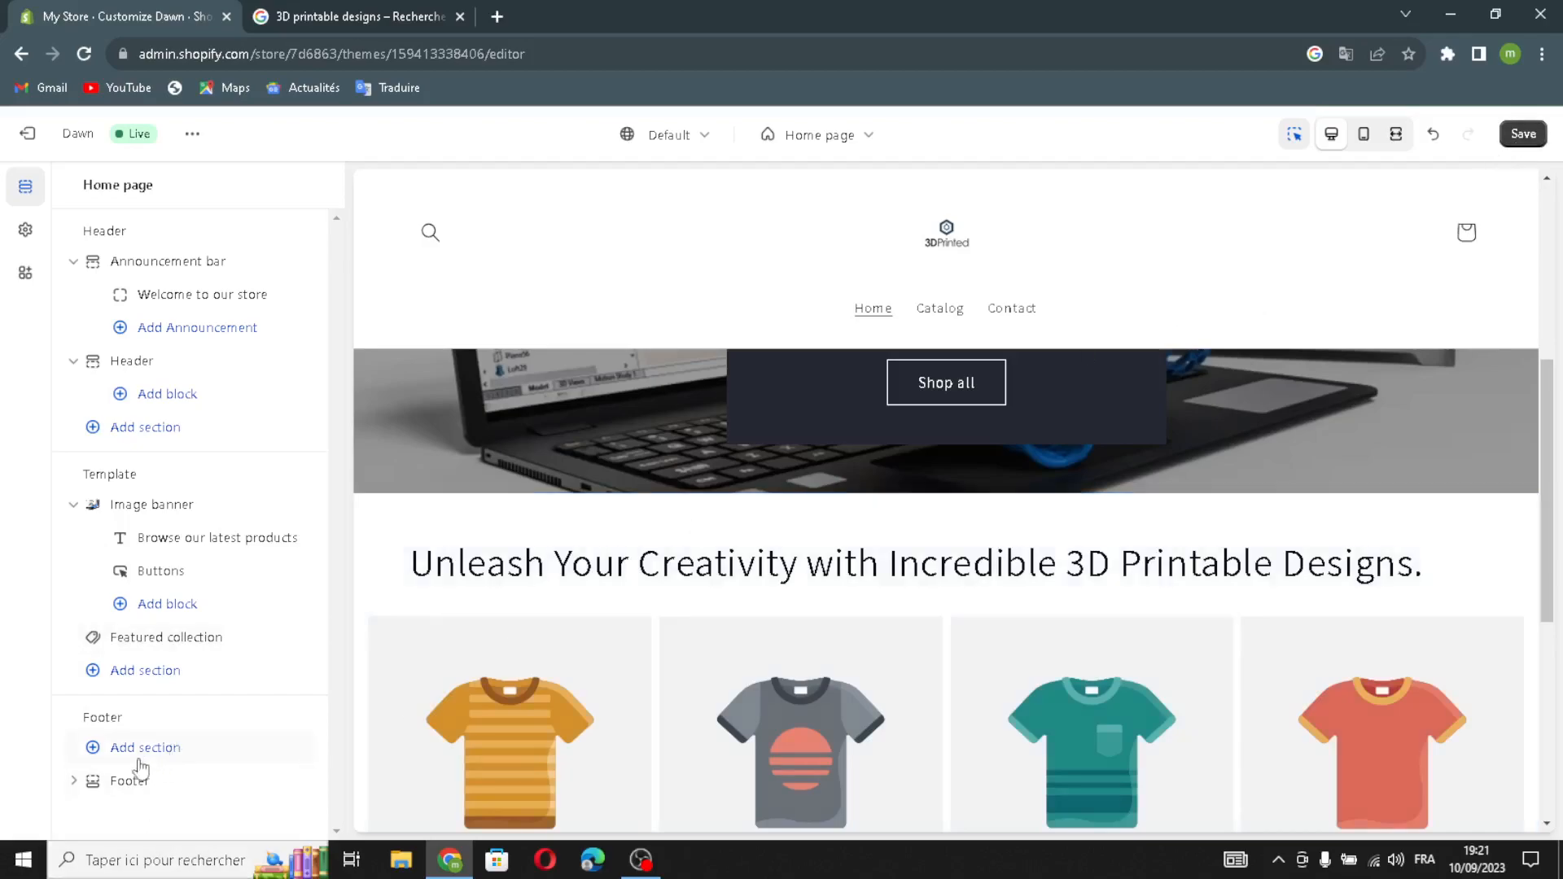
pyautogui.click(123, 781)
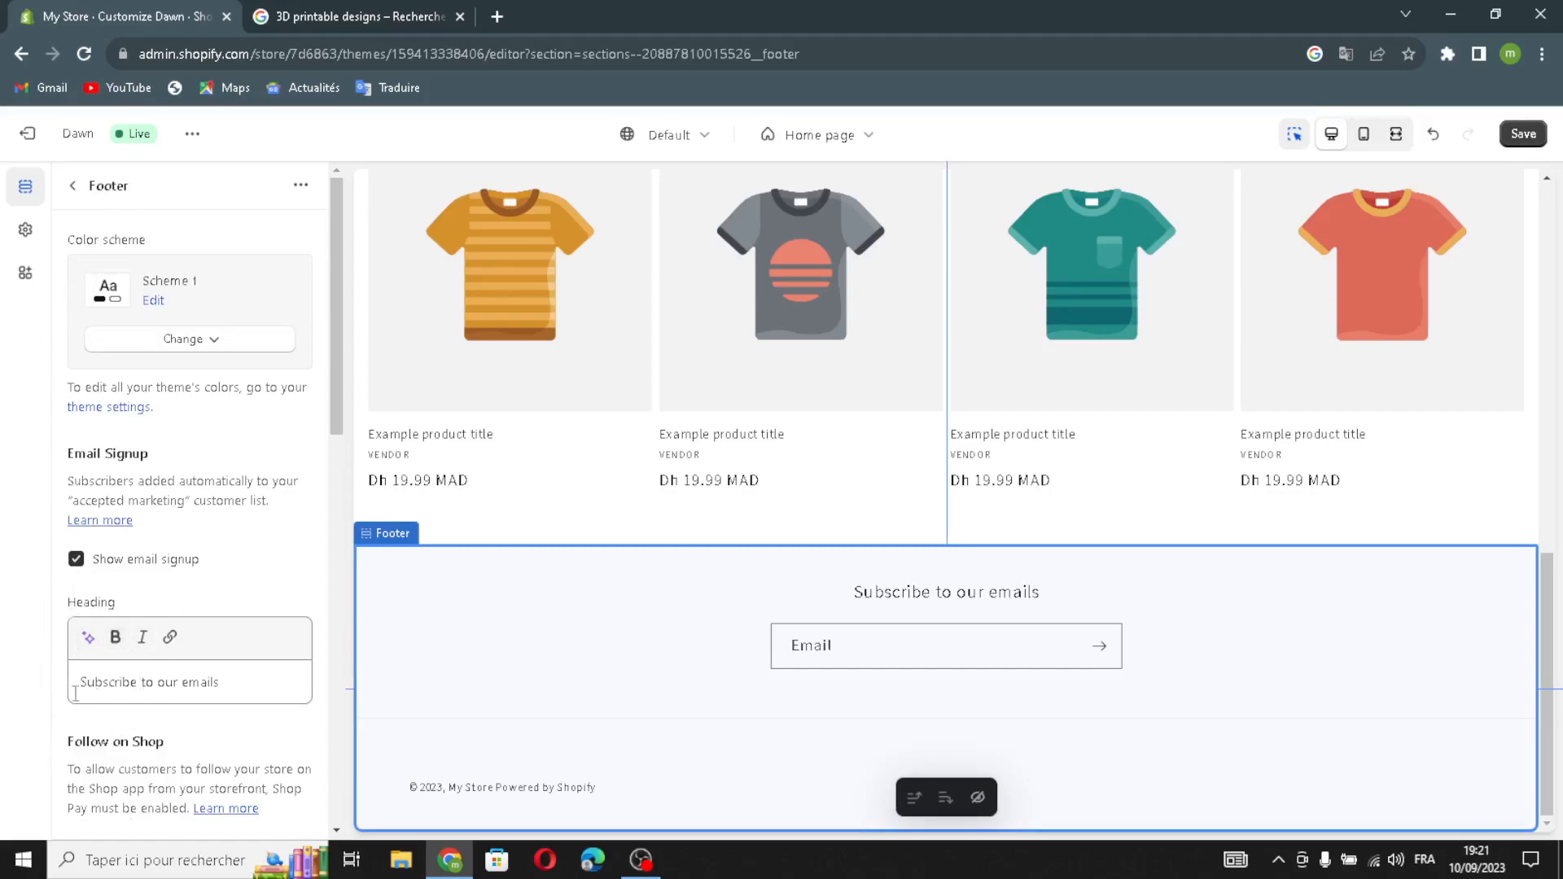
pyautogui.scroll(-6, 148, 659)
pyautogui.scroll(6, 149, 681)
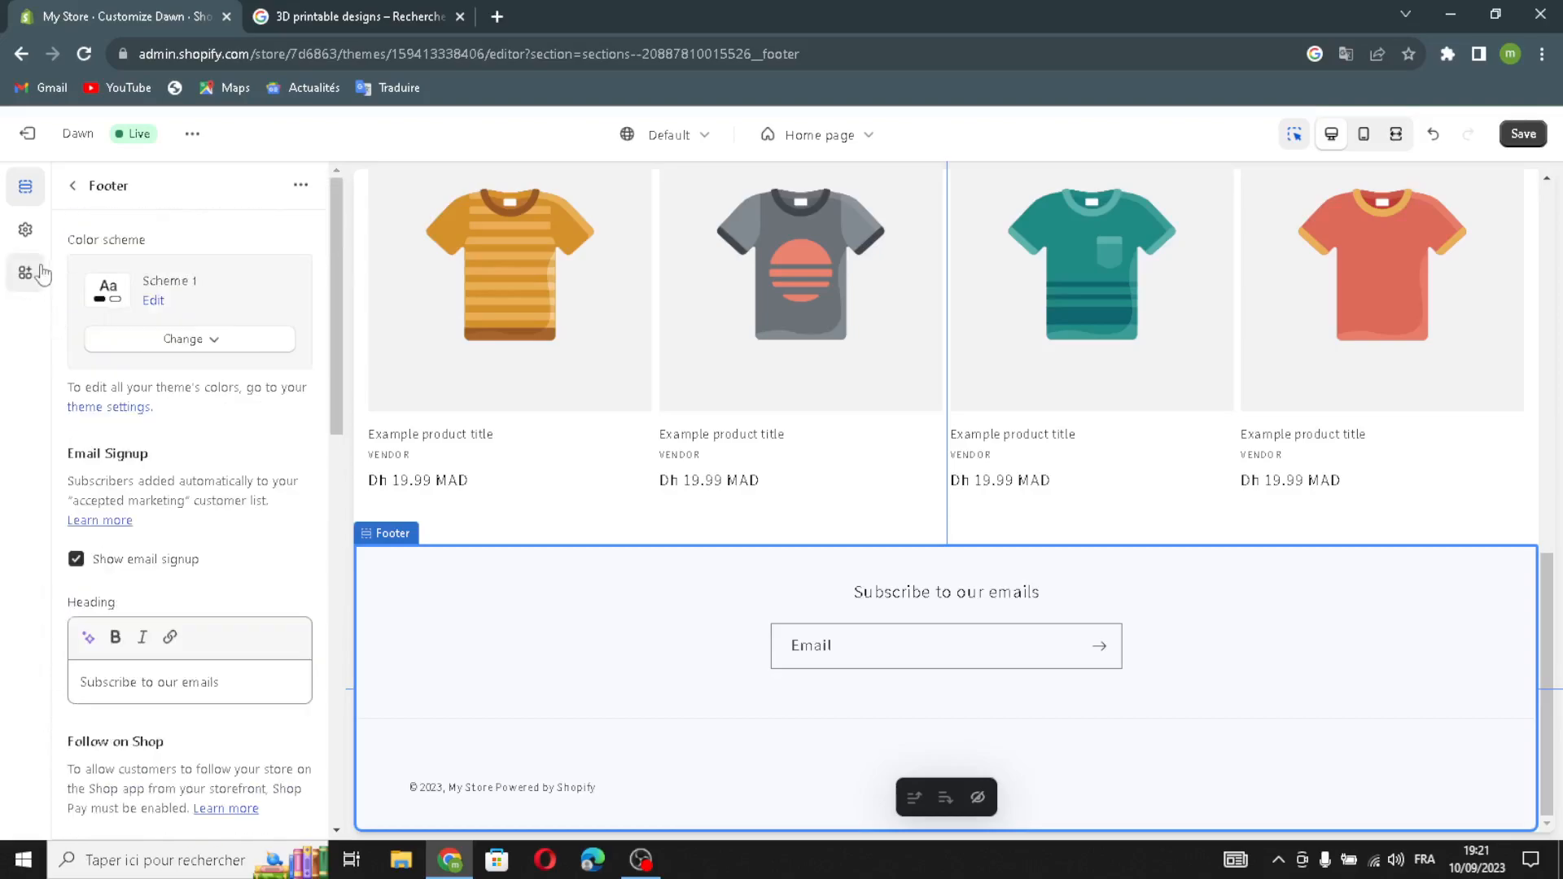
pyautogui.click(72, 187)
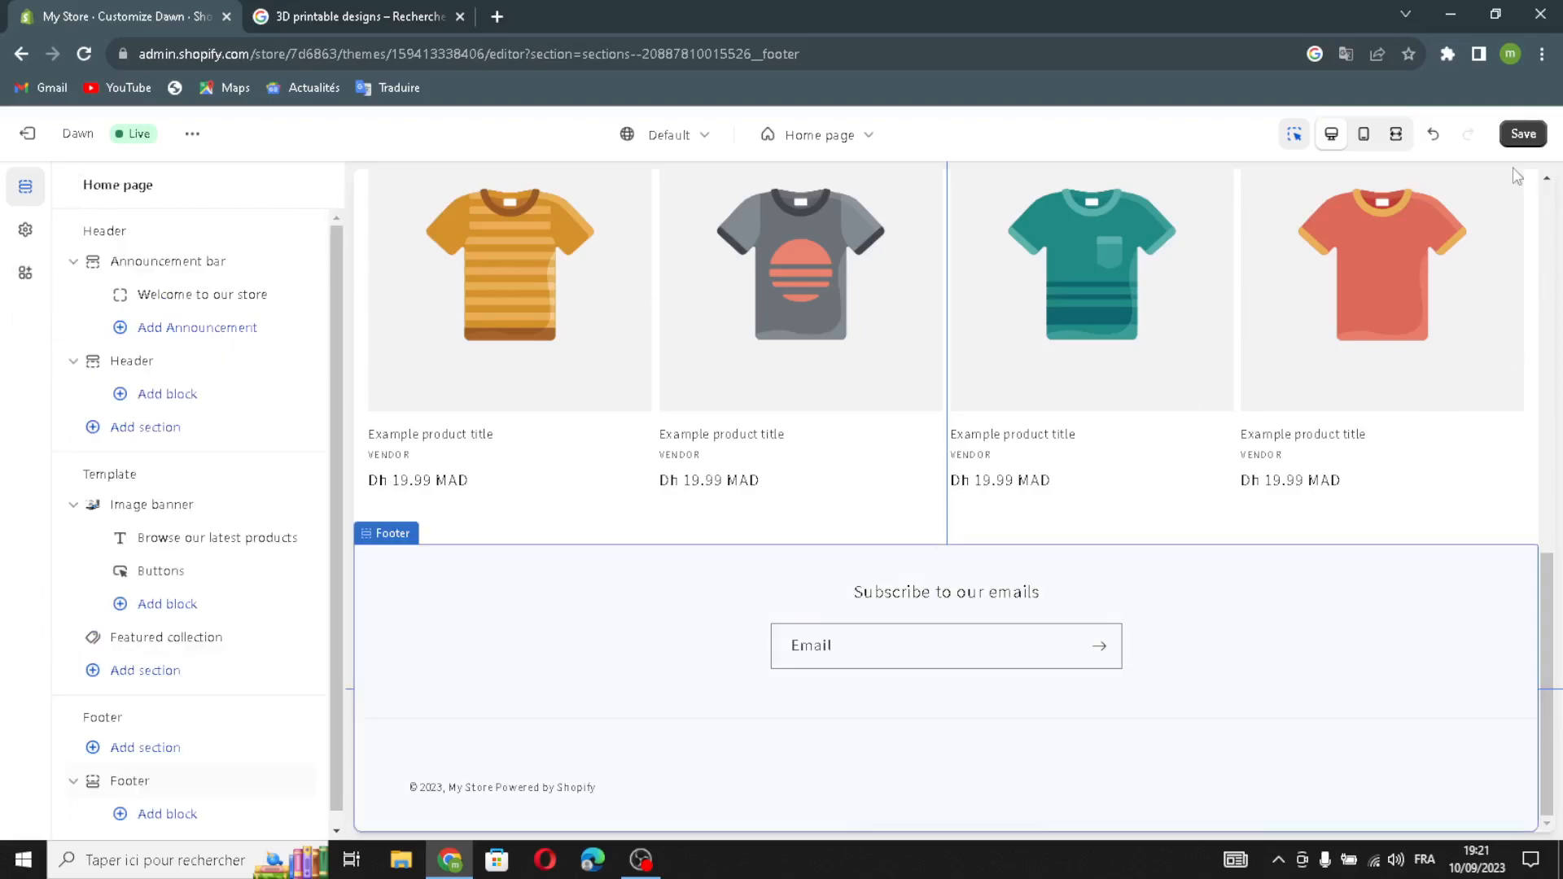
pyautogui.click(1530, 141)
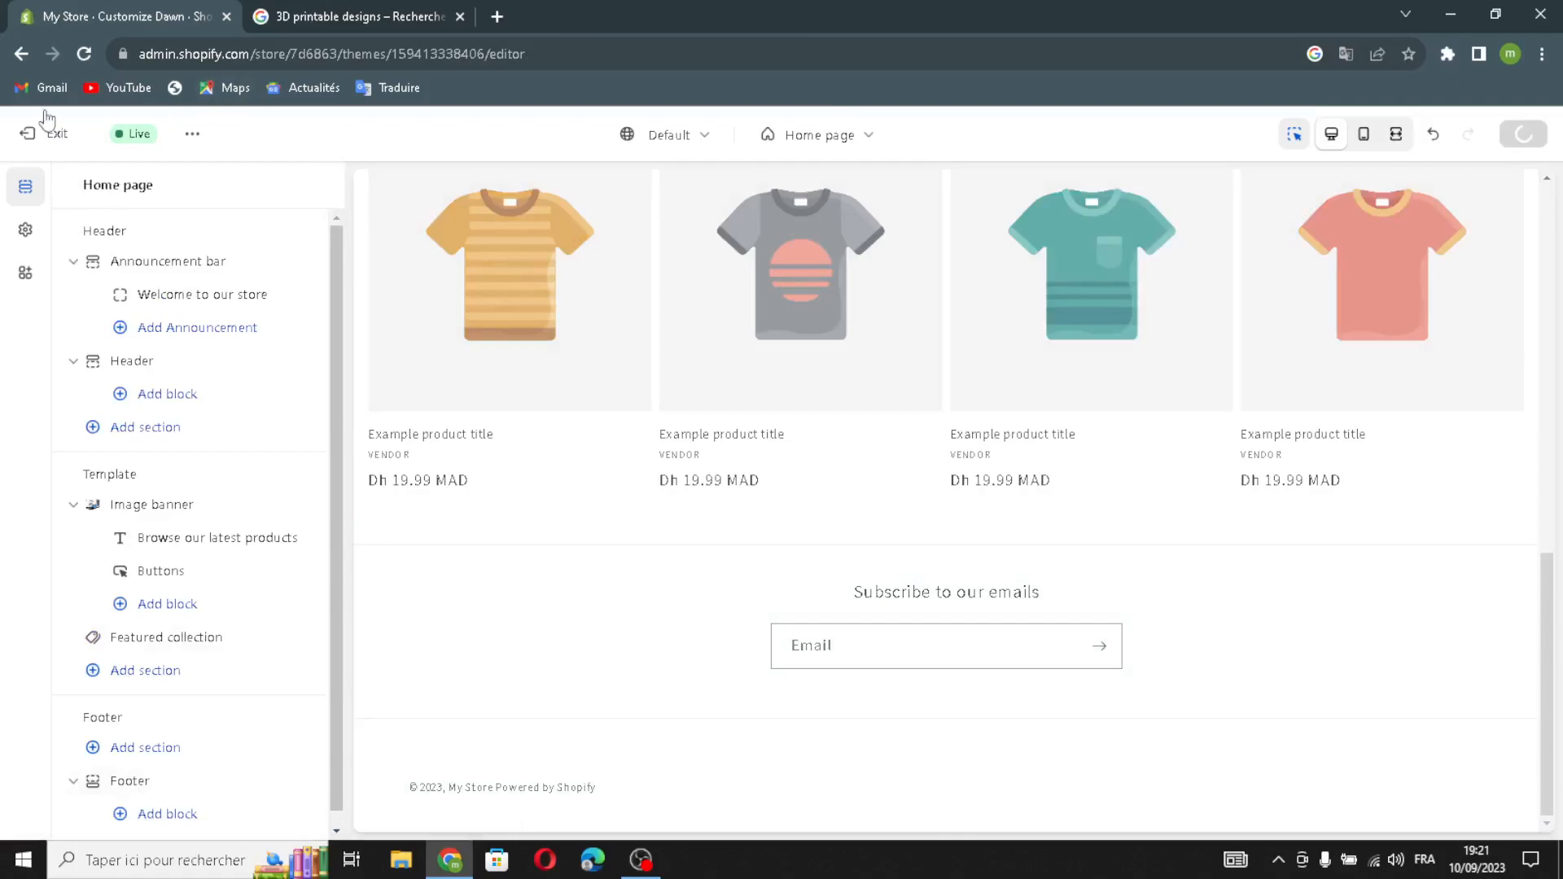
# Exit the theme editor and check off the first-product and sharing-details setup tasks.
pyautogui.click(27, 133)
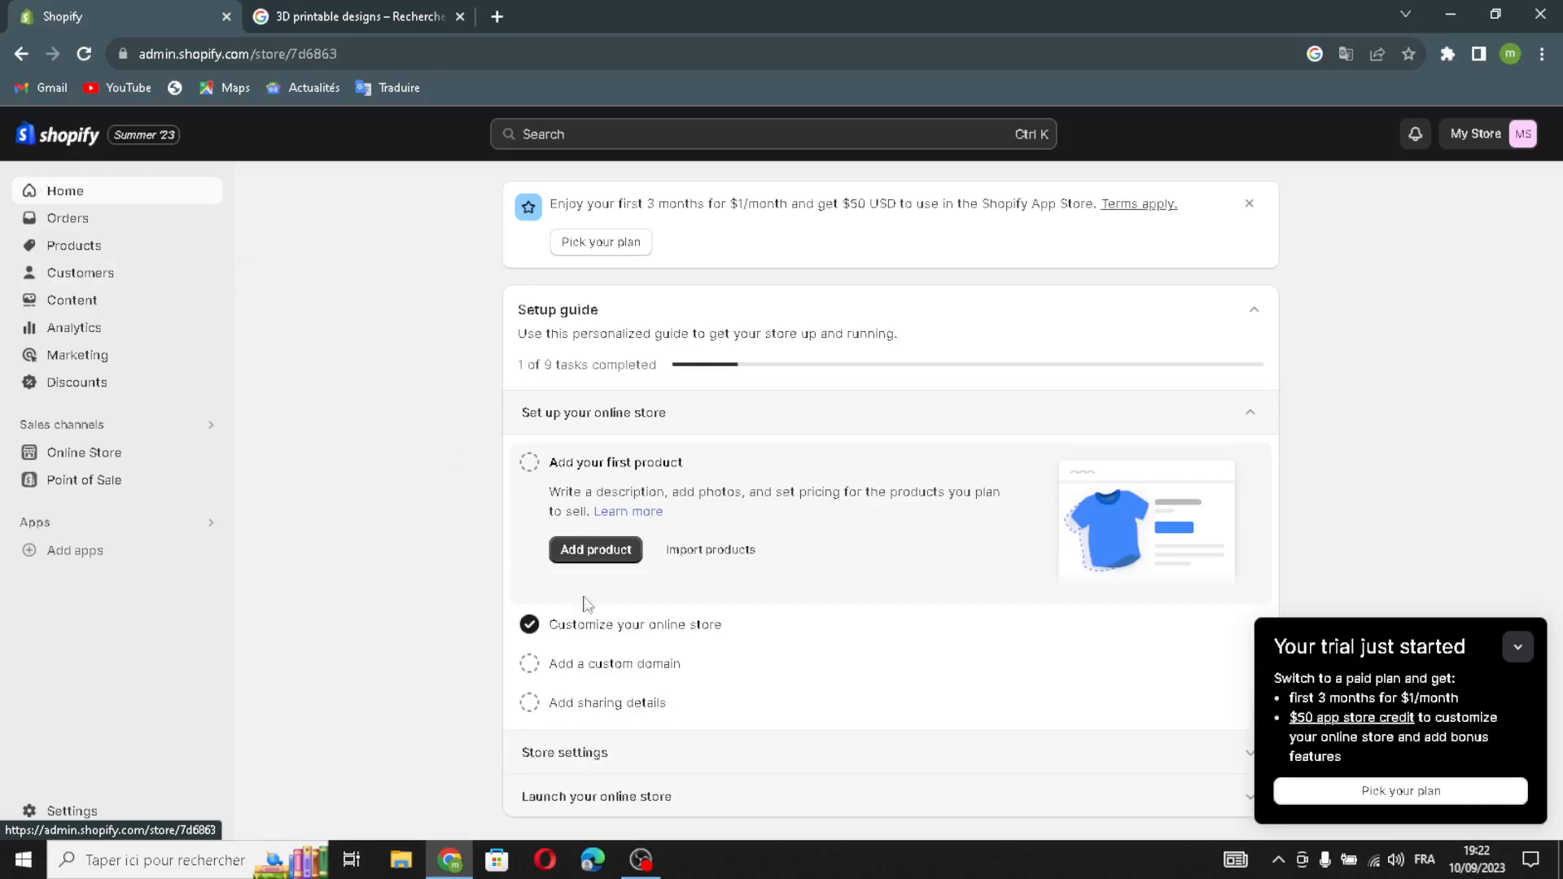
pyautogui.click(1518, 647)
pyautogui.click(530, 462)
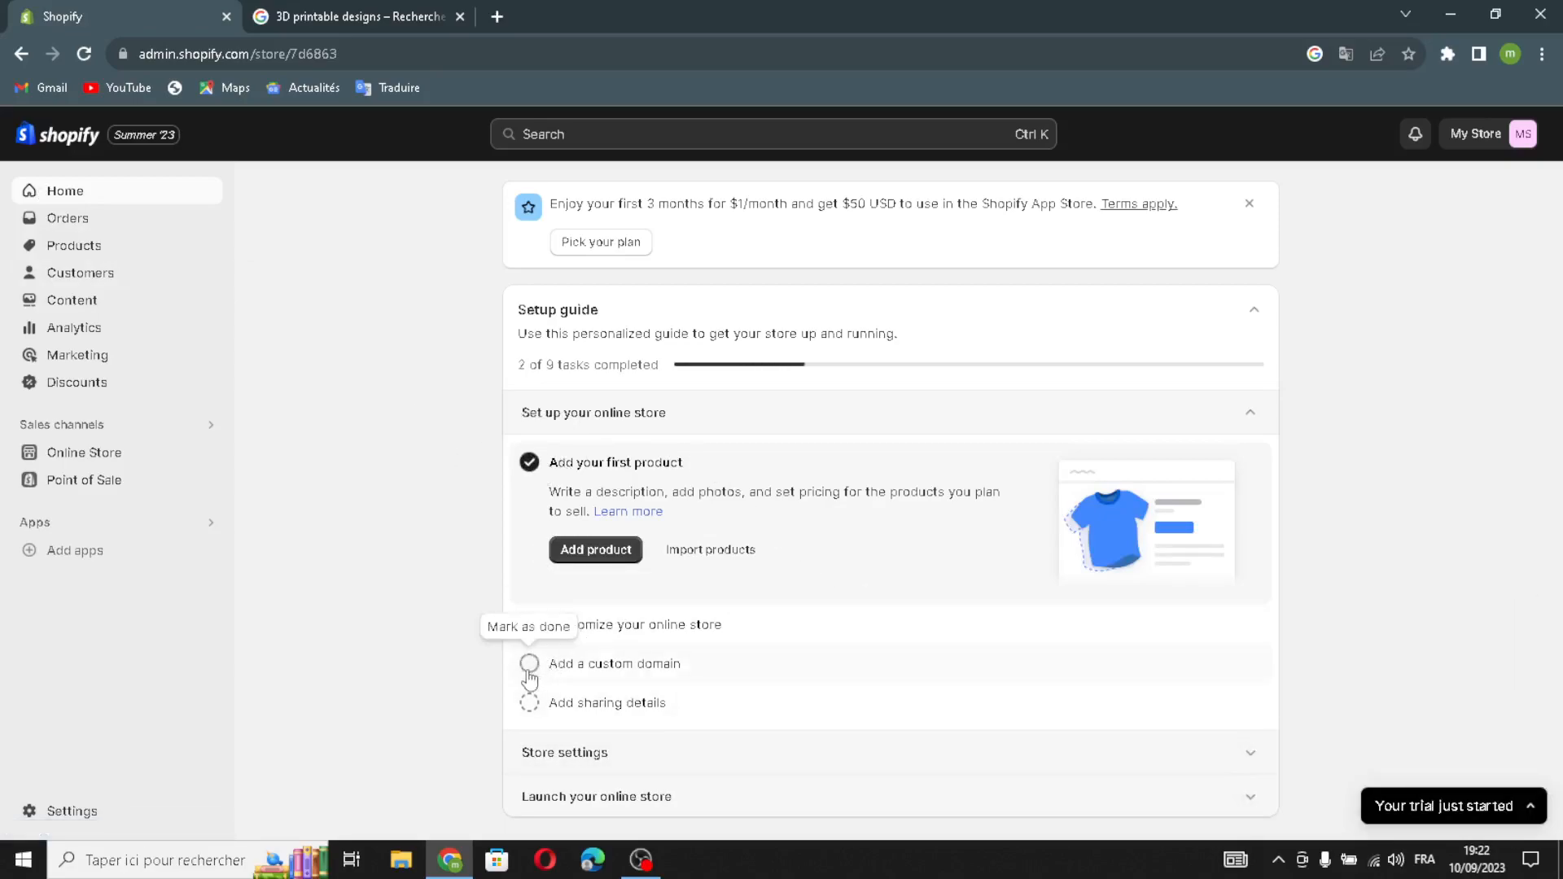
pyautogui.click(530, 705)
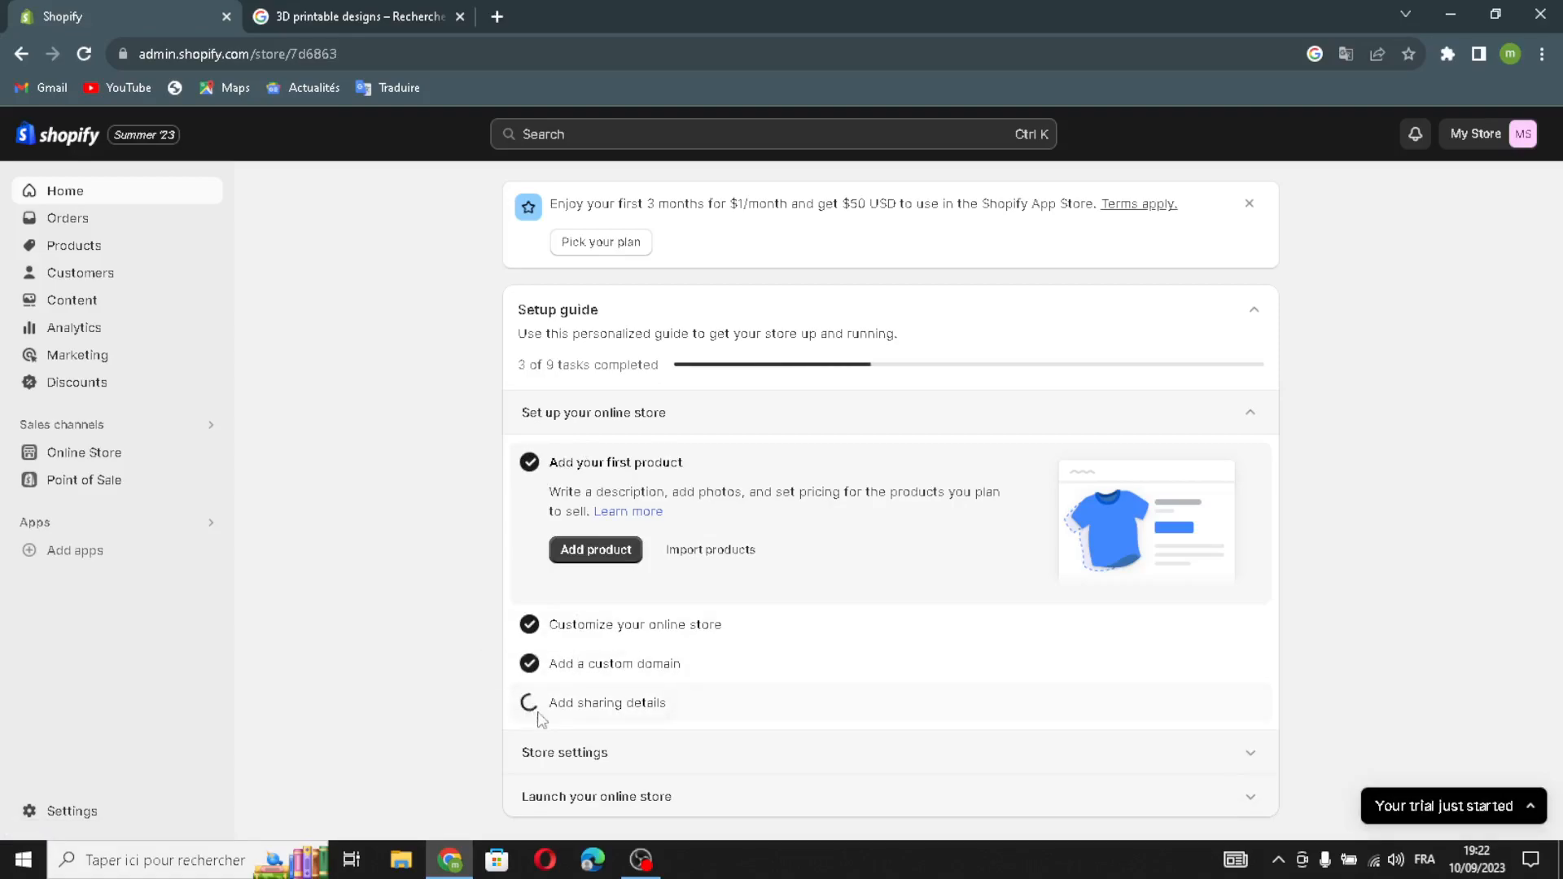
pyautogui.click(591, 768)
pyautogui.click(594, 596)
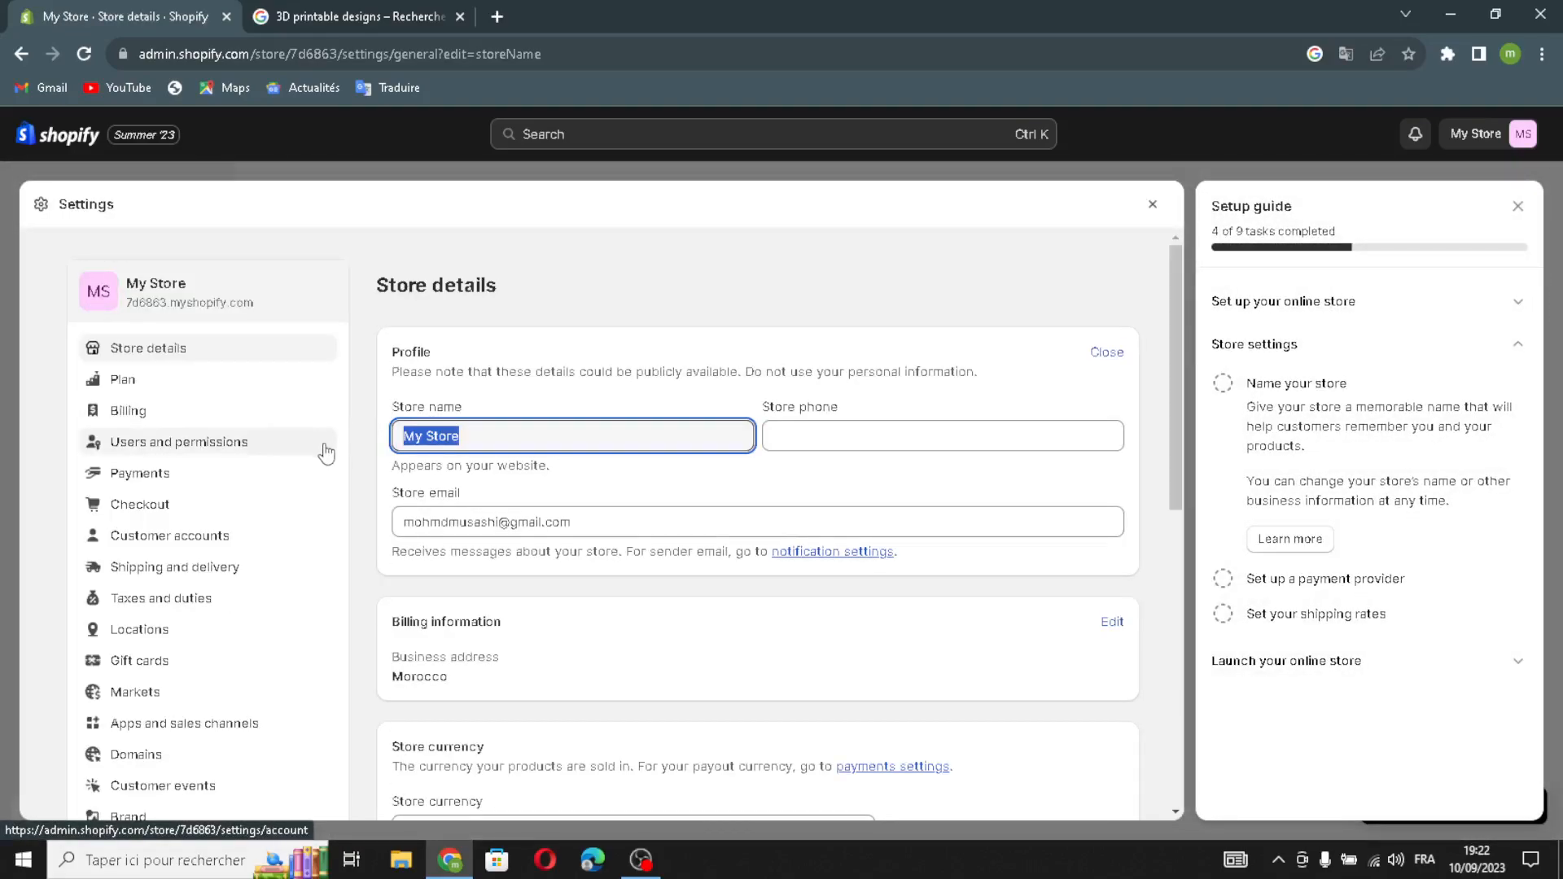
# Rename the store to PrintPro3D, save the store details, and close settings.
pyautogui.write('PrintPro3D')
pyautogui.click(818, 440)
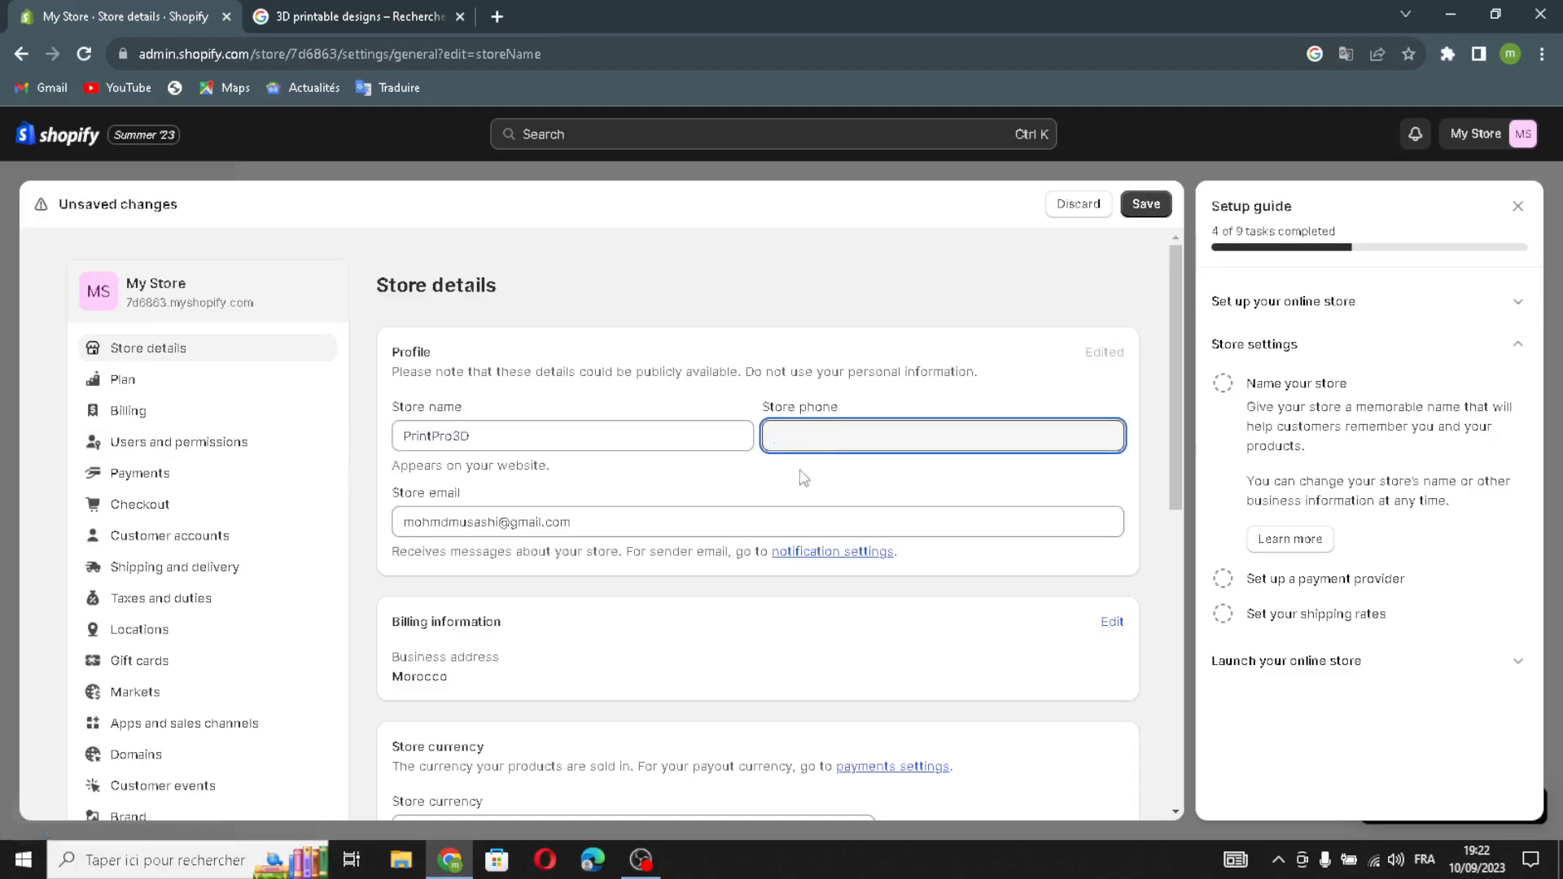
pyautogui.moveTo(612, 528); pyautogui.dragTo(397, 526)
pyautogui.click(619, 512)
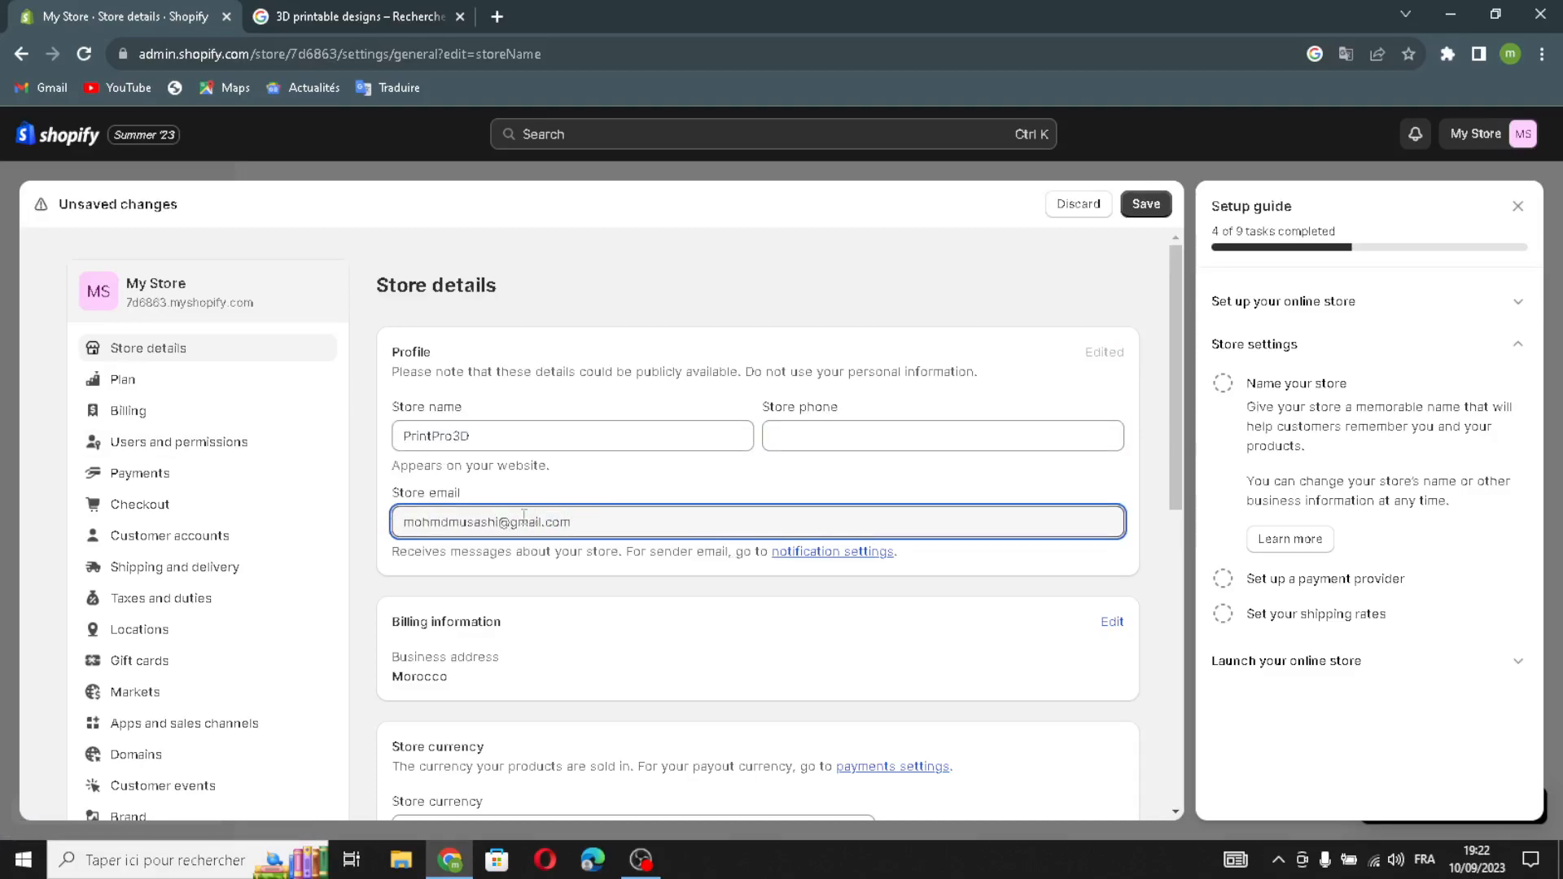
pyautogui.click(1148, 210)
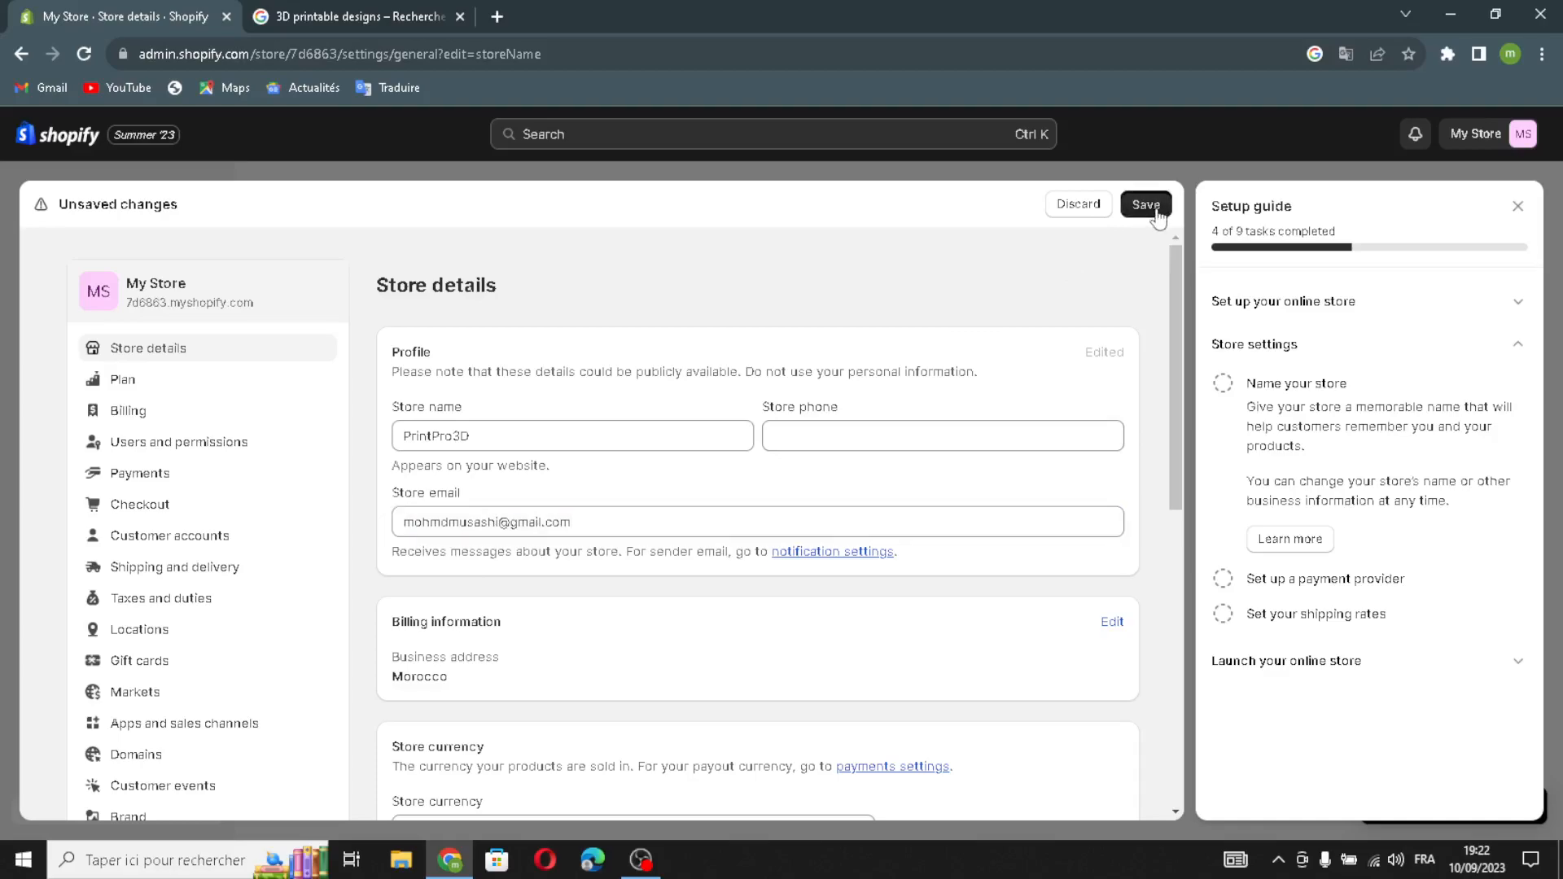
pyautogui.click(1517, 206)
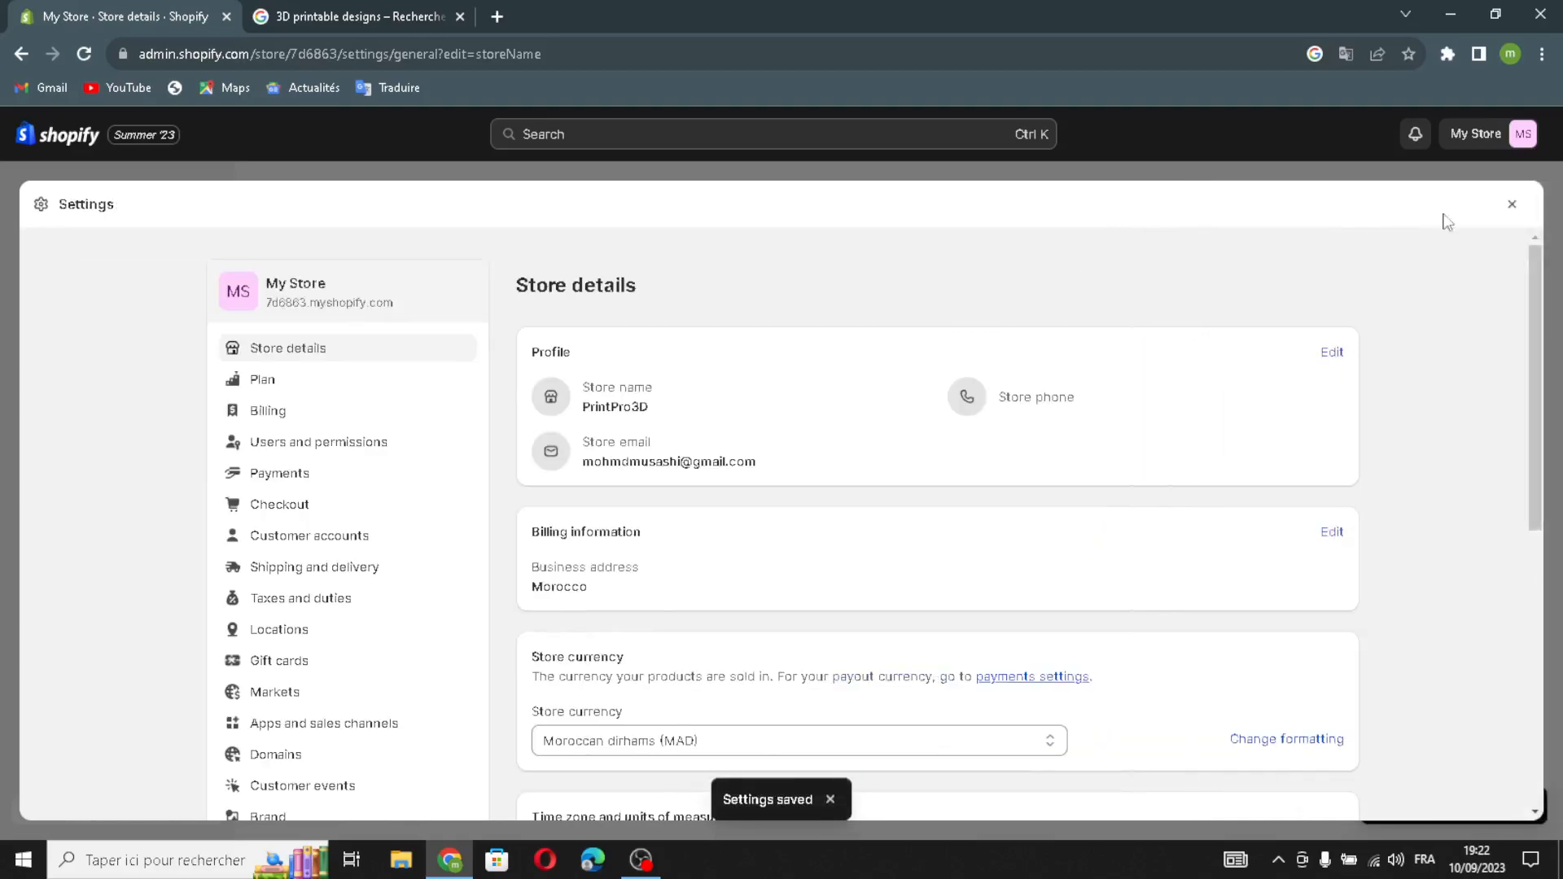
pyautogui.click(1516, 208)
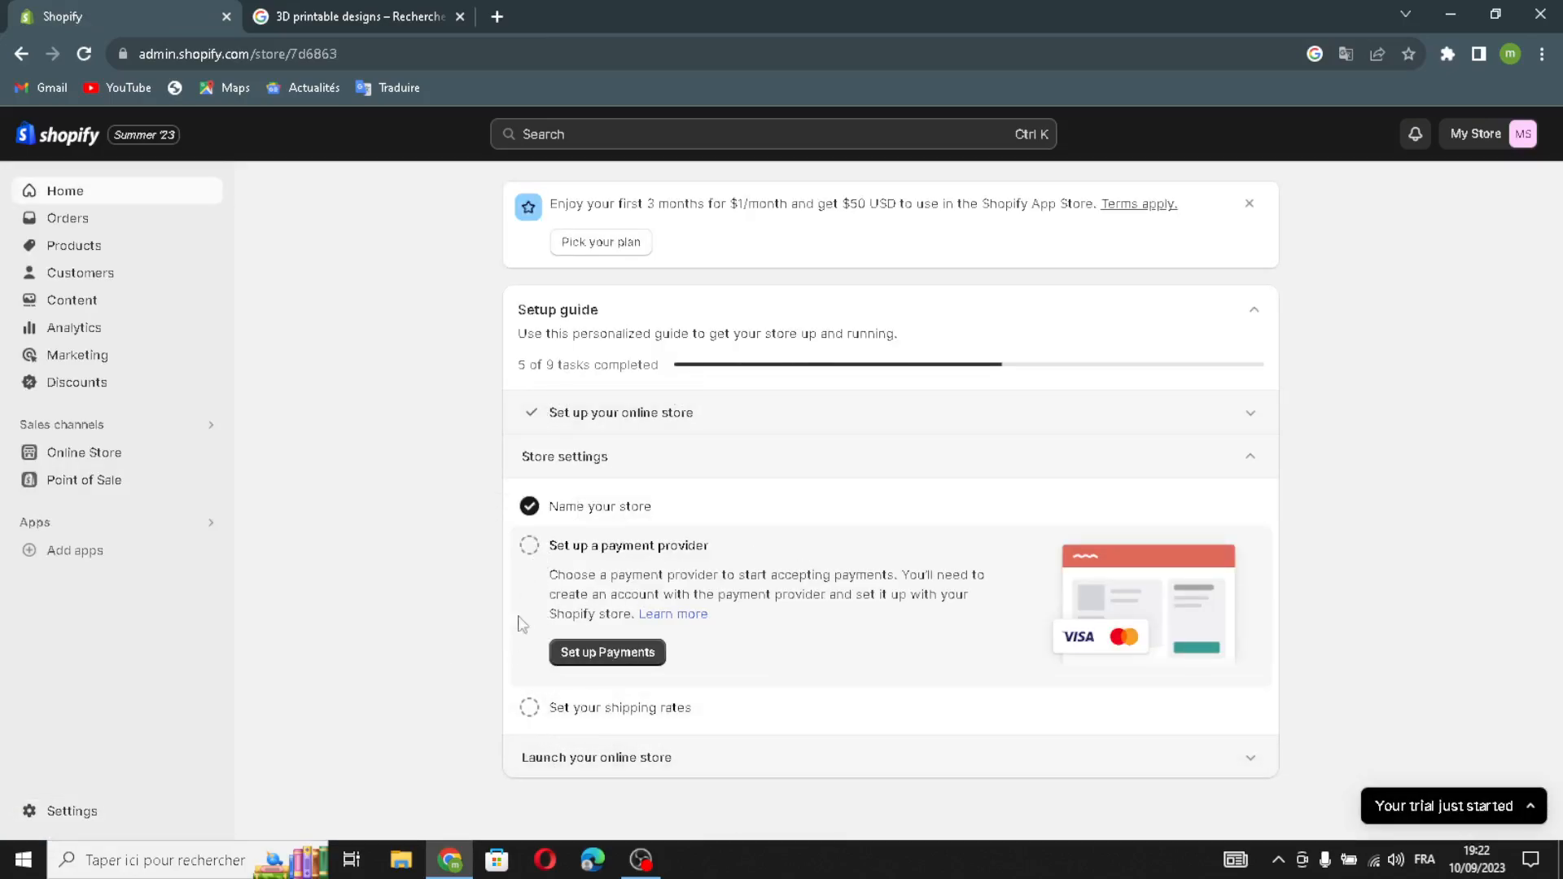
# Check off the payment provider, shipping rates and Pick a plan setup tasks.
pyautogui.click(529, 546)
pyautogui.click(529, 707)
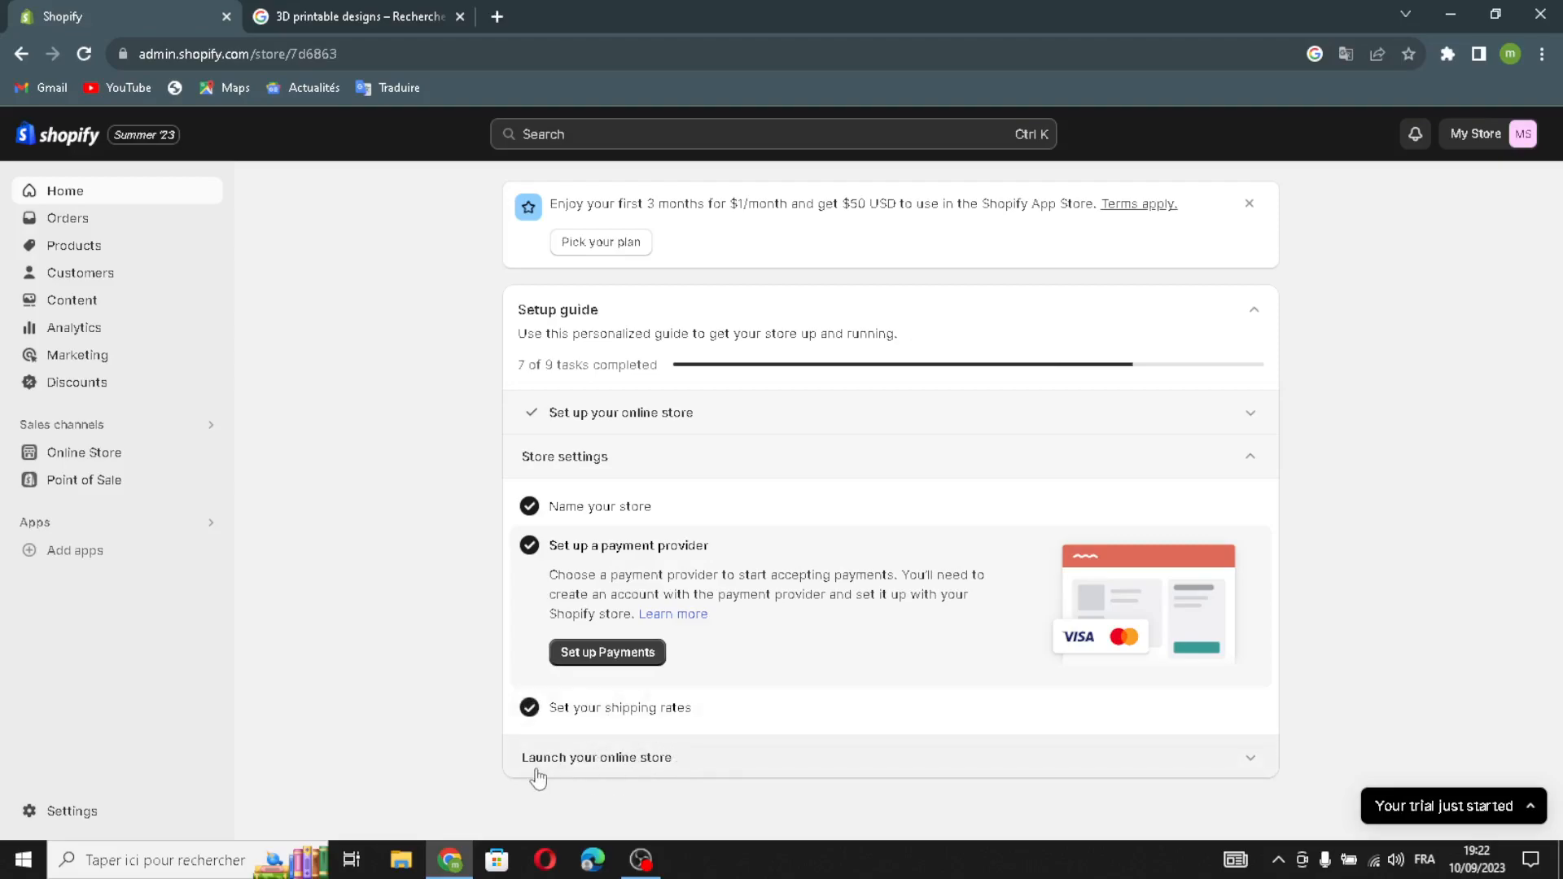
pyautogui.click(563, 759)
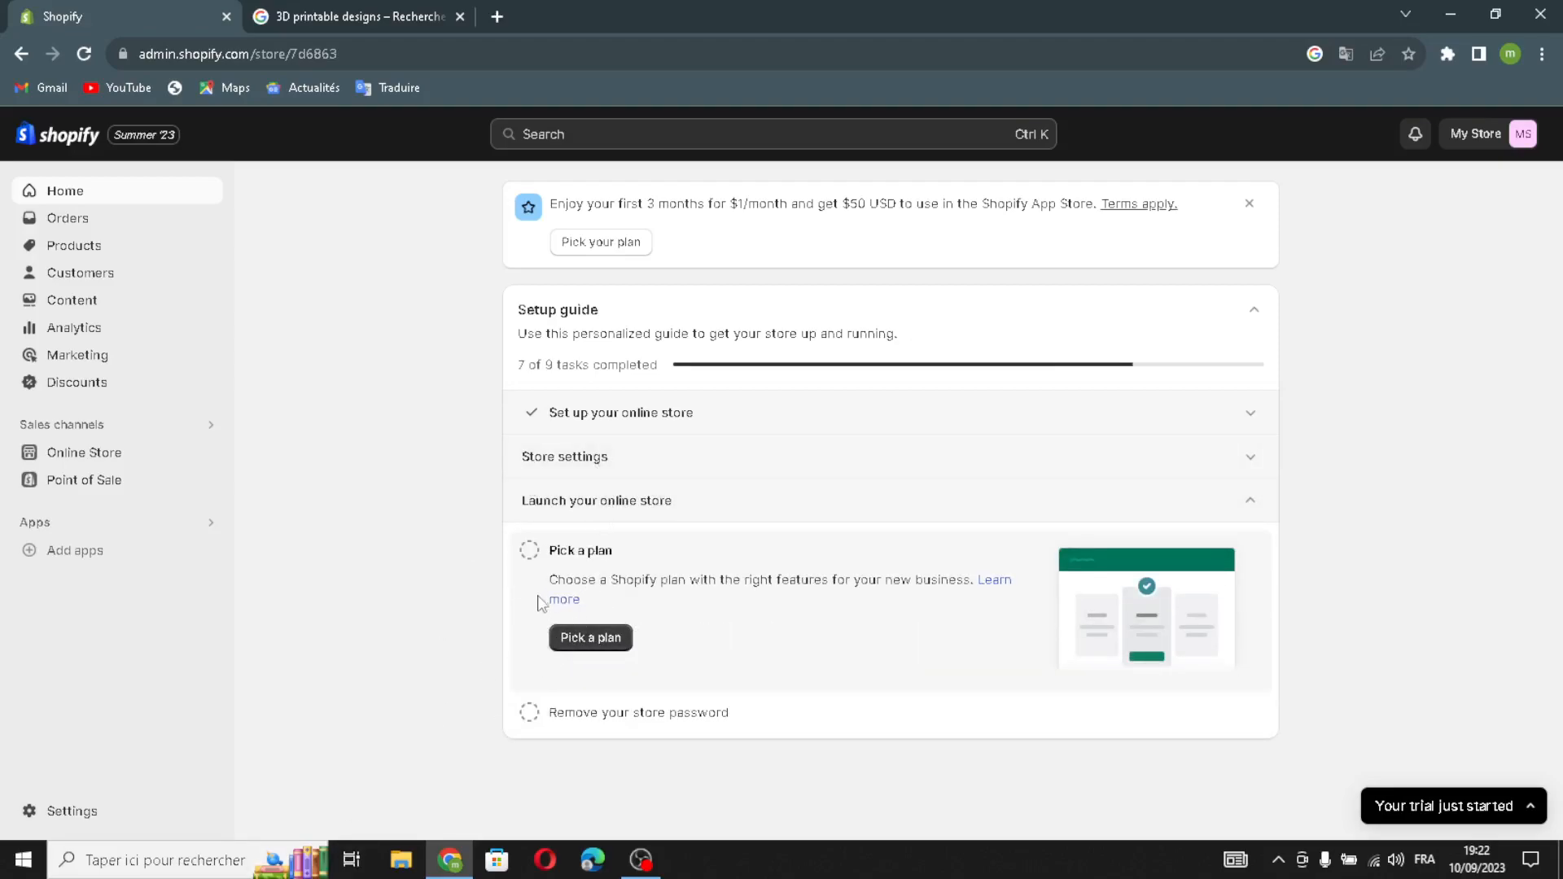
pyautogui.click(529, 550)
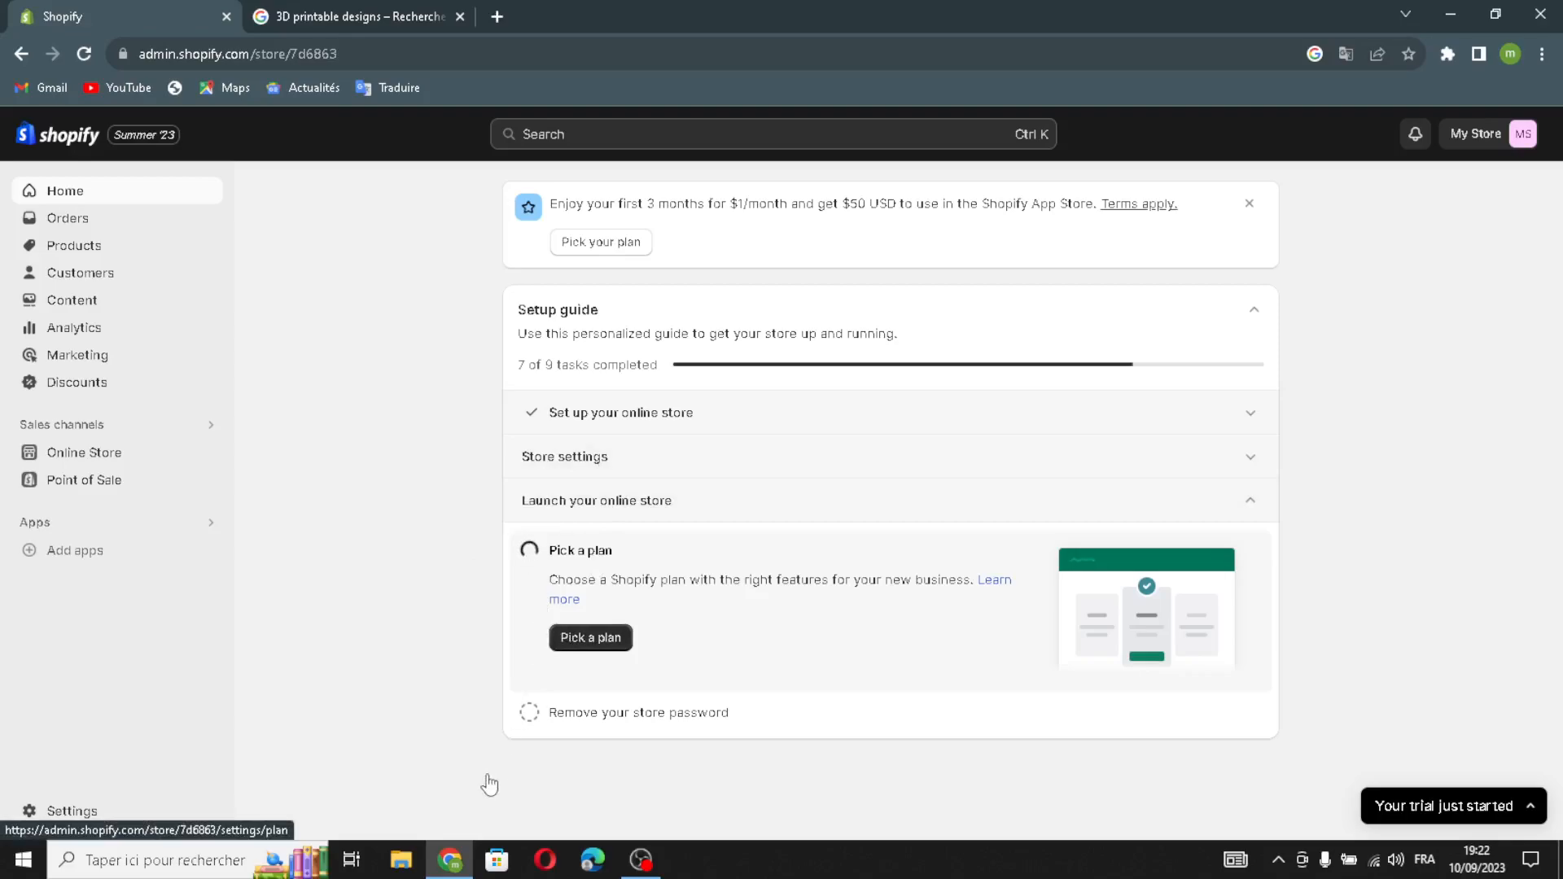
# Mark the remove-store-password task done and close settings, the guide panel and the search tab.
pyautogui.click(589, 644)
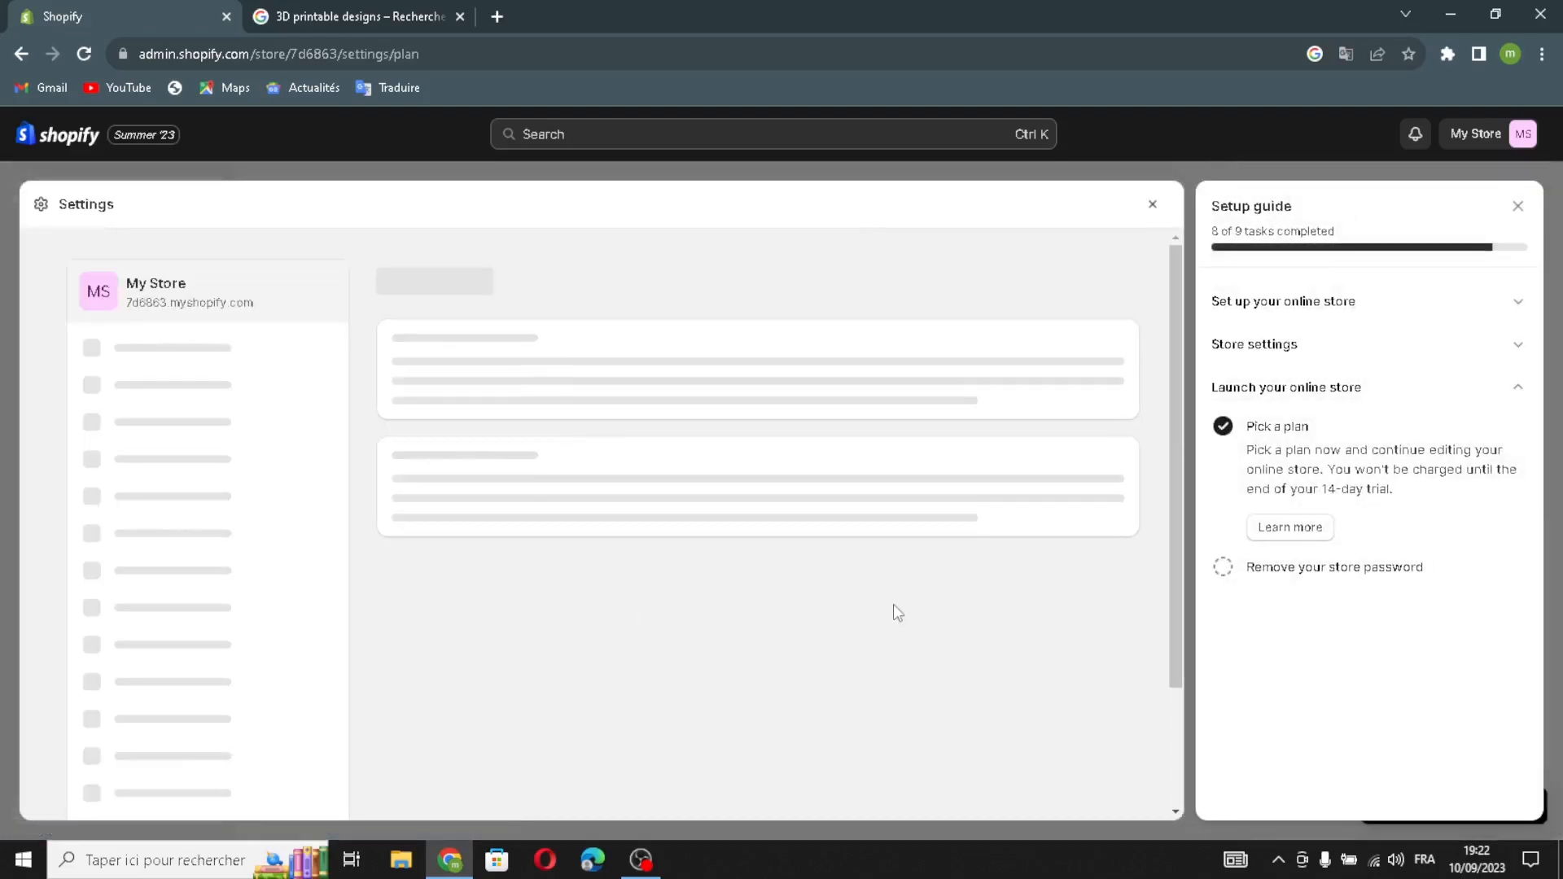
pyautogui.click(1222, 568)
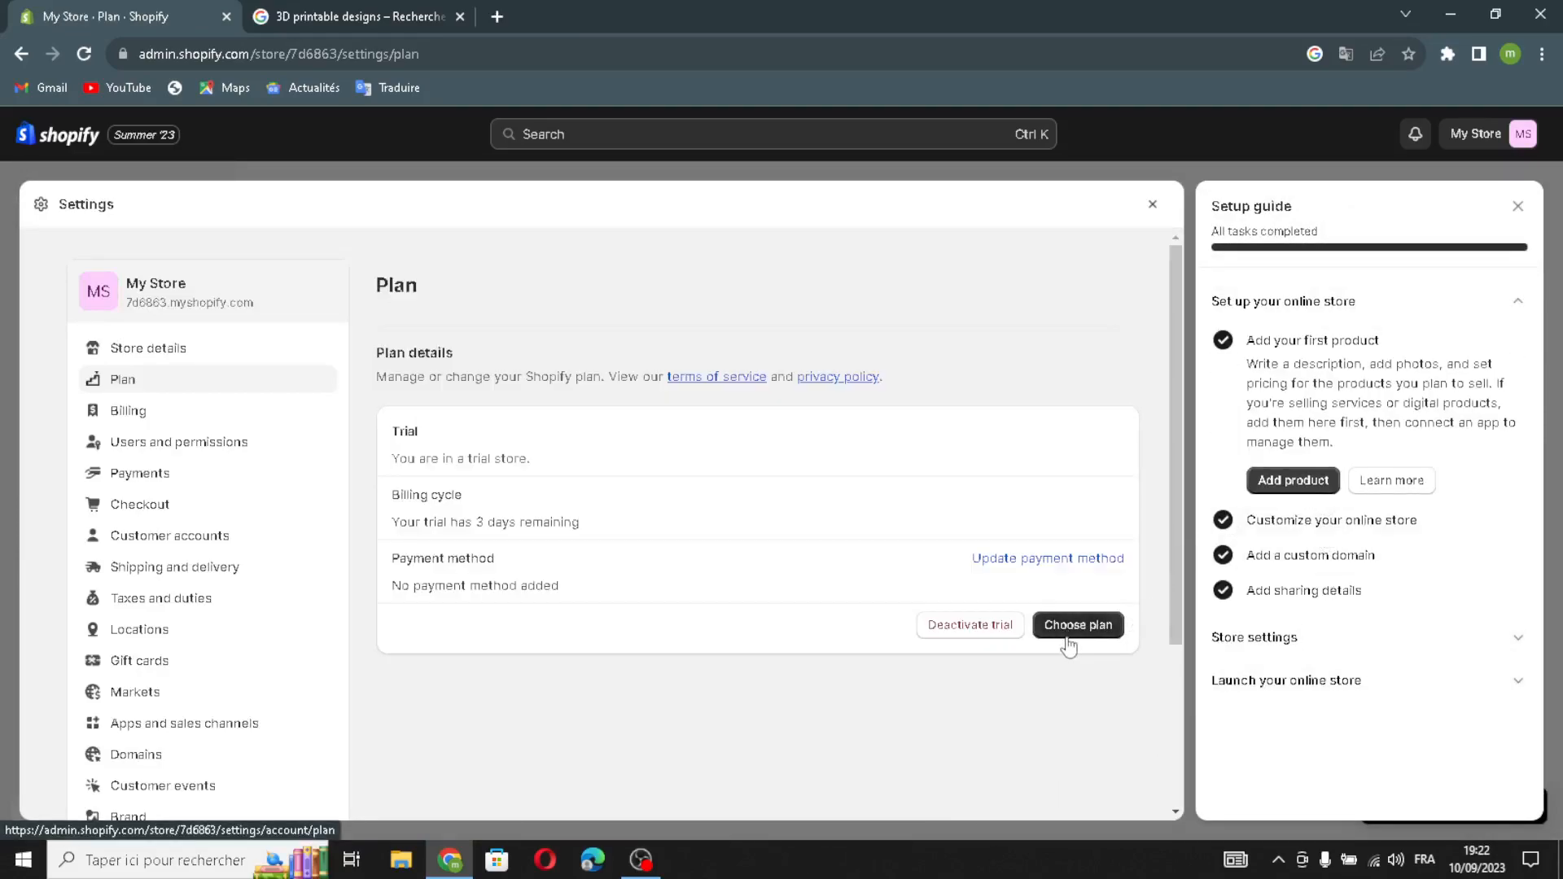
pyautogui.click(1151, 207)
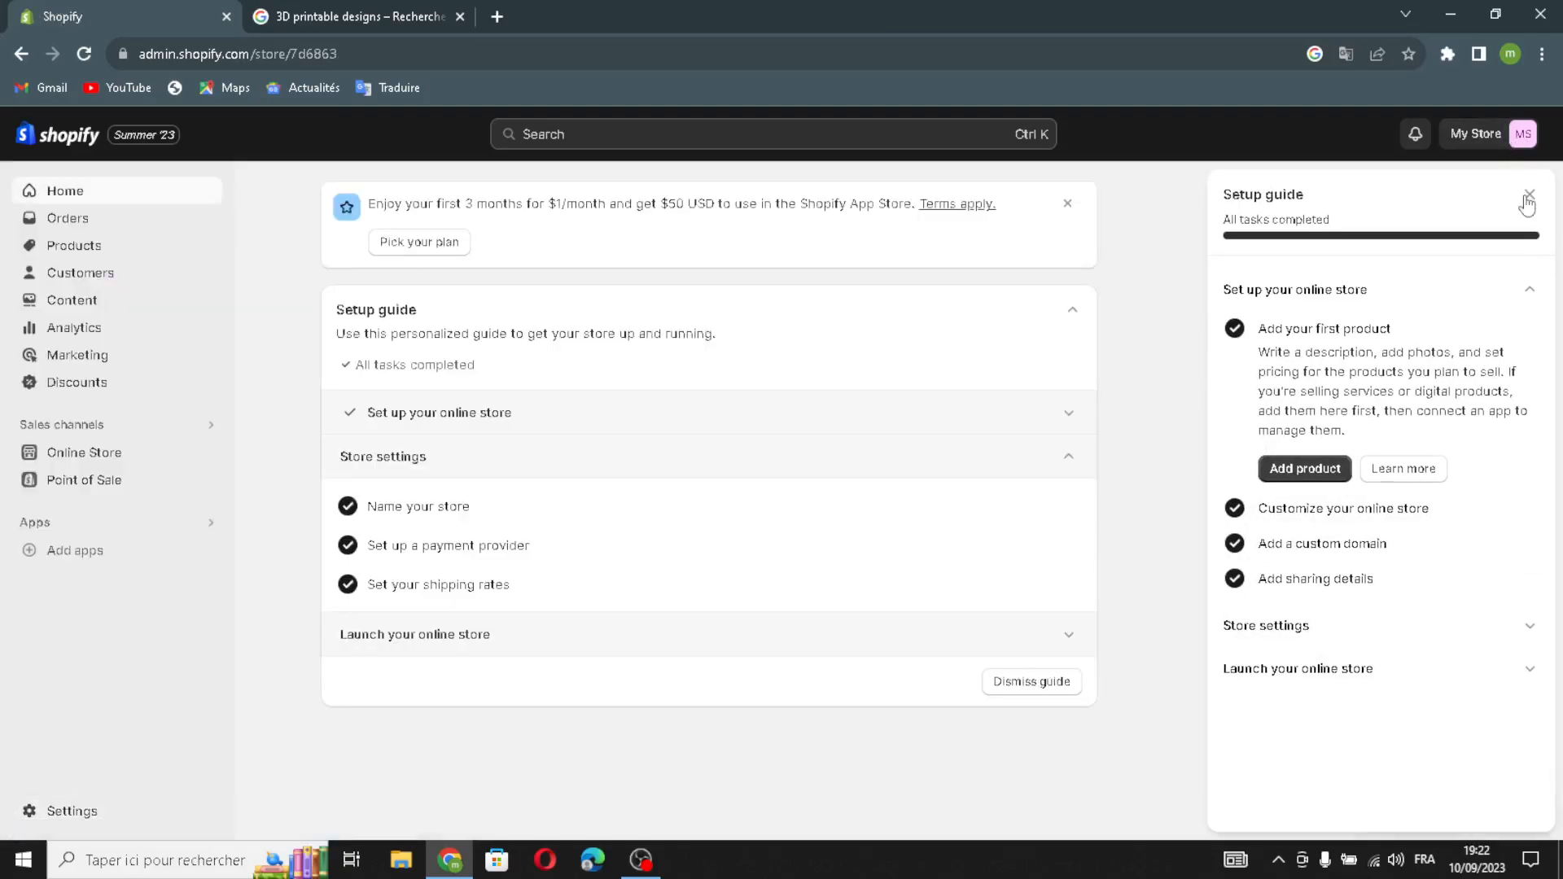
pyautogui.click(1527, 199)
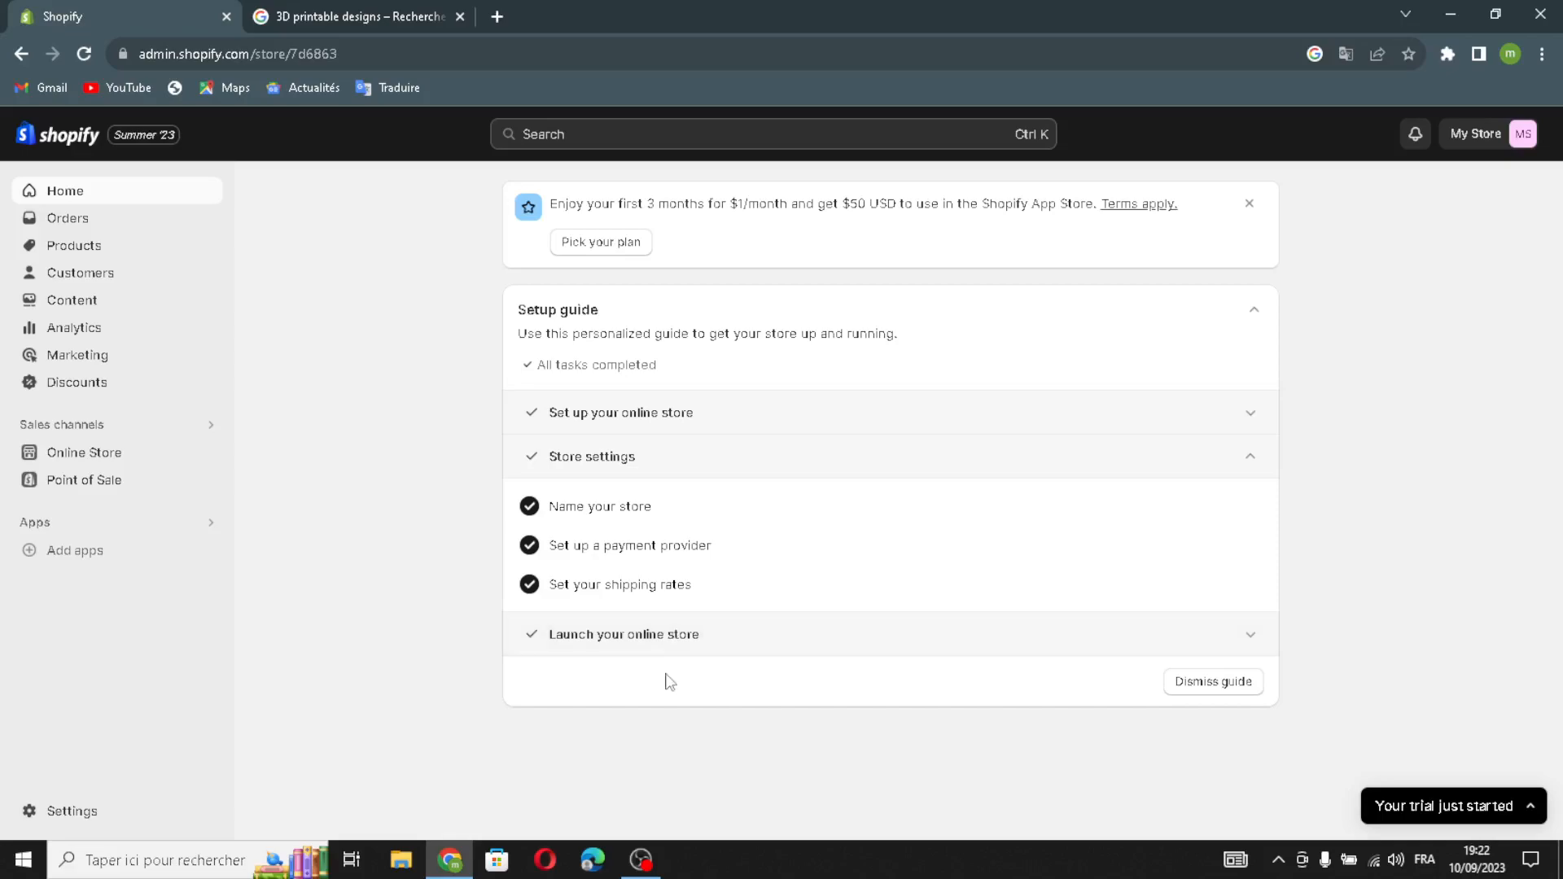
pyautogui.click(460, 16)
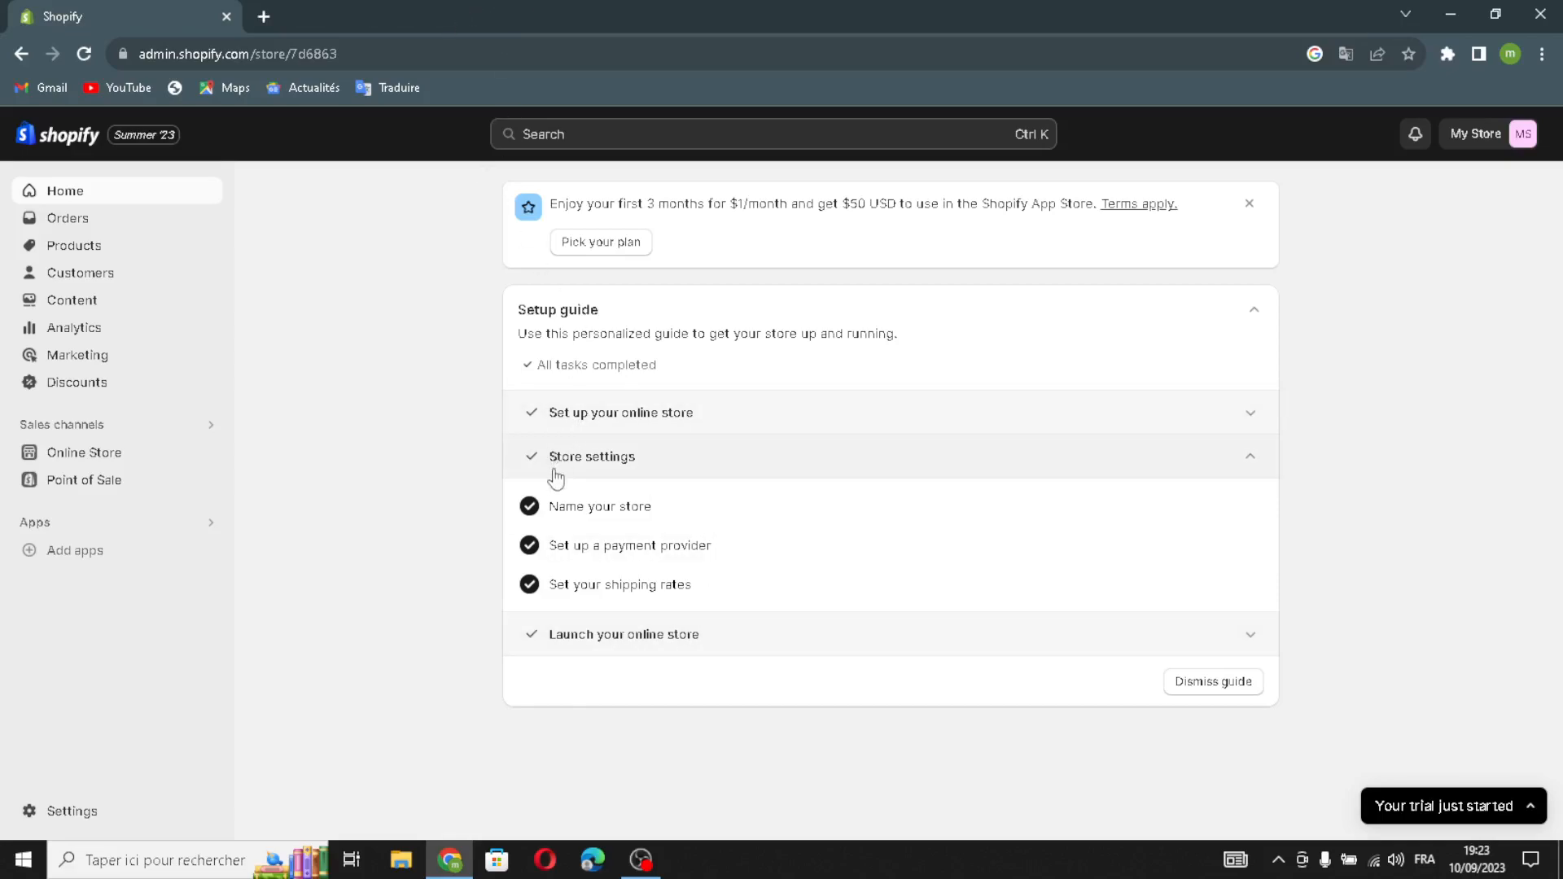